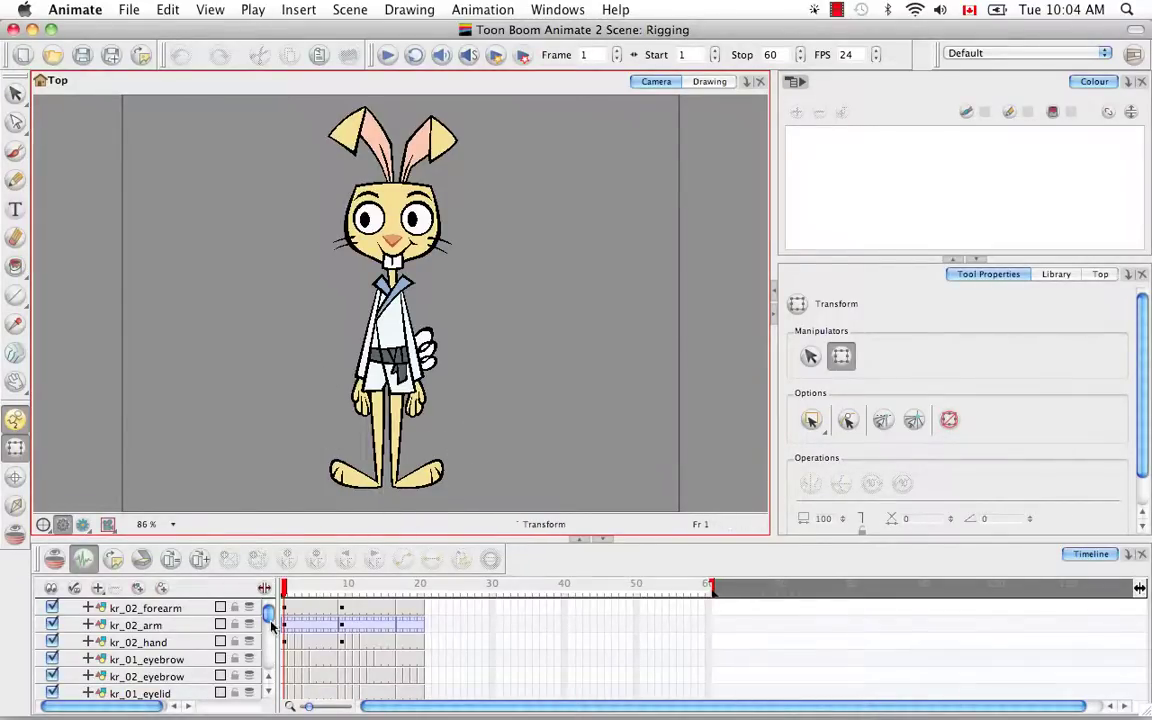
Scrub the timeline between frames 1 and 9 to examine the rabbit's poses and its list of layers
drag(268, 615, 277, 568)
drag(288, 590, 340, 595)
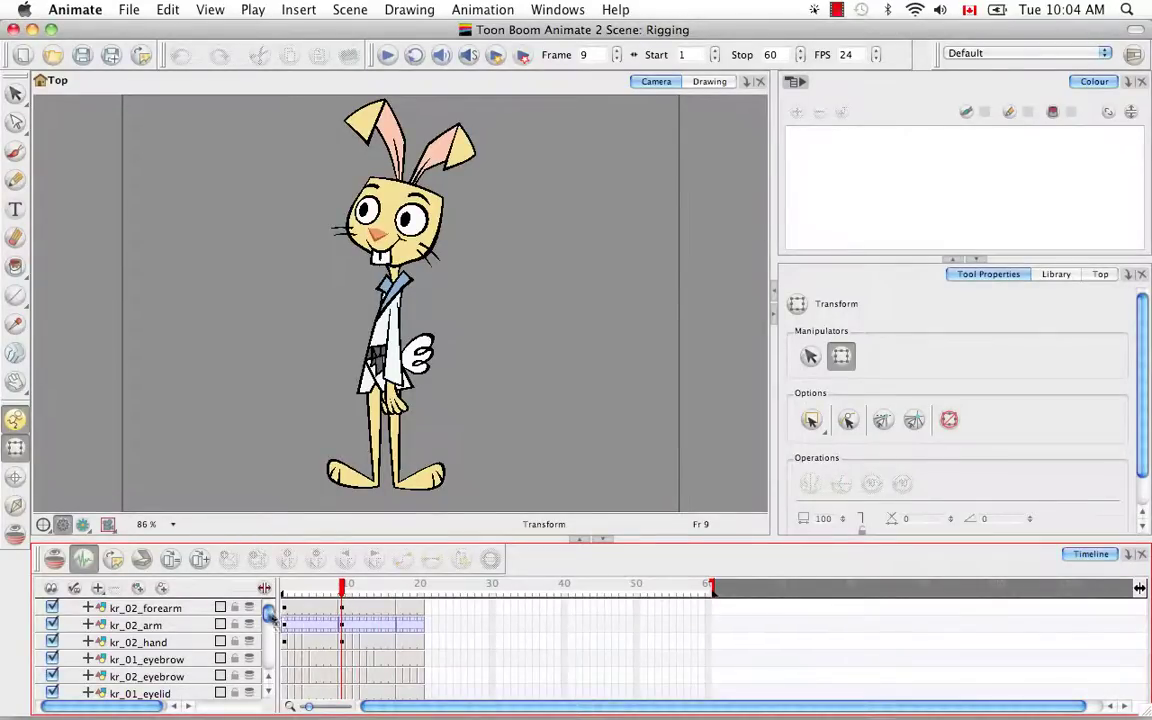
mouse_move(268, 614)
mouse_down()
mouse_move(269, 661)
mouse_move(268, 613)
mouse_up()
drag(342, 588, 283, 596)
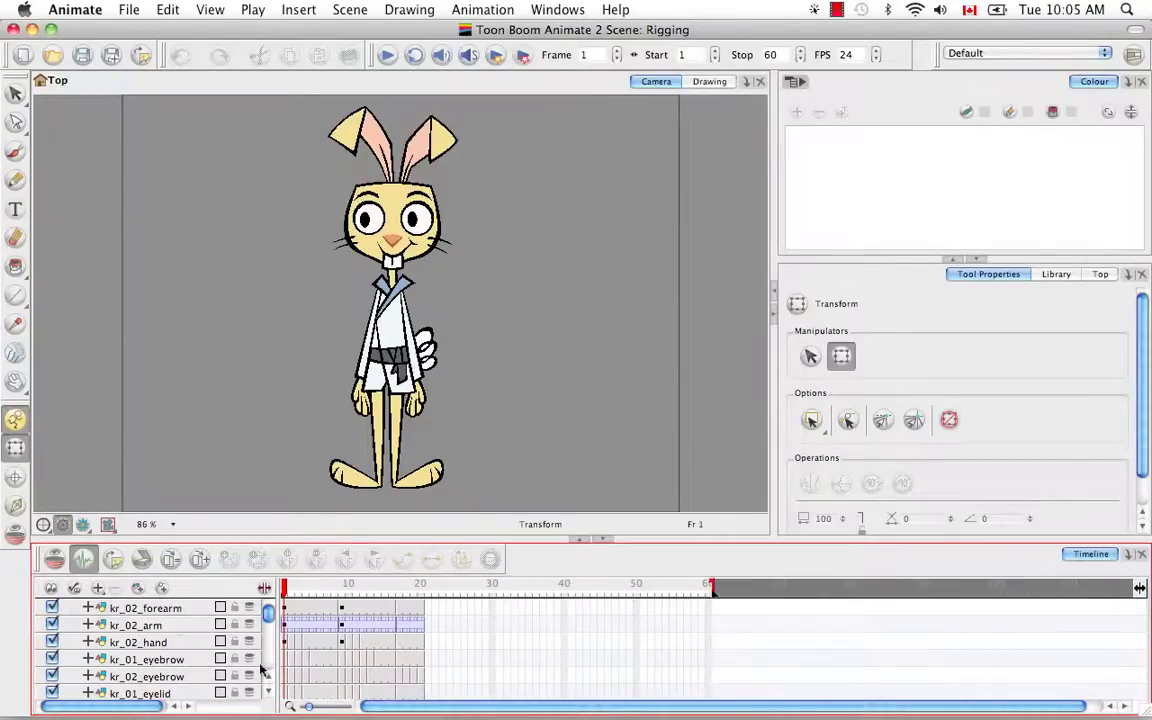
mouse_move(268, 617)
mouse_down()
mouse_move(268, 657)
mouse_move(268, 613)
mouse_up()
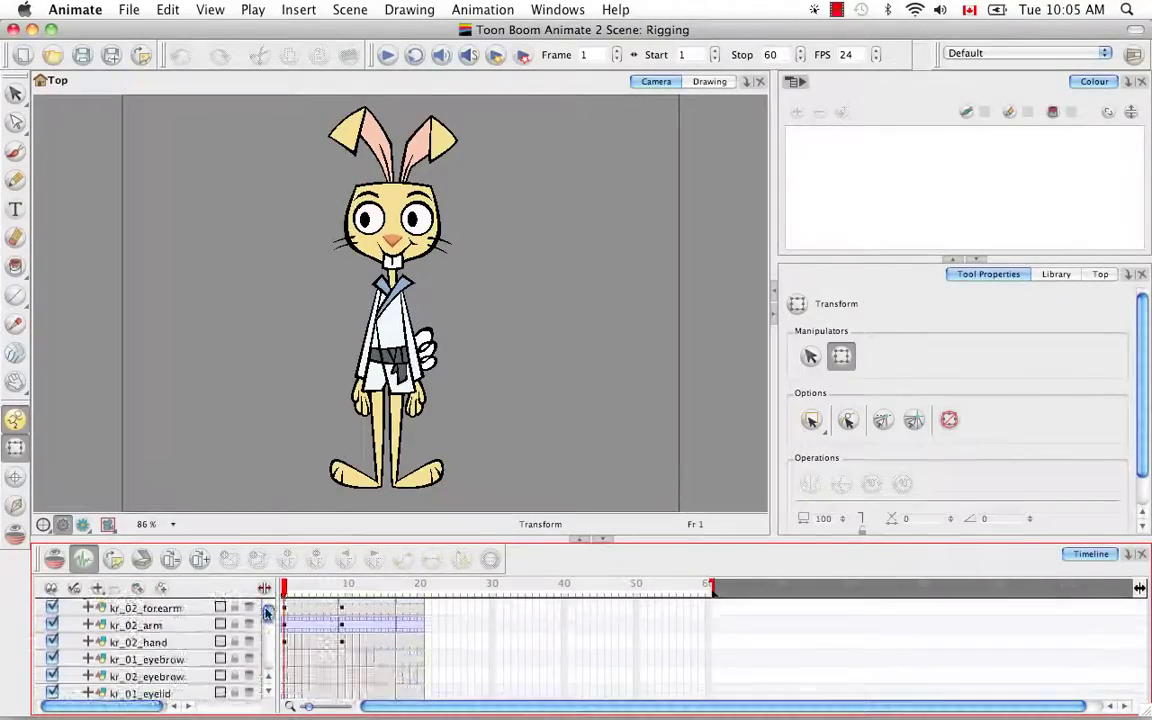
Try adding a parent peg to the kr_02_forearm layer, and undo it
click(176, 609)
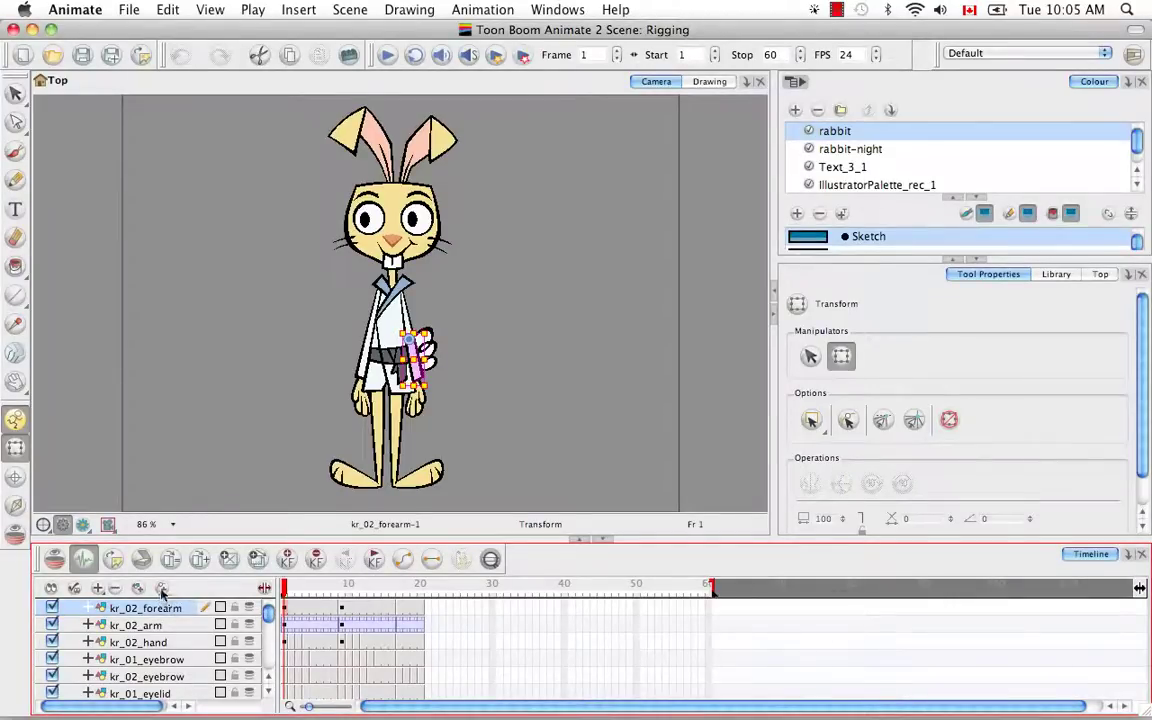
click(161, 590)
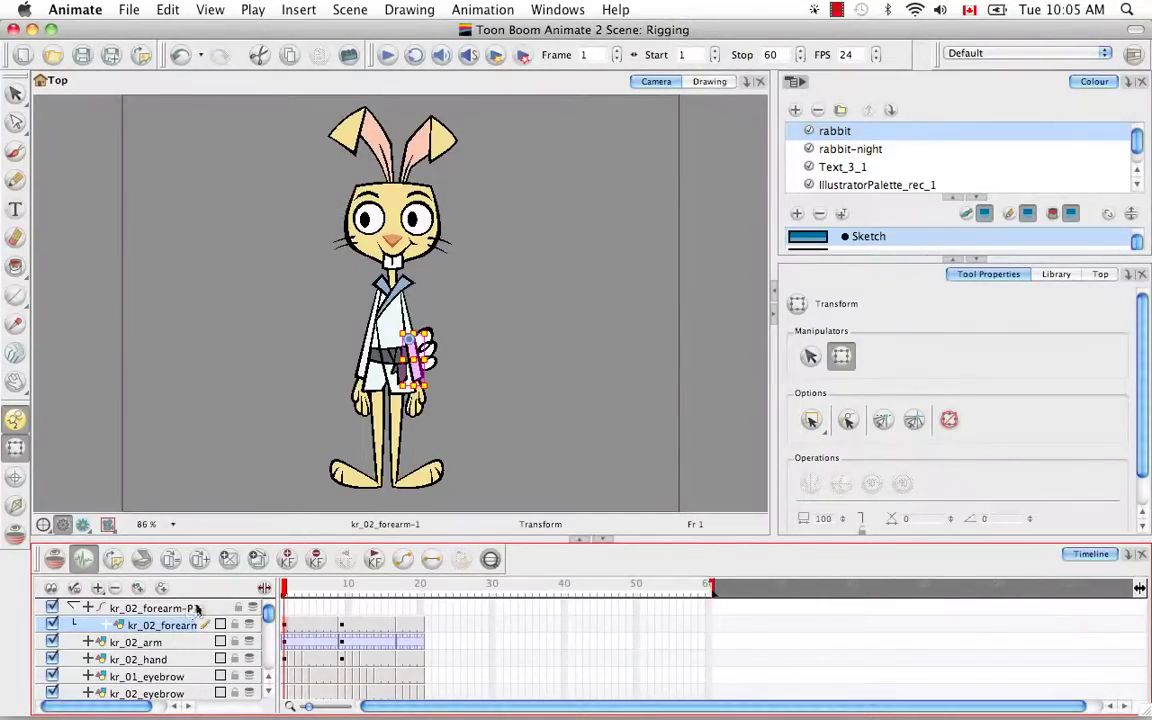
key(super+z)
Try adding an individual parent peg to every rabbit layer from kr_02_forearm to kr_tail, and undo it
drag(268, 613, 268, 666)
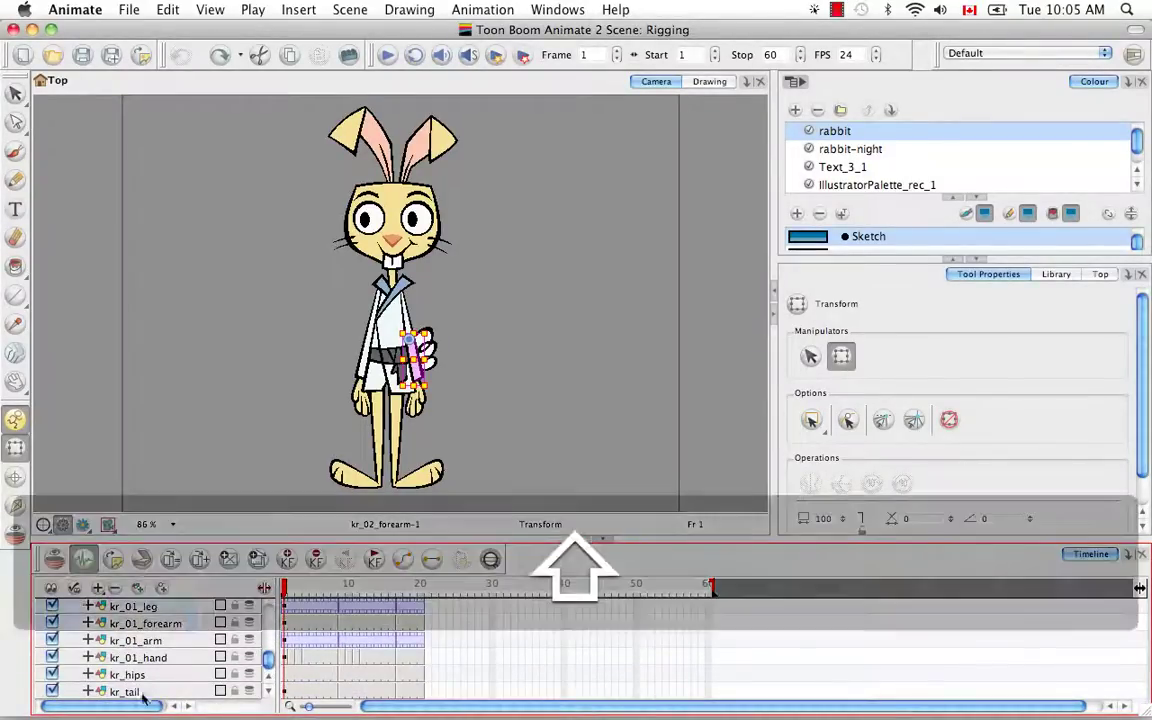
shift+click(137, 624)
click(161, 590)
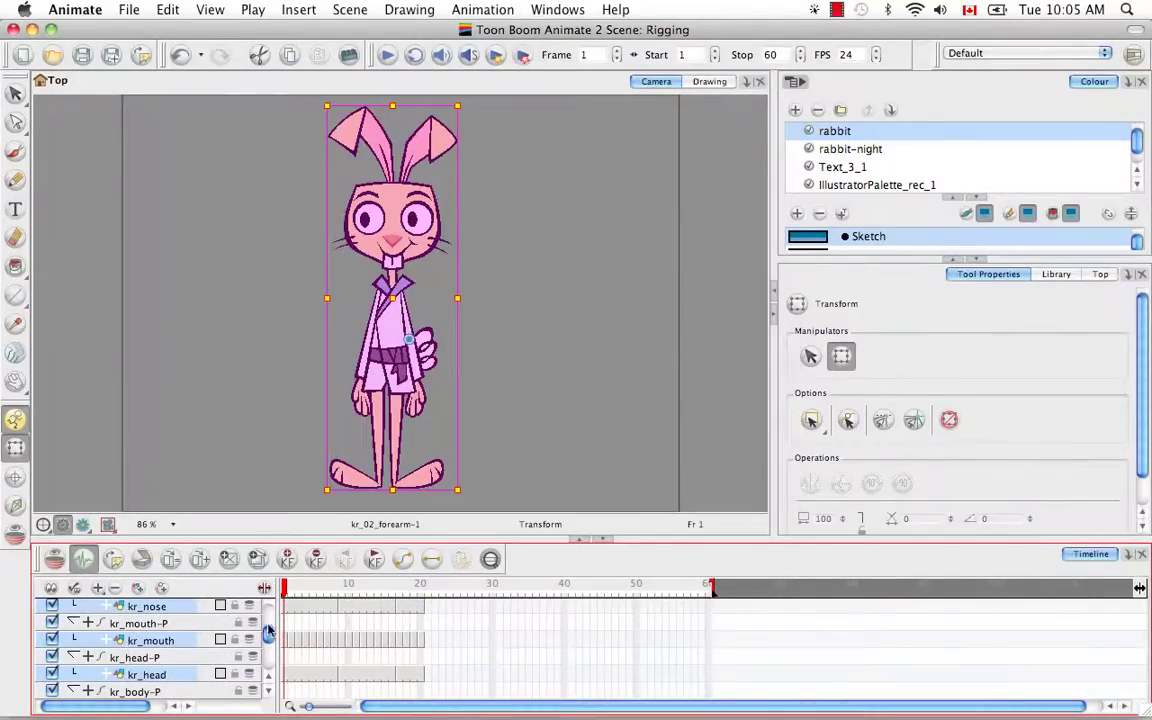
drag(265, 627, 267, 664)
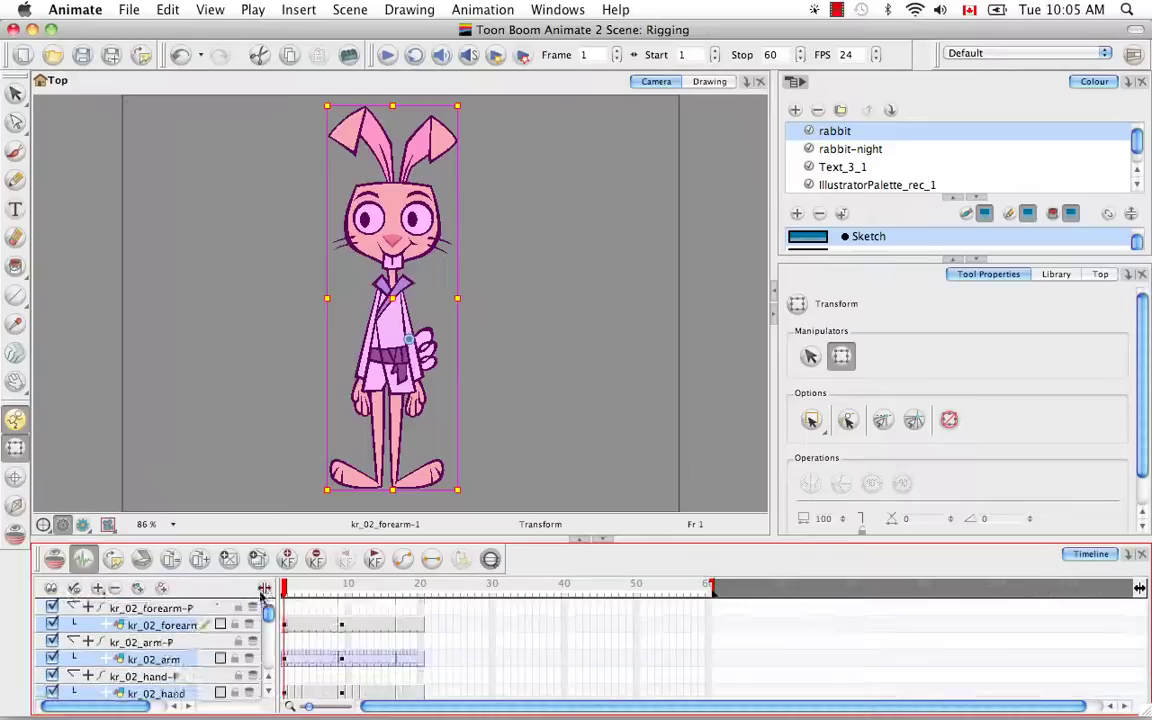
key(super)
key(super+z)
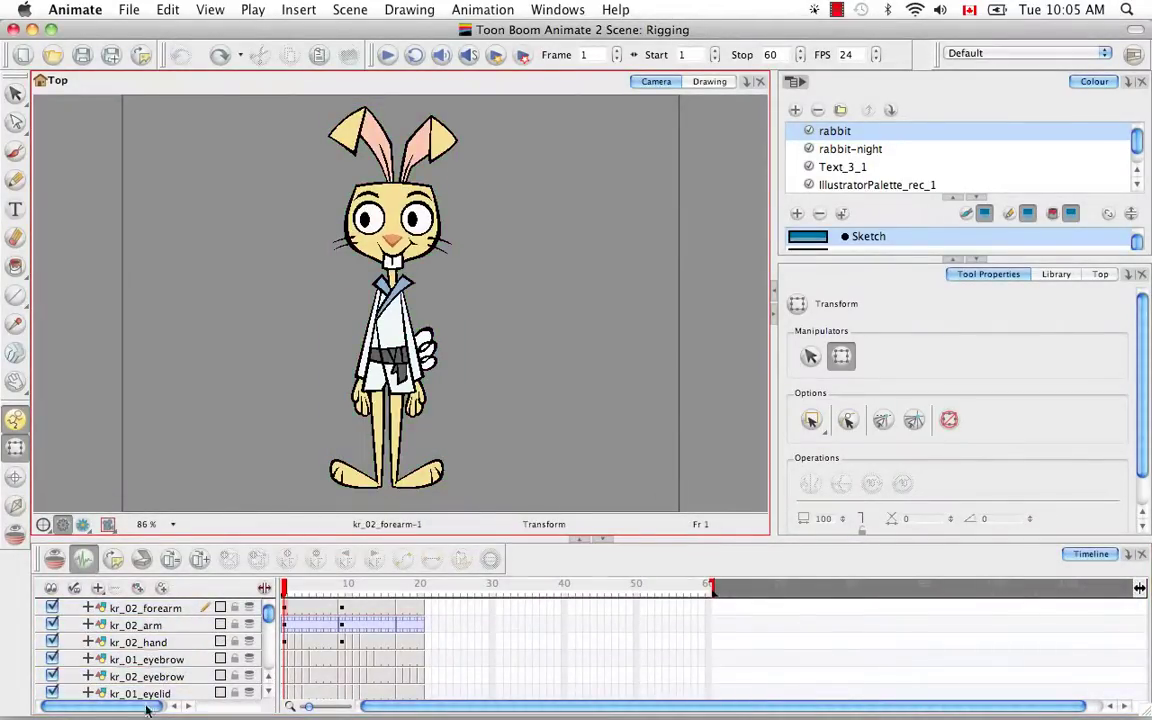
Add a standalone peg and parent all rabbit layers, from kr_02_forearm to kr_tail, under it
click(166, 594)
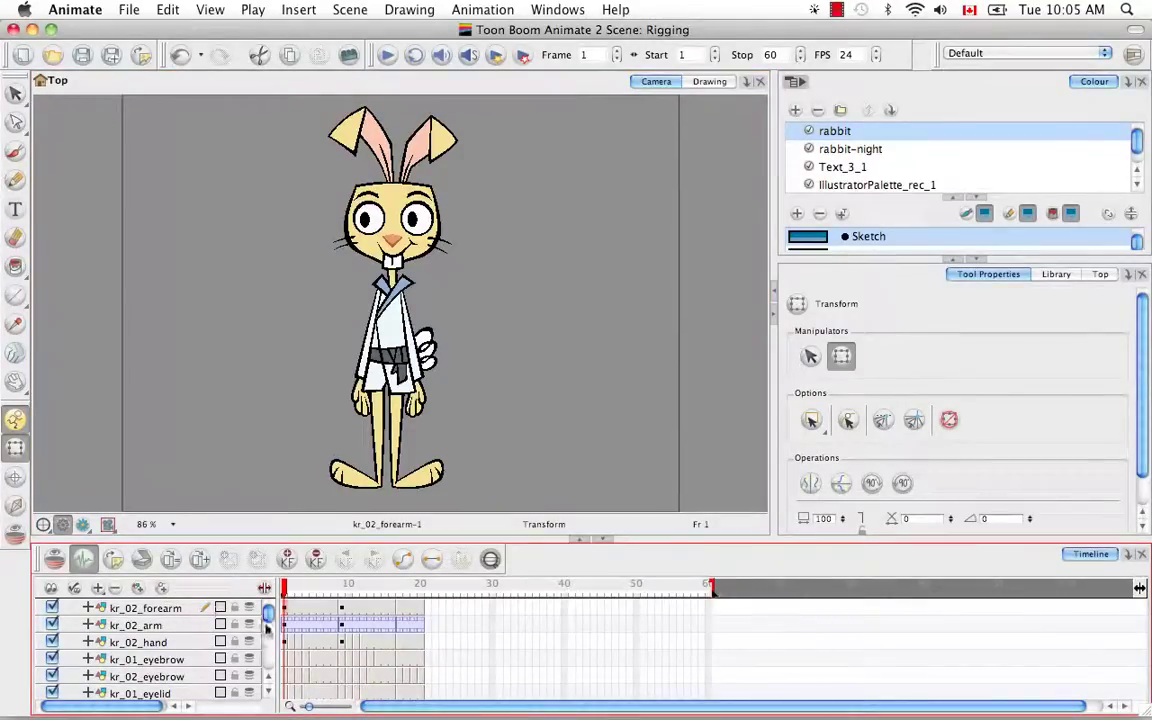
drag(268, 615, 266, 661)
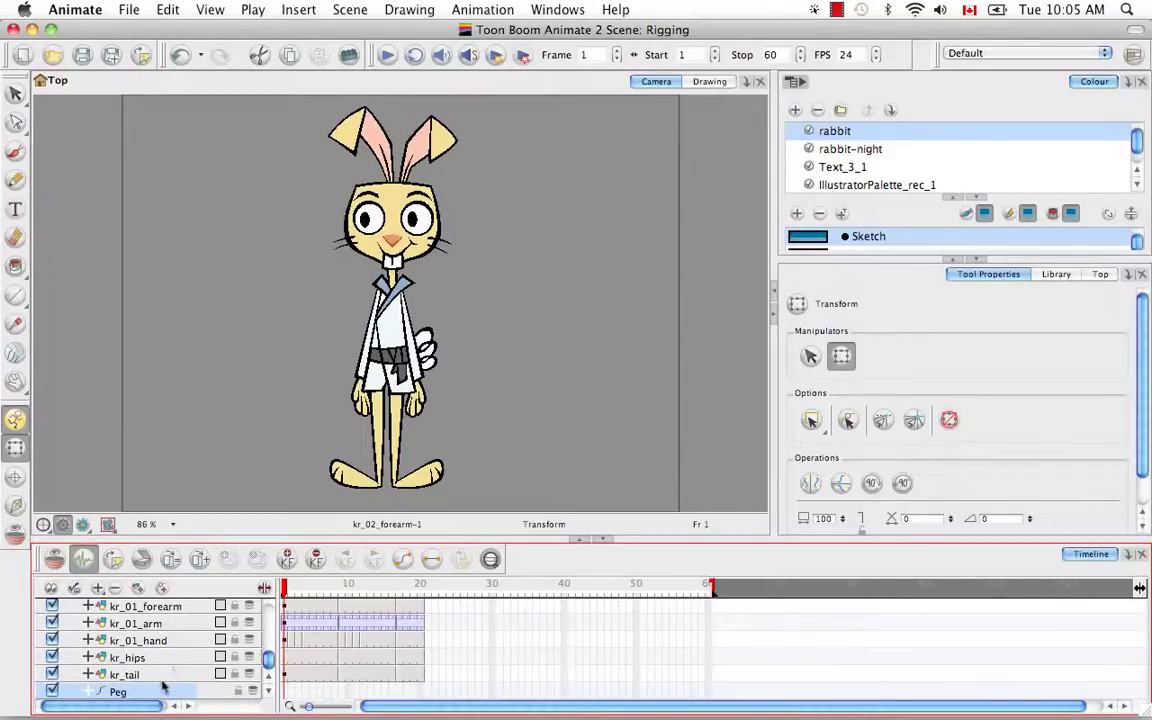
click(130, 675)
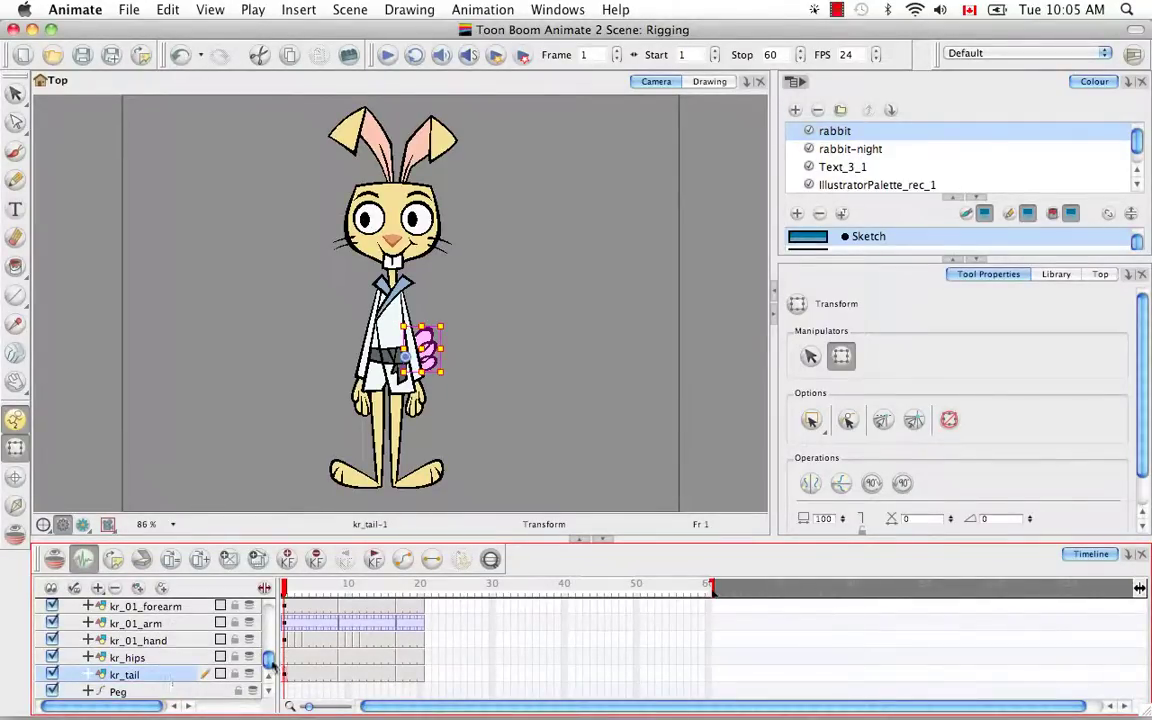
drag(268, 662, 268, 612)
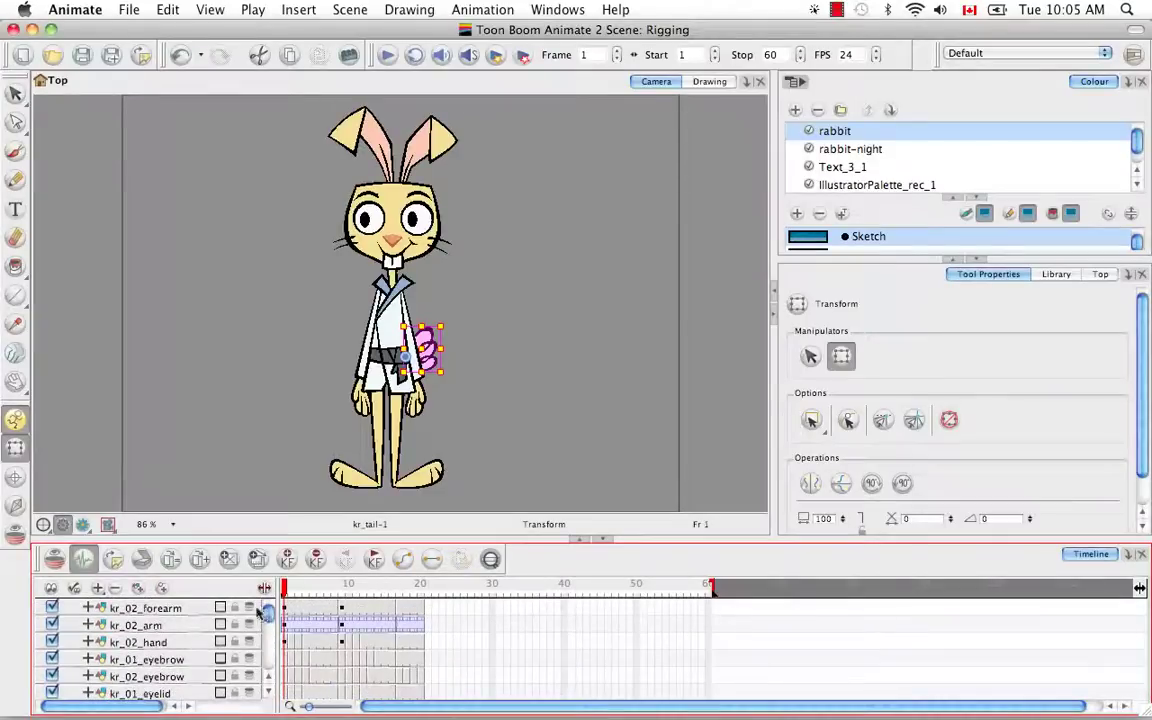
shift+click(170, 610)
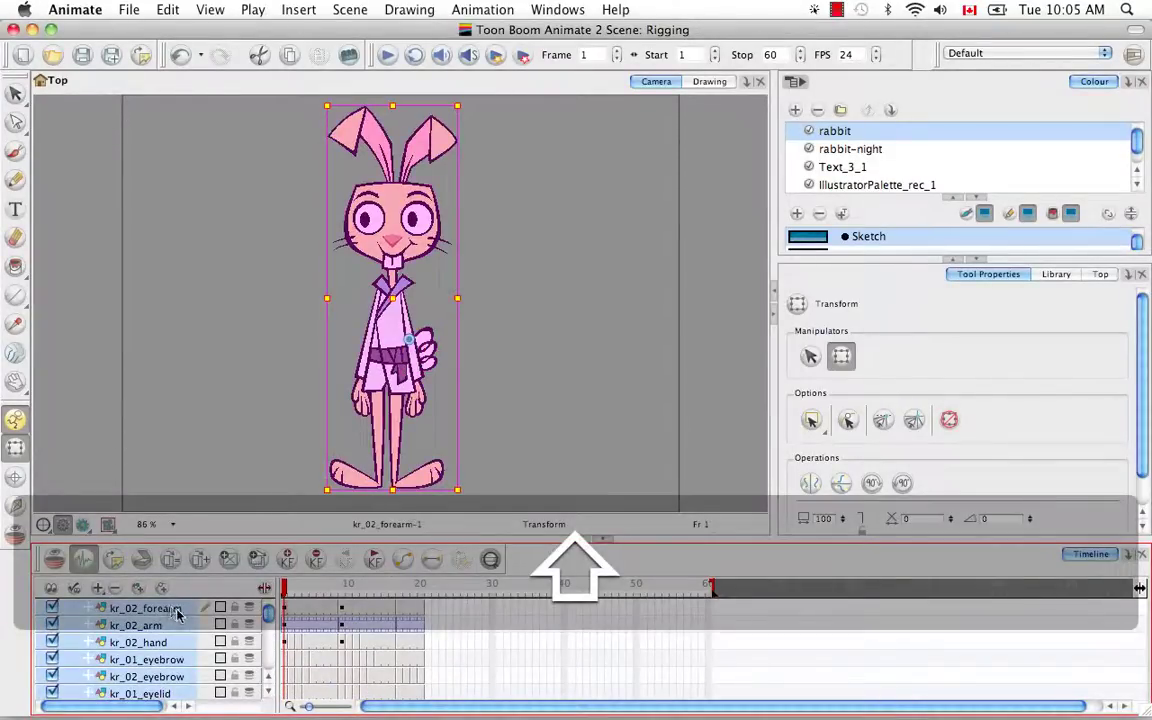
drag(272, 618, 267, 658)
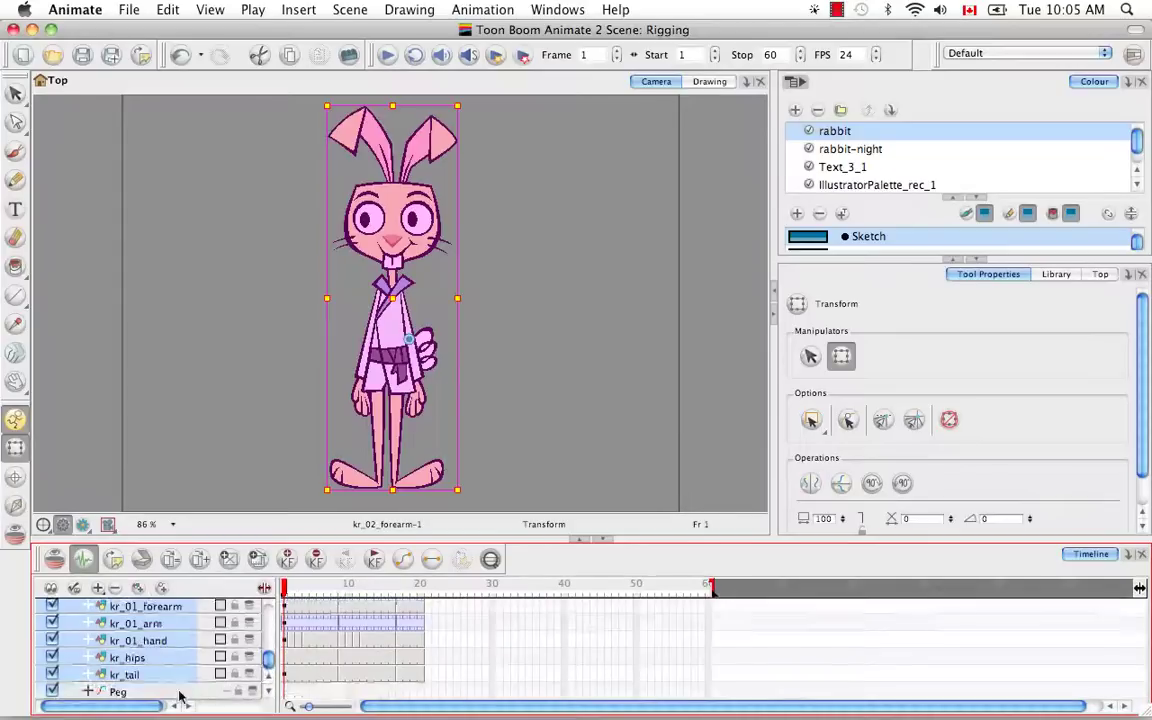
drag(152, 677, 162, 706)
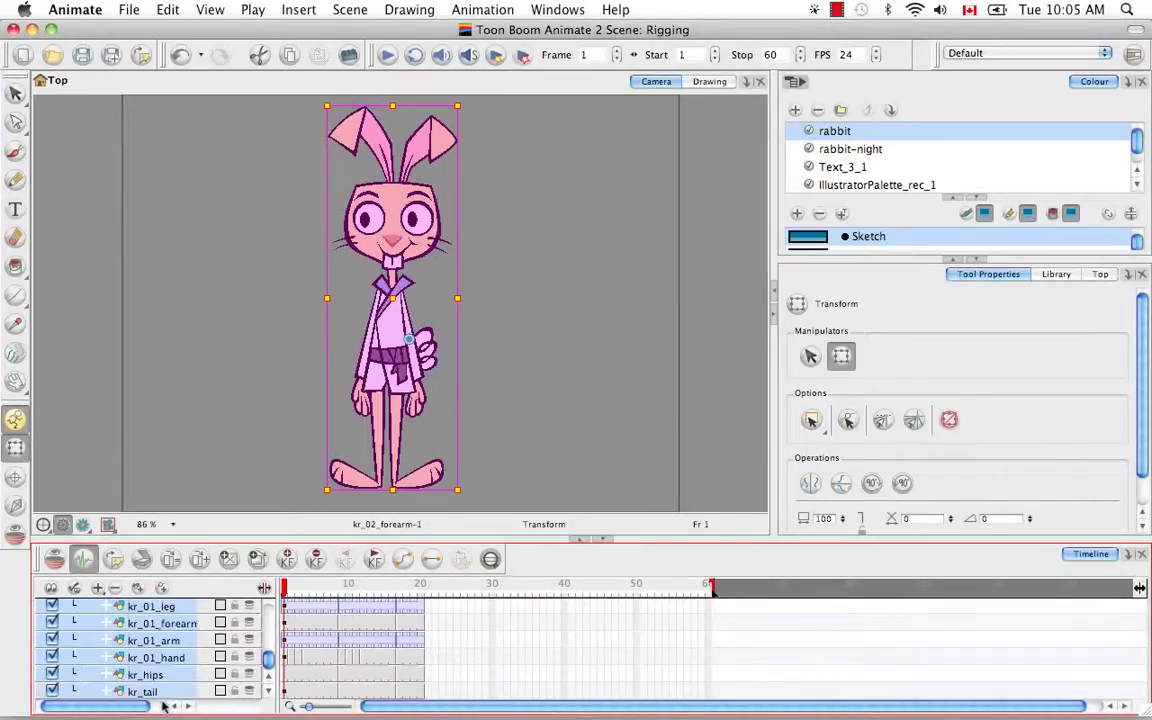
drag(266, 658, 268, 610)
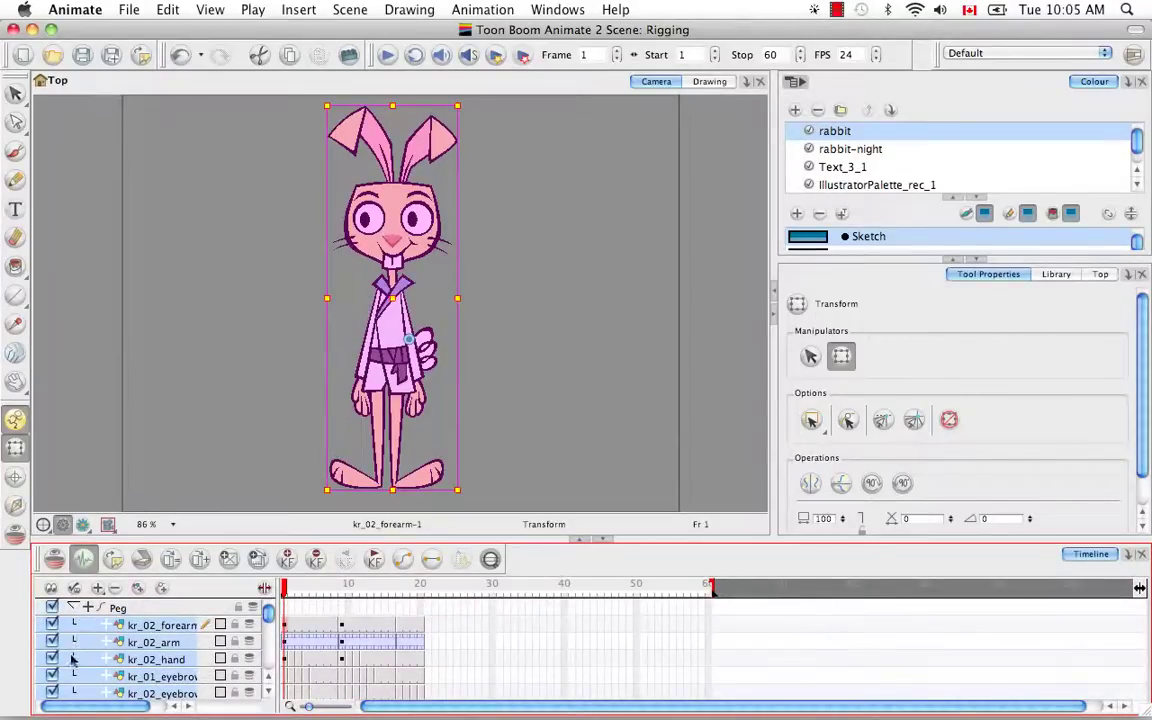
Rename the peg that holds all the rabbit's layers as KR_MASTER-PEG
click(162, 607)
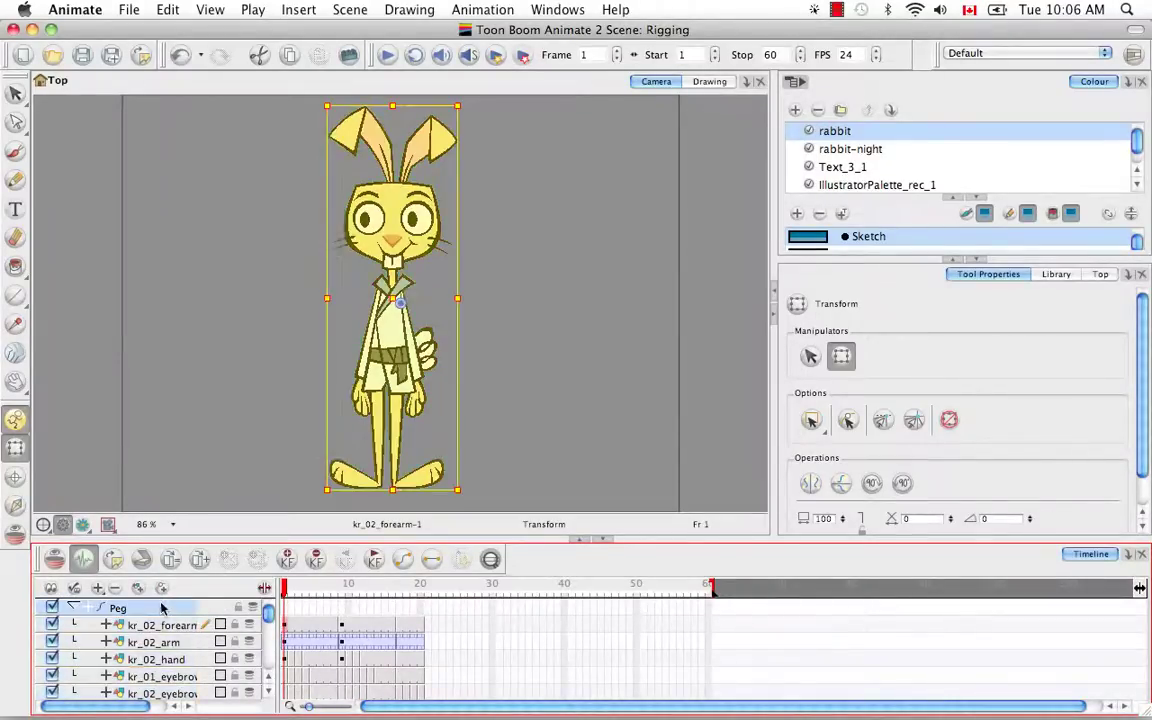
click(72, 608)
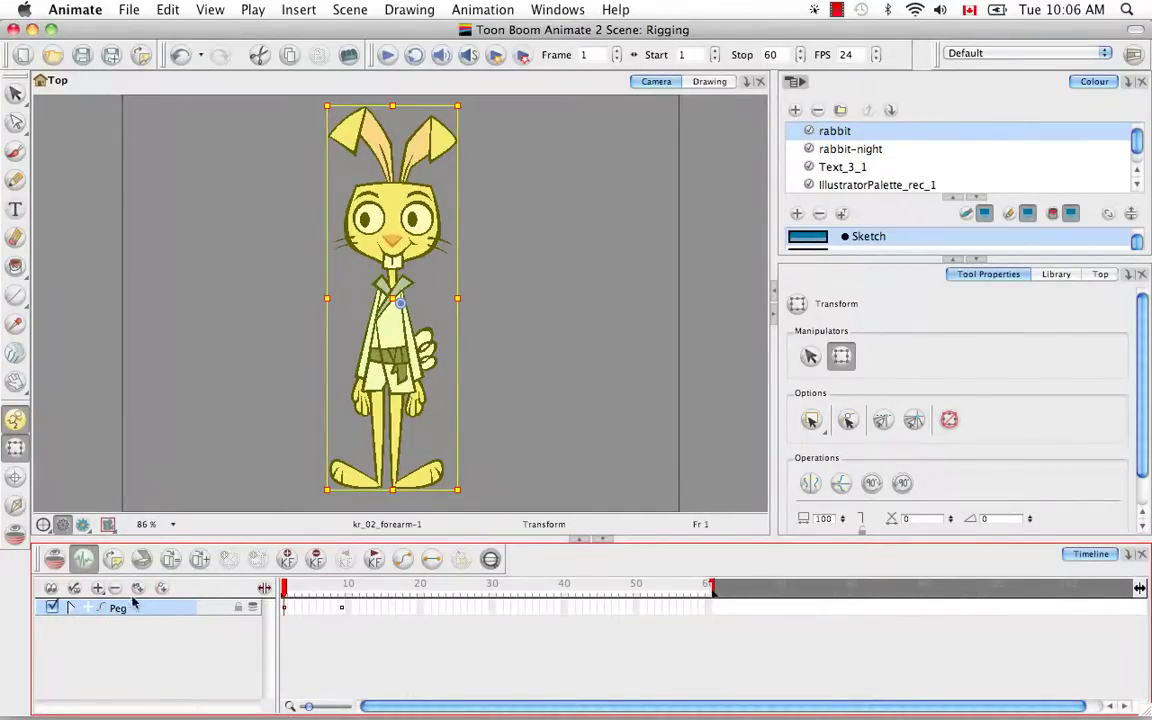
click(71, 608)
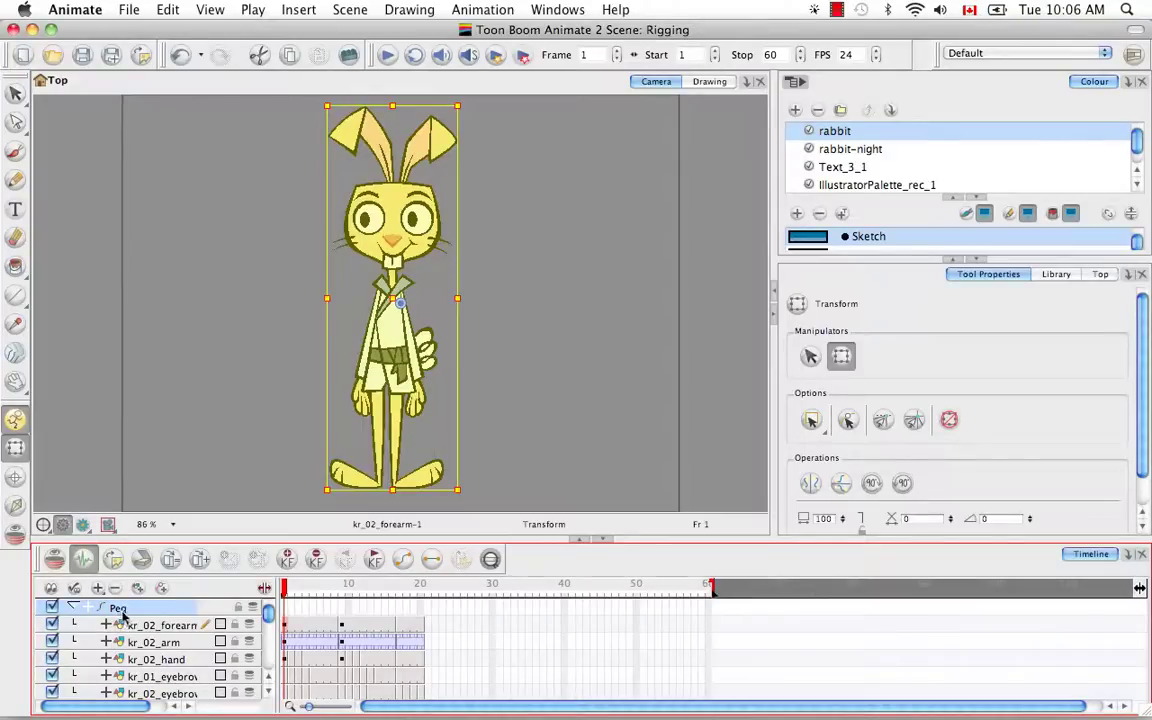
double_click(119, 608)
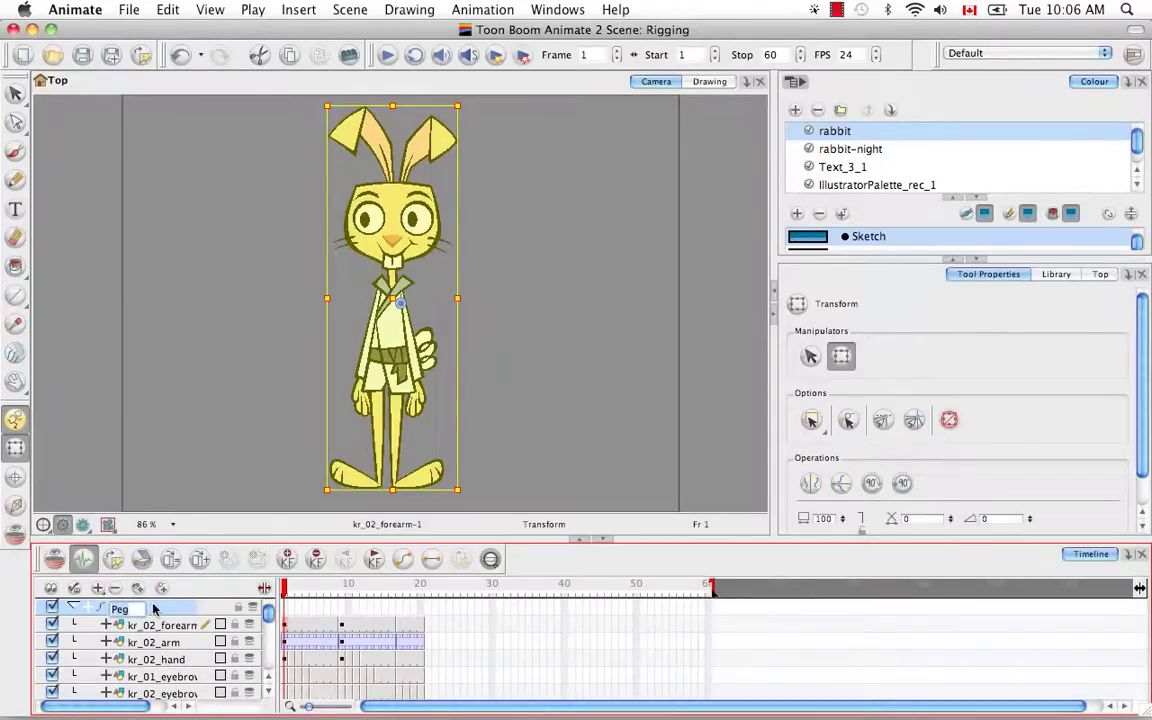
key(BackSpace)
text(KR_MASTER)
text(-PEG)
key(Return)
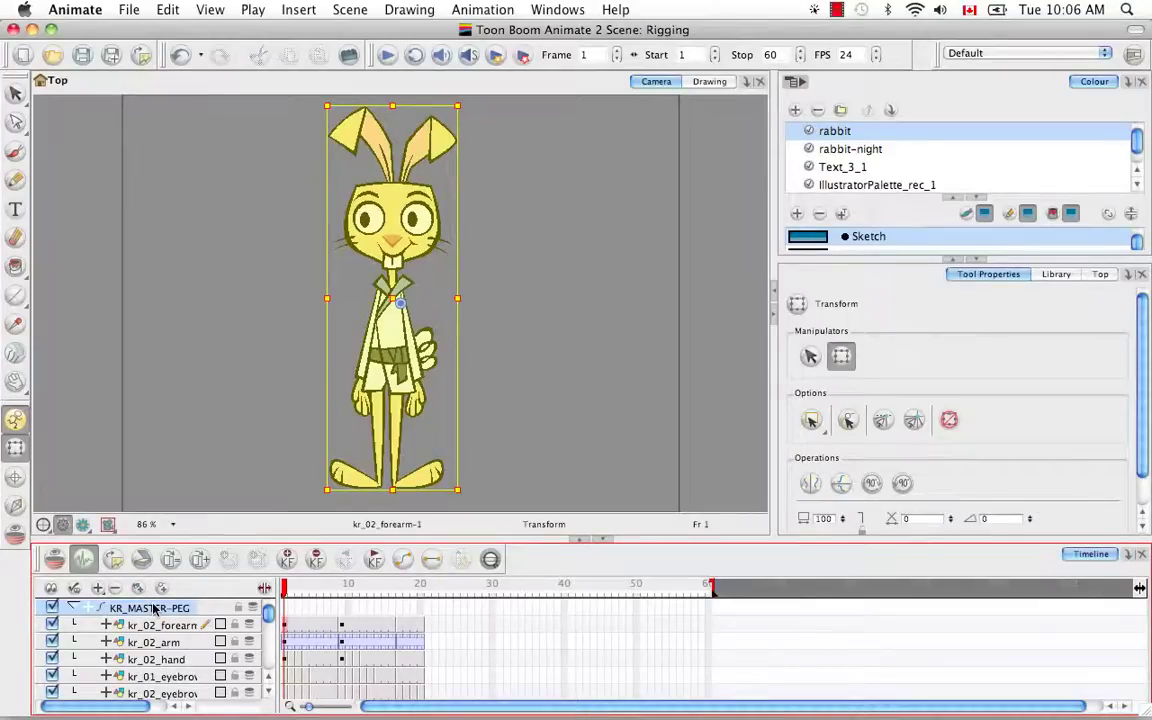
click(296, 437)
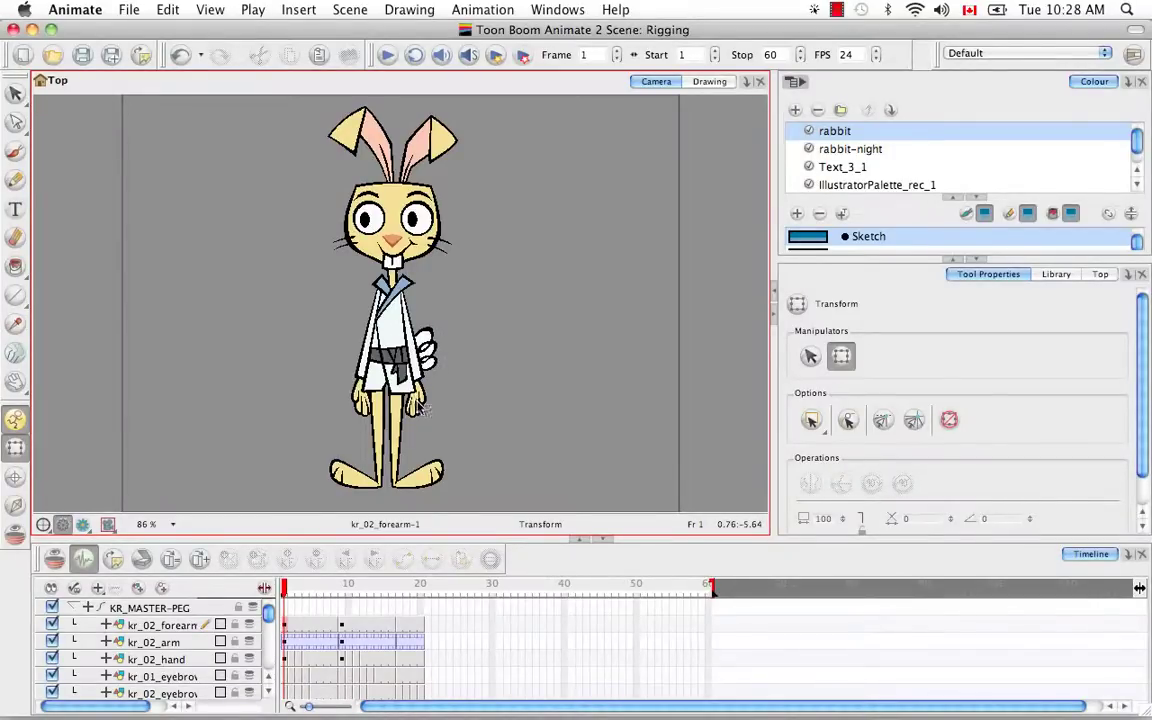
Parent the kr_02_hand layer to kr_02_forearm and widen the layer list so the nested names are readable
click(419, 403)
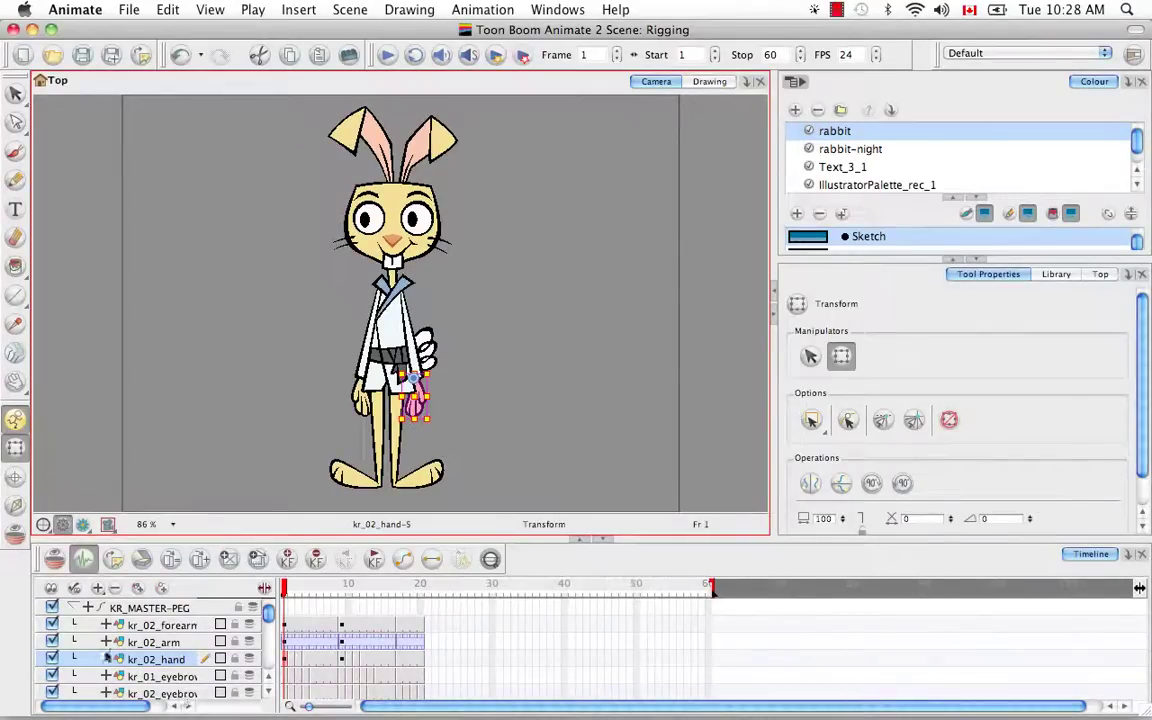
drag(169, 664, 166, 632)
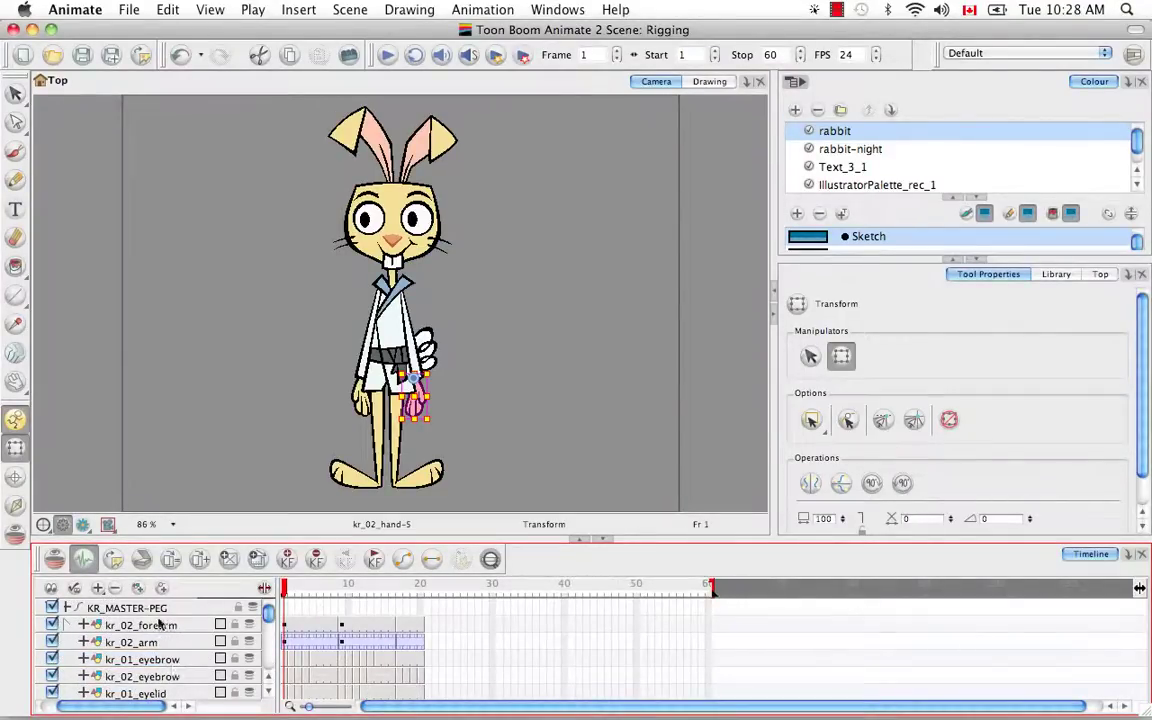
drag(147, 708, 128, 706)
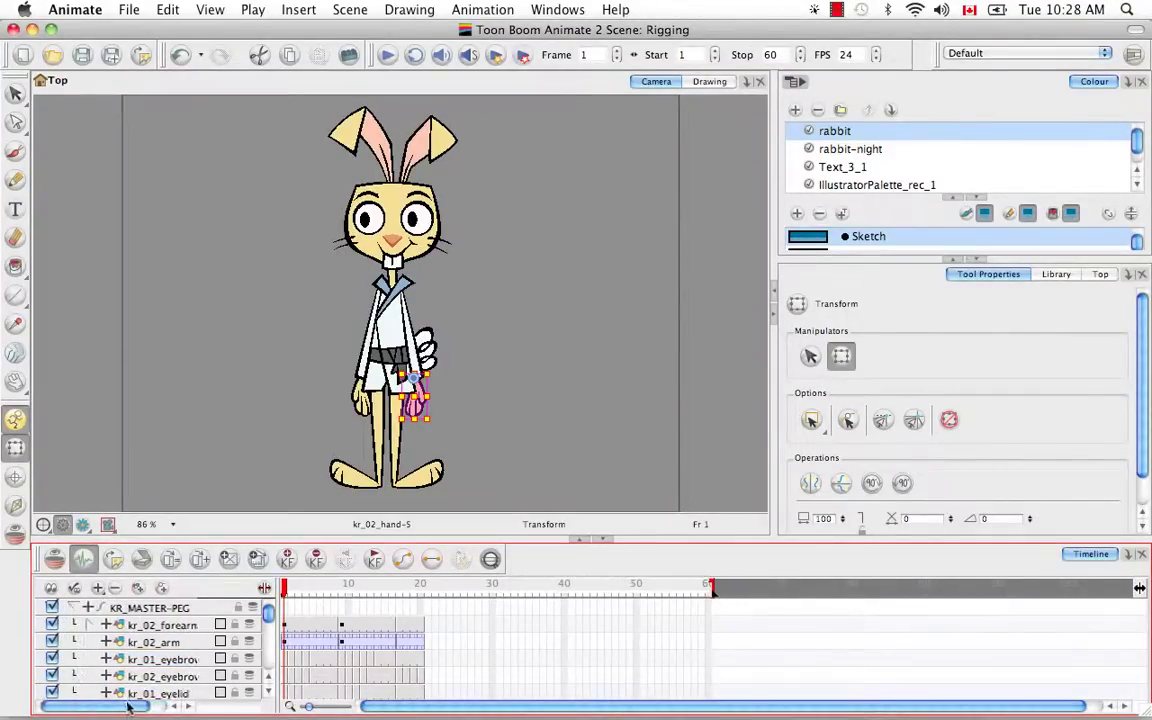
click(88, 625)
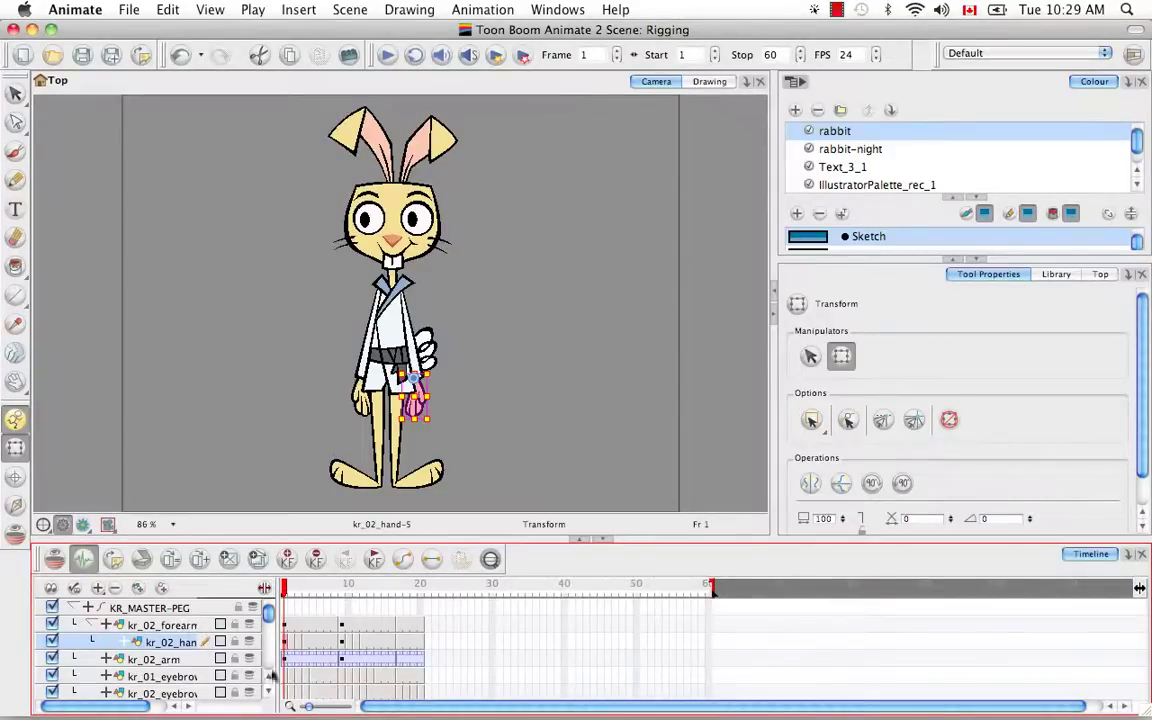
drag(279, 645, 320, 645)
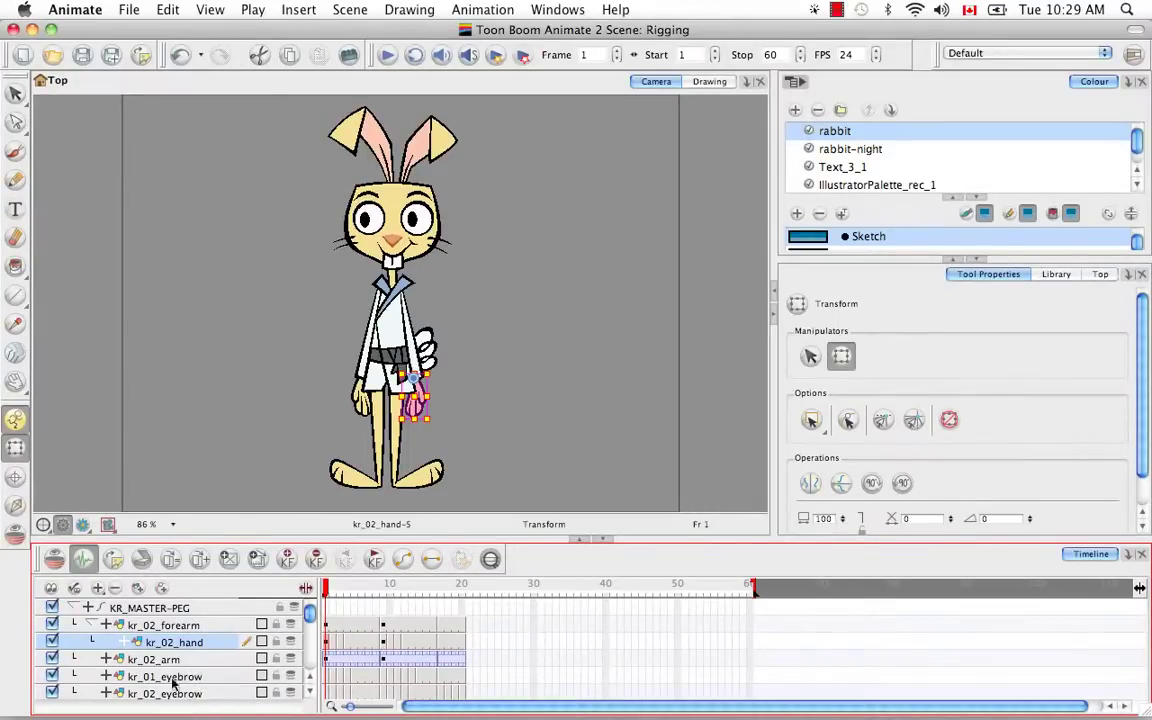
click(91, 625)
click(91, 625)
click(91, 625)
Parent the kr_02_forearm layer, with its nested hand, to kr_02_arm and expand its hierarchy
click(180, 627)
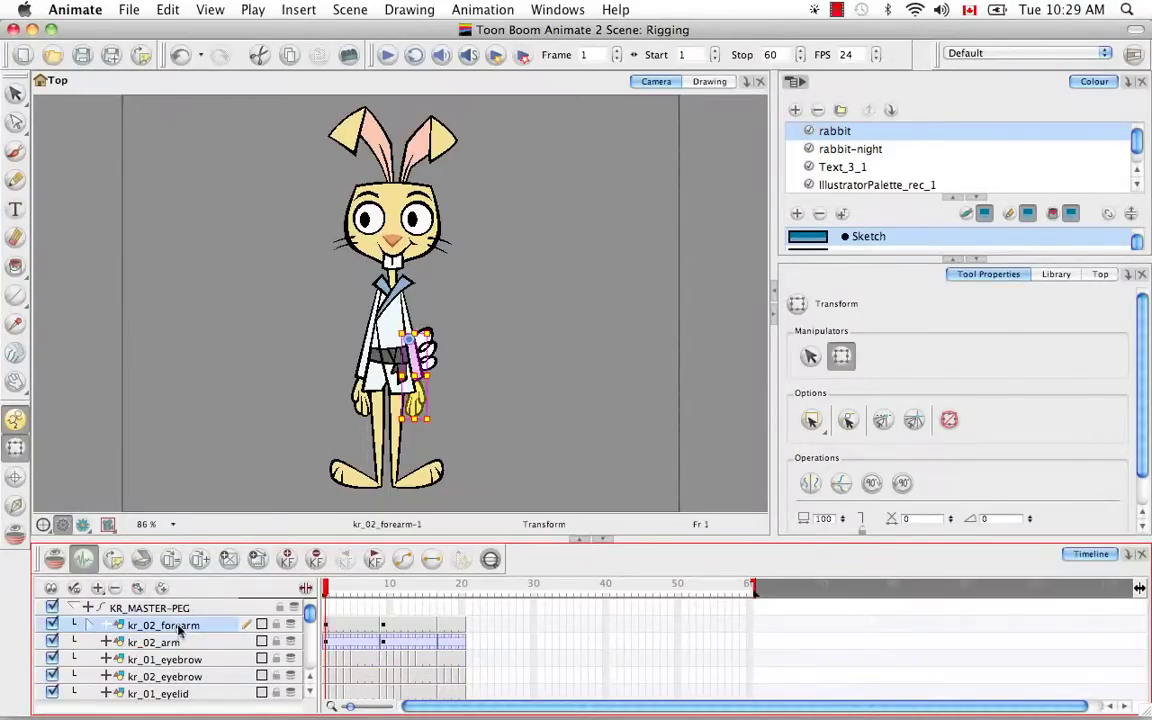
drag(178, 627, 180, 645)
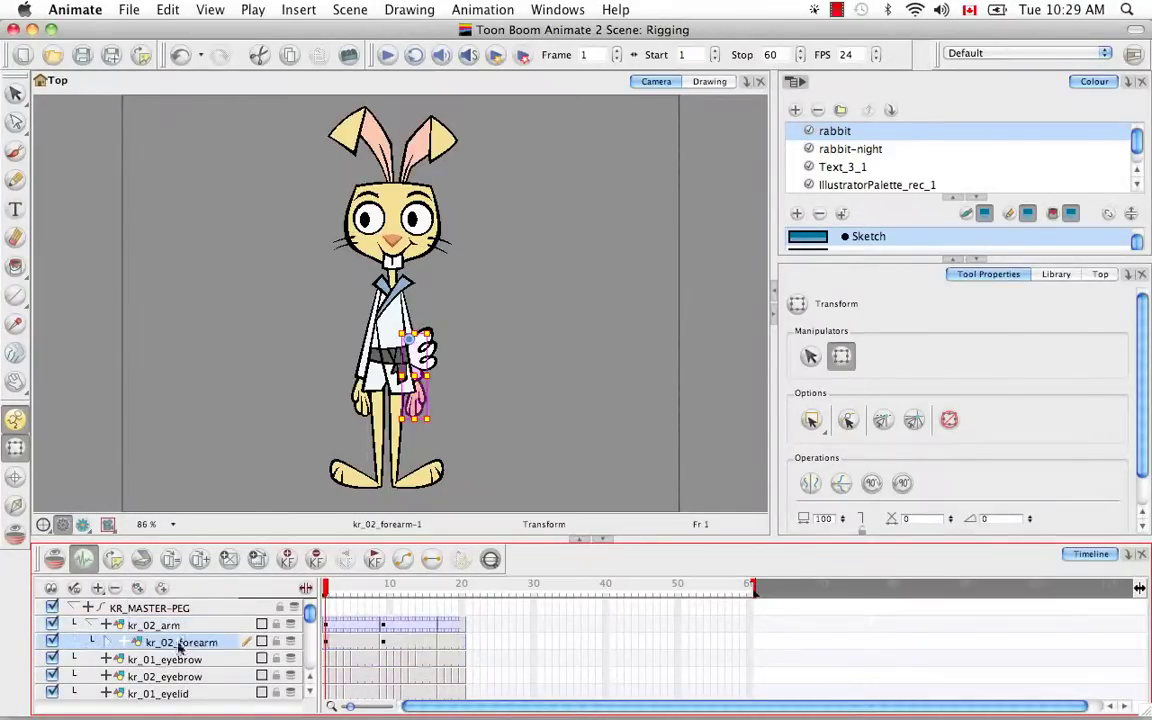
click(122, 641)
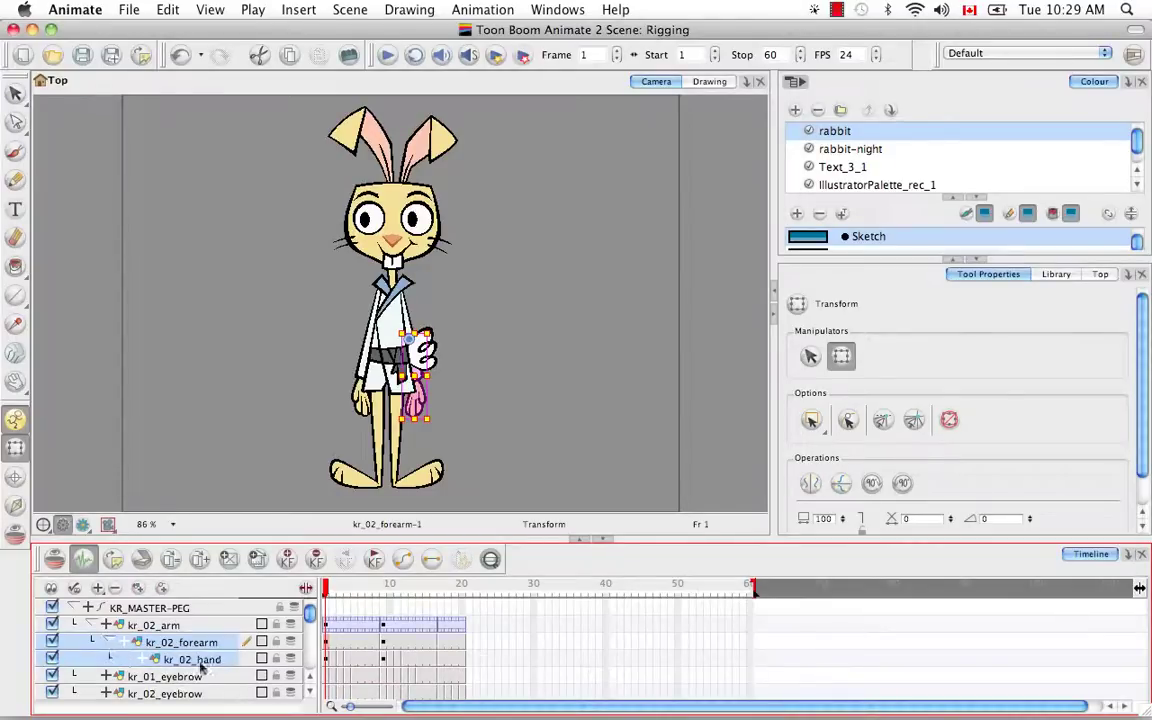
Rotate kr_02_arm outward from the shoulder and bend kr_02_forearm upward to test the nested arm hierarchy
click(160, 626)
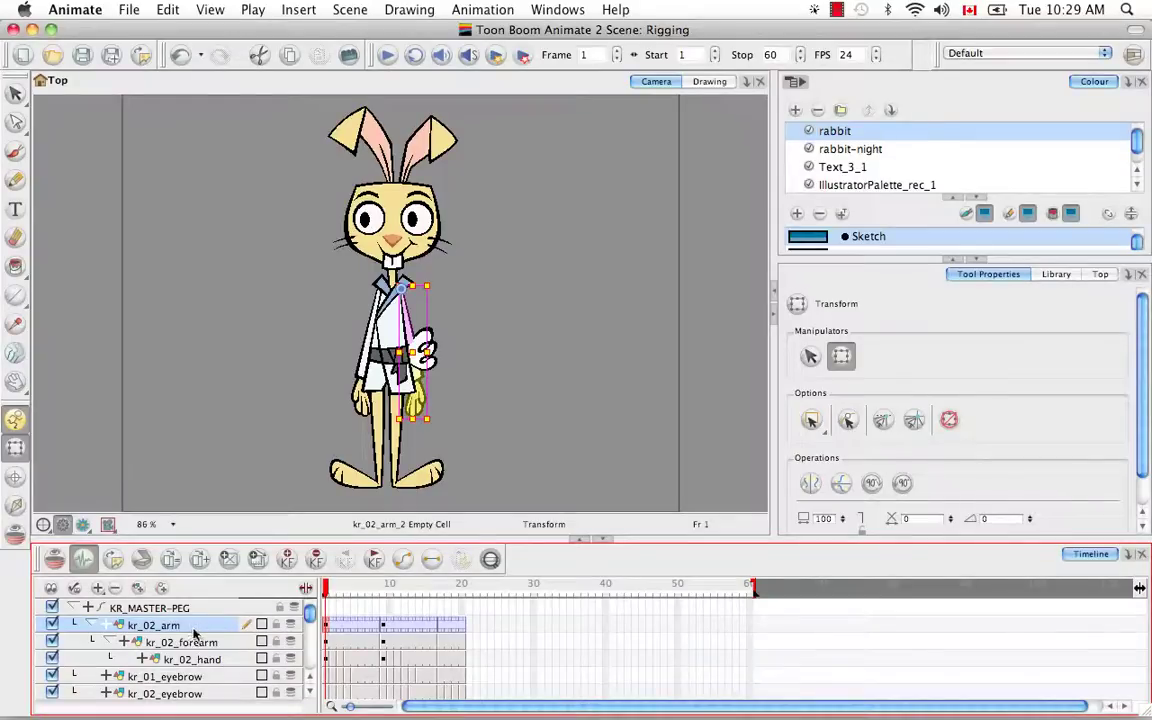
drag(438, 423, 516, 304)
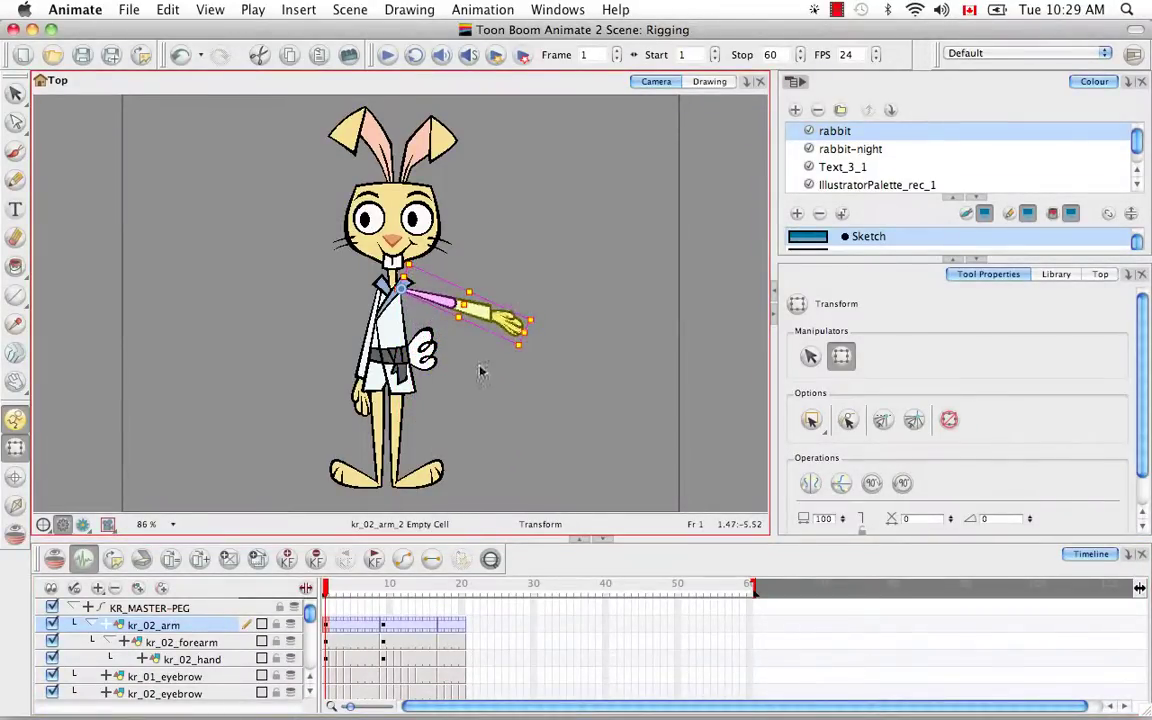
click(180, 641)
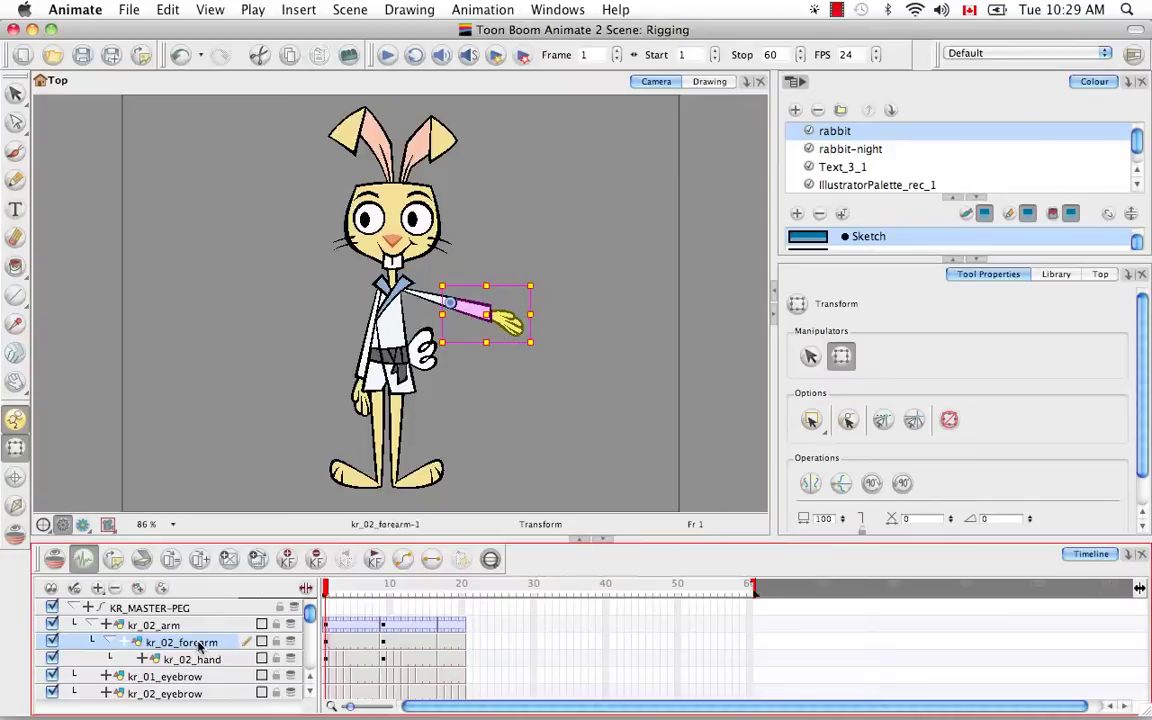
drag(489, 258, 497, 232)
Rotate kr_02_hand upright at the wrist and deselect it
click(522, 286)
click(515, 278)
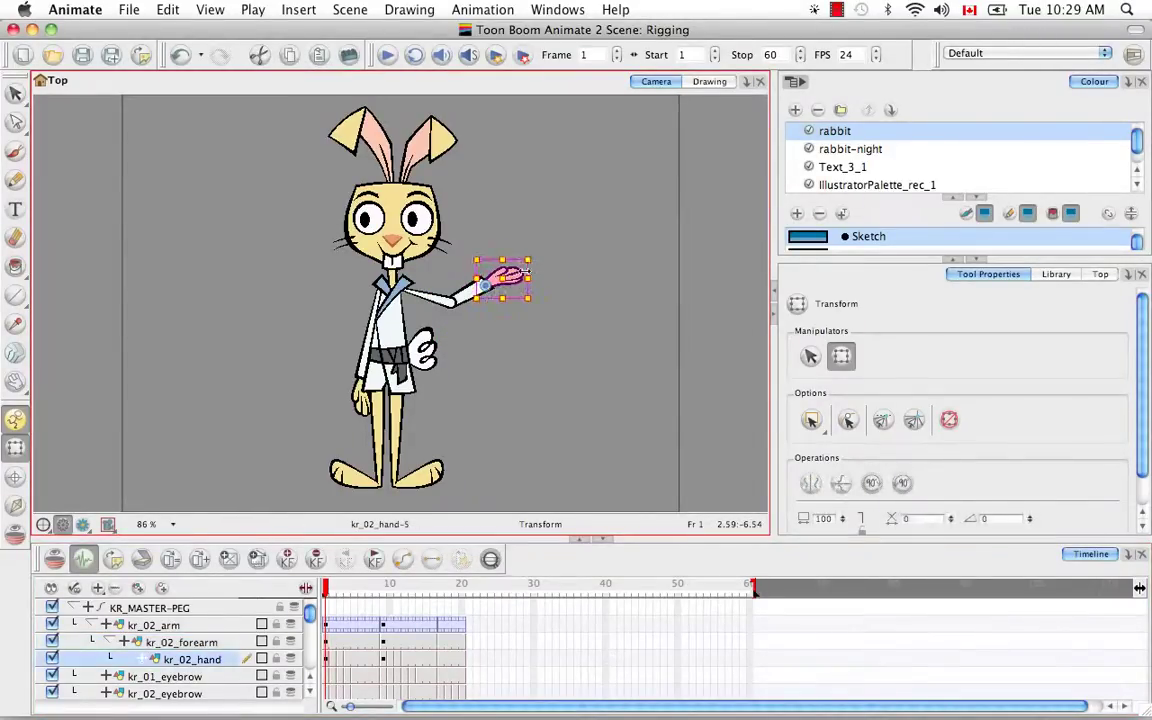
drag(540, 251, 478, 222)
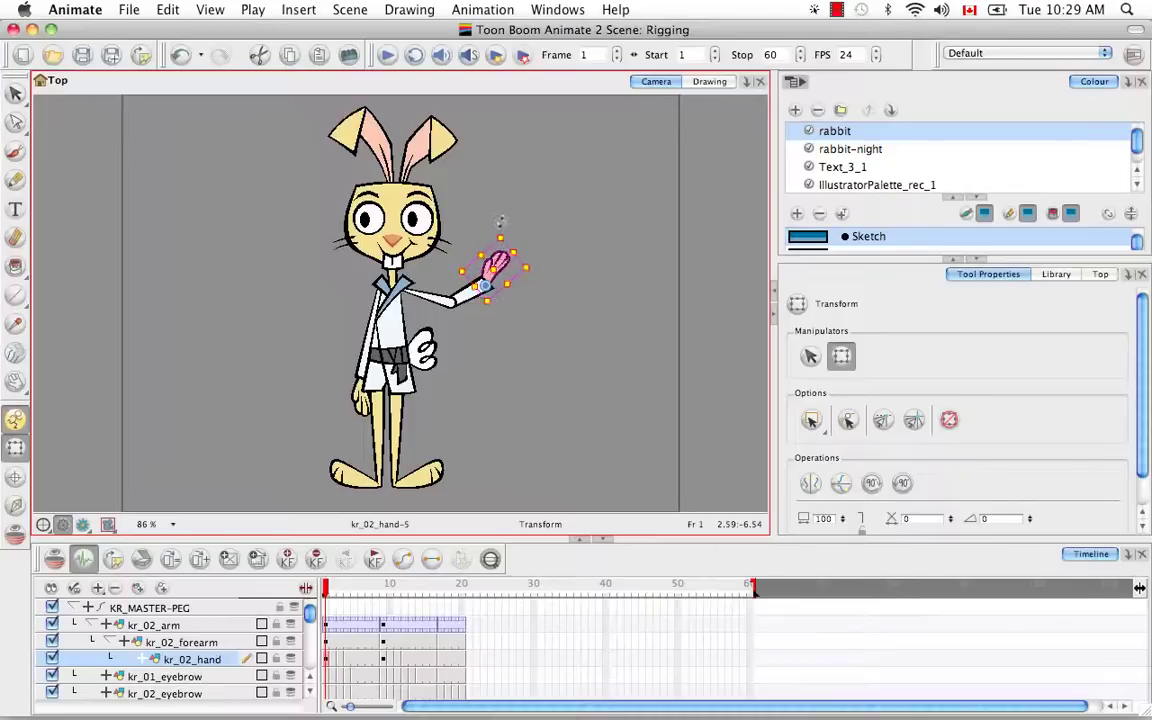
click(527, 330)
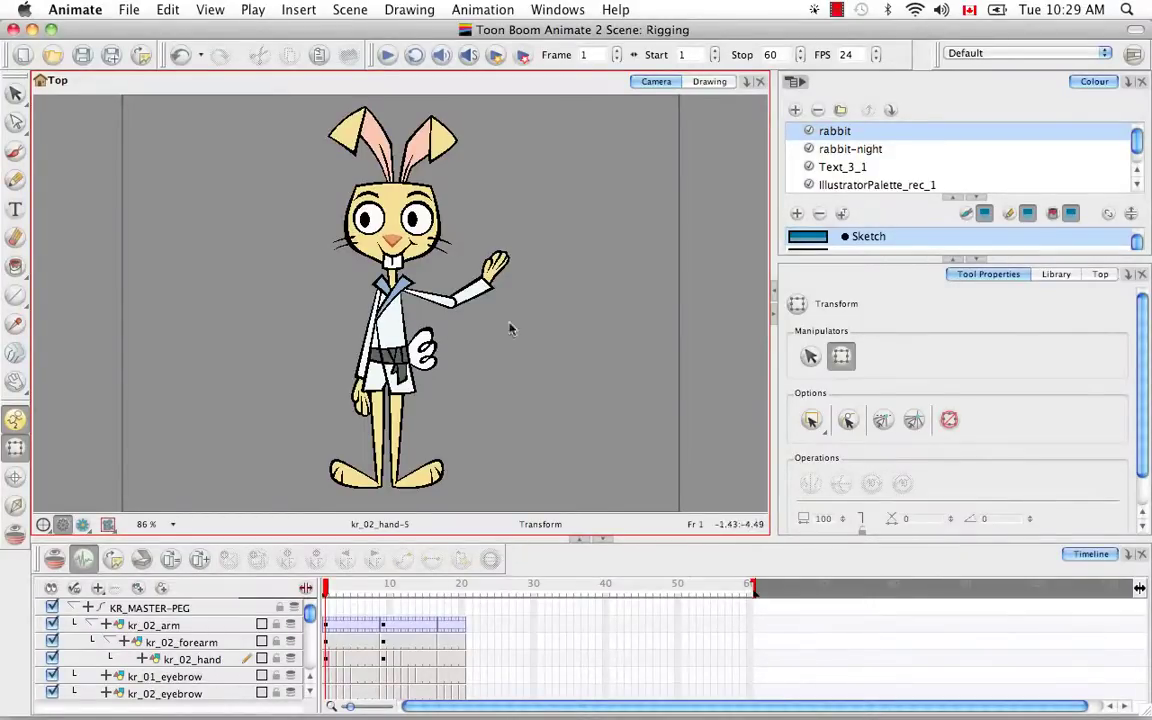
Scale up kr_02_forearm together with its nested hand and deselect it
click(481, 290)
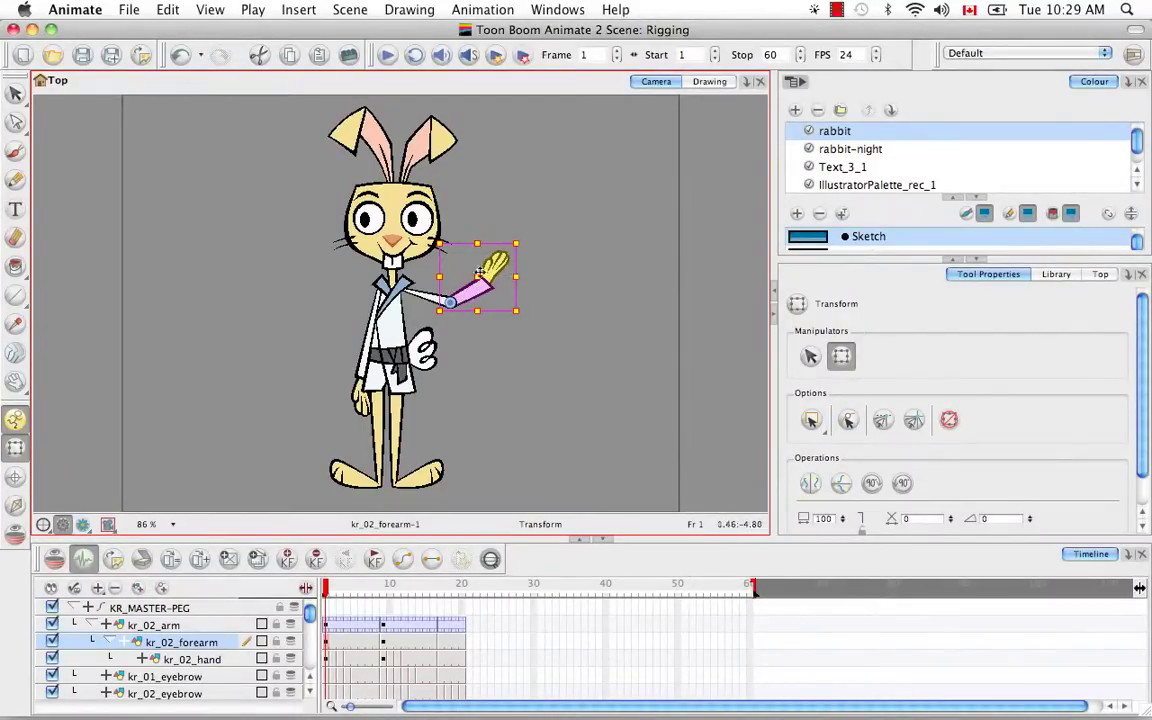
drag(516, 243, 545, 226)
click(578, 237)
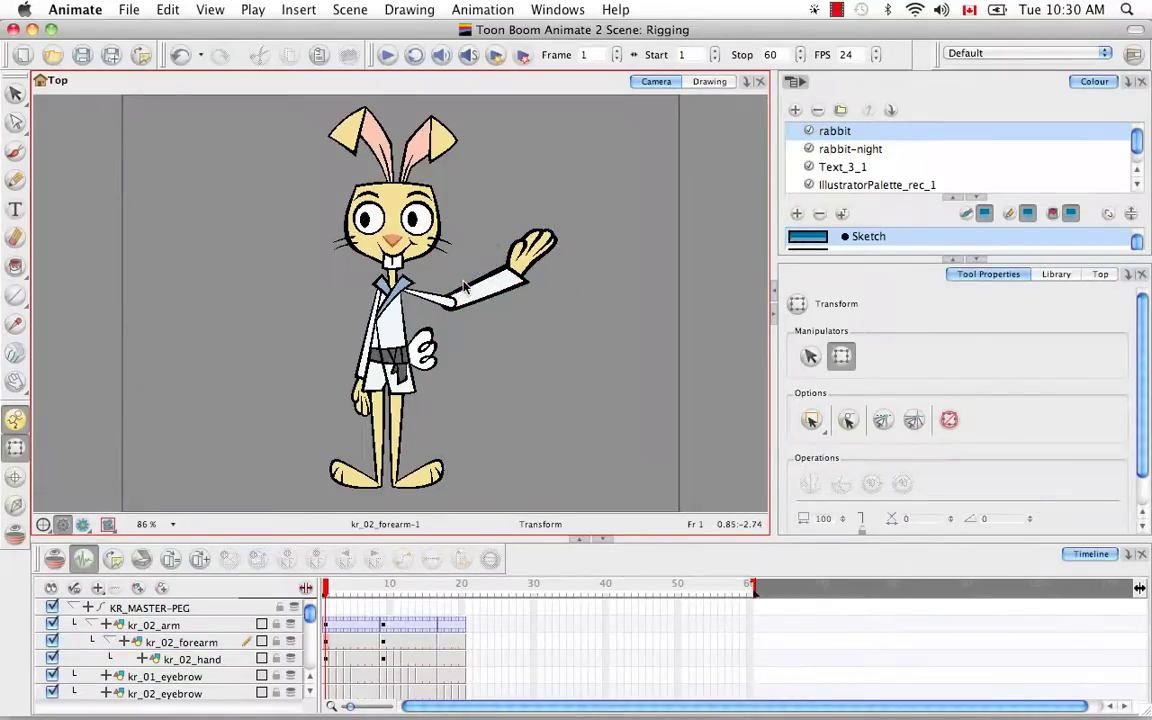
Undo the forearm scaling and the hand, forearm and arm rotations
key(super+z)
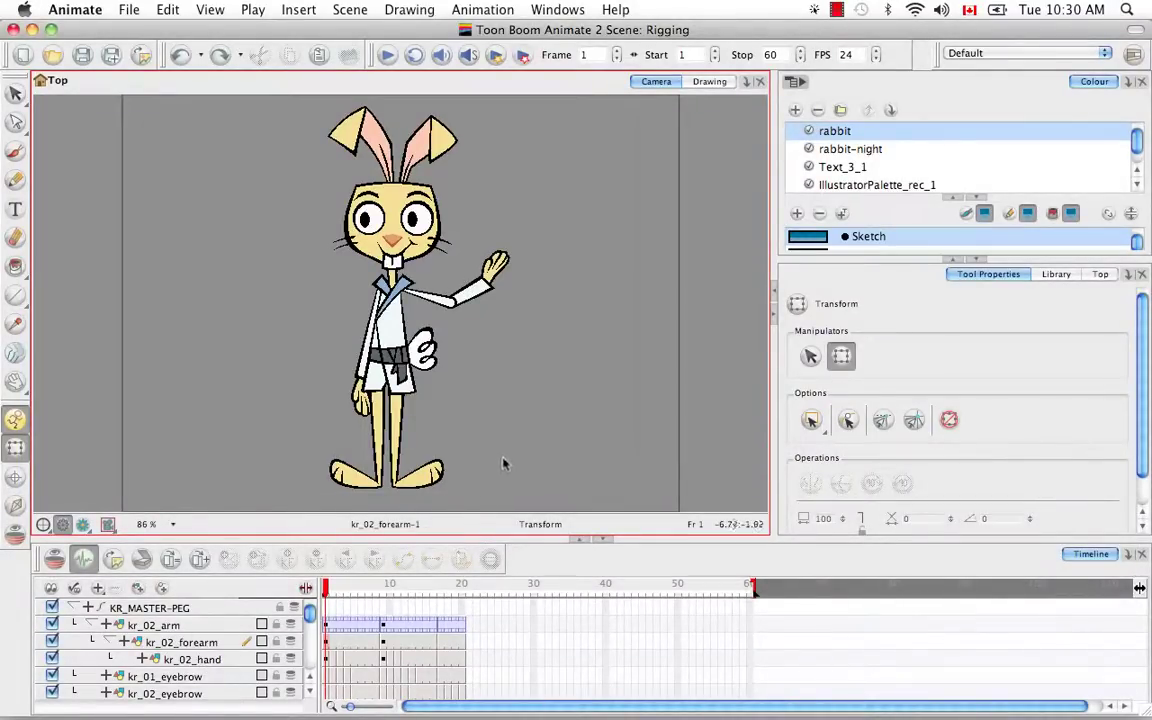
key(super+z)
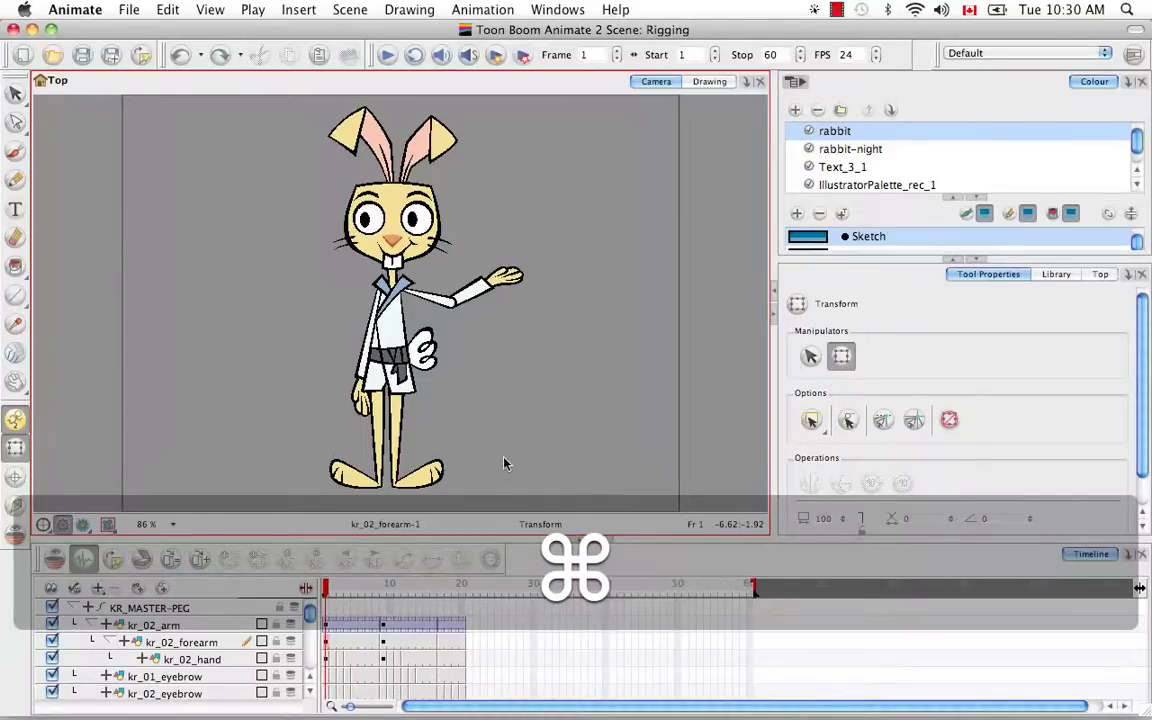
key(super+z)
key(super+z)
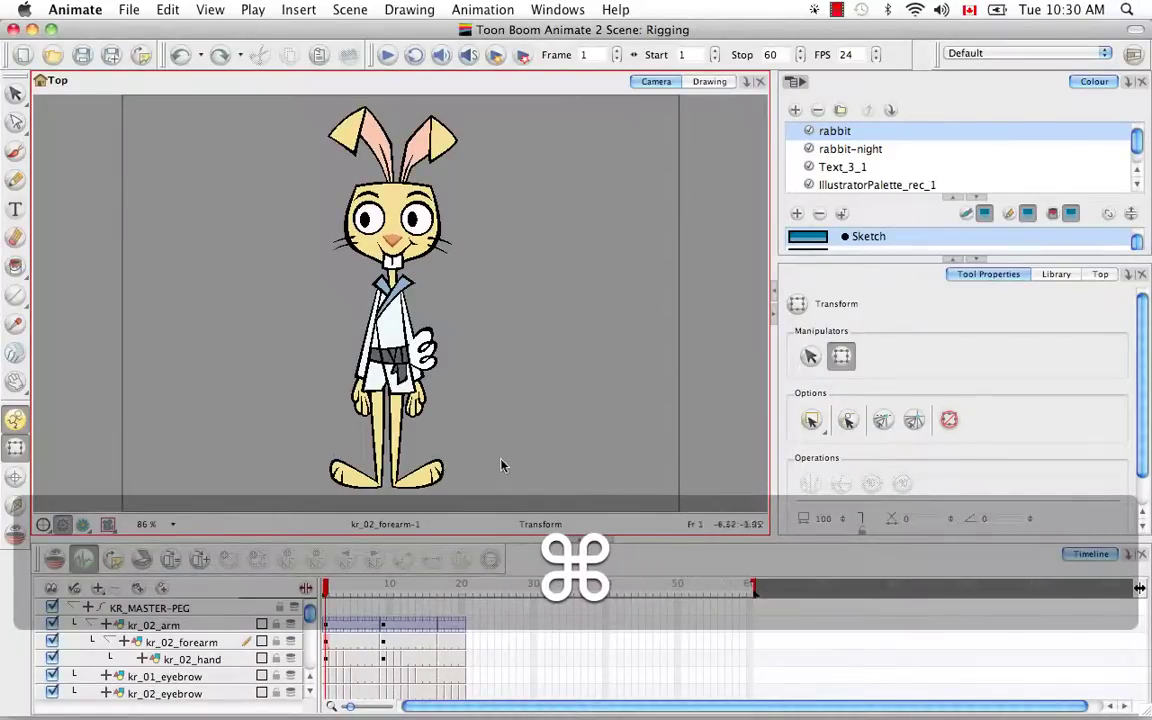
Undo the parenting of kr_02_forearm to kr_02_arm and of kr_02_hand to kr_02_forearm
key(super+z)
key(super+z)
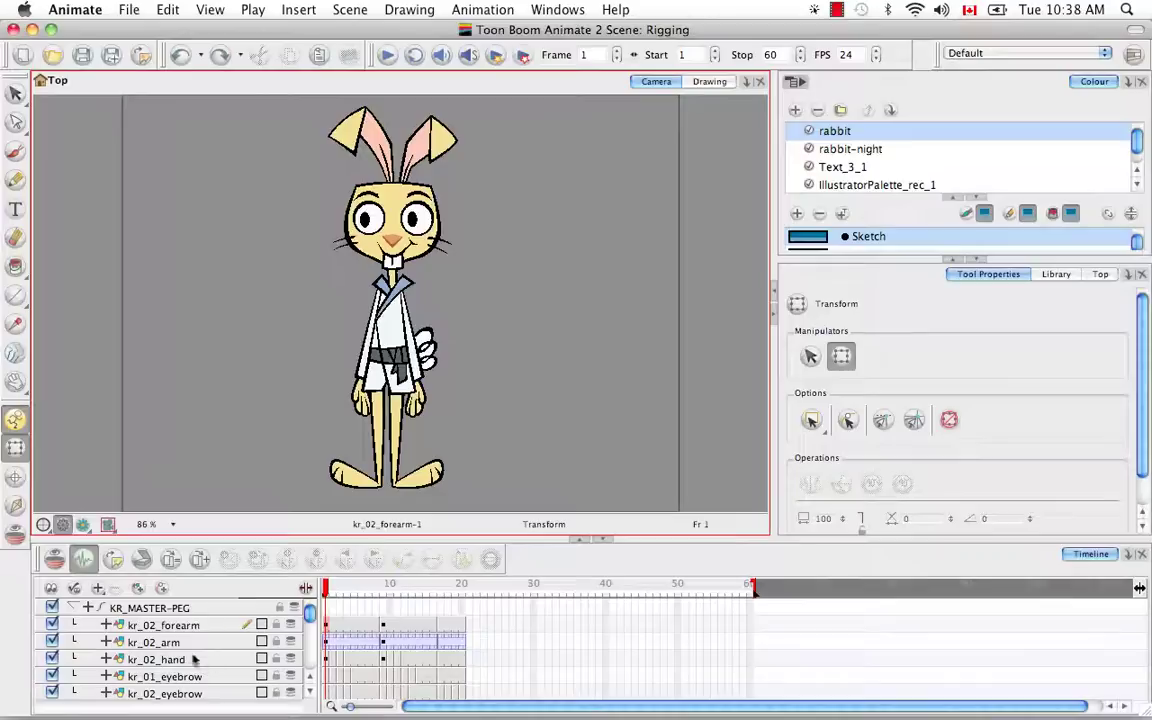
Add an empty drawing layer and rename it KR_02_ARM-PEG
click(139, 590)
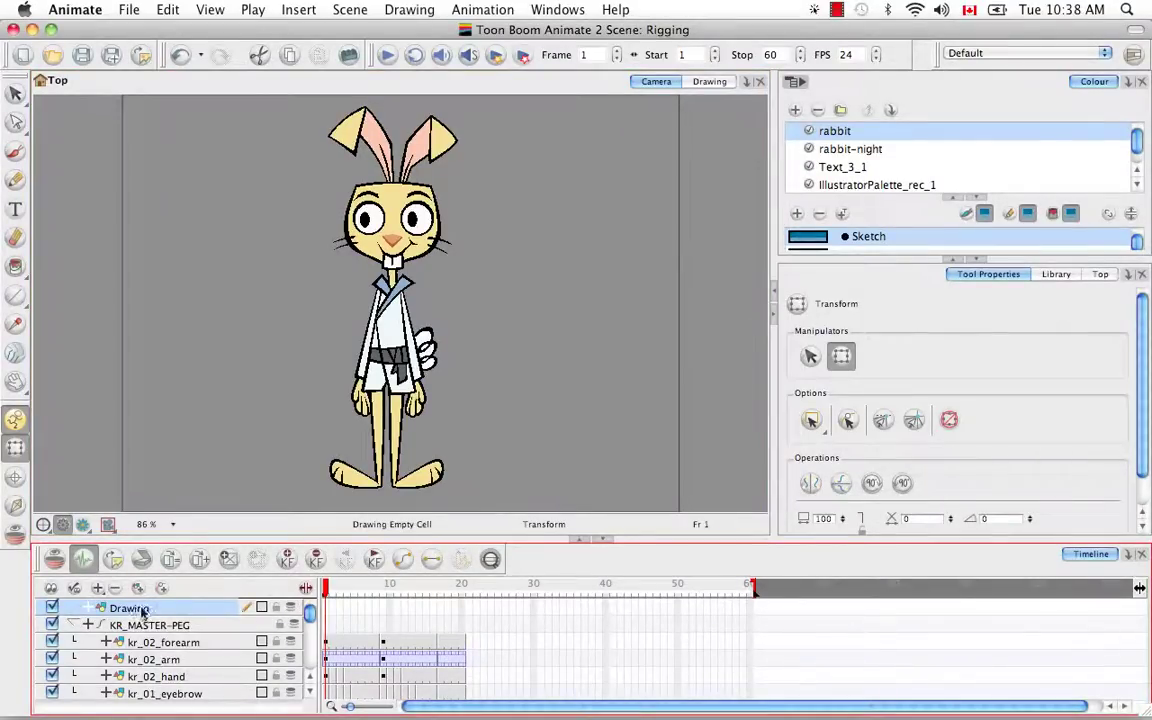
key(BackSpace)
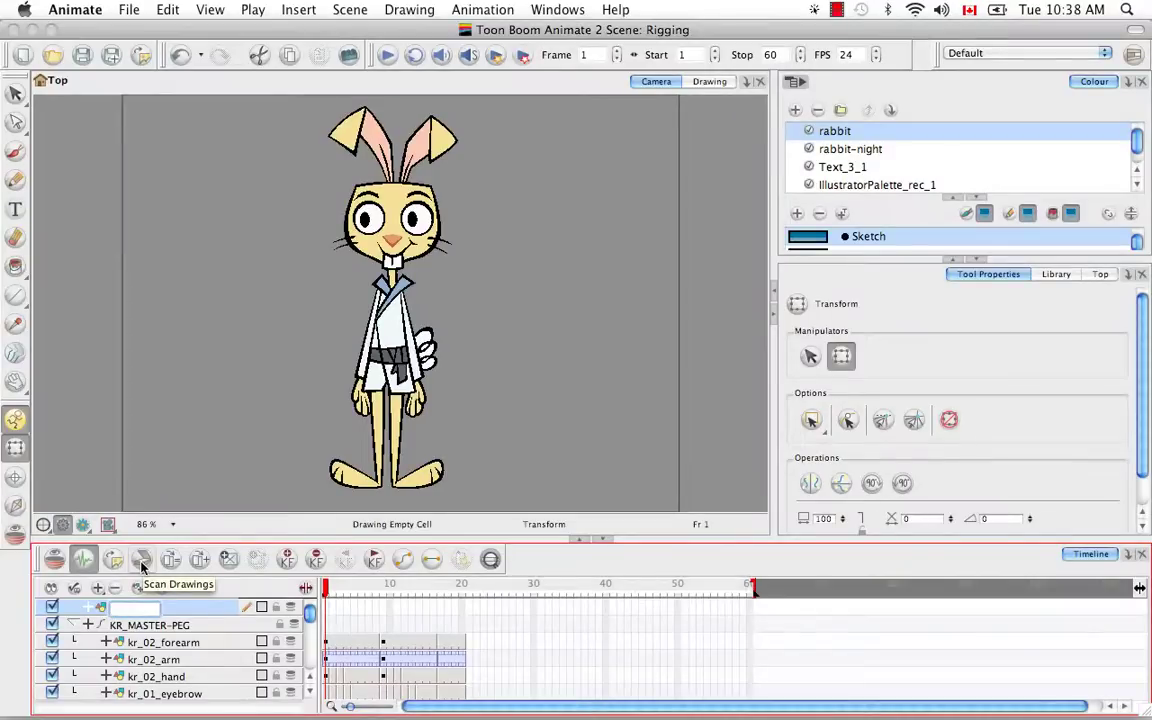
text(KR)
text(_02_A)
text(RM-PEG)
key(Return)
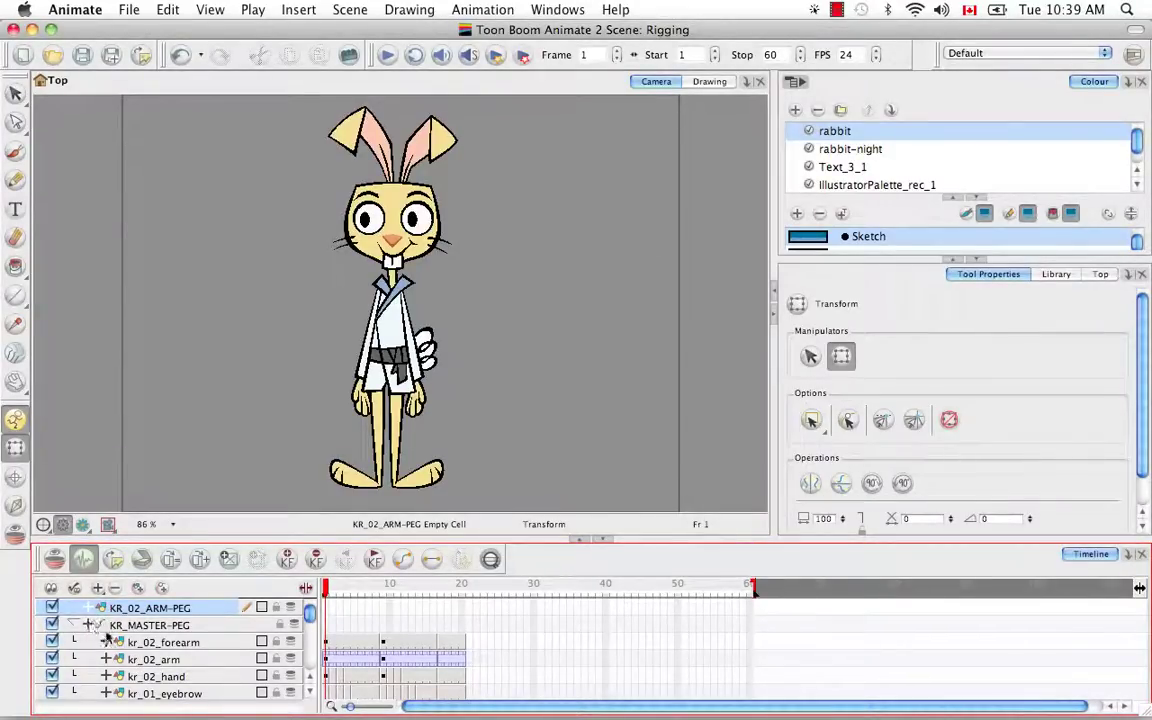
Parent KR_02_ARM-PEG under KR_MASTER-PEG and parent kr_02_arm to KR_02_ARM-PEG
mouse_move(199, 613)
mouse_down()
mouse_move(205, 628)
mouse_move(190, 626)
mouse_up()
click(190, 658)
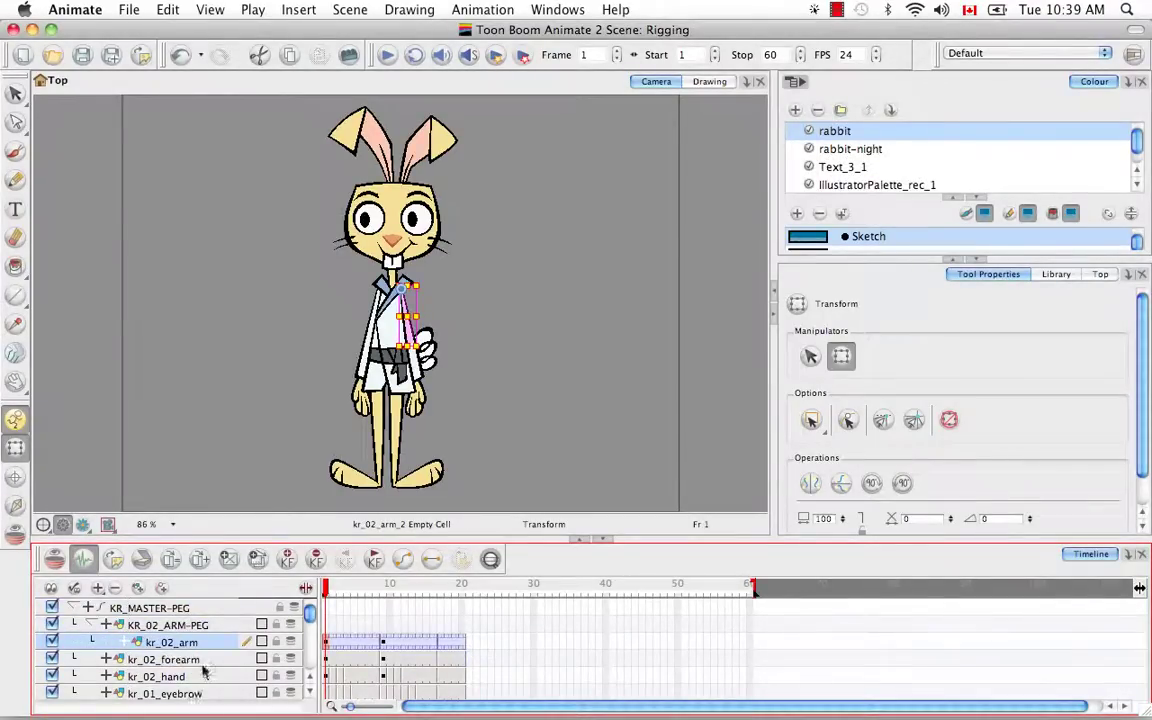
Add an empty drawing layer above kr_02_forearm and rename it KR_02_LOWERARM-PEG
click(201, 659)
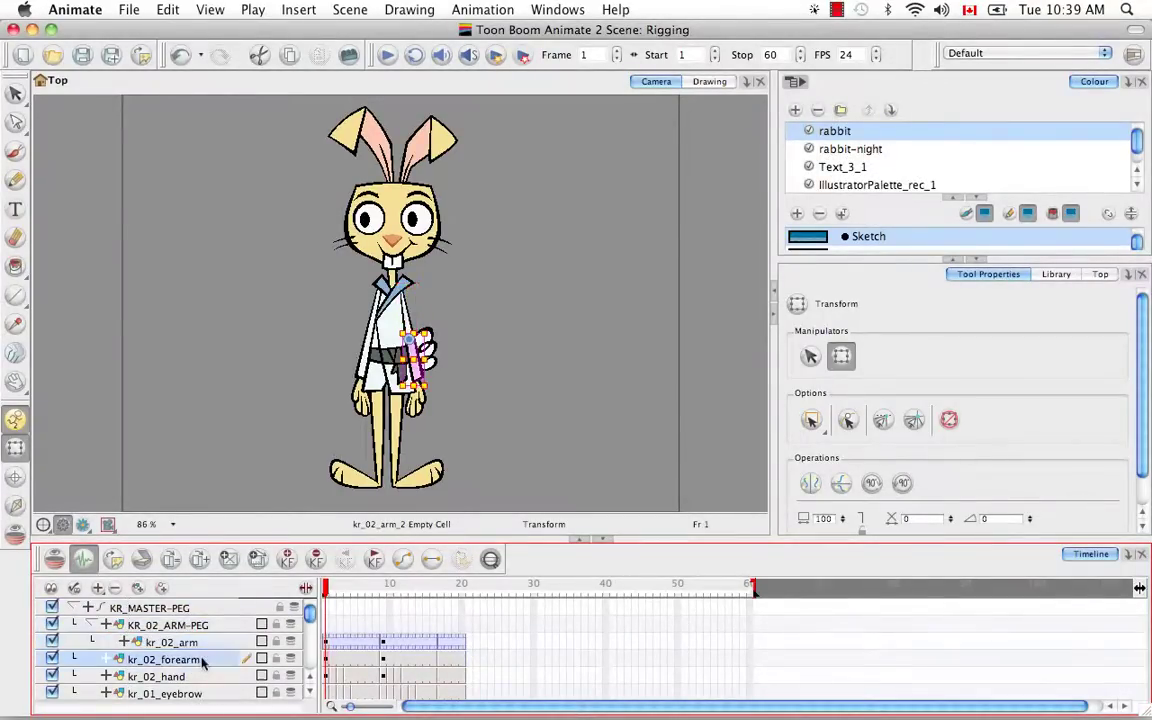
click(139, 590)
double_click(150, 660)
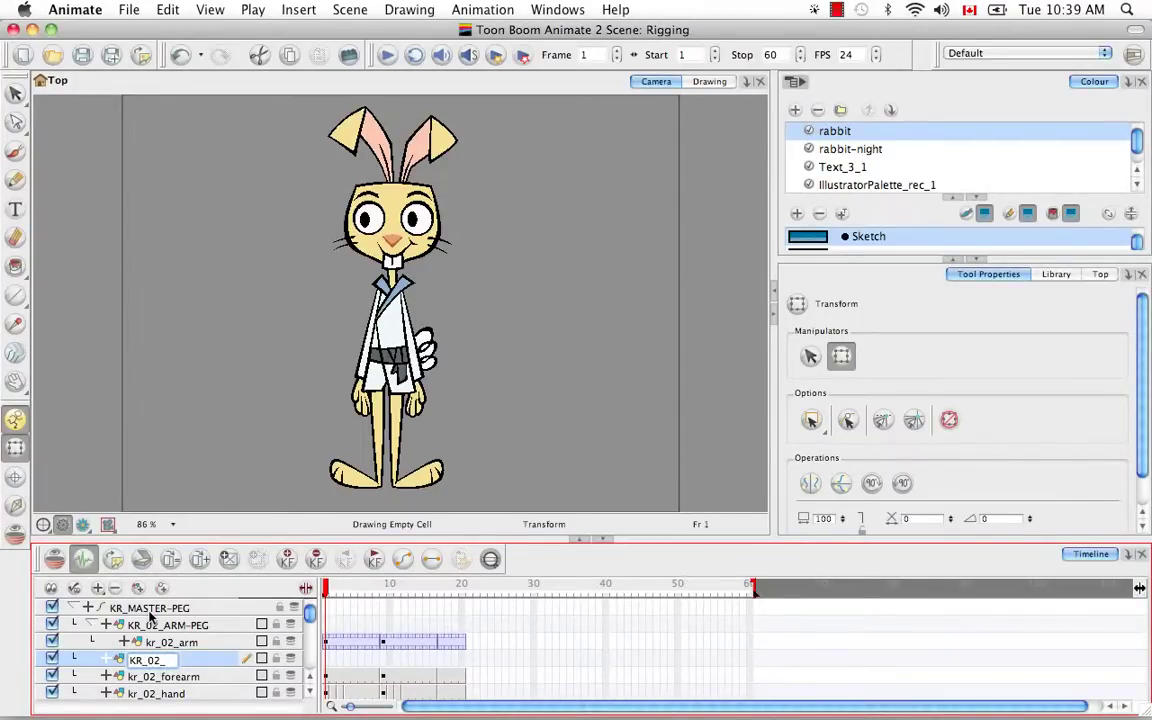
text(KR_02_LOWERA)
text(RM)
text(-PEG)
key(Return)
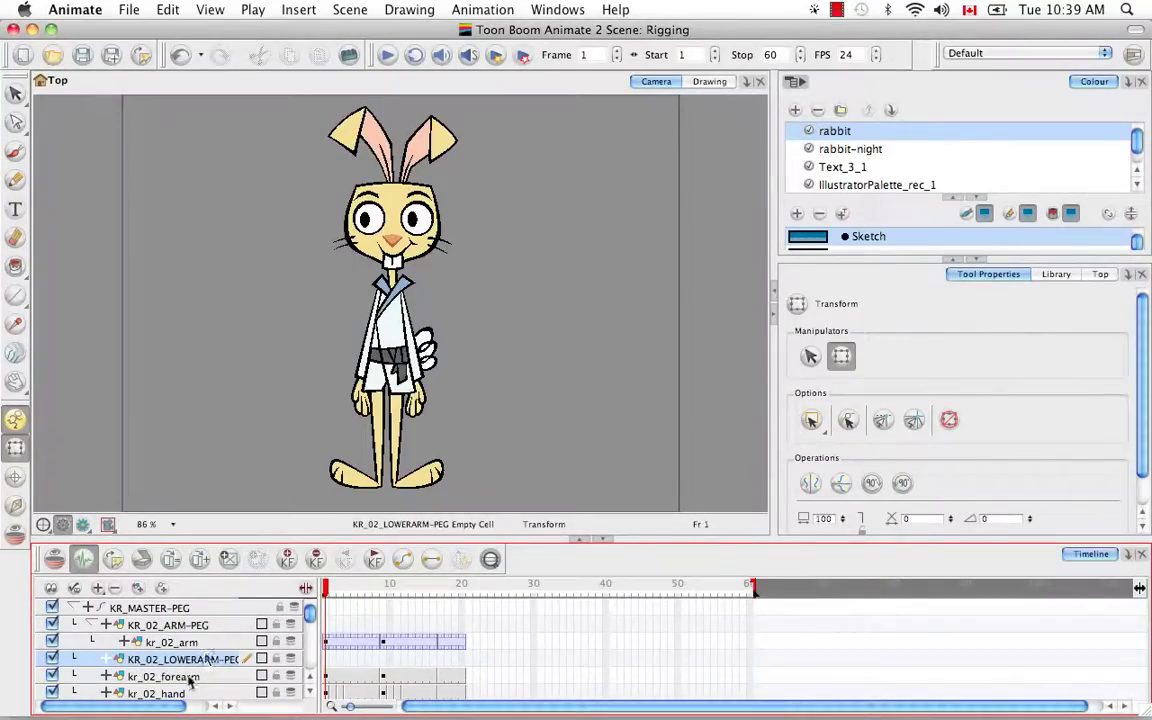
Parent kr_02_forearm and kr_02_hand to KR_02_LOWERARM-PEG, with the forearm above the hand
mouse_move(187, 680)
mouse_down()
mouse_move(180, 661)
mouse_move(177, 684)
mouse_move(180, 661)
mouse_move(186, 670)
mouse_up()
scroll(268, 620, down, 1)
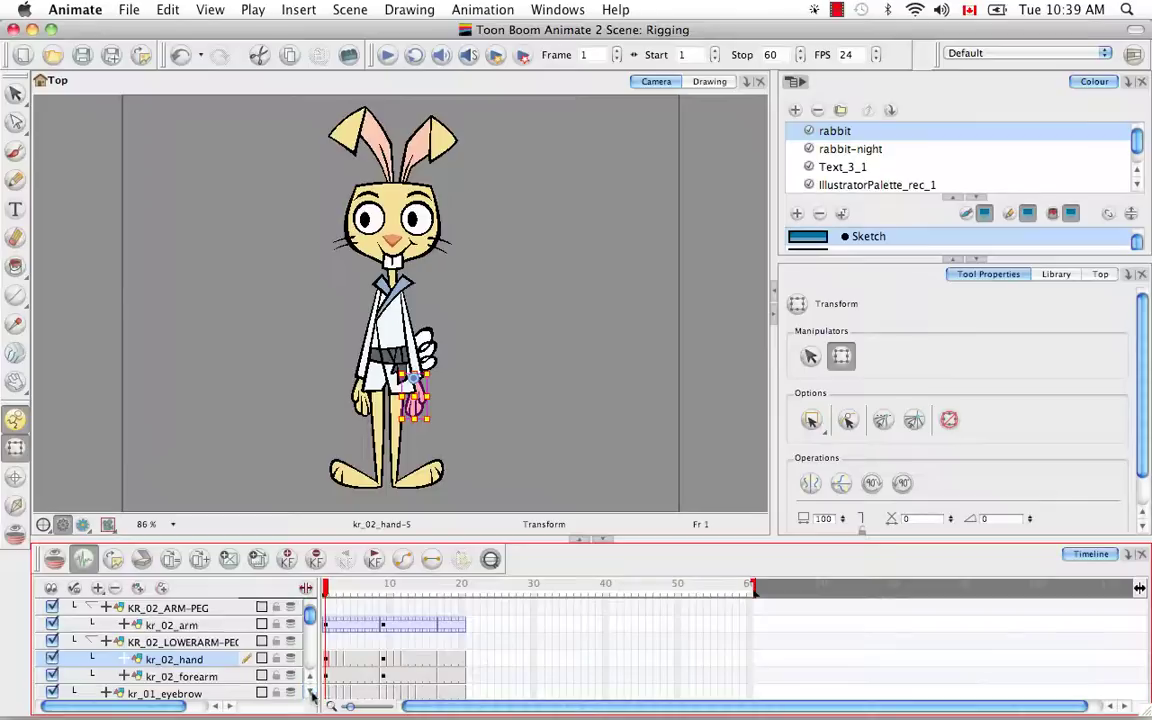
scroll(200, 679, right, 3)
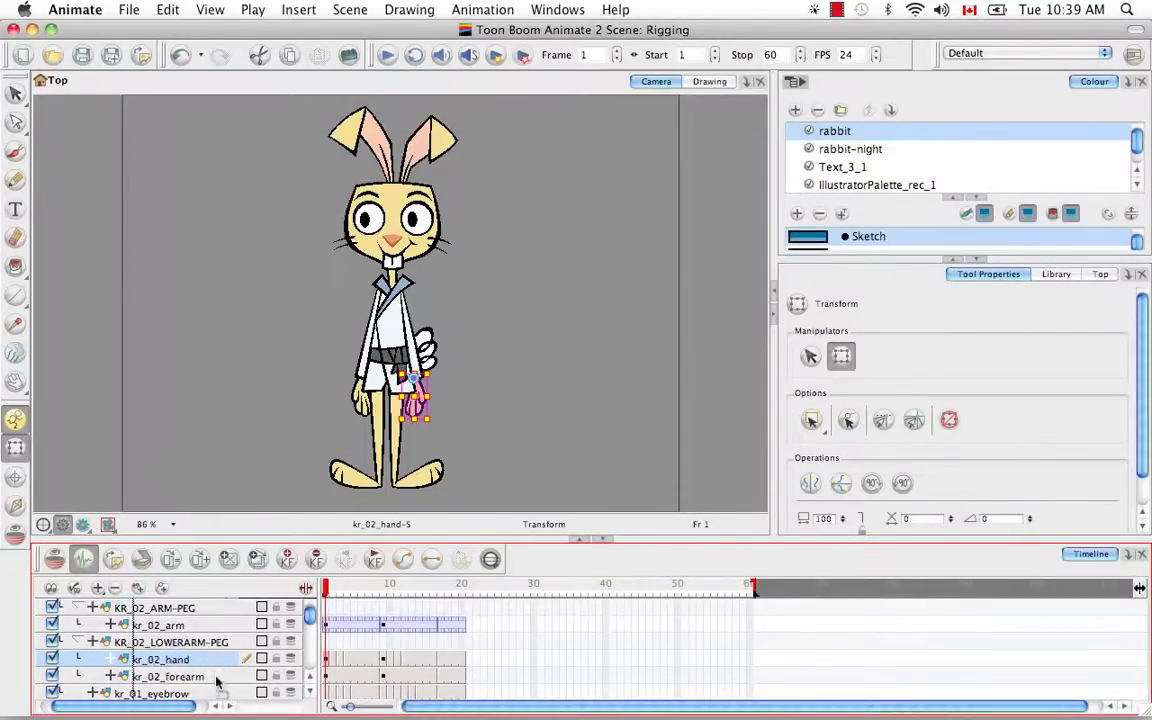
drag(185, 660, 190, 686)
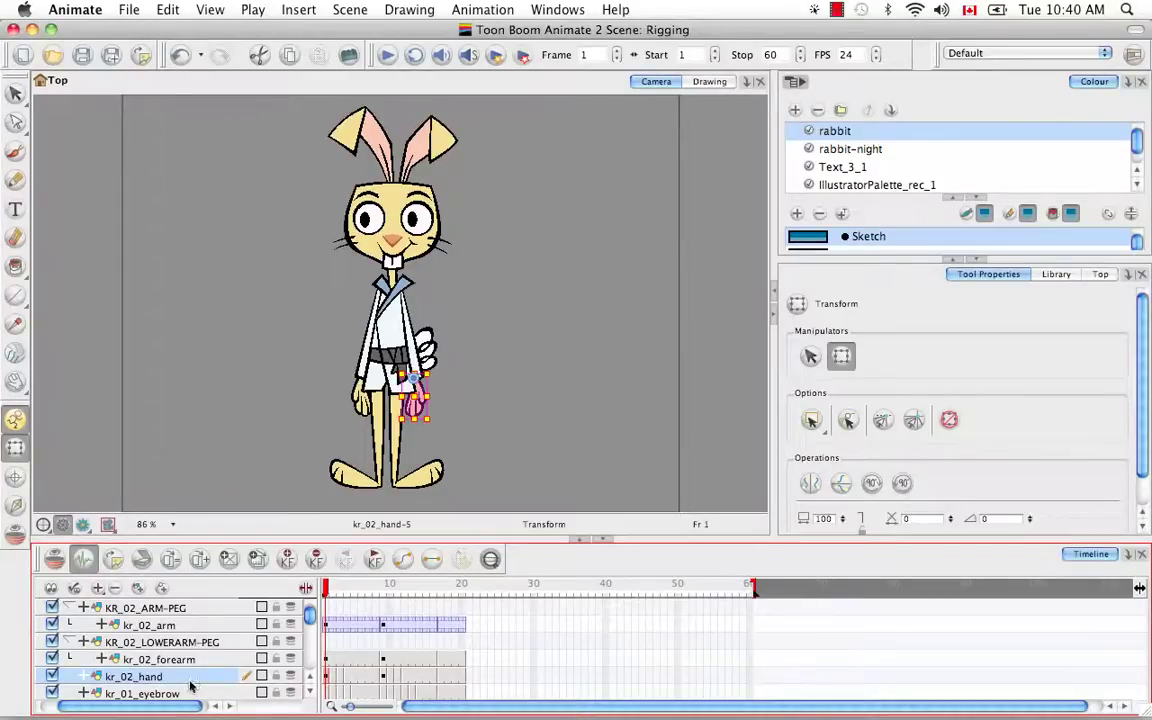
drag(190, 686, 184, 661)
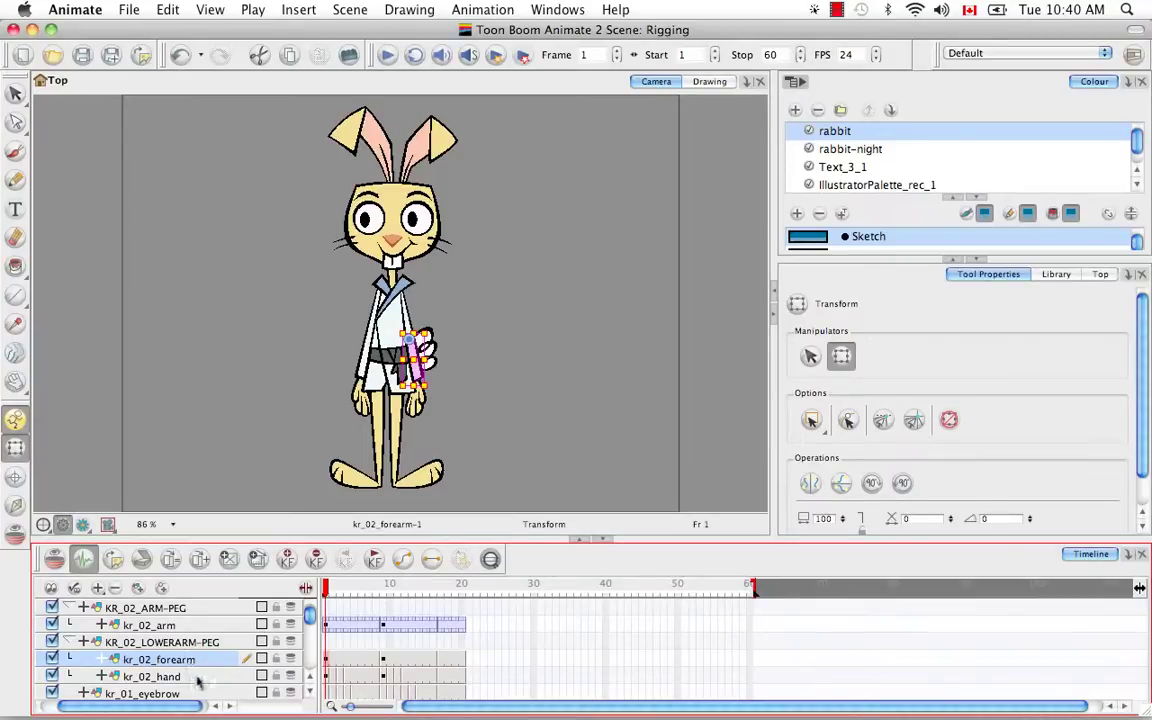
Collapse KR_02_LOWERARM-PEG and parent it, with its nested layers, to KR_02_ARM-PEG
drag(170, 706, 152, 706)
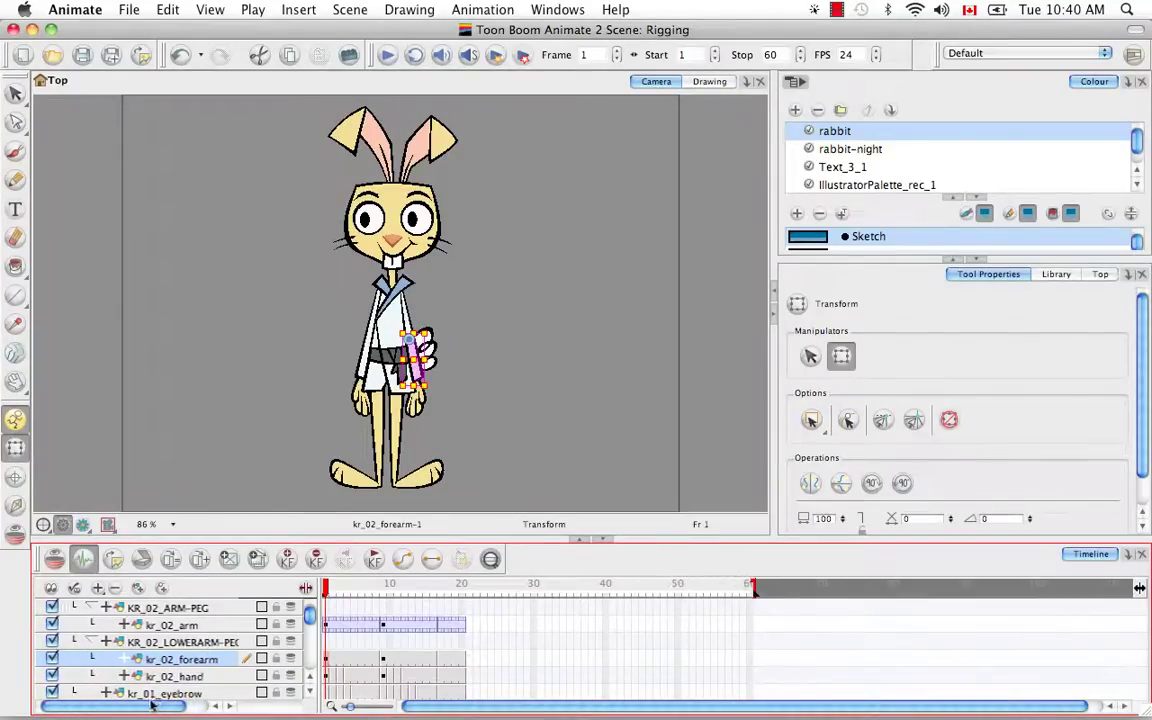
click(93, 609)
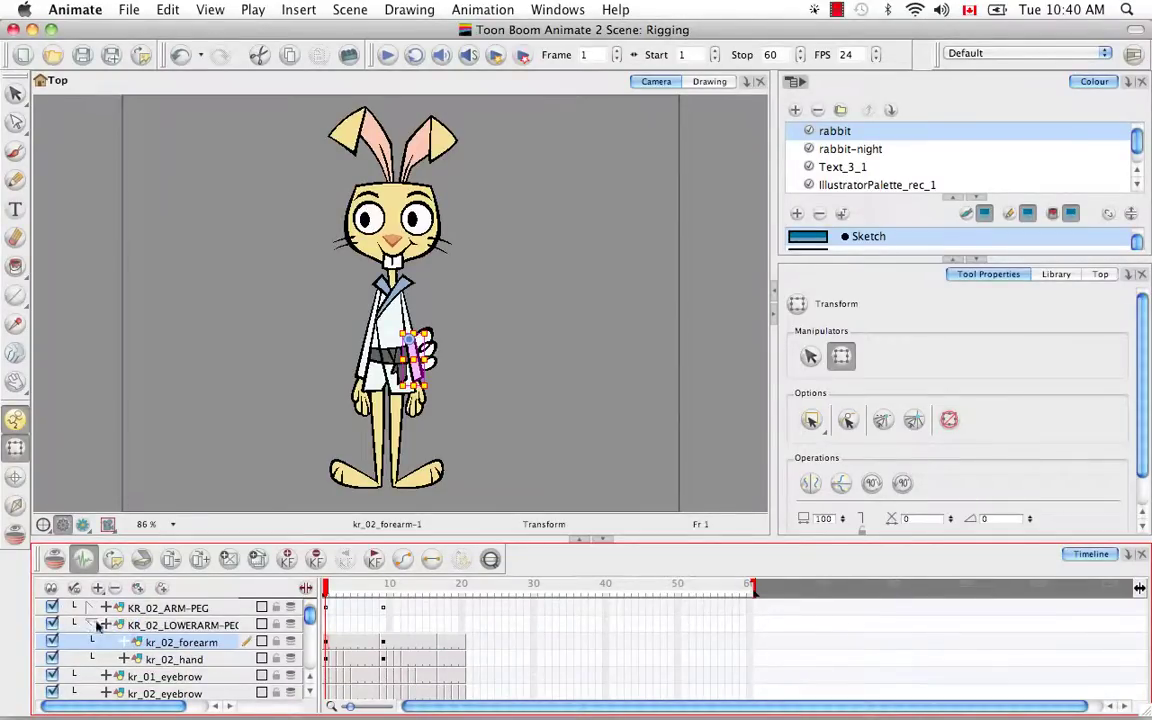
click(91, 625)
click(91, 608)
drag(177, 643, 172, 612)
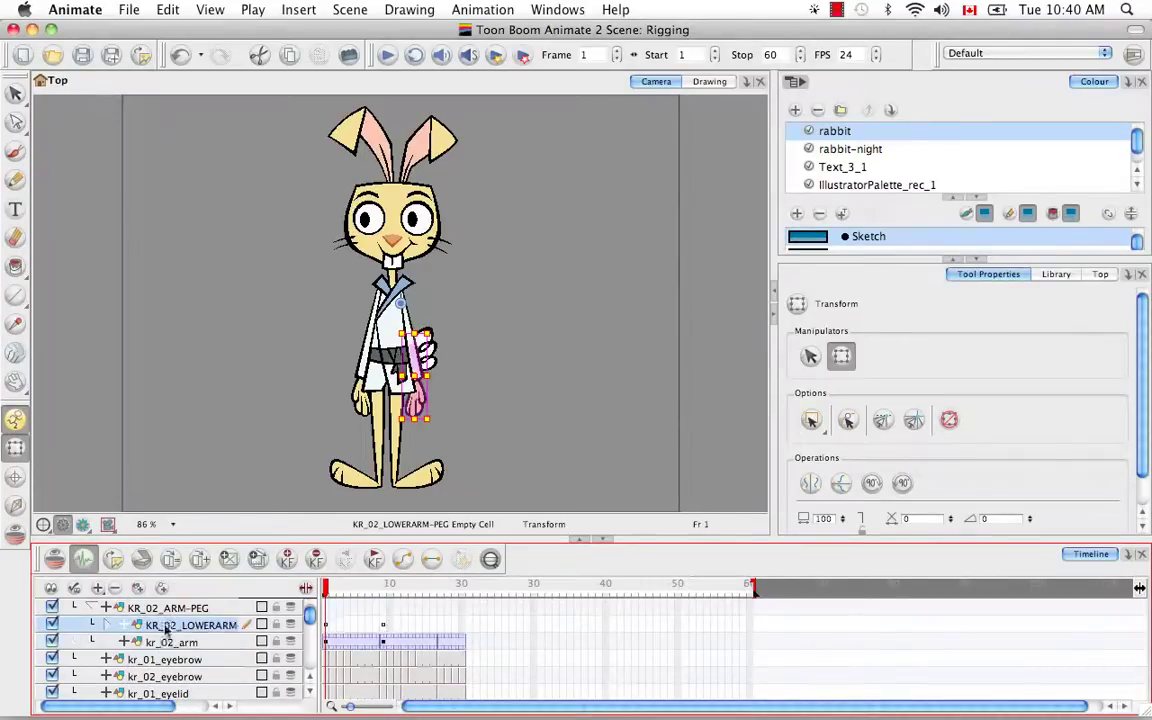
Widen the layer list and expand KR_02_ARM-PEG and KR_02_LOWERARM-PEG to show their nested layers
click(91, 608)
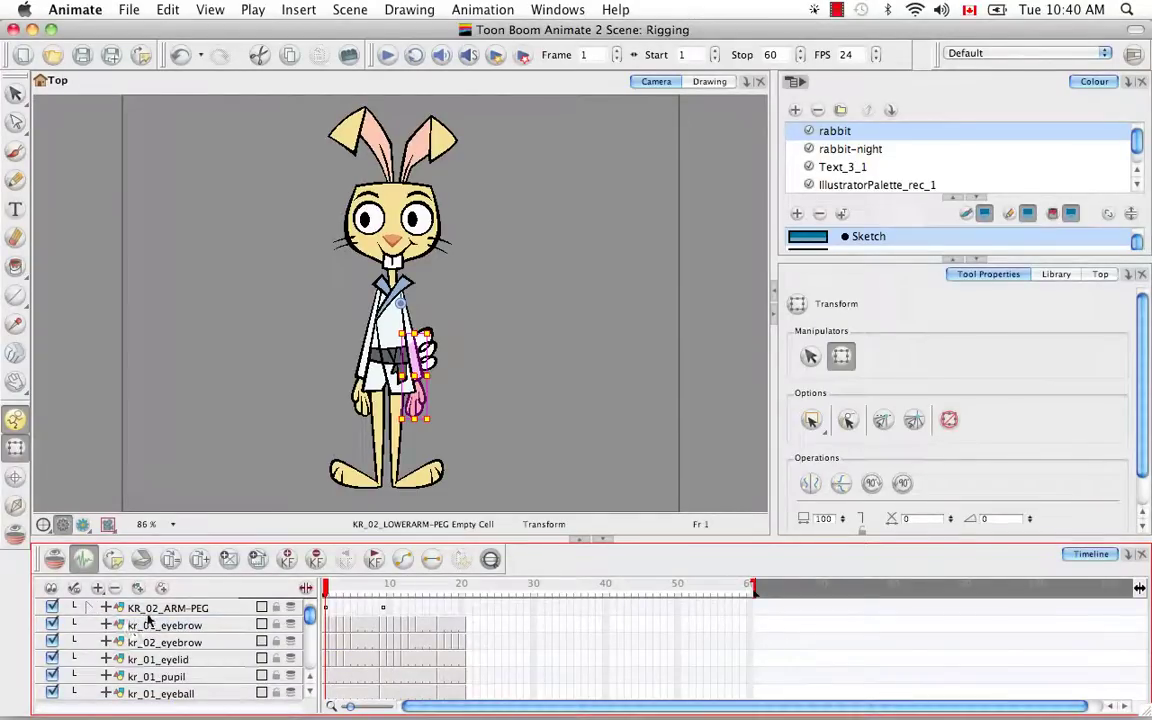
click(98, 612)
click(91, 608)
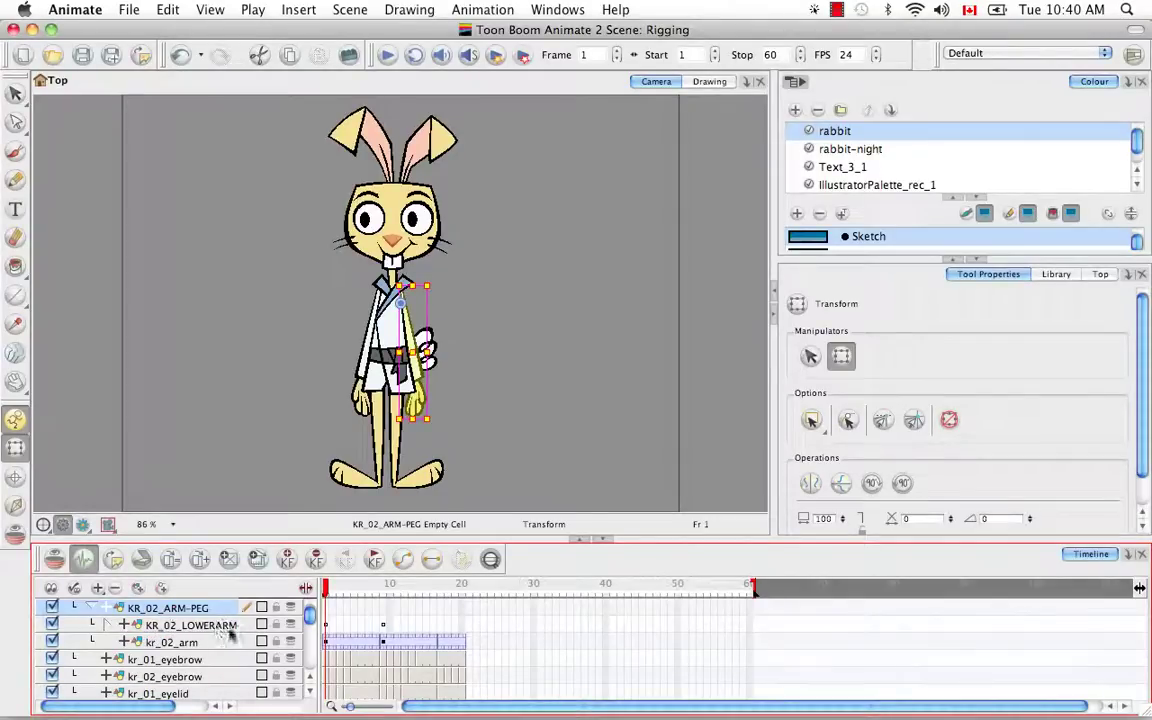
drag(317, 660, 362, 660)
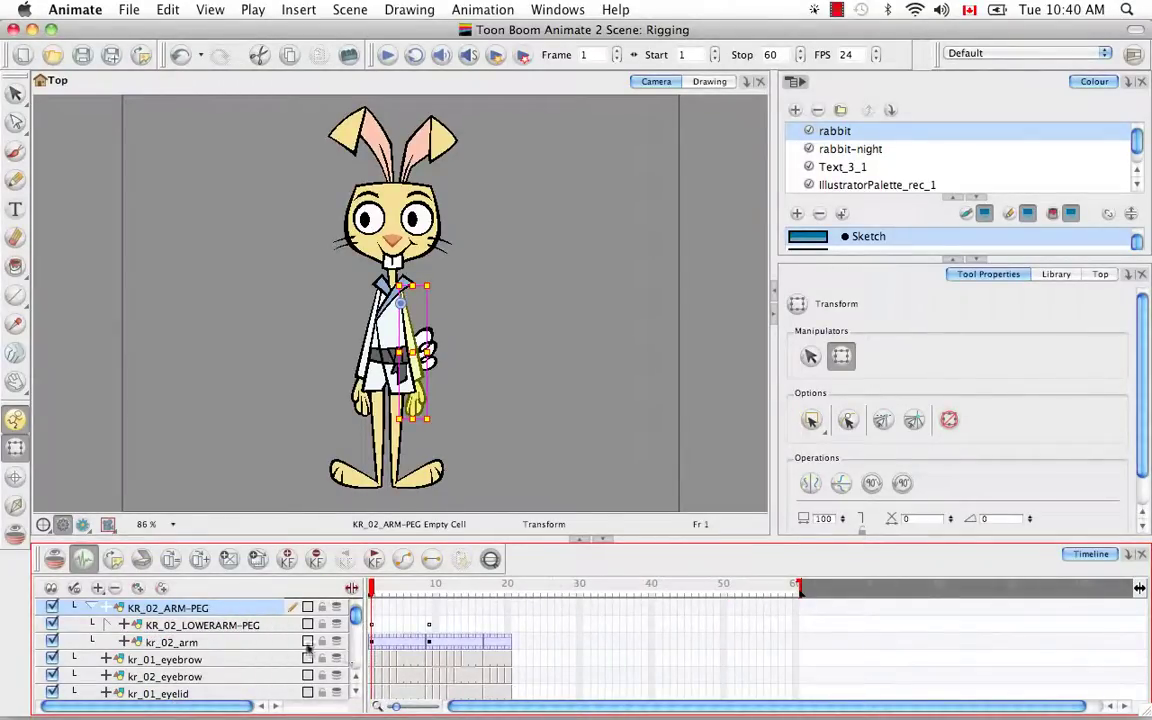
click(123, 624)
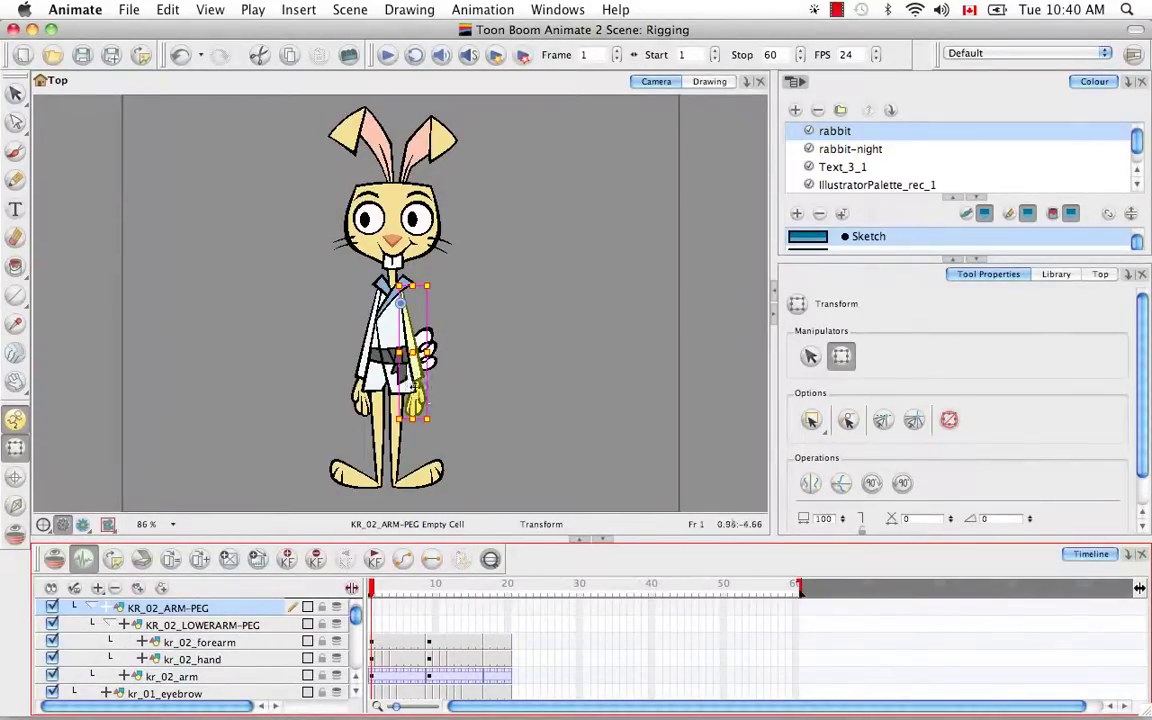
click(219, 450)
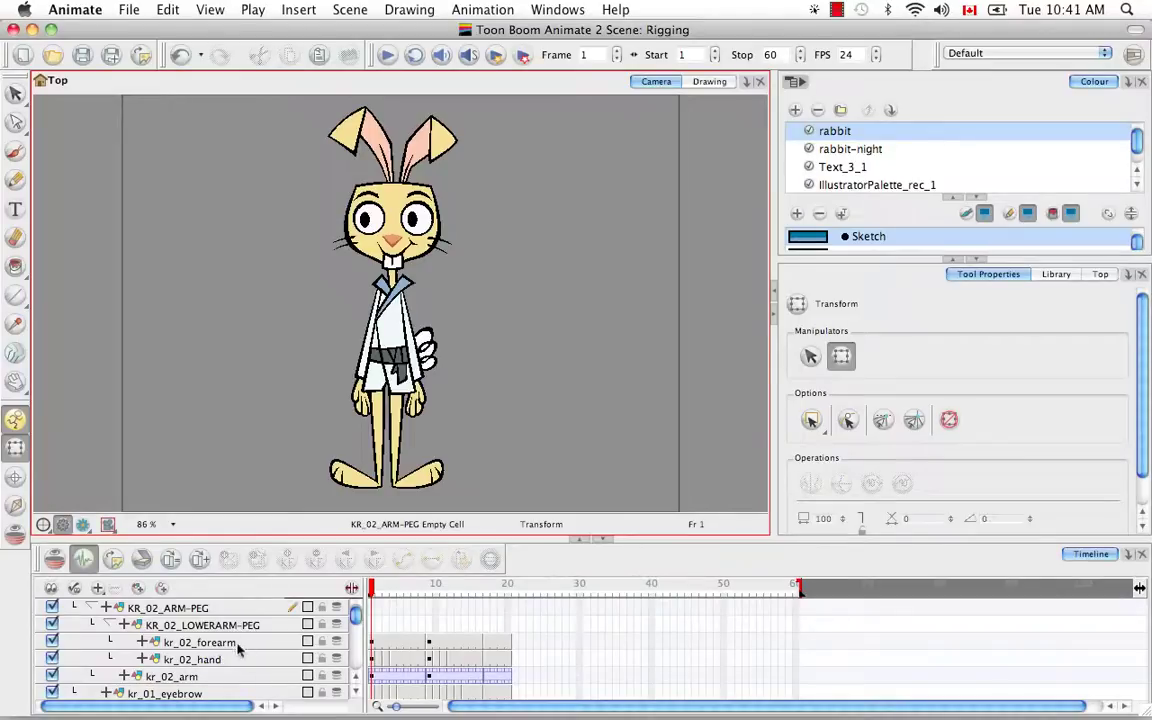
Try stretching kr_02_forearm on its own and undo the change
click(215, 642)
drag(414, 392, 417, 427)
click(463, 406)
key(super+z)
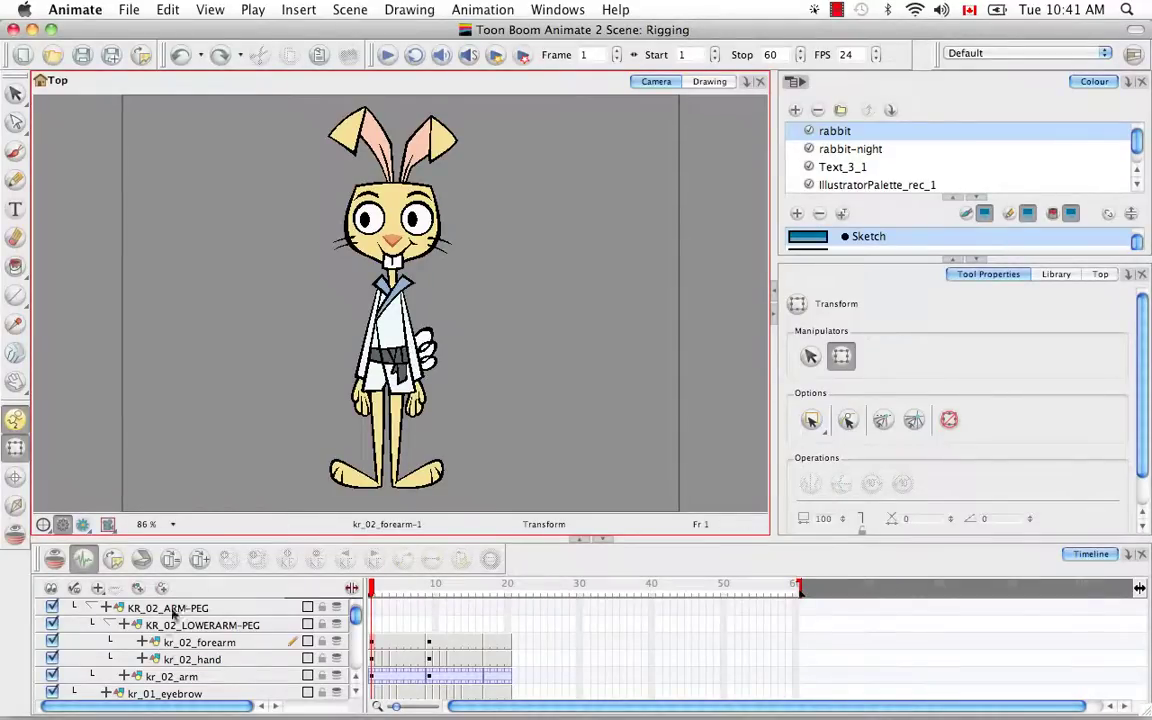
Try rotating KR_02_ARM-PEG outward and KR_02_LOWERARM-PEG upward, and undo both rotations
click(172, 608)
drag(392, 382, 481, 221)
click(230, 624)
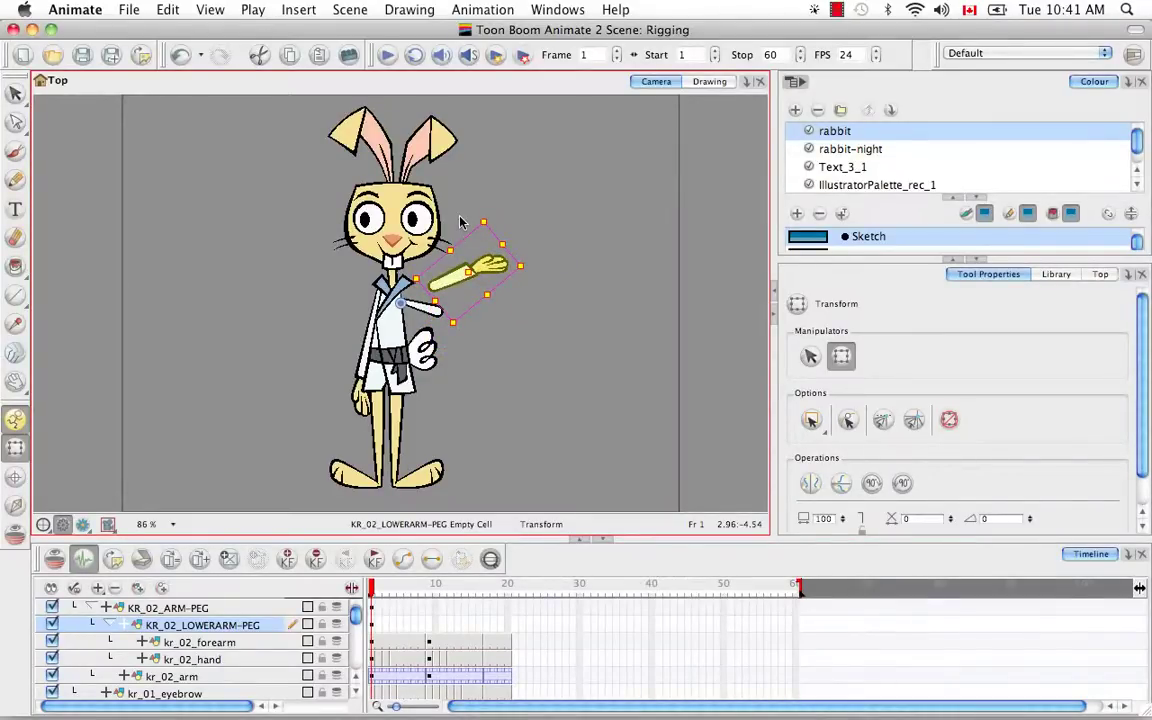
key(super+z)
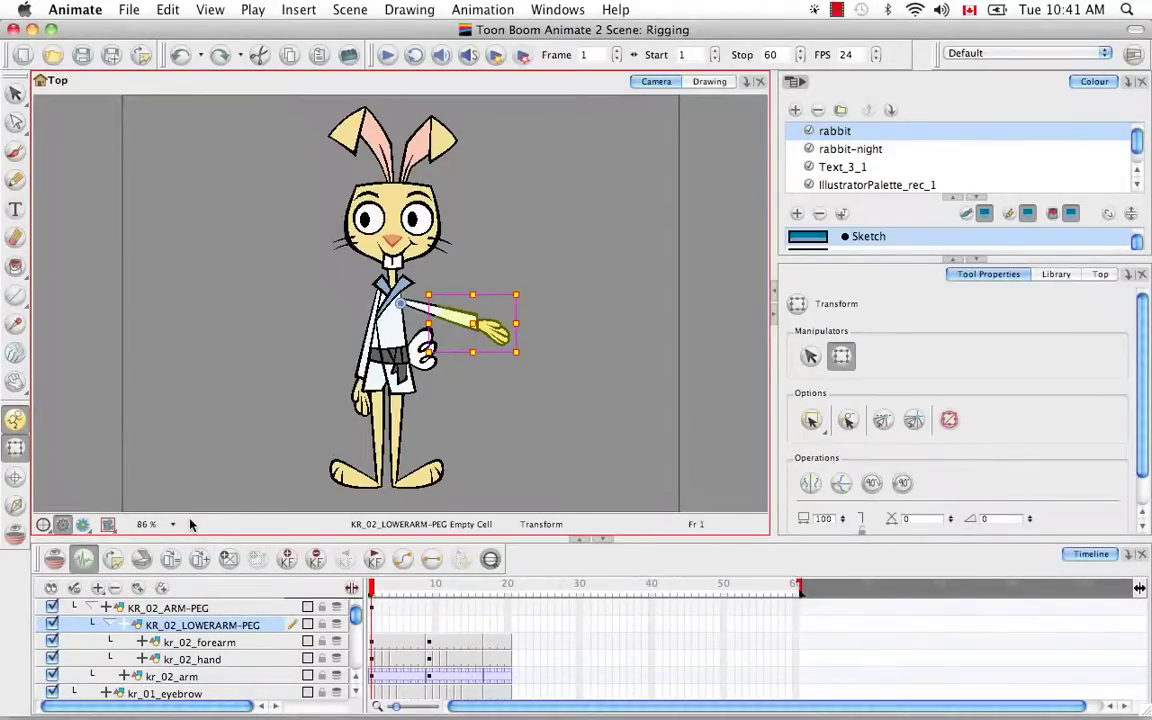
key(super+z)
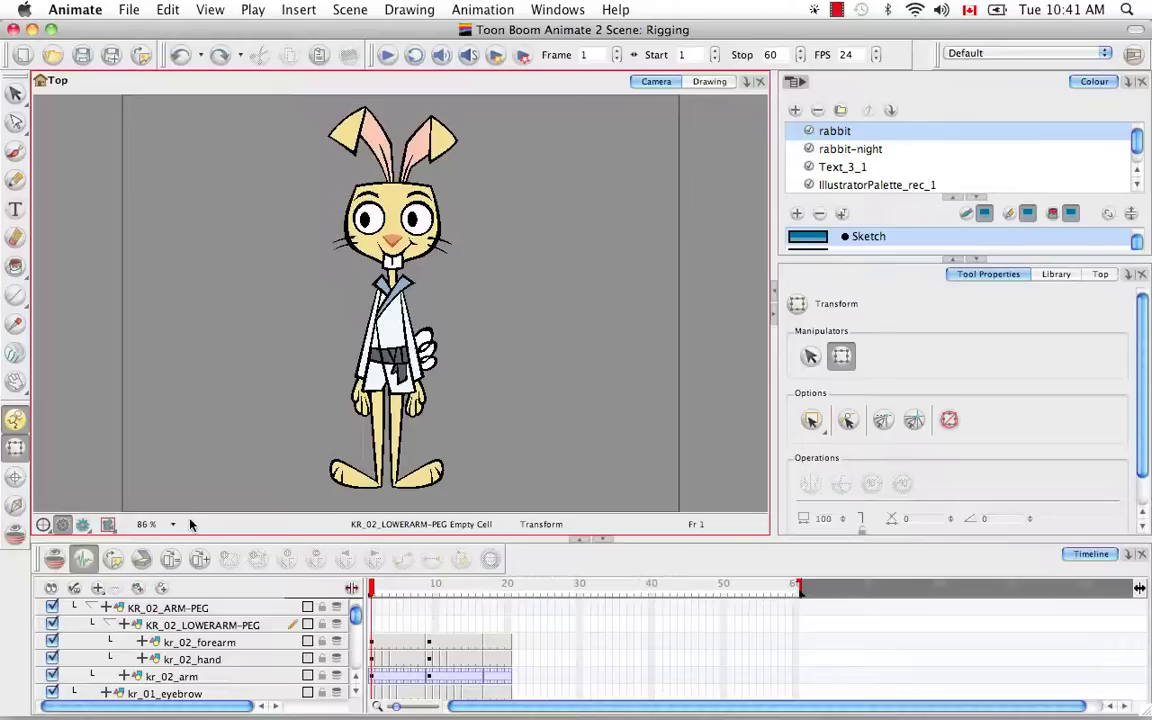
Create an empty drawing on KR_02_ARM-PEG at frame 1 and extend its exposure to frame 20
click(199, 626)
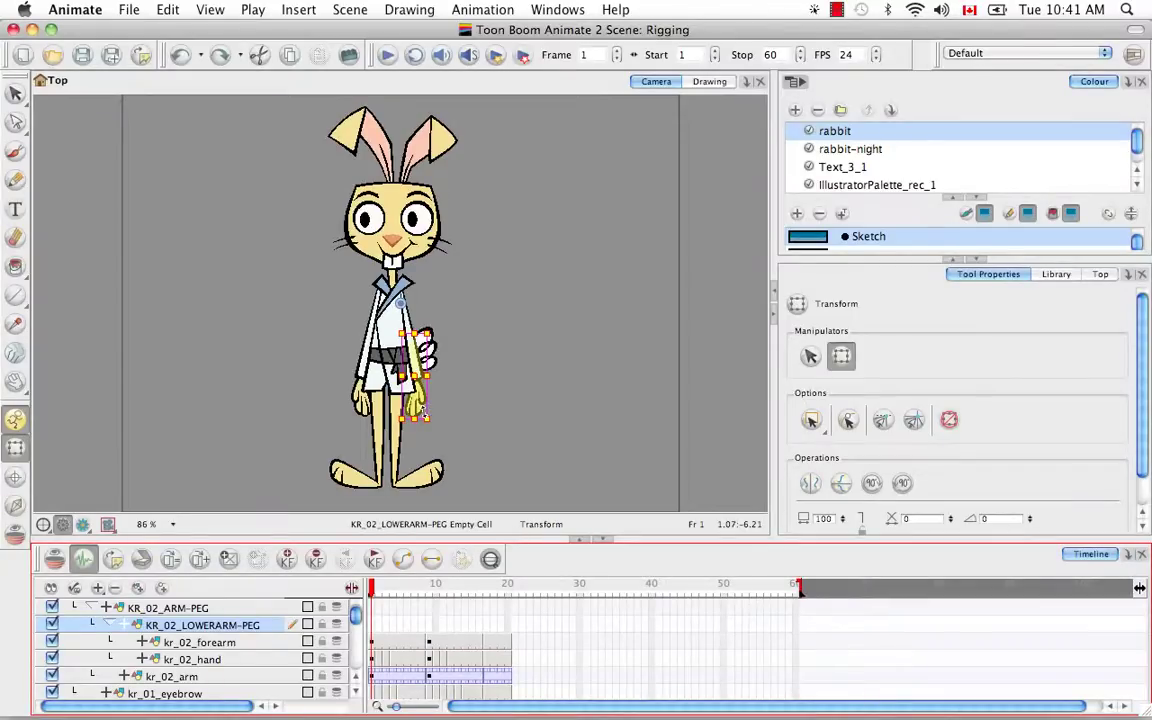
click(194, 603)
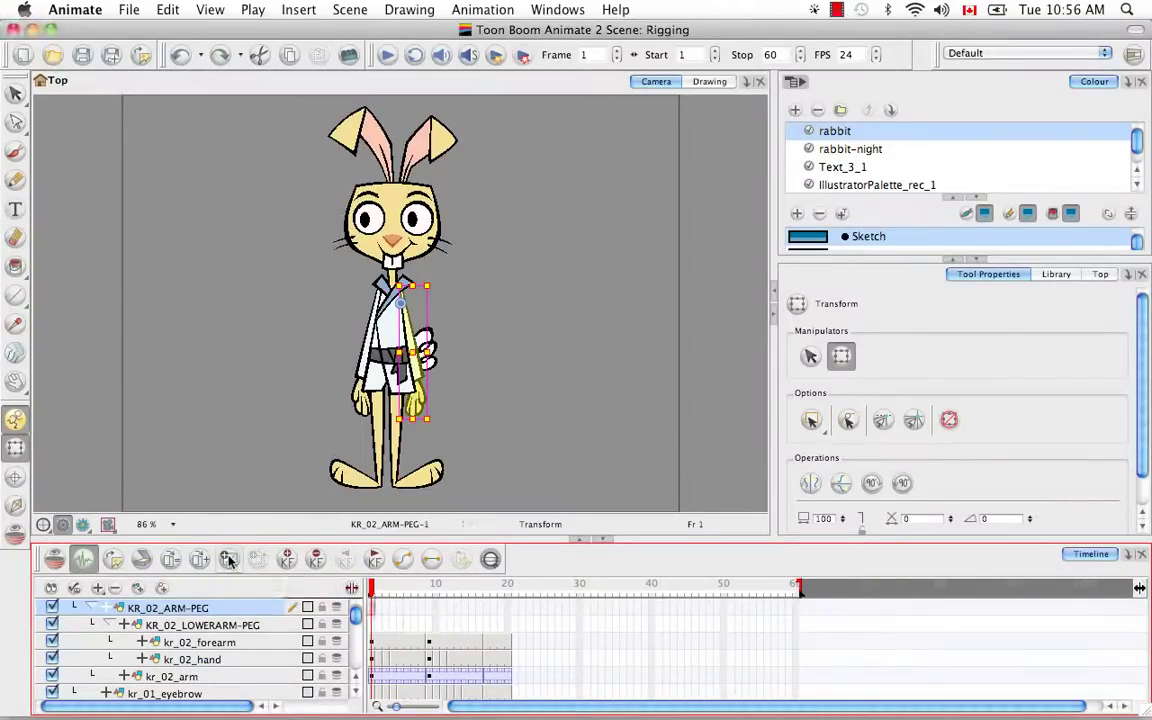
click(506, 607)
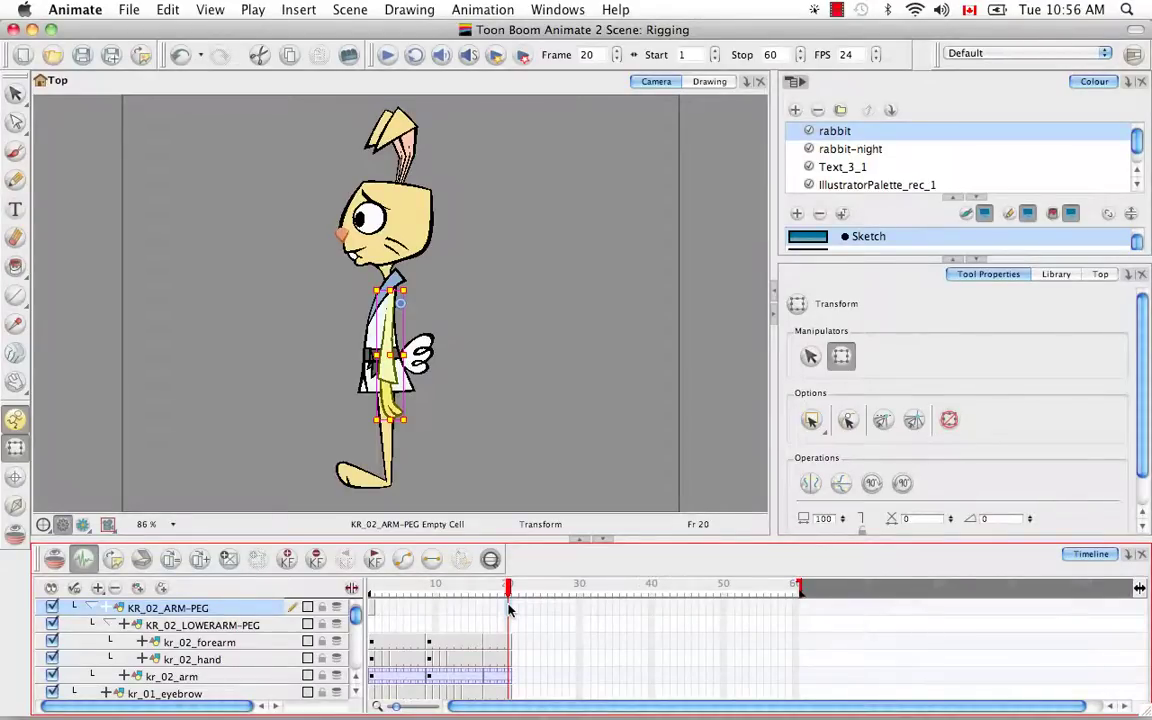
right_click(508, 610)
mouse_move(510, 599)
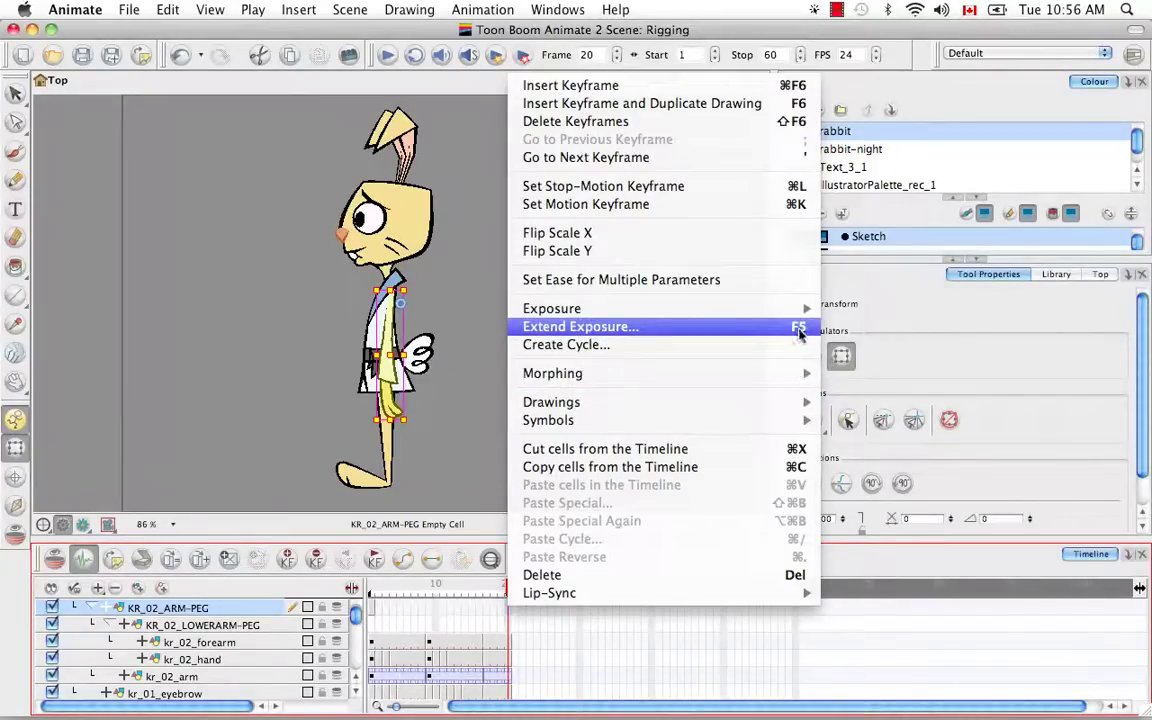
click(752, 330)
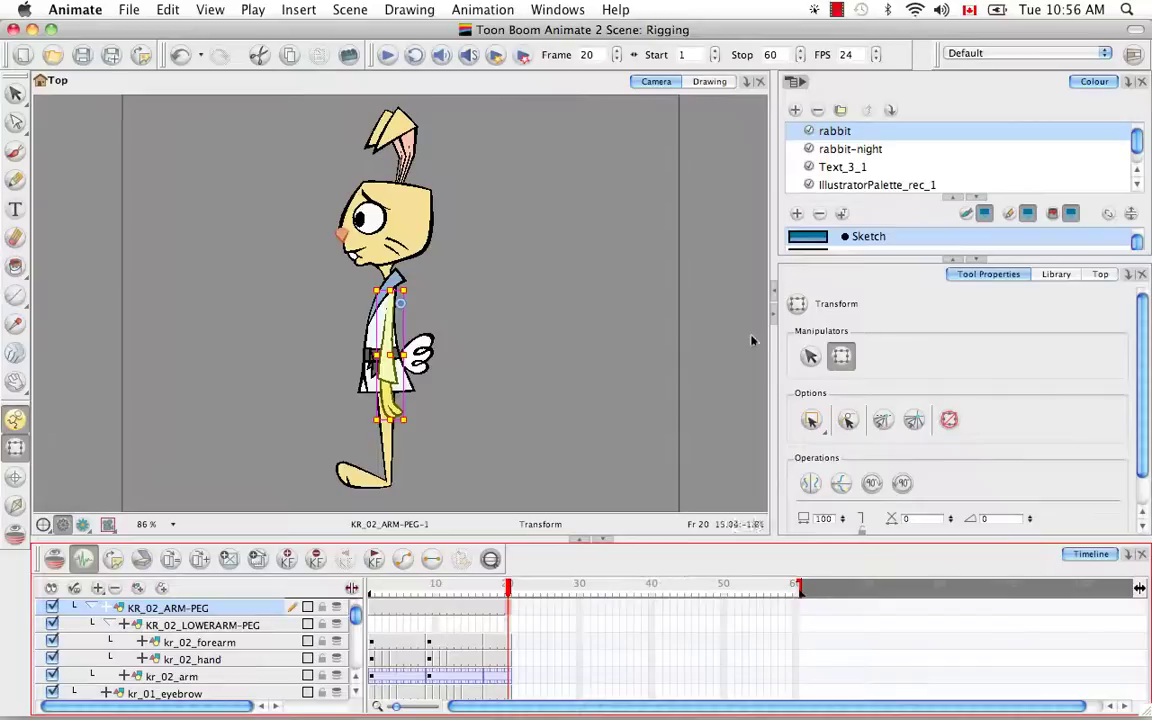
Enter the kr_02_arm symbol, copy the frame 1 cell of its kr_02_arm layer, and return to the Top level
click(375, 677)
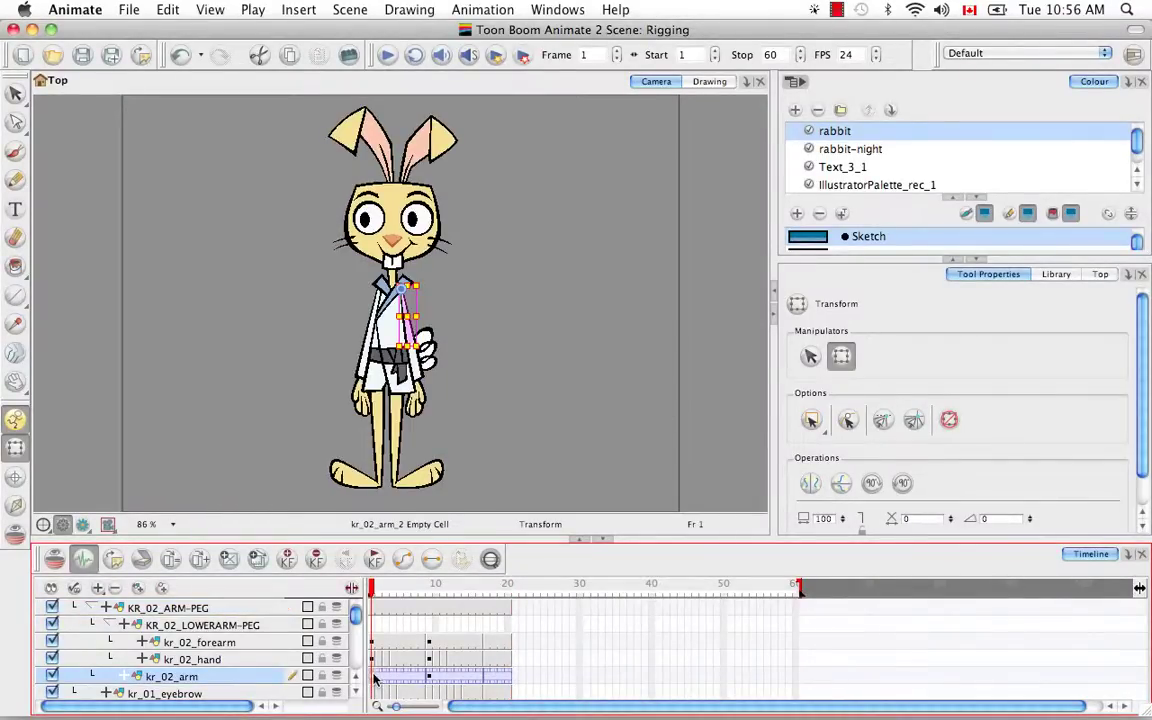
double_click(375, 677)
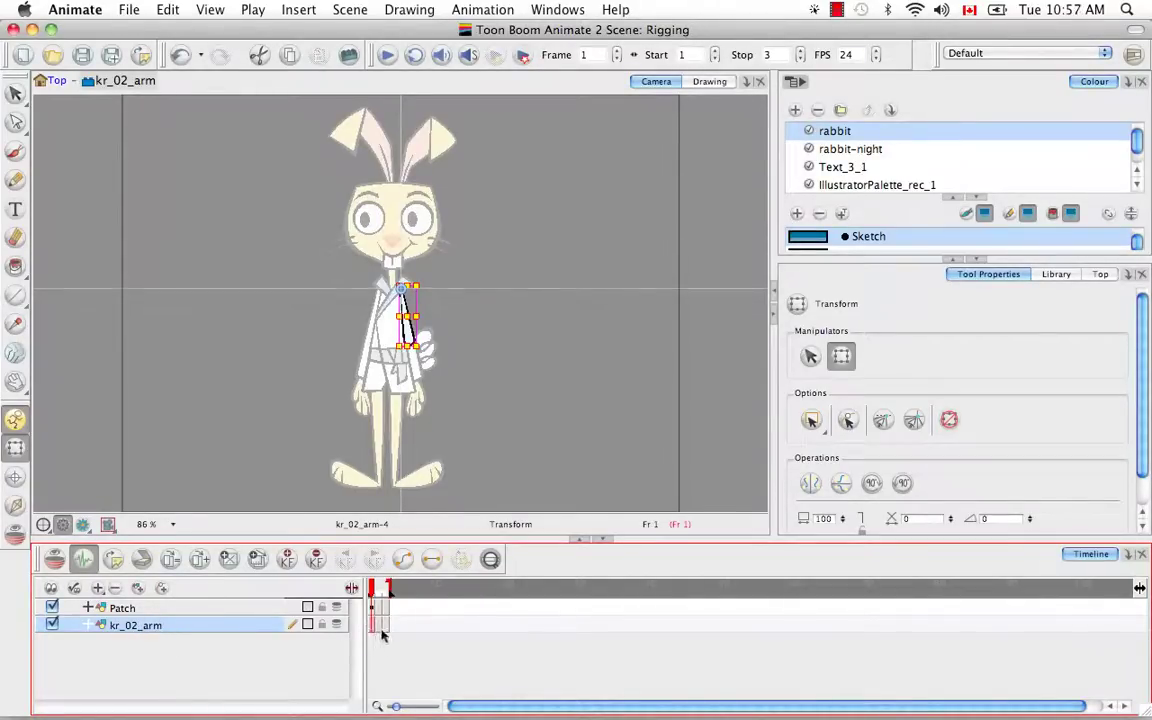
right_click(372, 626)
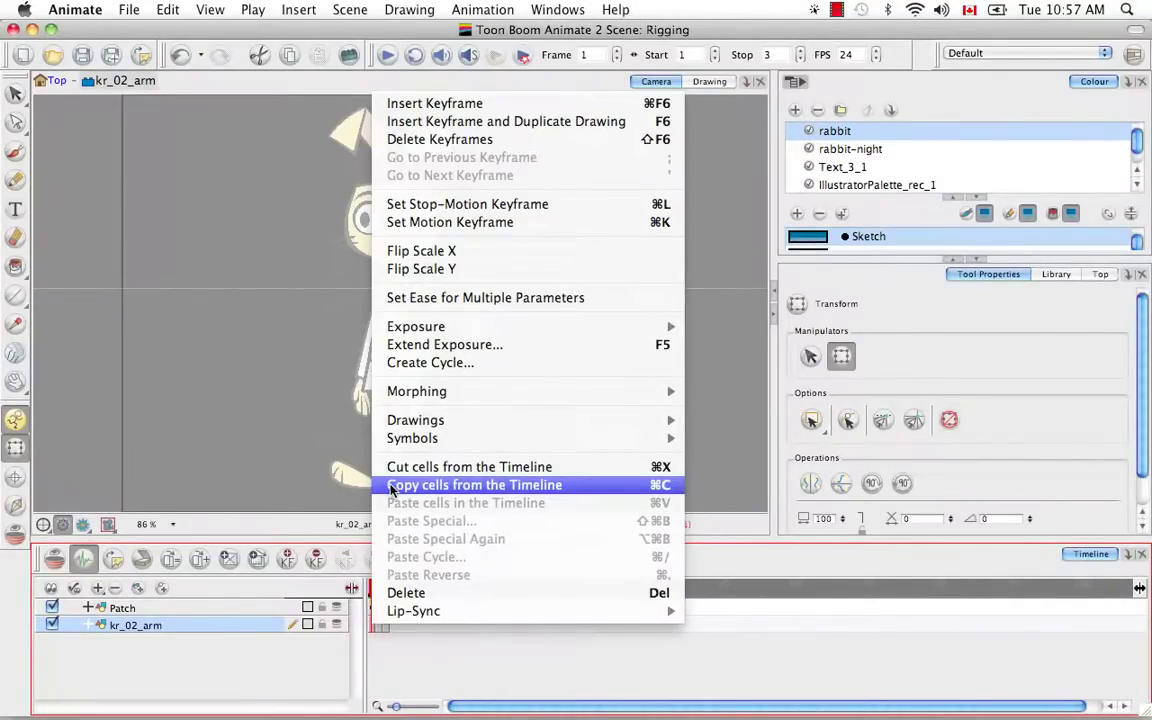
click(675, 486)
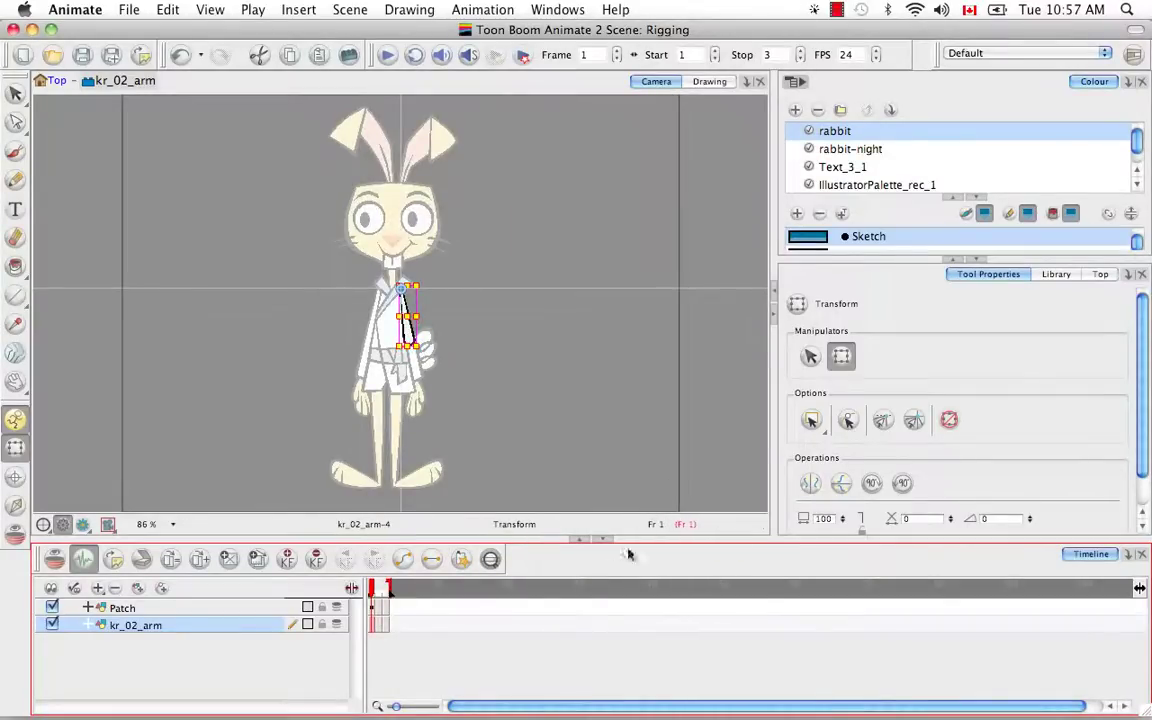
click(56, 82)
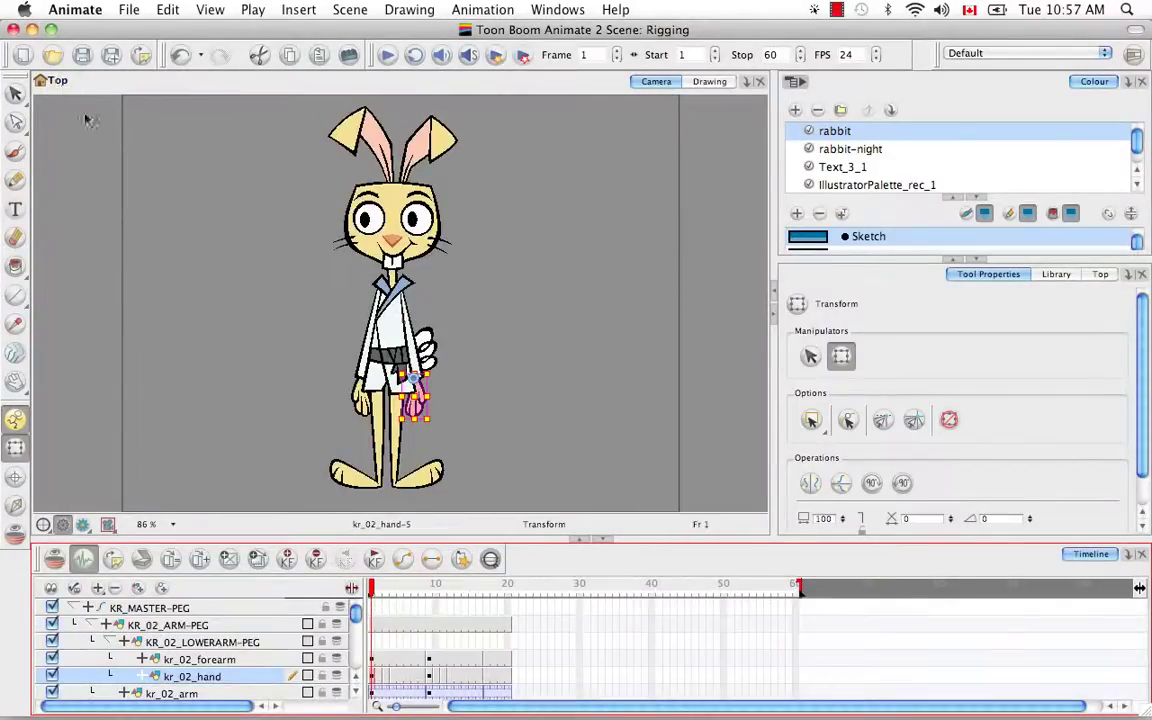
Paste Special the copied arm cell onto frame 1 of KR_02_ARM-PEG with the advanced Update Drawing Pivot option
click(371, 626)
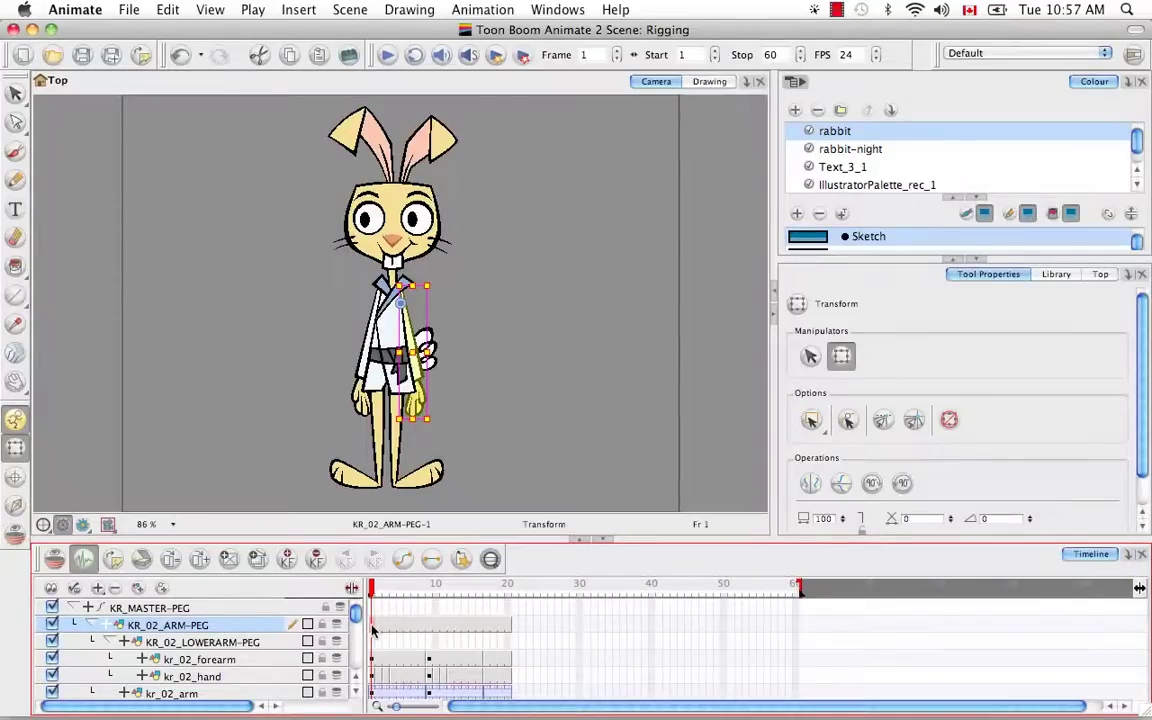
right_click(373, 628)
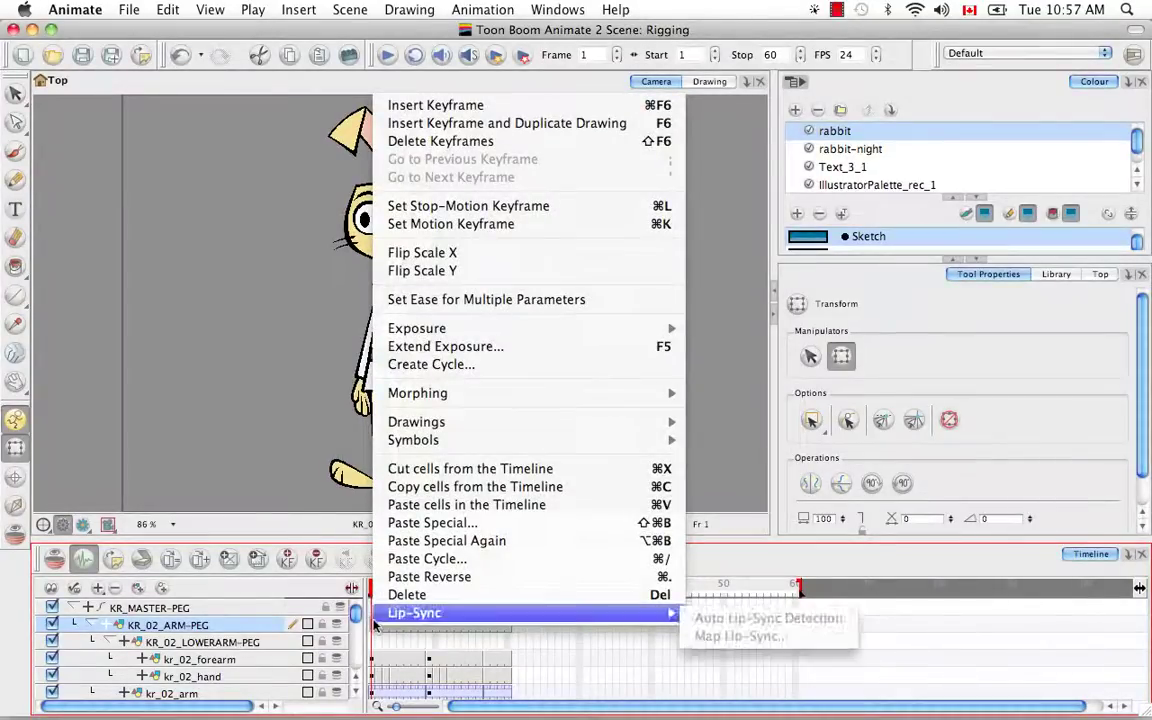
click(381, 528)
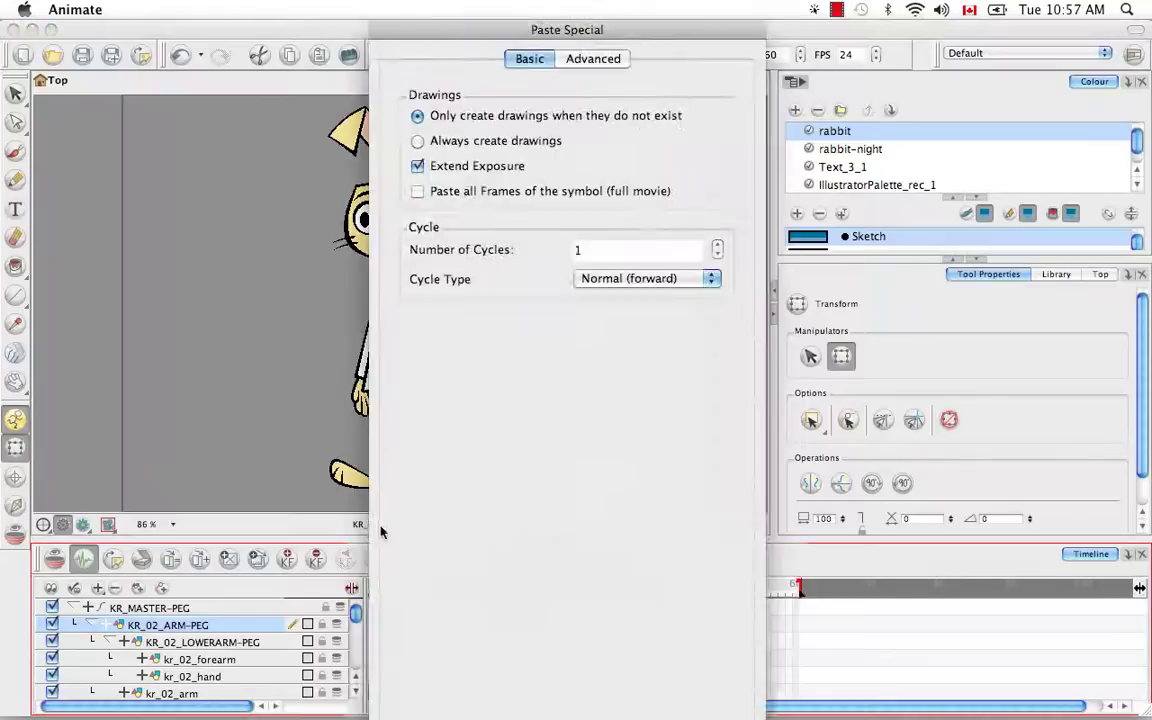
click(598, 59)
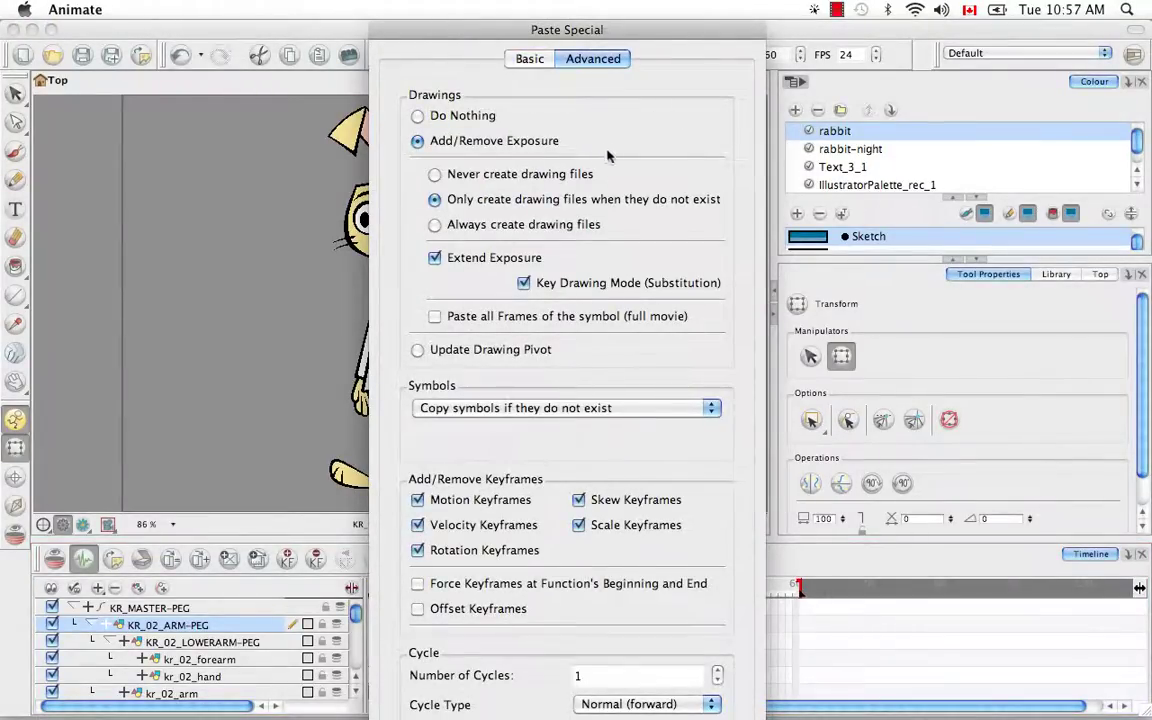
click(417, 351)
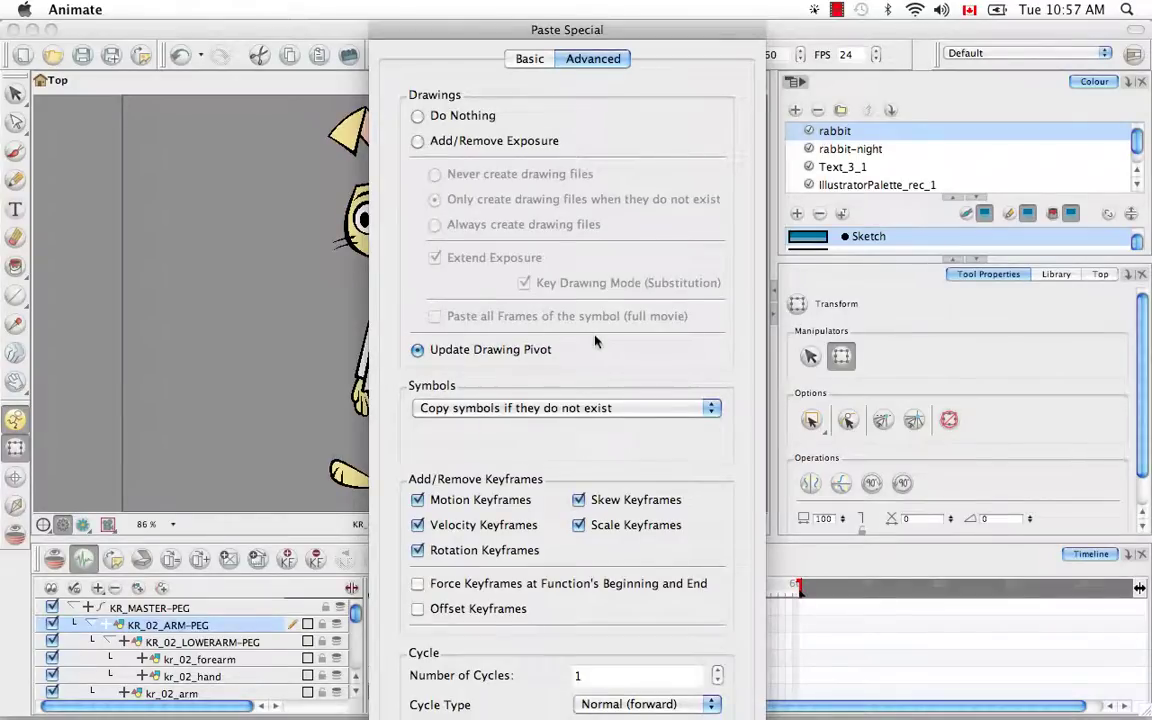
key(Return)
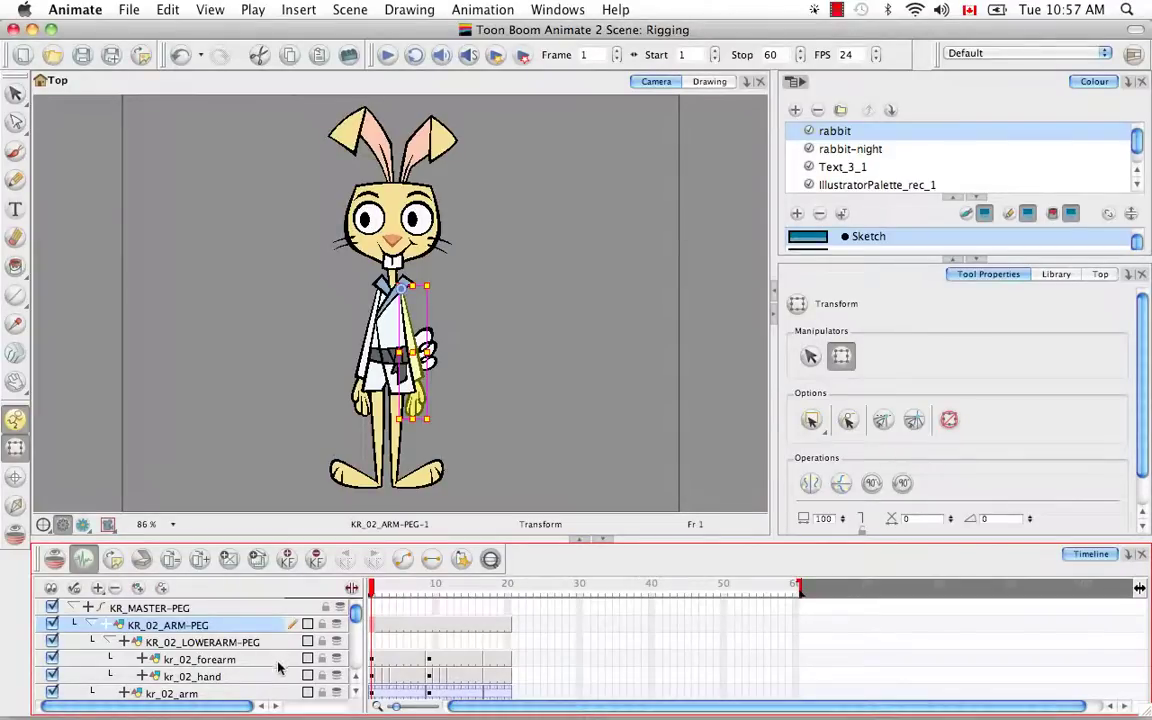
Create an empty drawing on KR_02_LOWERARM-PEG at frame 1 and extend its exposure to frame 20
click(374, 662)
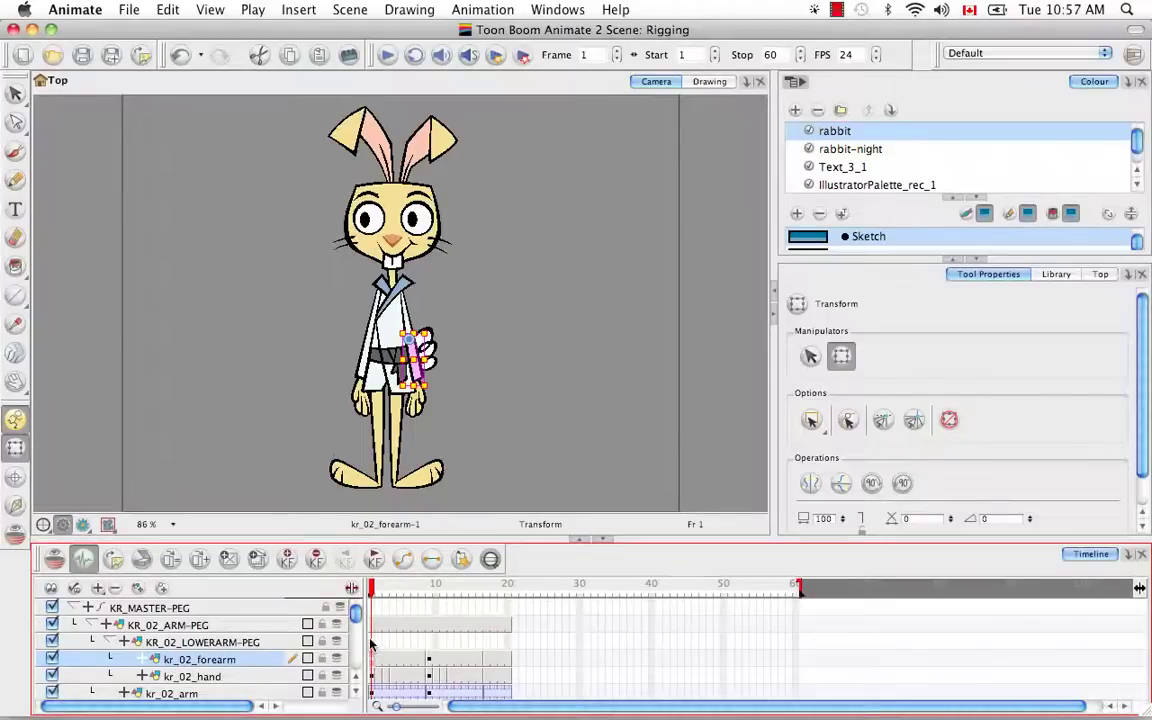
click(371, 643)
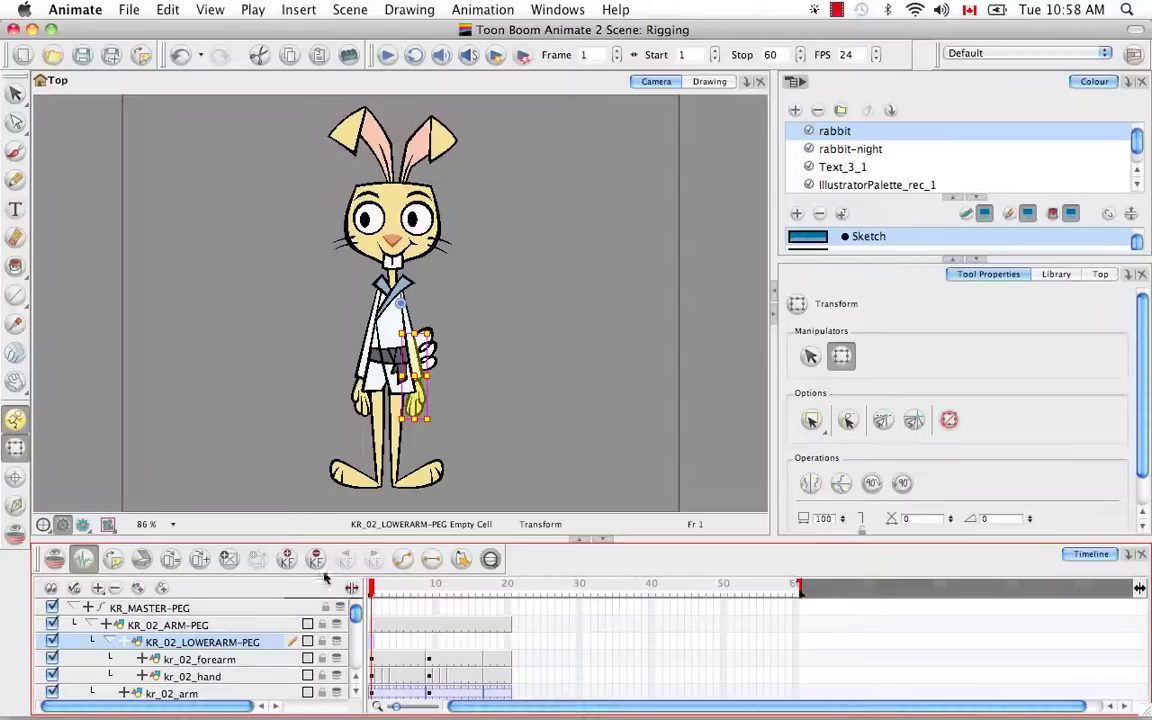
click(228, 558)
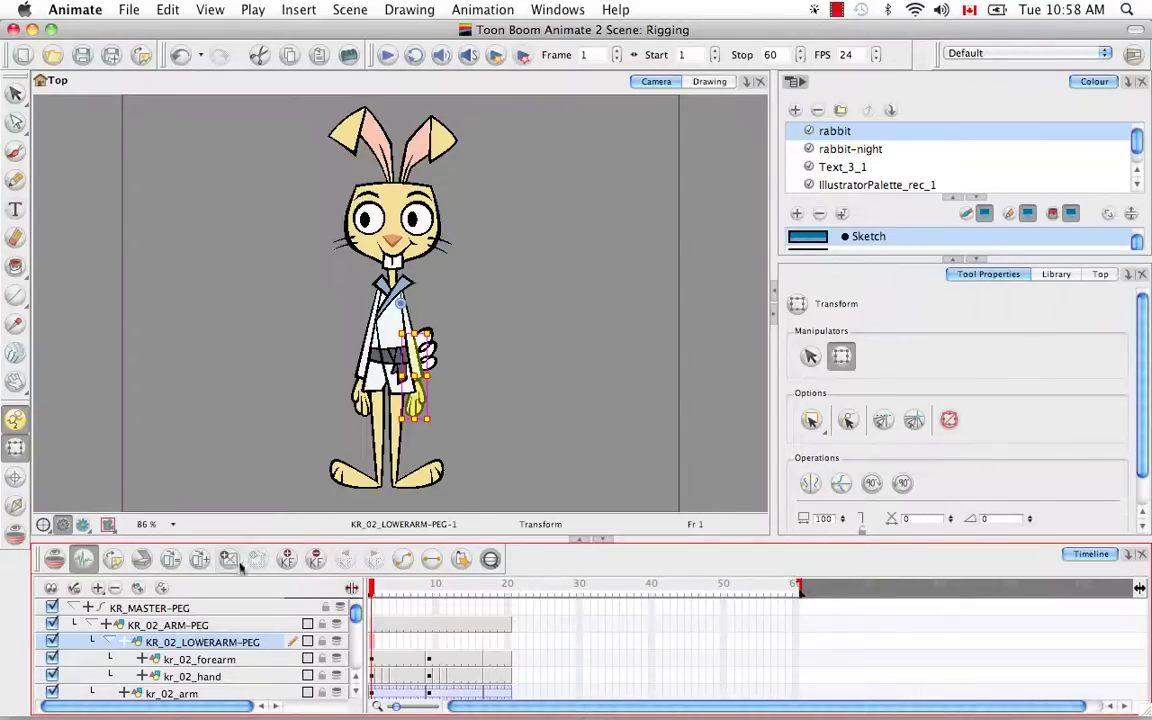
click(508, 643)
right_click(508, 648)
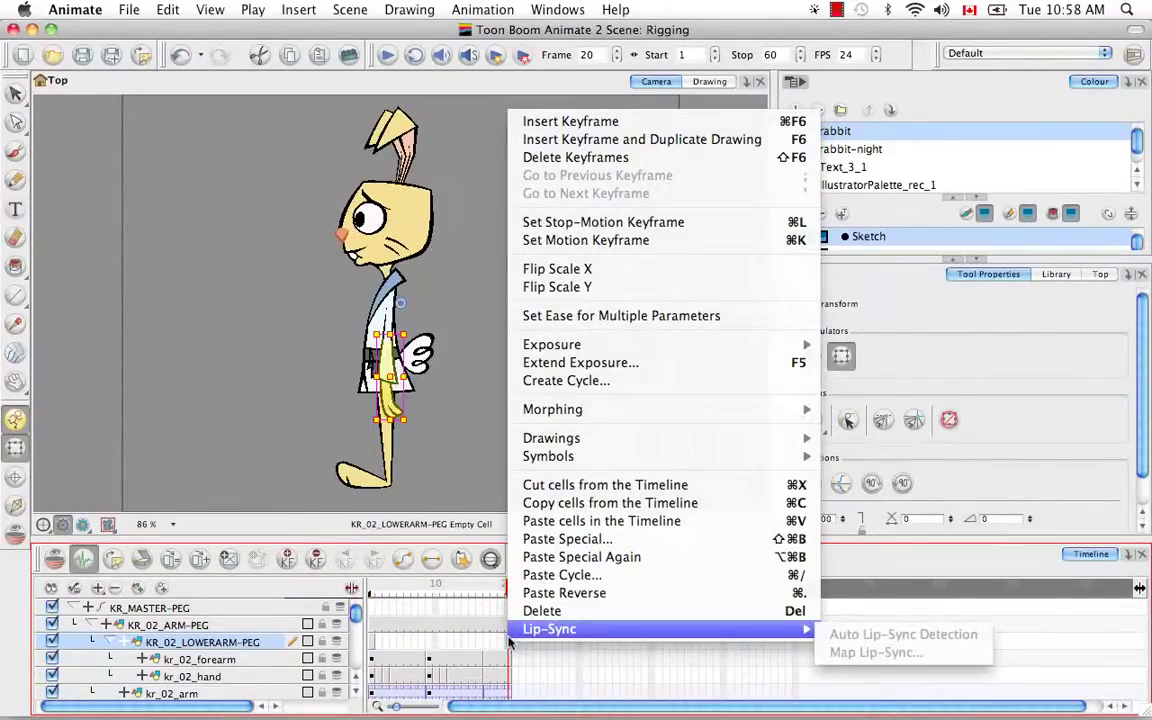
click(593, 364)
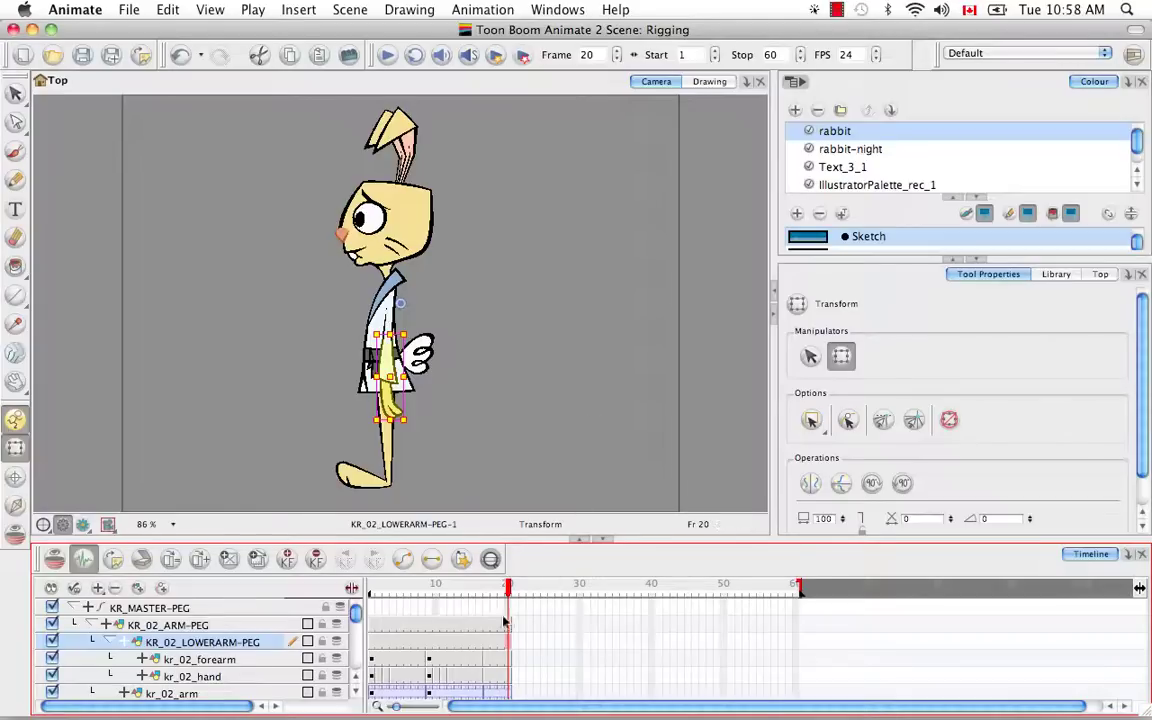
Copy the frame 1 cell of kr_02_forearm and repeat the same Paste Special onto frame 1 of KR_02_LOWERARM-PEG
click(376, 660)
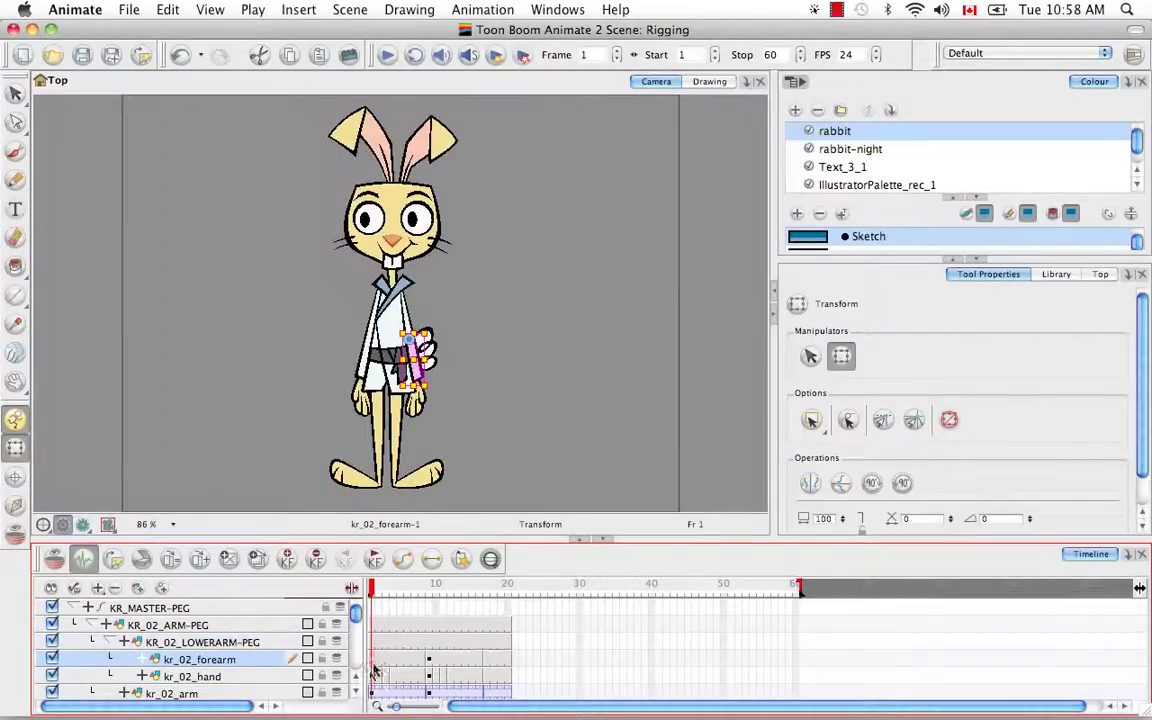
key(super+c)
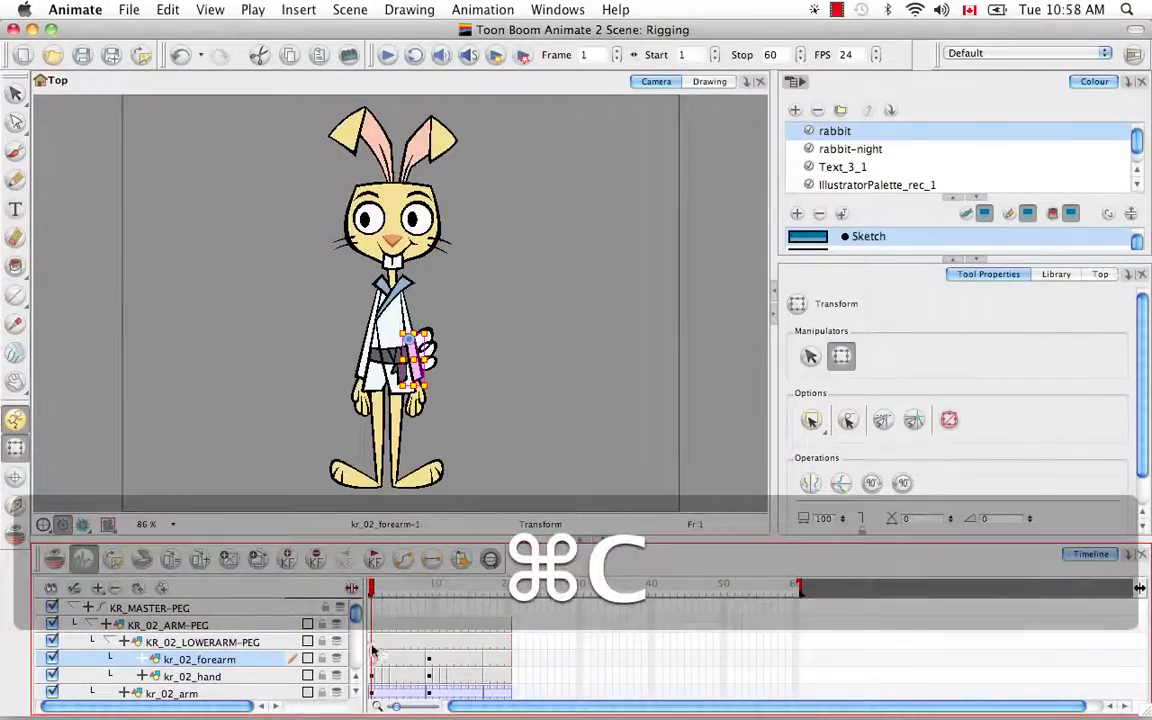
click(372, 643)
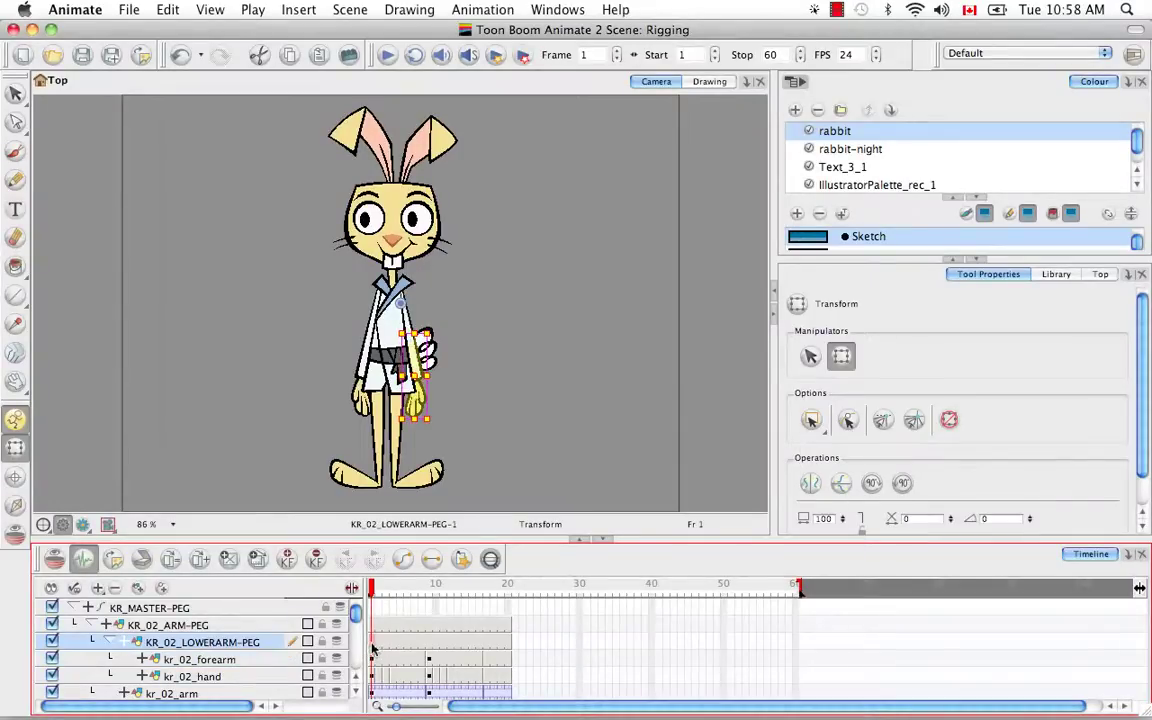
right_click(374, 648)
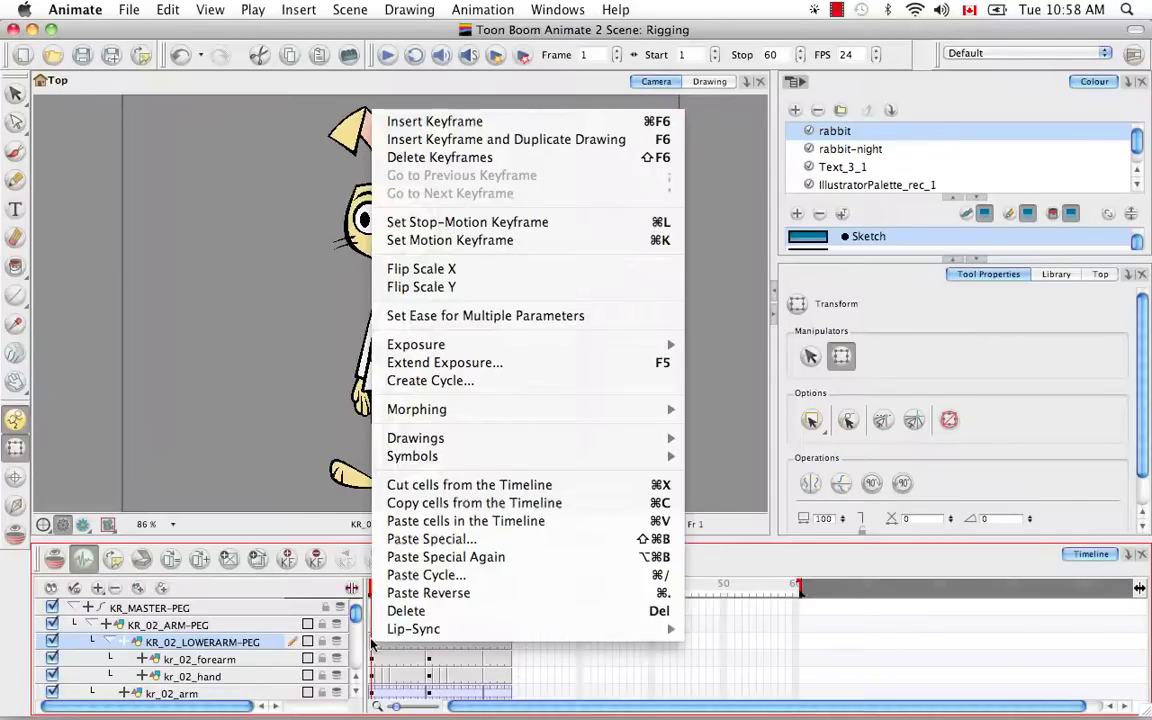
click(382, 559)
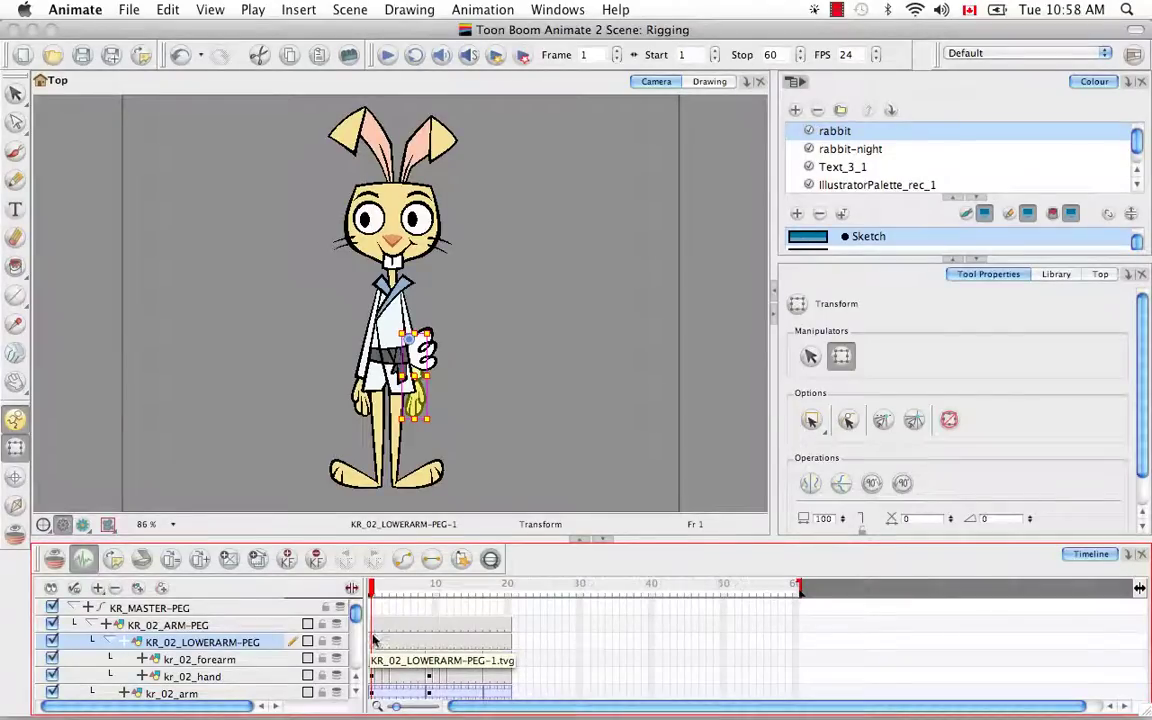
mouse_move(372, 594)
mouse_down()
mouse_move(393, 594)
mouse_move(372, 594)
mouse_up()
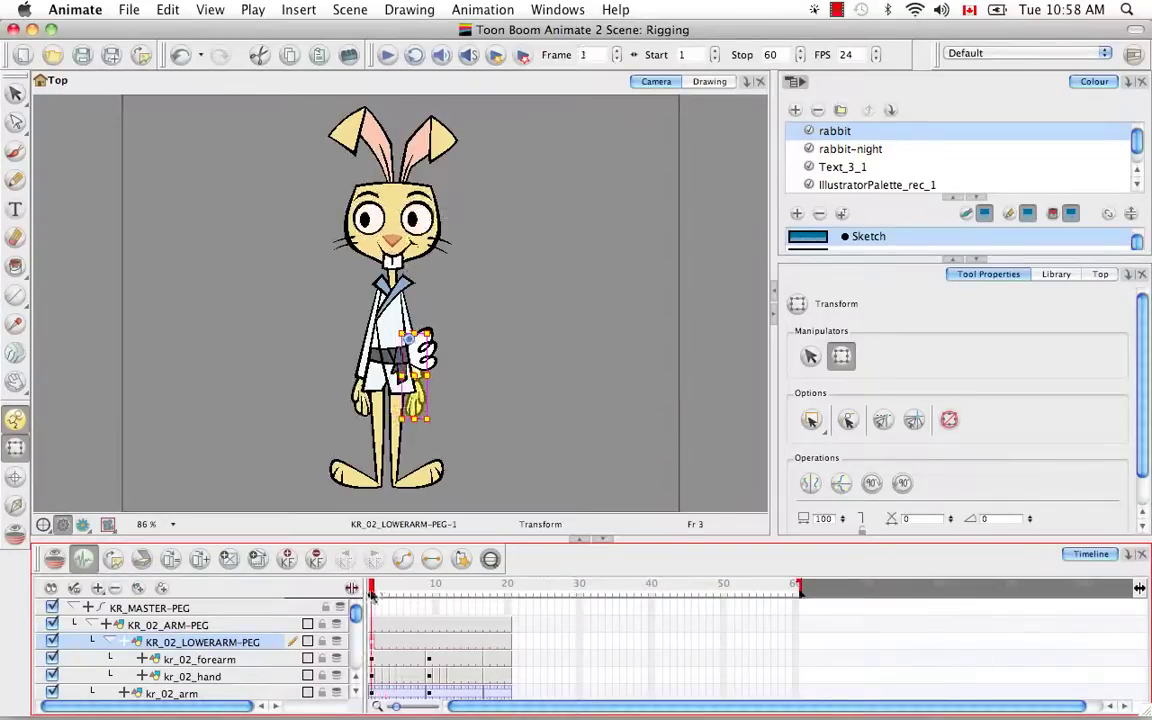
Try rotating KR_02_ARM-PEG outward, KR_02_LOWERARM-PEG upward and kr_02_hand into a waving pose, and undo the three rotations
click(242, 625)
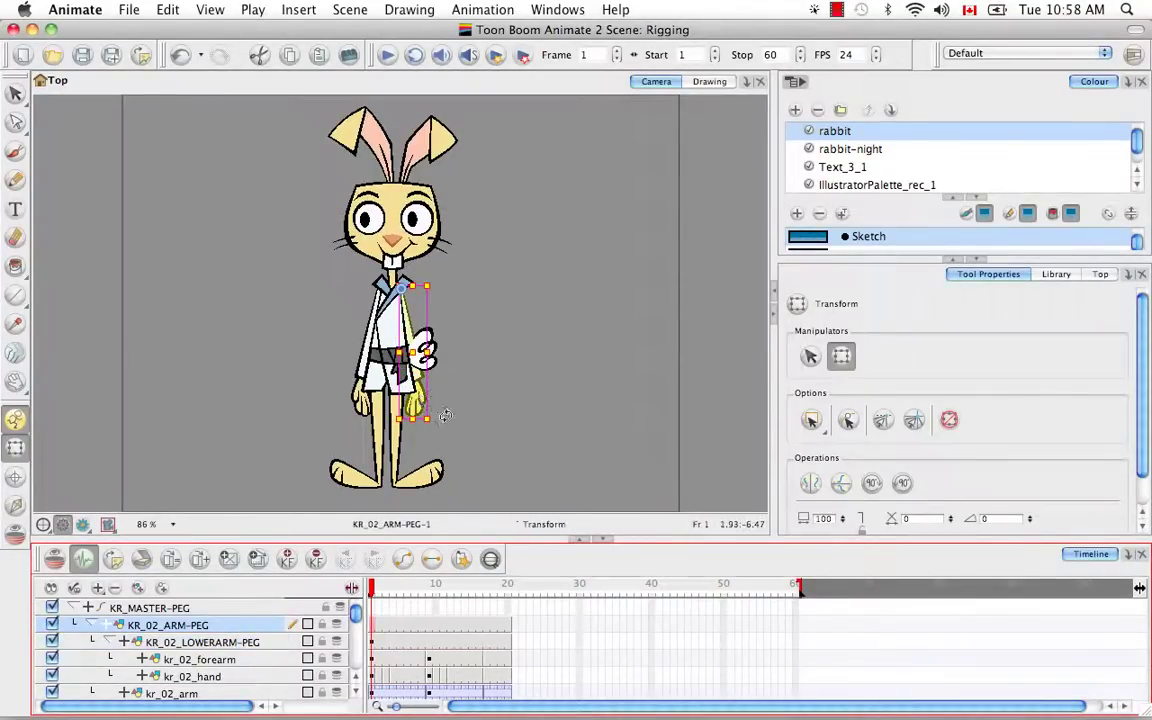
drag(445, 416, 485, 305)
click(232, 641)
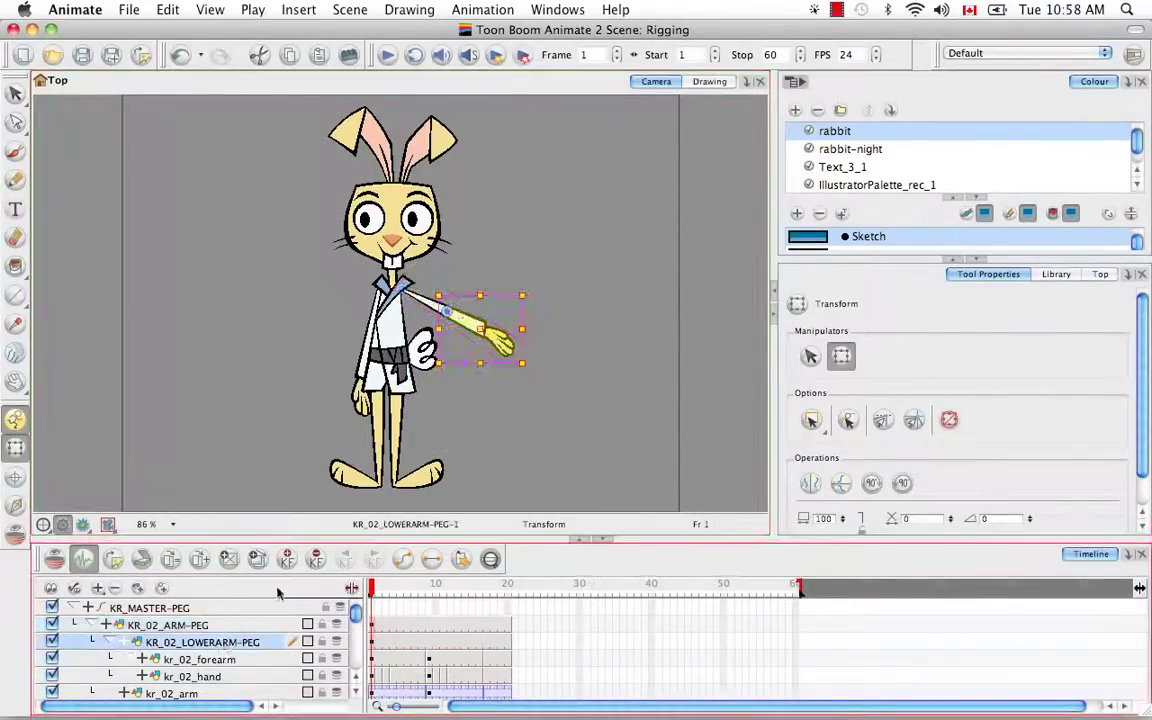
drag(540, 373, 488, 225)
click(252, 678)
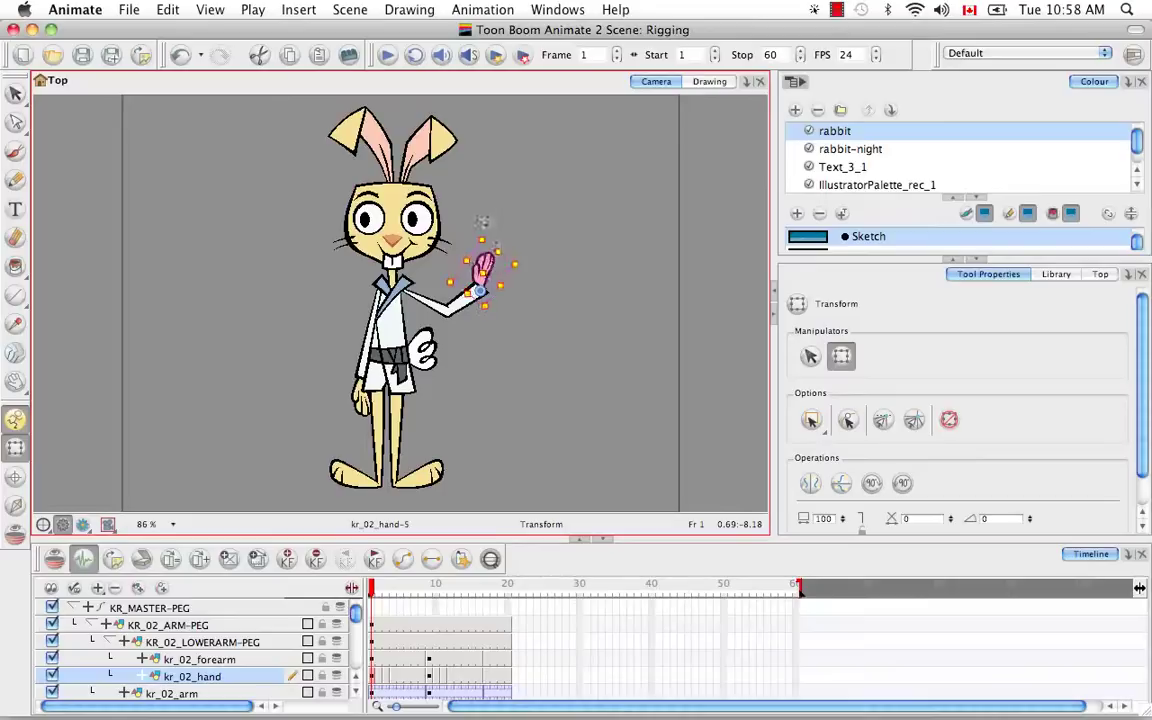
click(486, 427)
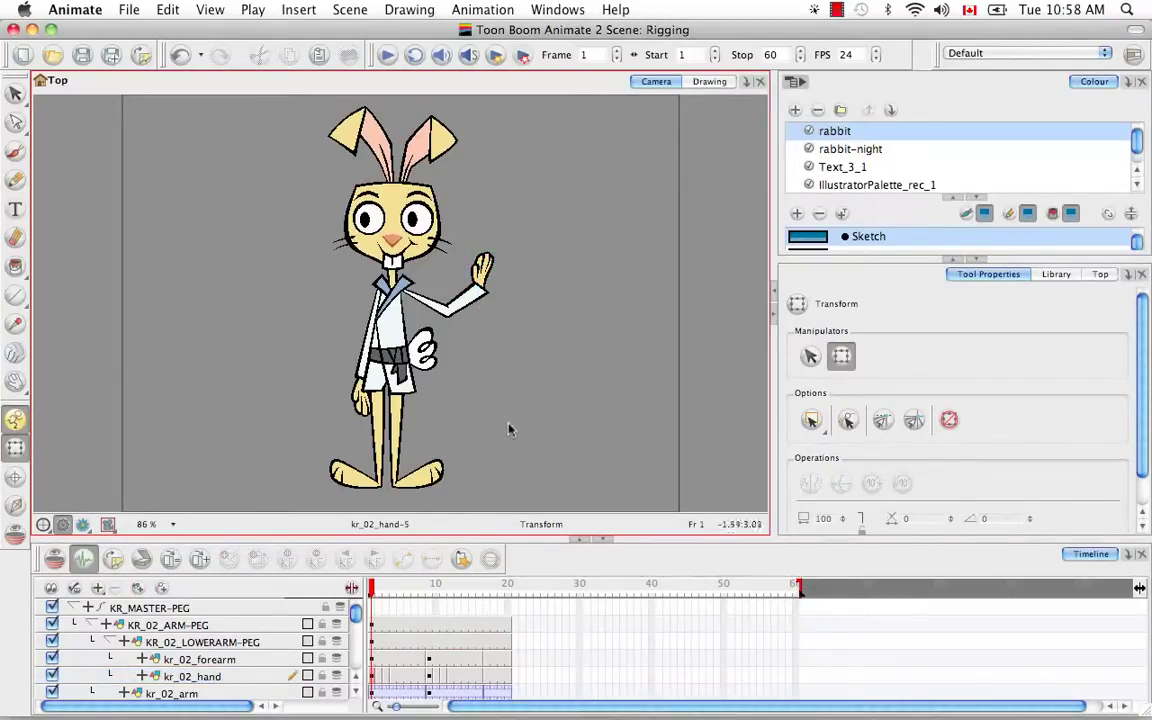
key(super+z)
key(super+z)
key(super+z)
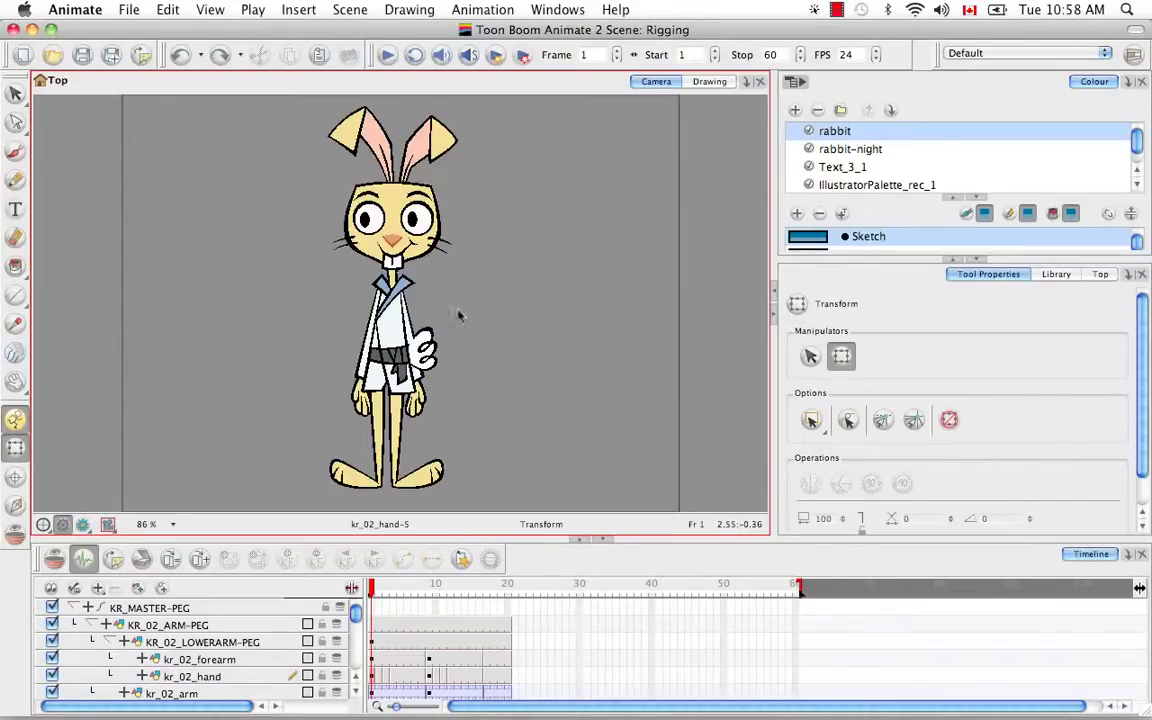
Select the rabbit's tail, check the available toolbars and open the Toolbar Manager for the Timeline View
click(425, 347)
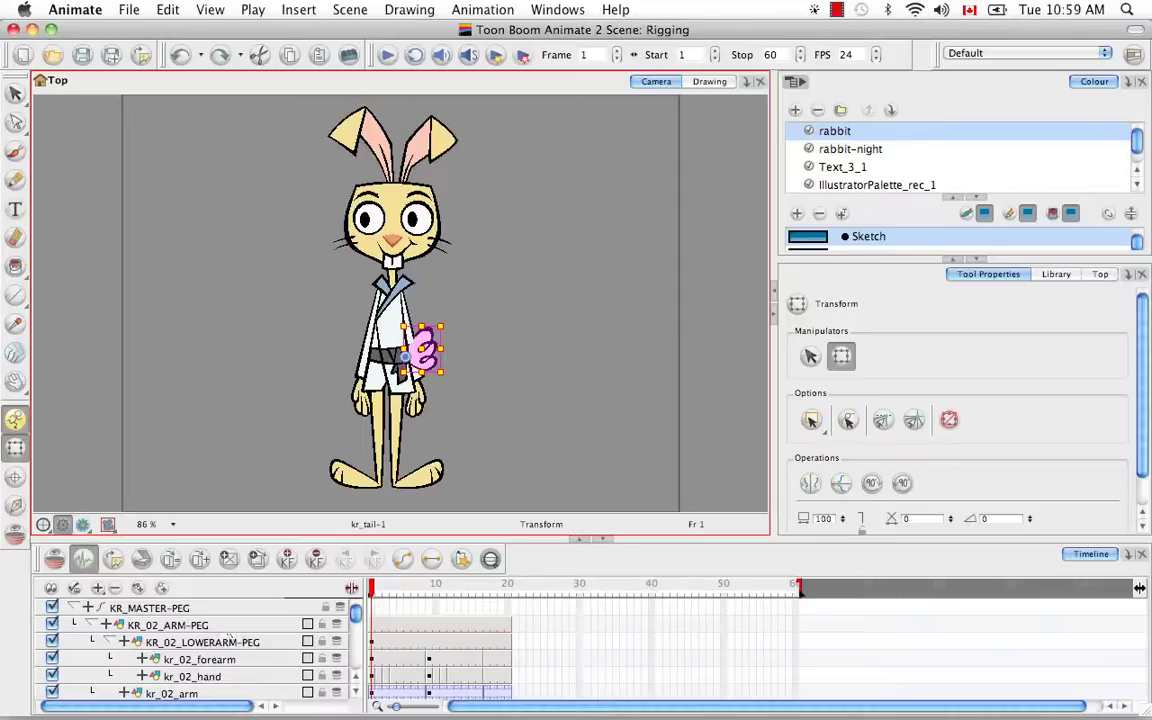
click(355, 693)
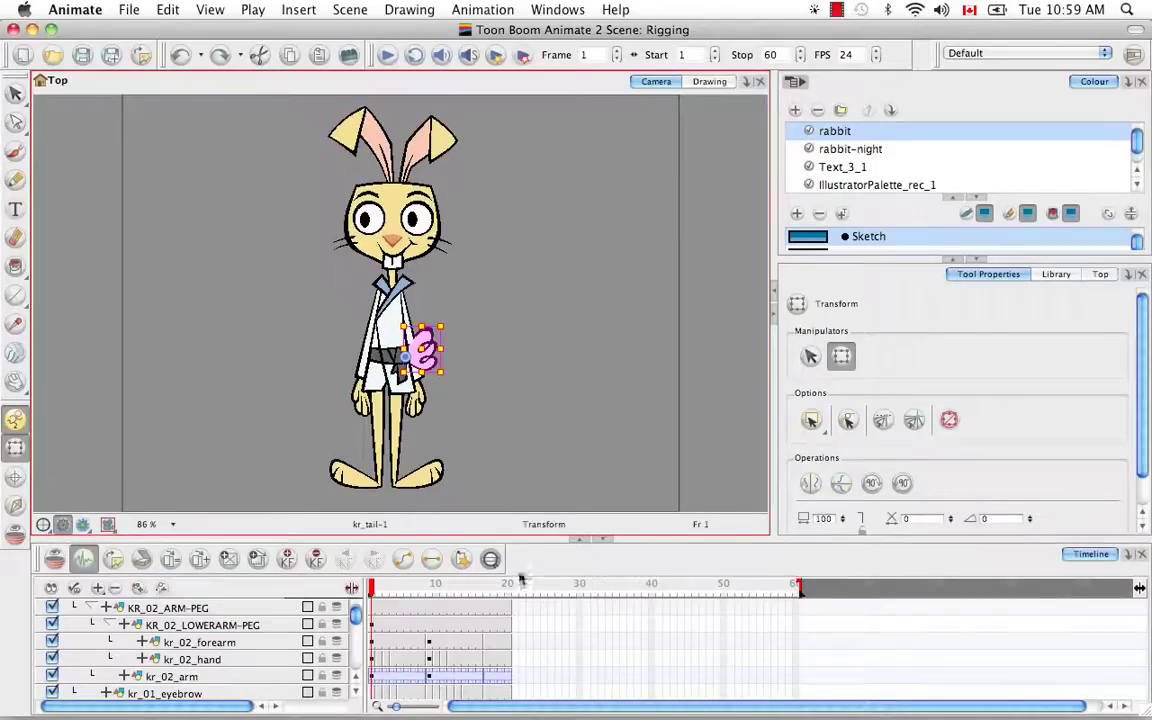
click(564, 10)
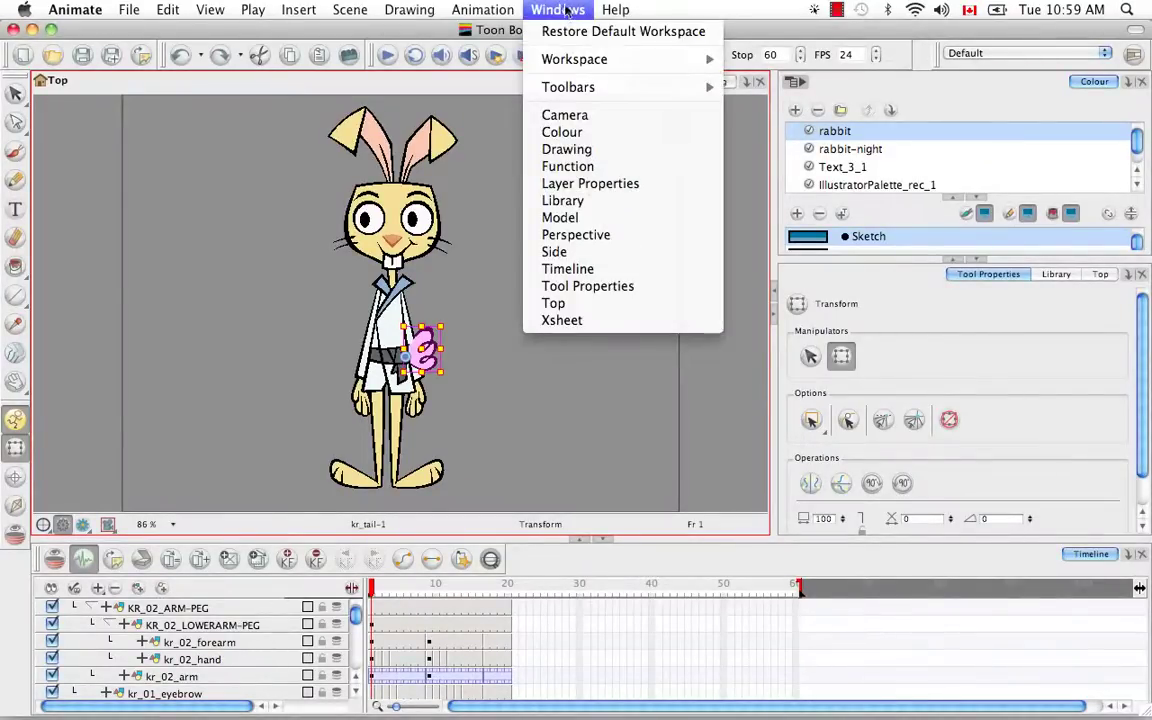
mouse_move(680, 87)
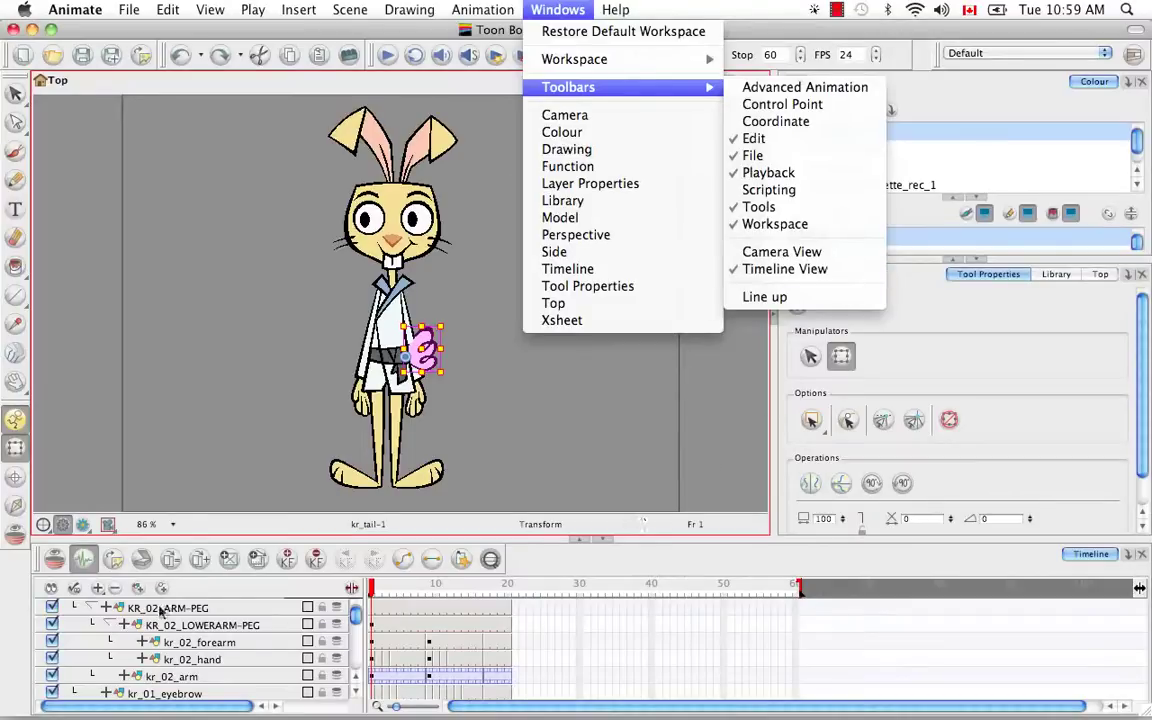
click(528, 567)
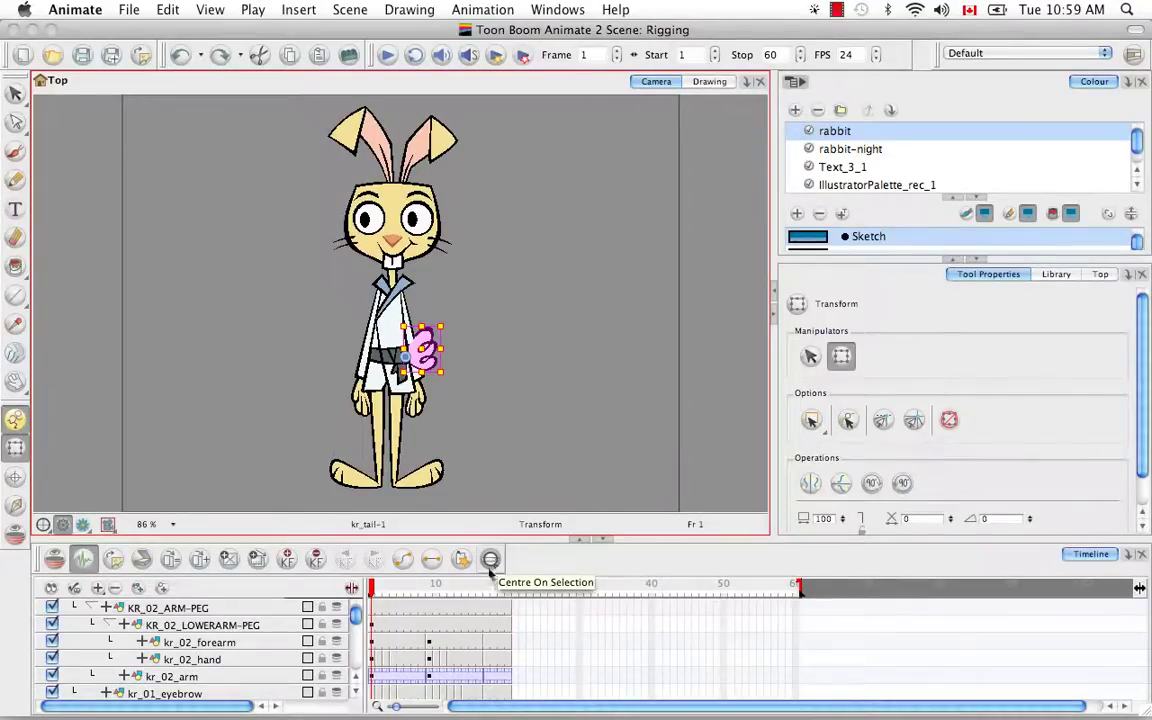
right_click(36, 562)
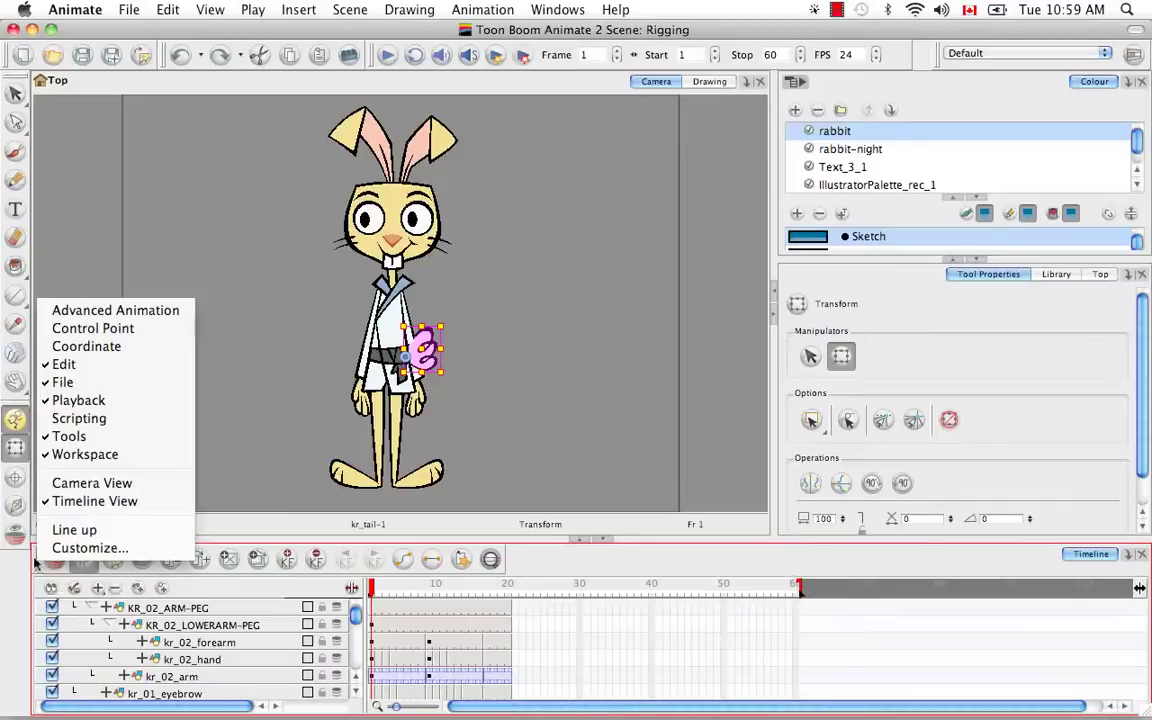
click(54, 553)
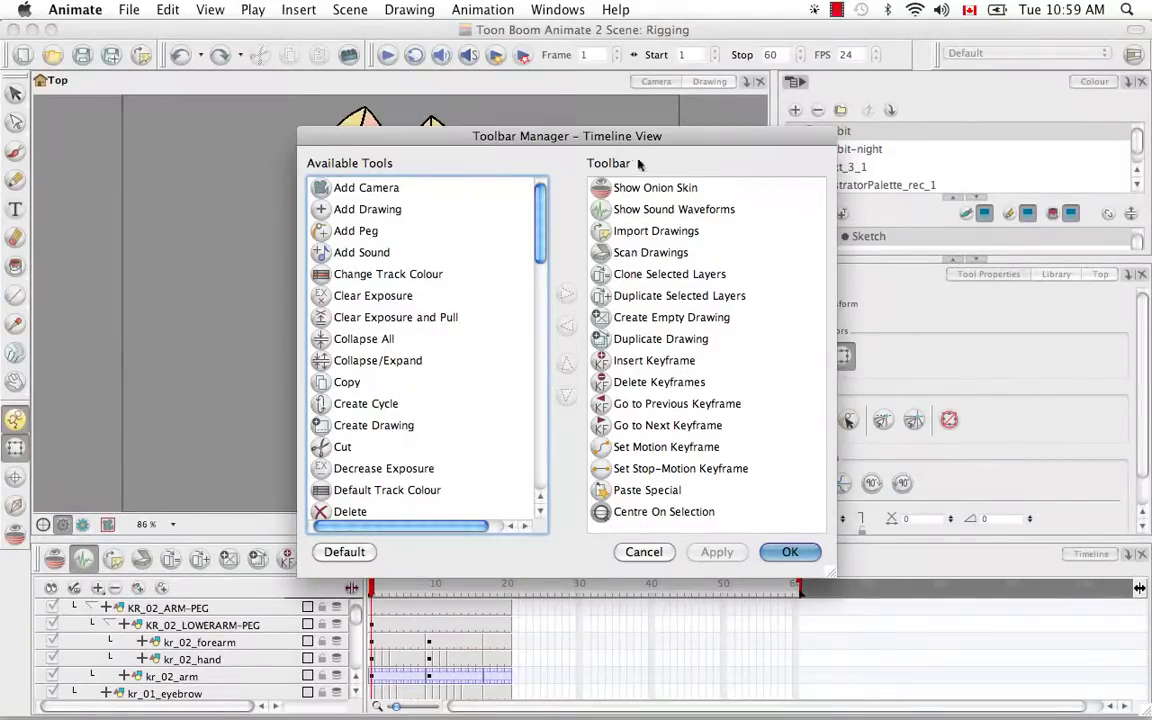
Remove Centre On Selection from the Timeline View toolbar, add it back from the available tools and accept
click(604, 511)
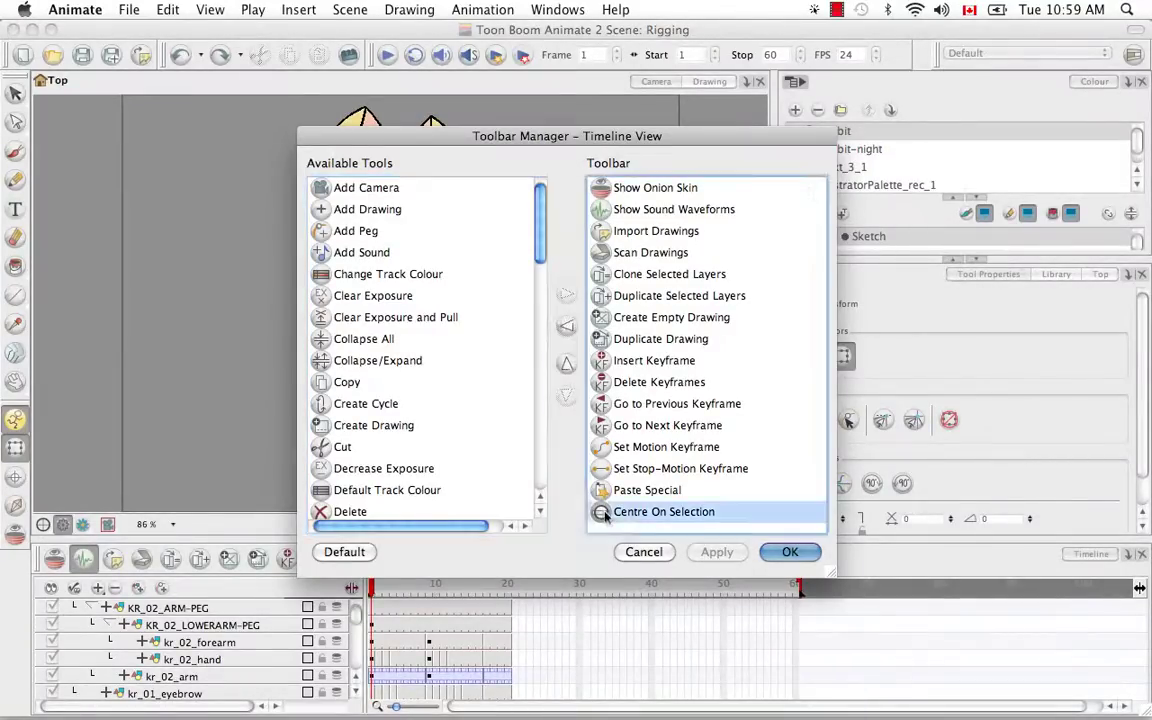
click(567, 327)
drag(544, 240, 541, 470)
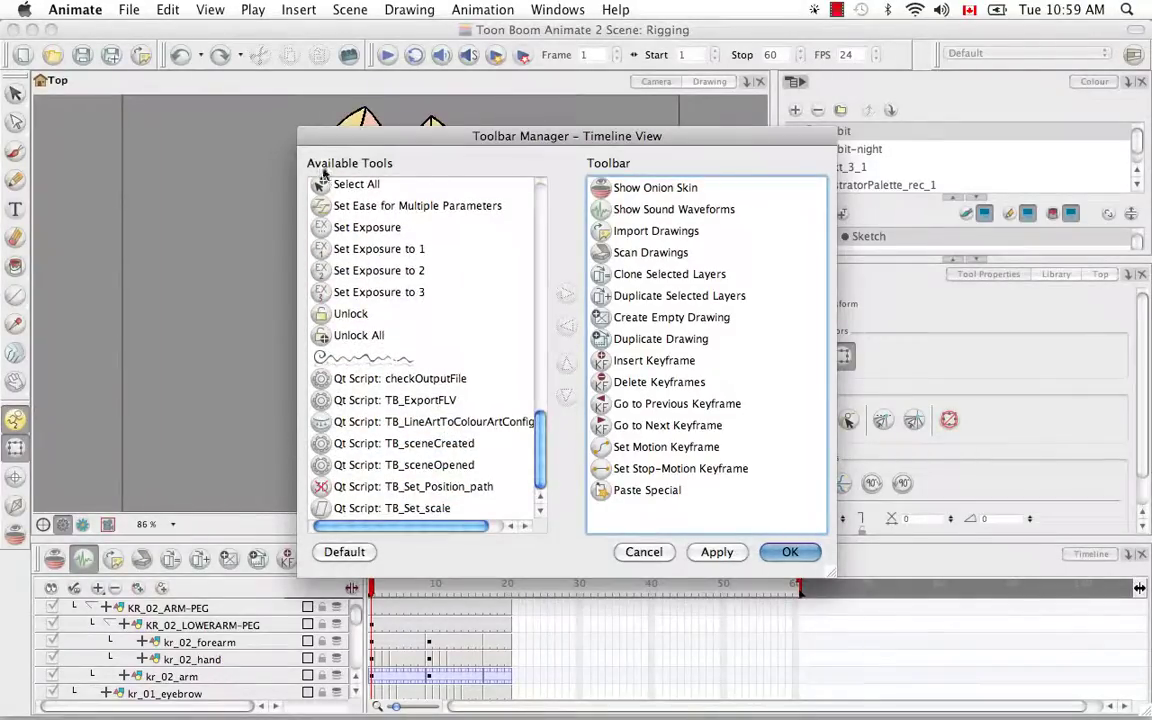
drag(543, 465, 511, 228)
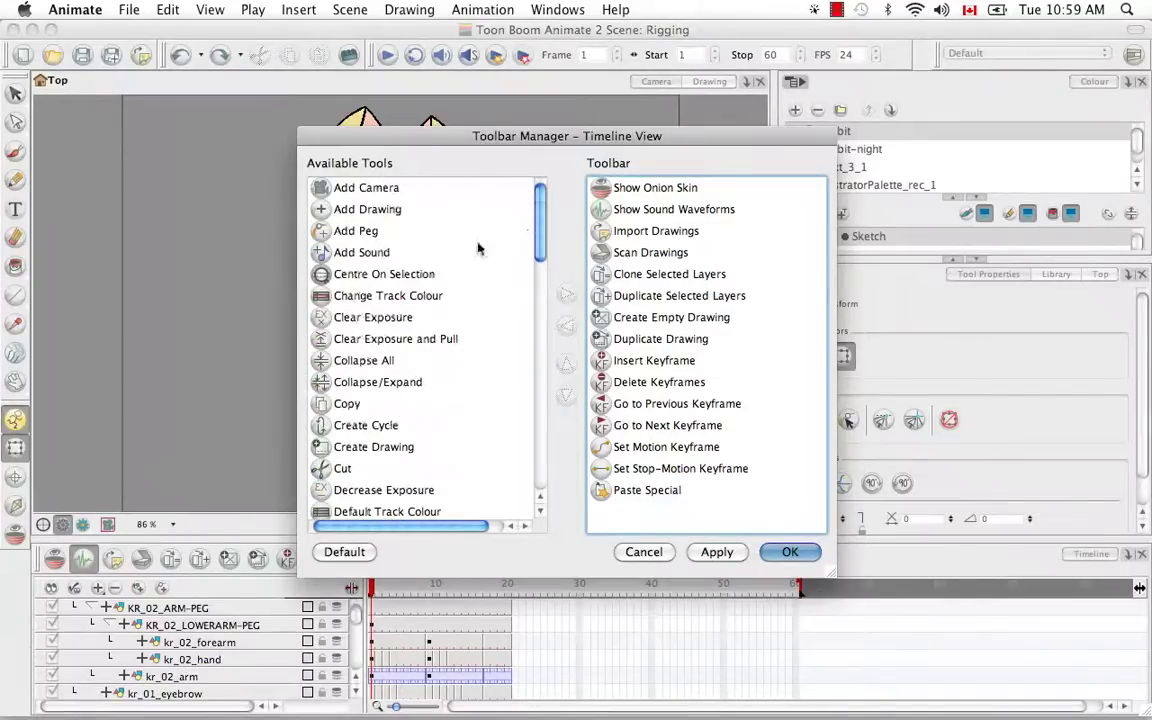
click(385, 276)
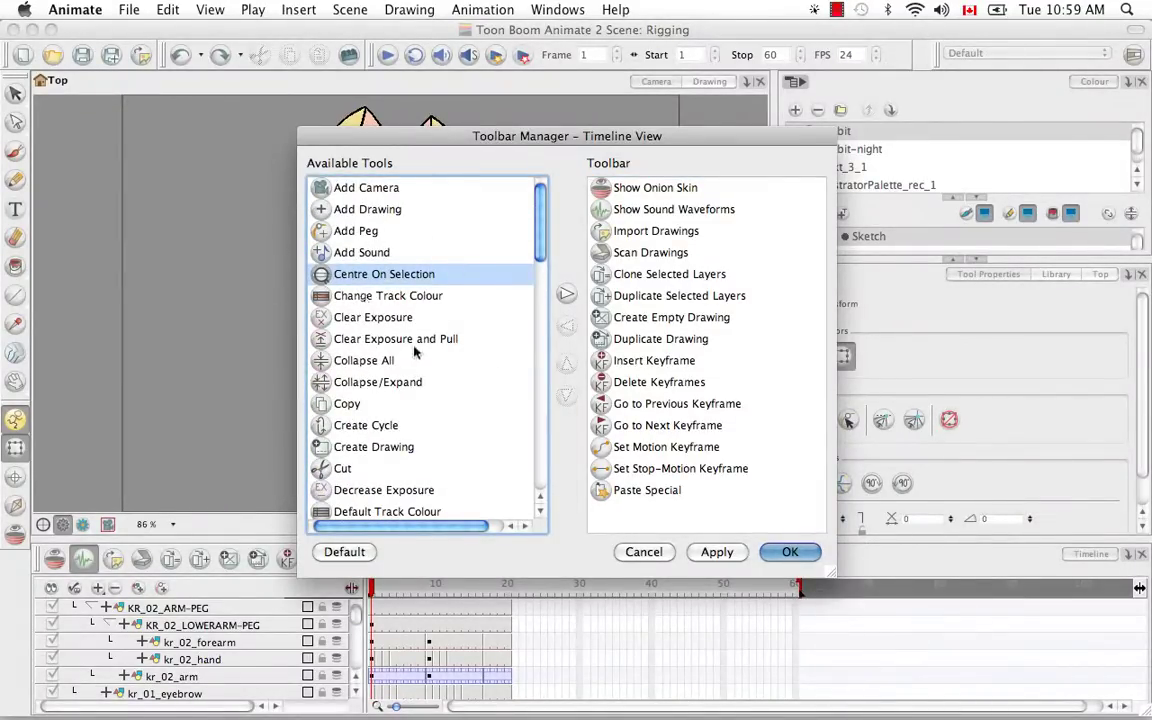
click(566, 295)
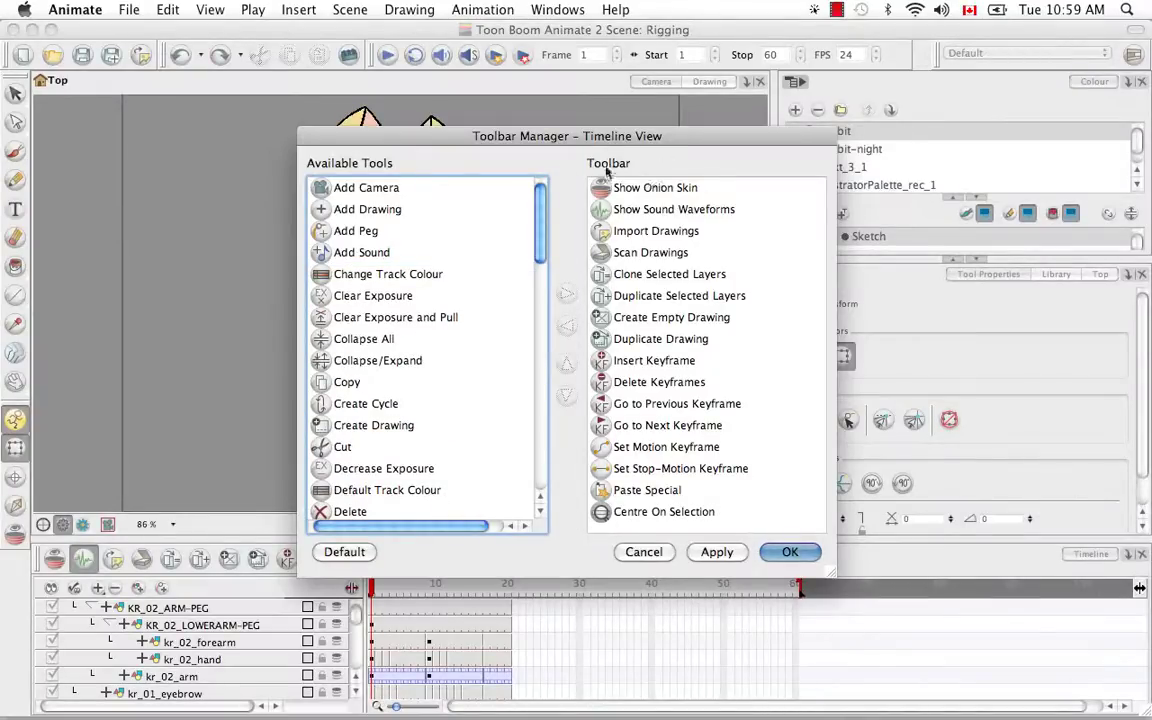
click(790, 552)
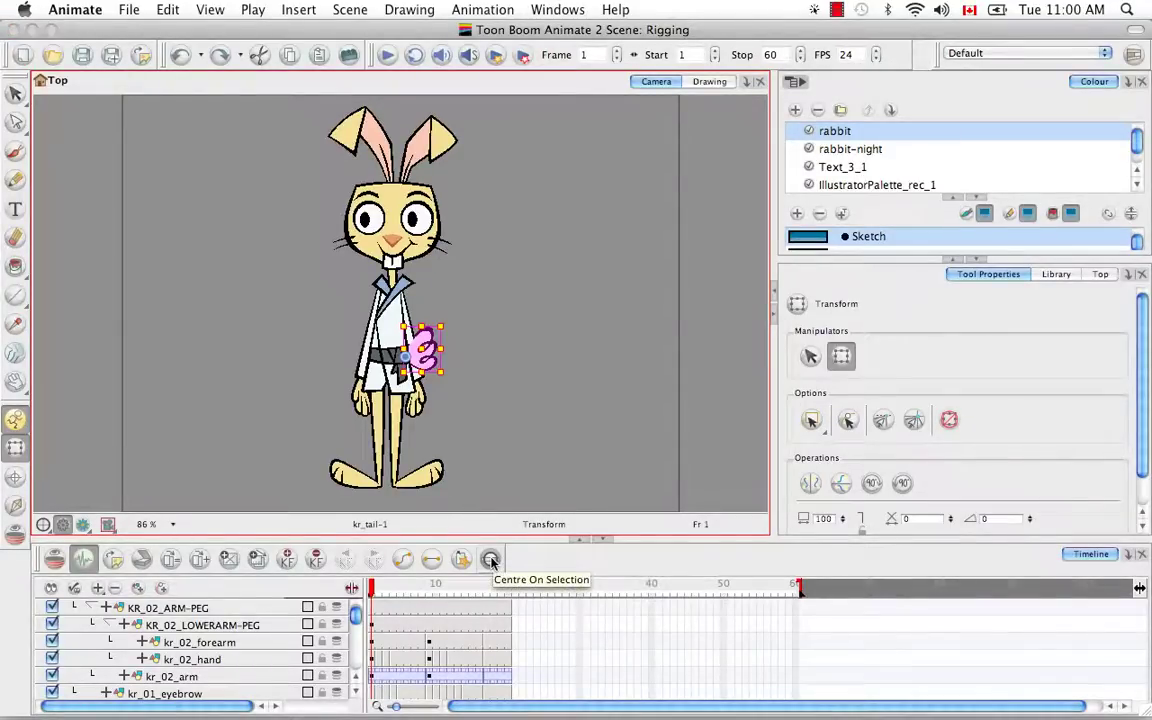
Centre the timeline on the selected kr_tail layer and nudge the tail back behind the body at frame 1
click(491, 562)
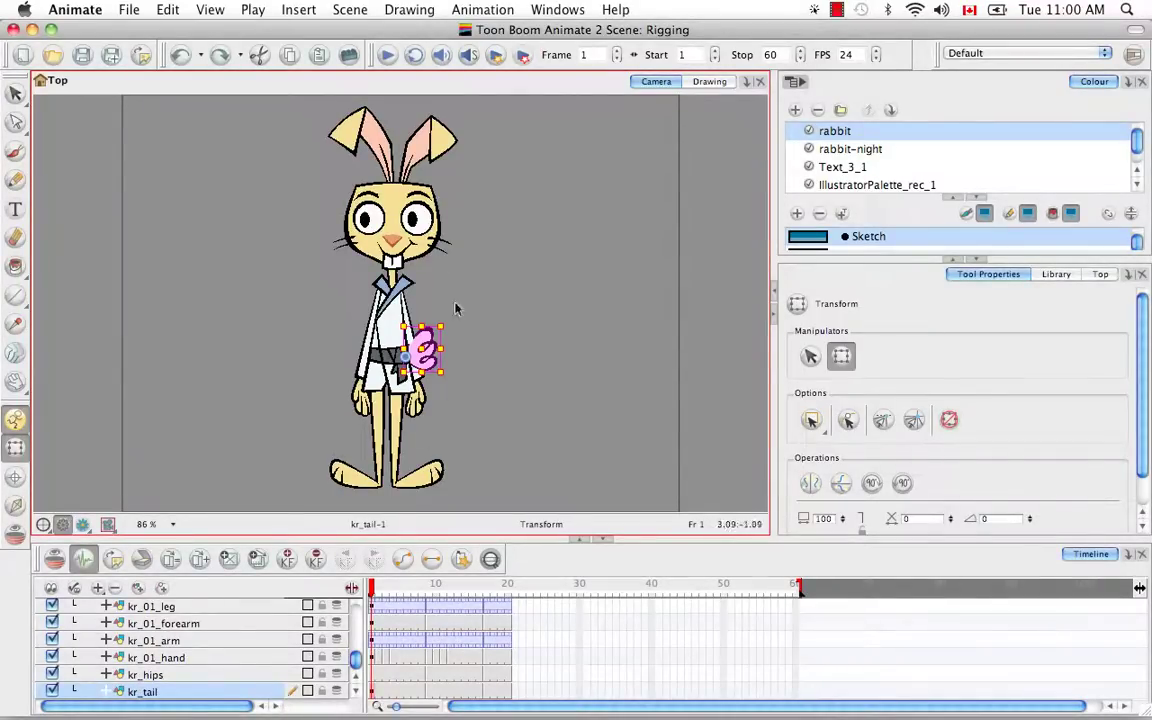
click(372, 692)
click(428, 528)
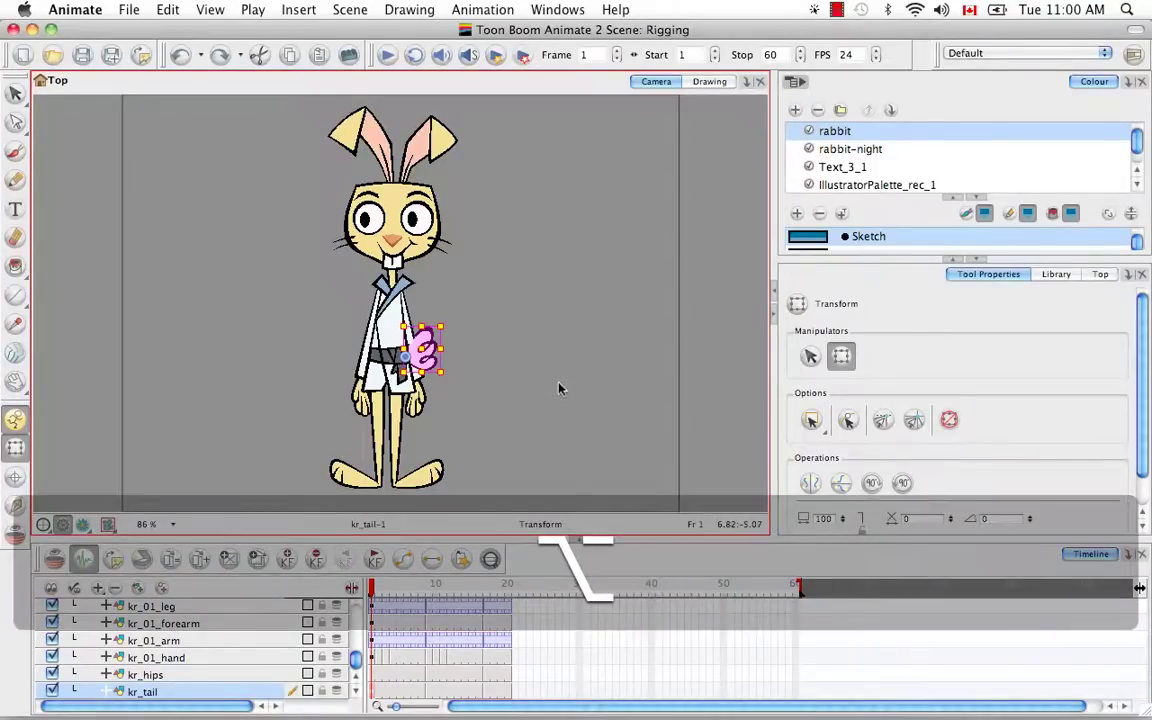
key(alt+Up)
key(alt+Up)
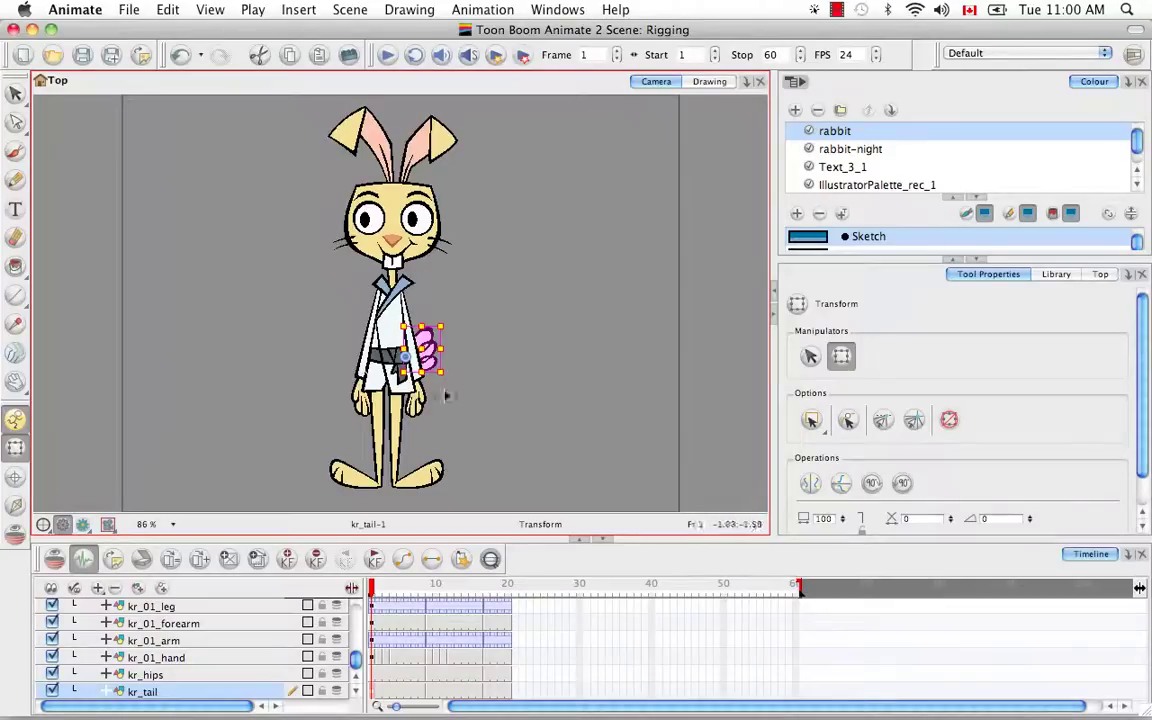
click(465, 500)
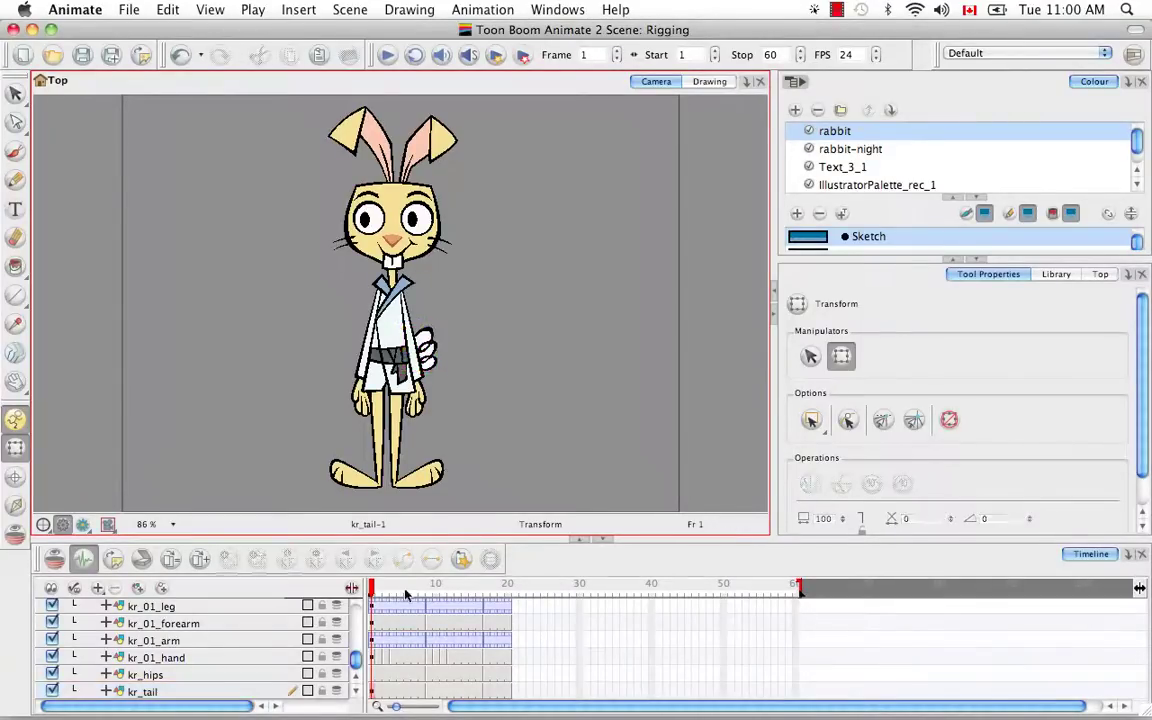
Add a drawing layer named KR_01_ARM-PEG above kr_01_arm and parent kr_01_arm to it
scroll(357, 660, up, 10)
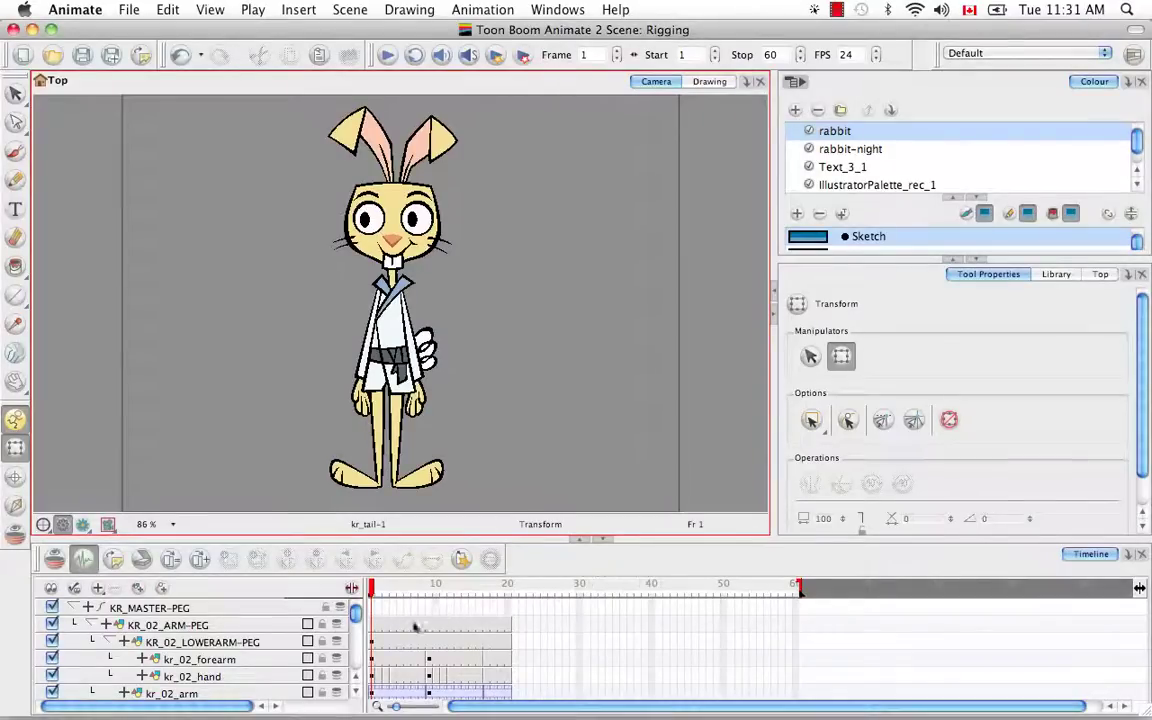
click(352, 358)
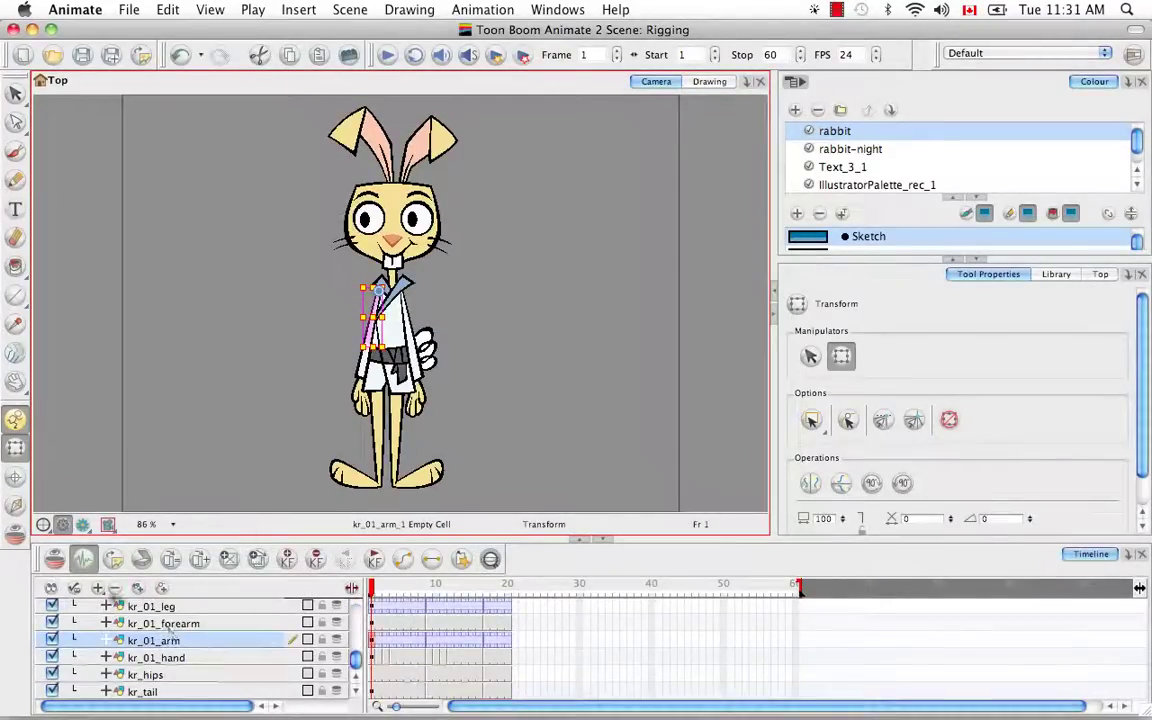
click(140, 589)
double_click(162, 641)
text(KR)
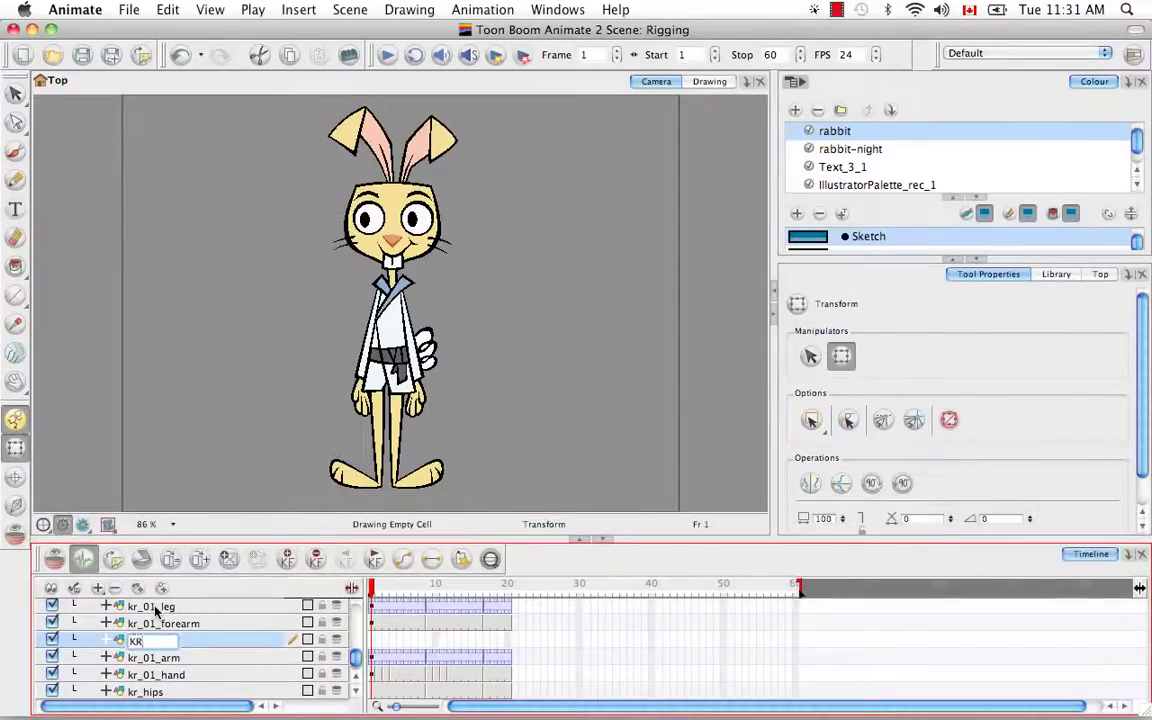
text(_01_ARM-PEG)
key(Return)
click(152, 657)
drag(152, 657, 180, 648)
Add a drawing layer named KR_01_LOWERARM-PEG under KR_01_ARM-PEG and parent kr_01_forearm and kr_01_hand to it
click(139, 588)
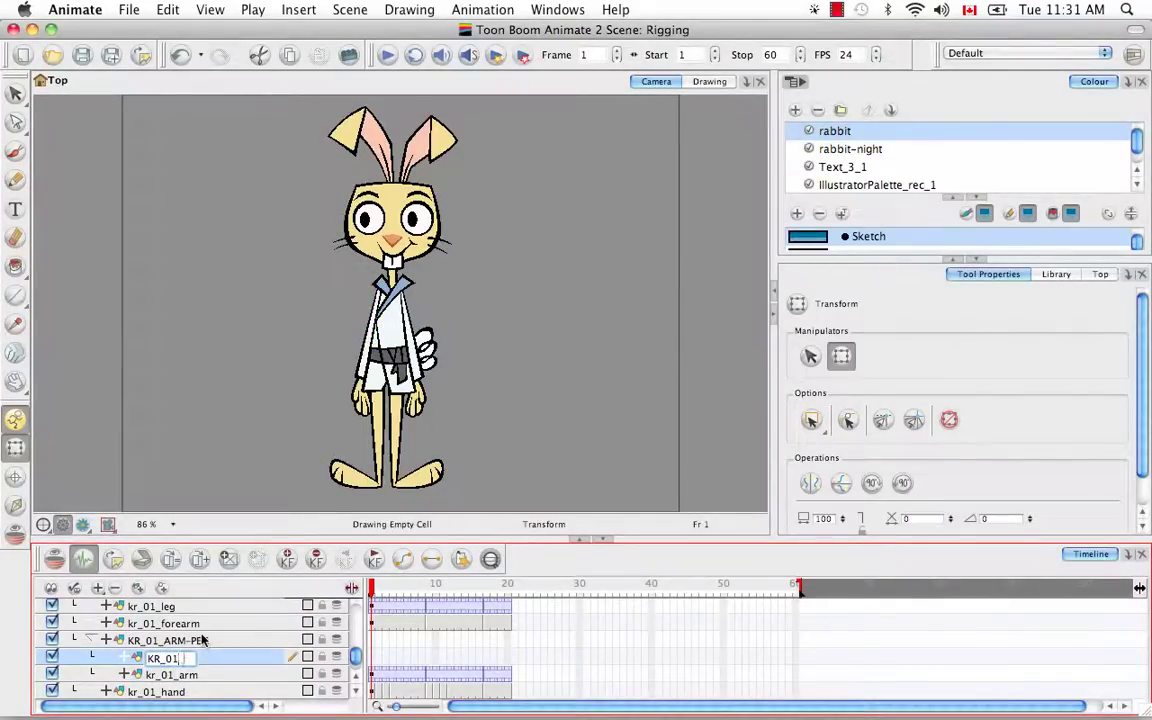
text(RM-PEG)
key(Return)
click(357, 694)
mouse_move(183, 612)
mouse_down()
mouse_move(204, 653)
mouse_move(185, 617)
mouse_move(193, 640)
mouse_move(165, 617)
mouse_move(200, 623)
mouse_up()
Create an empty drawing on KR_01_LOWERARM-PEG at frame 1 and extend its exposure to frame 20
click(370, 623)
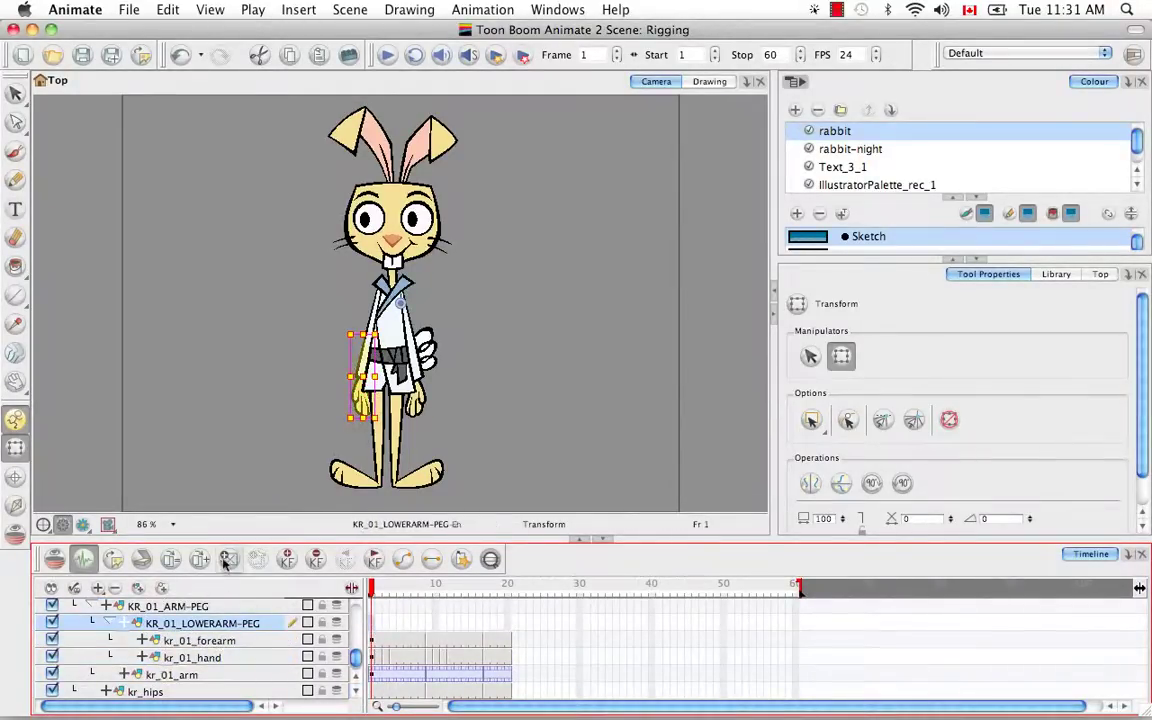
click(507, 623)
right_click(509, 623)
click(621, 350)
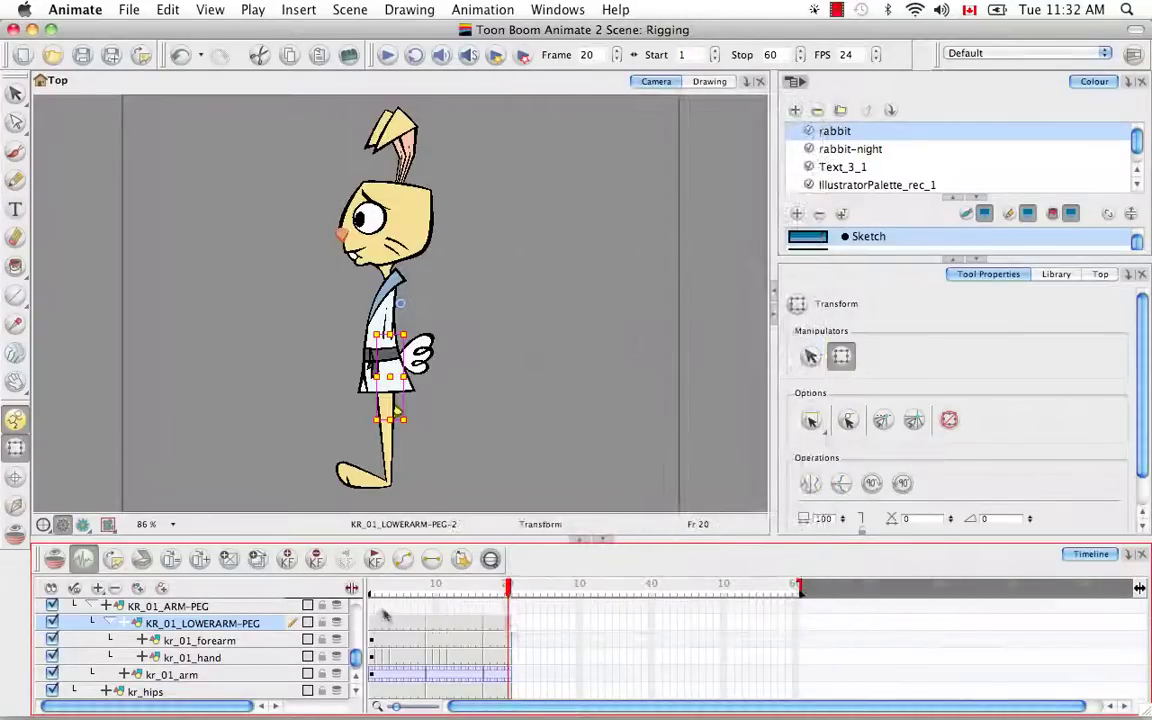
Create an empty drawing on KR_01_ARM-PEG at frame 1 and extend its exposure to frame 20
click(372, 607)
click(229, 560)
click(508, 607)
right_click(508, 607)
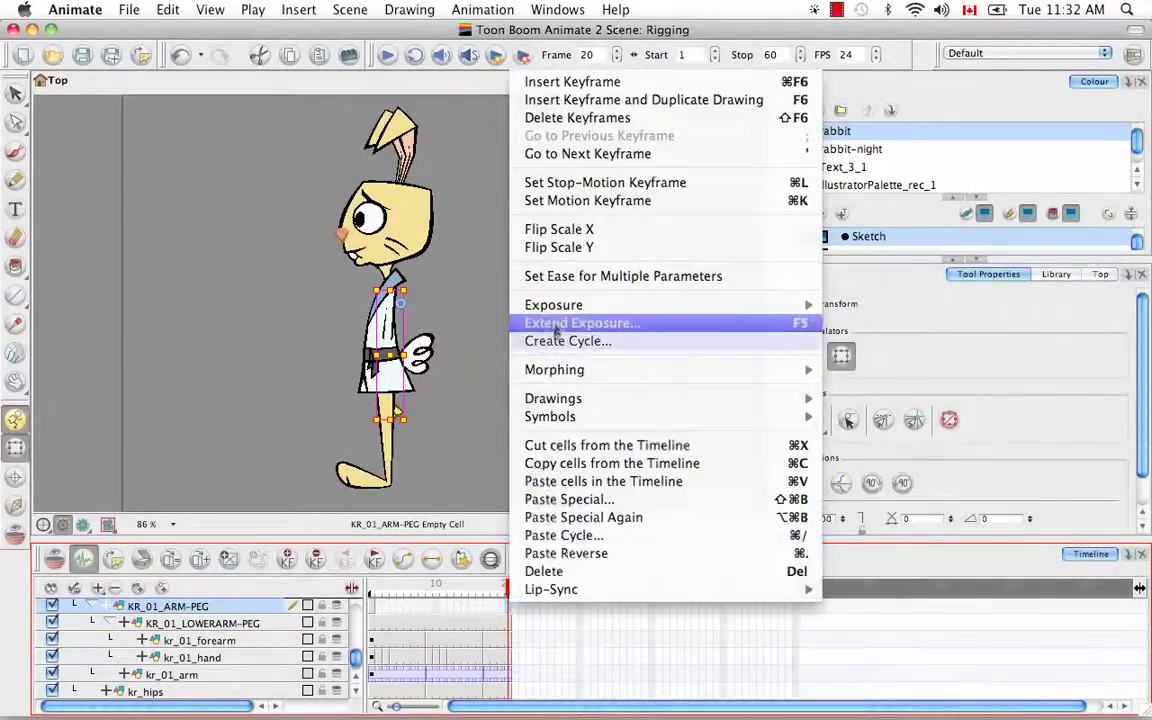
click(560, 324)
Try to Paste Special the frame 1 cell of kr_01_arm onto frame 1 of KR_02_ARM-PEG, and undo the paste
click(373, 675)
double_click(383, 680)
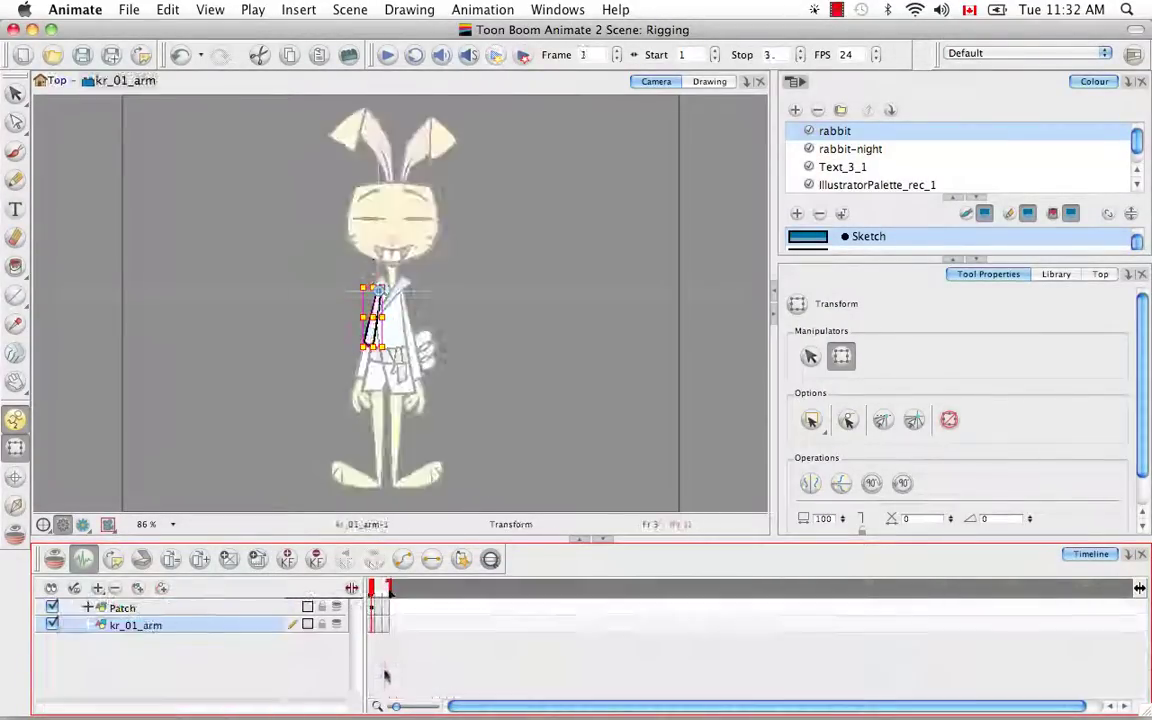
click(55, 80)
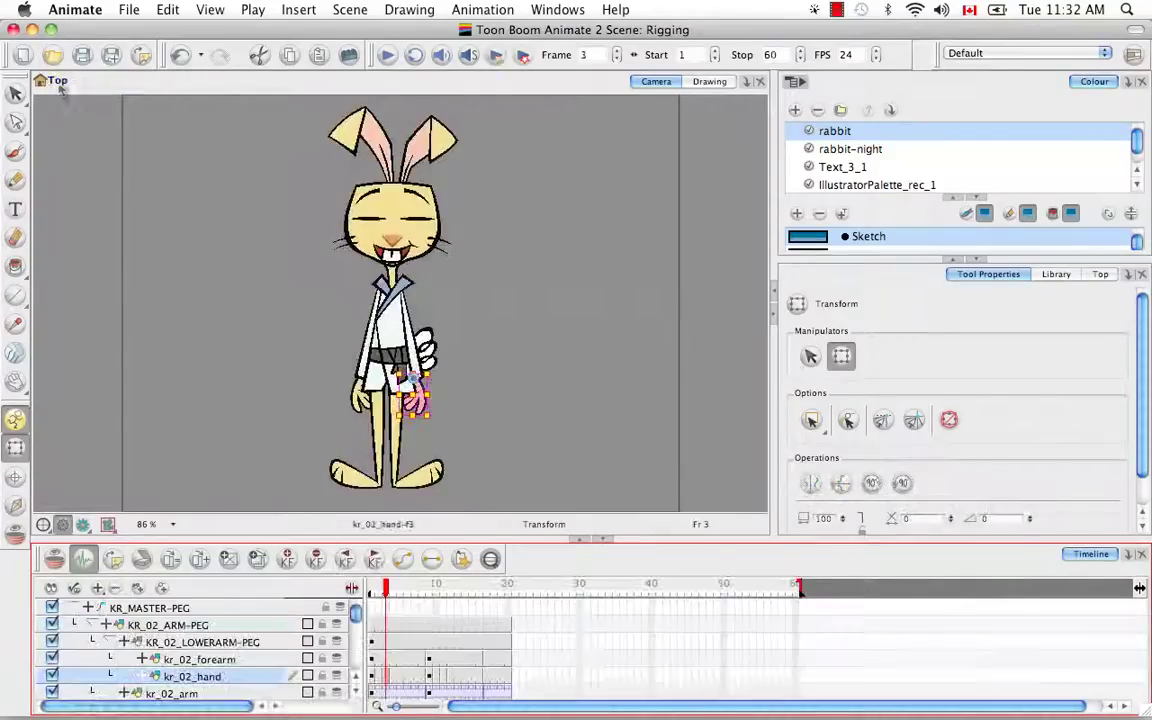
click(376, 622)
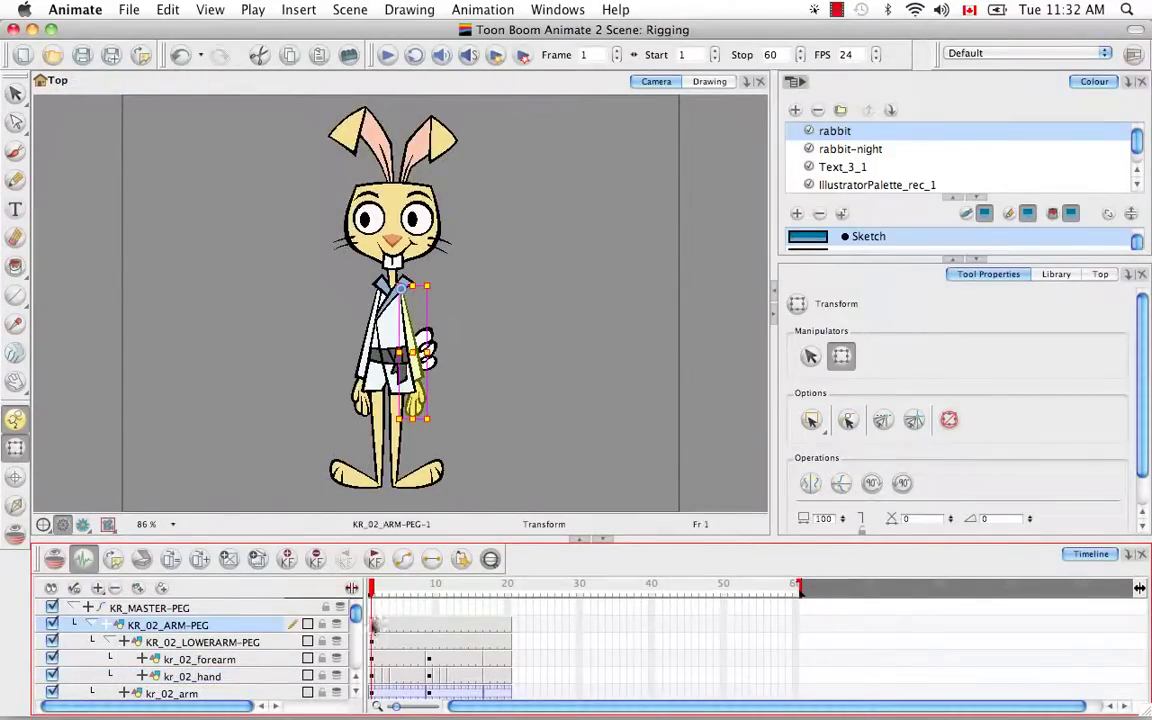
right_click(376, 632)
click(420, 522)
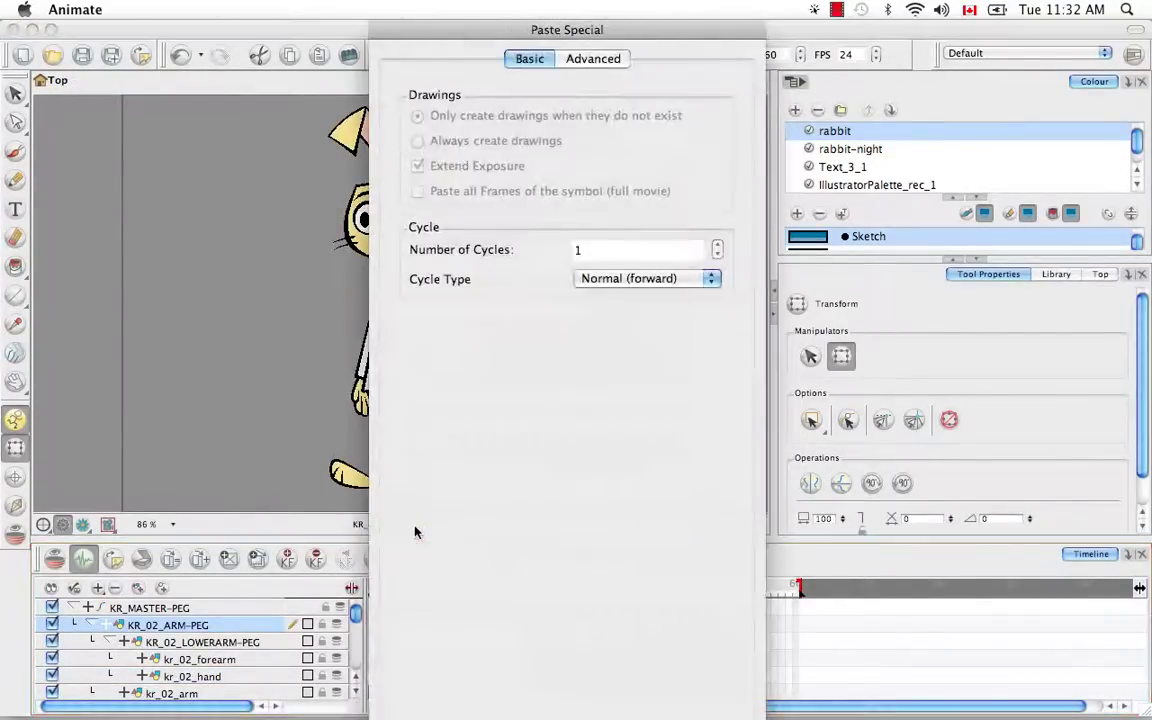
click(593, 59)
key(Return)
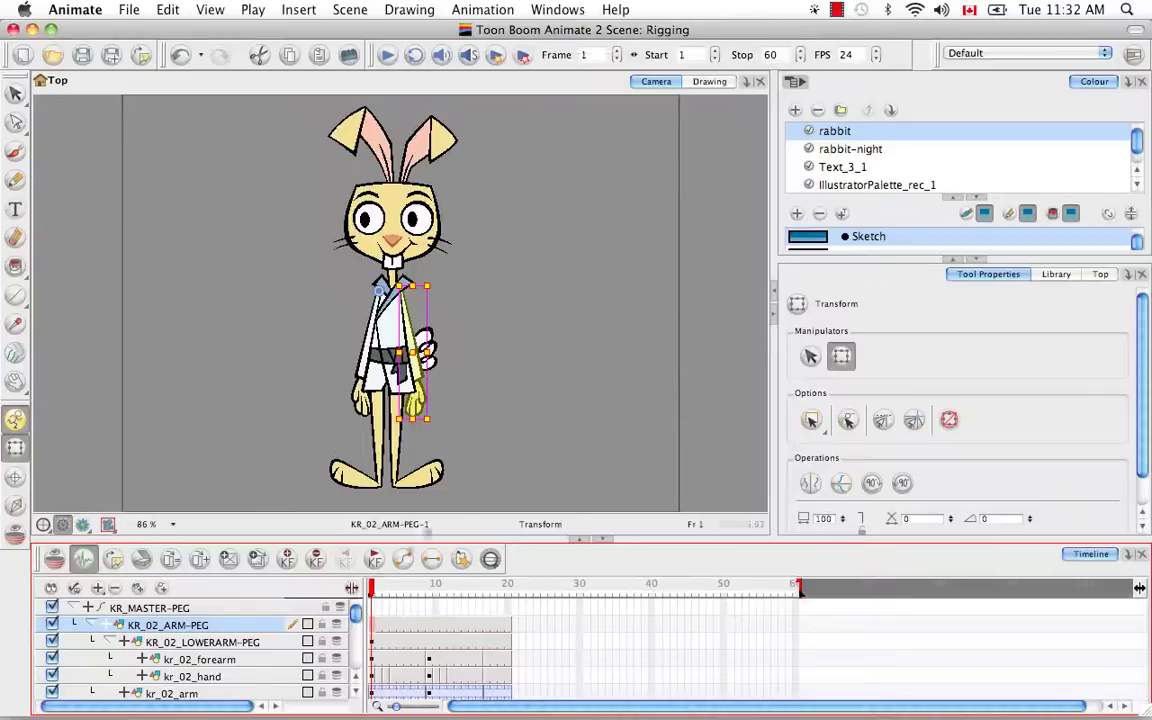
key(super+z)
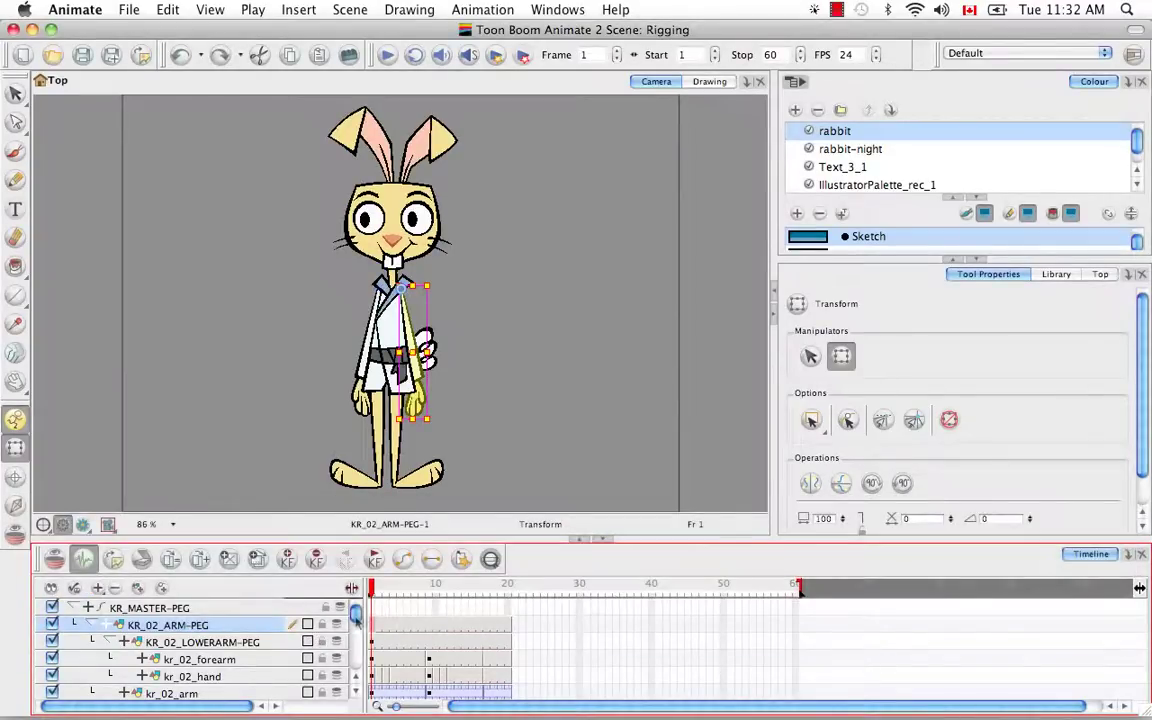
Locate kr_01_arm in the timeline and Paste Special its frame 1 cell onto KR_01_ARM-PEG with the same advanced options
click(376, 296)
click(373, 310)
click(490, 560)
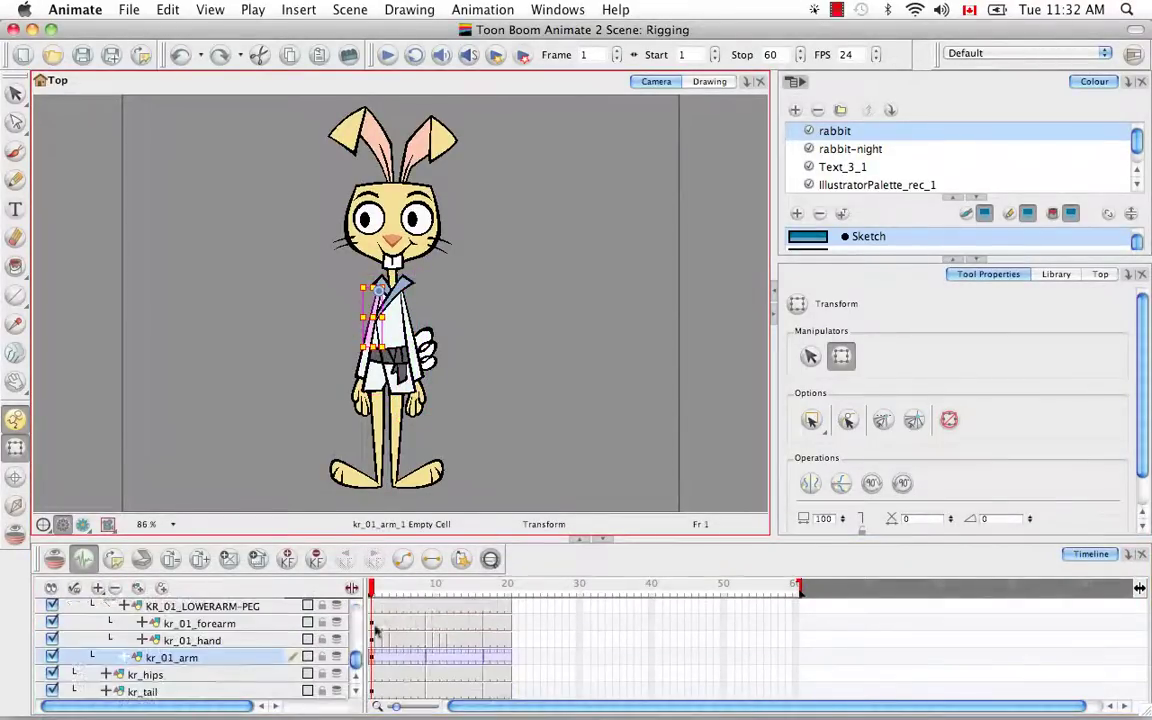
click(356, 676)
click(200, 606)
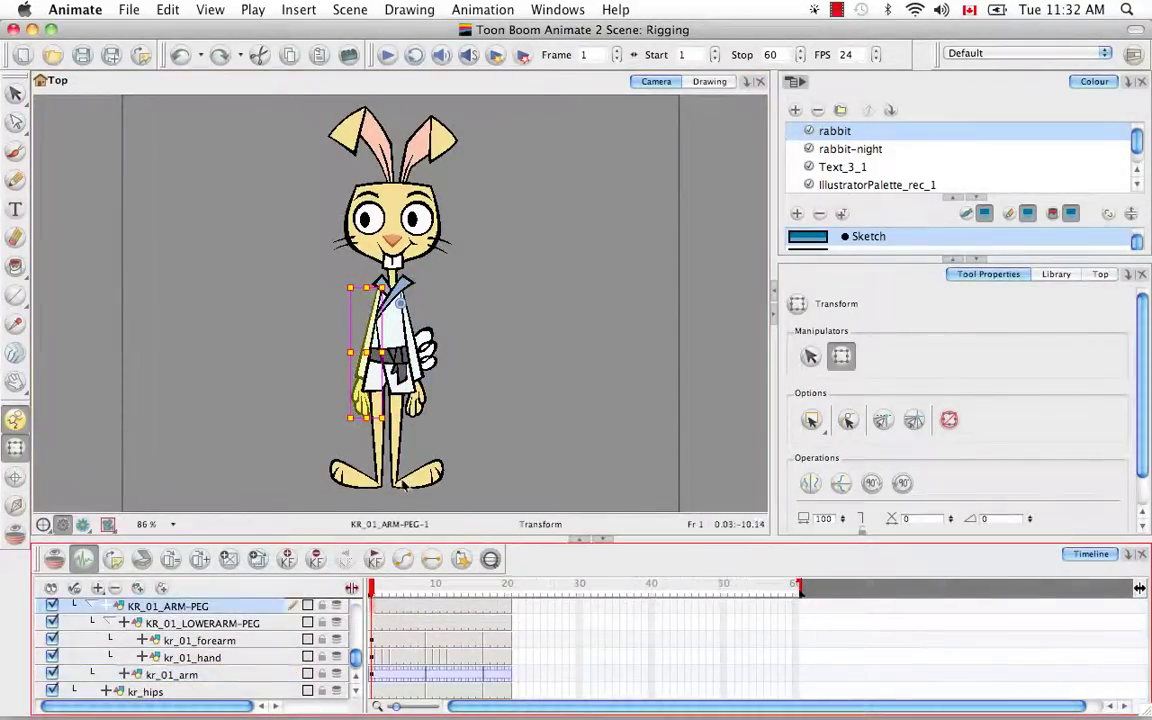
key(super+shift+v)
click(592, 57)
key(Return)
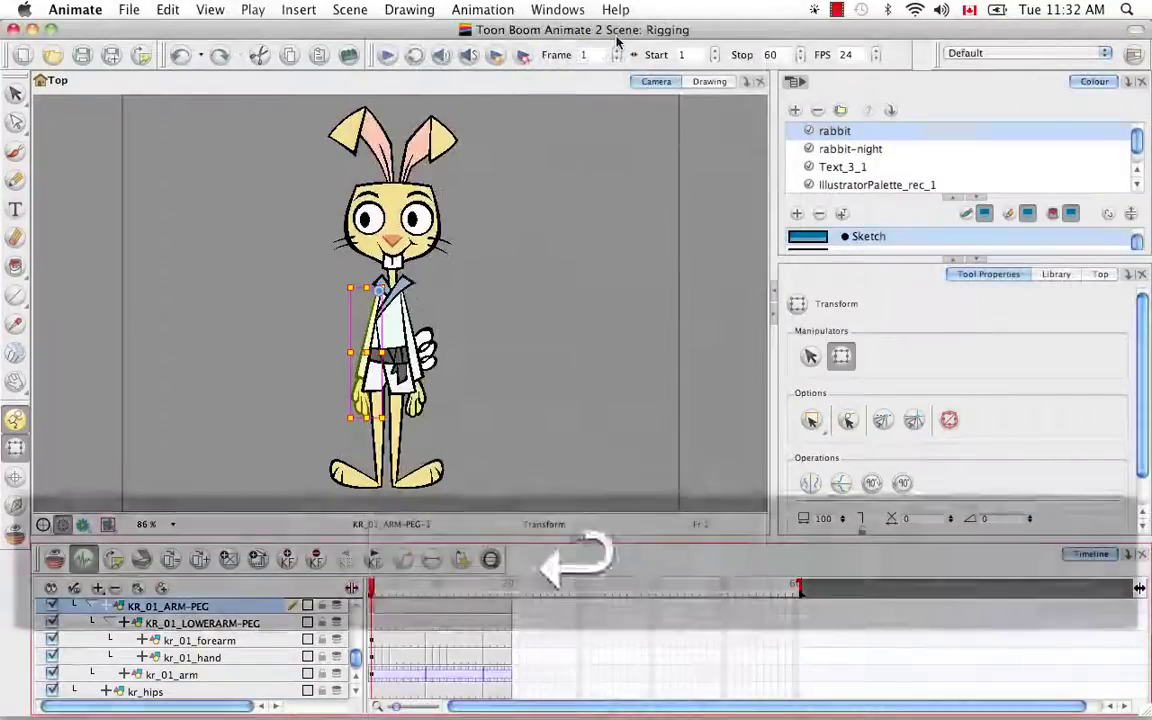
Copy the frame 1 cell of kr_01_forearm and repeat the same Paste Special onto frame 1 of KR_01_LOWERARM-PEG
click(371, 641)
key(super+c)
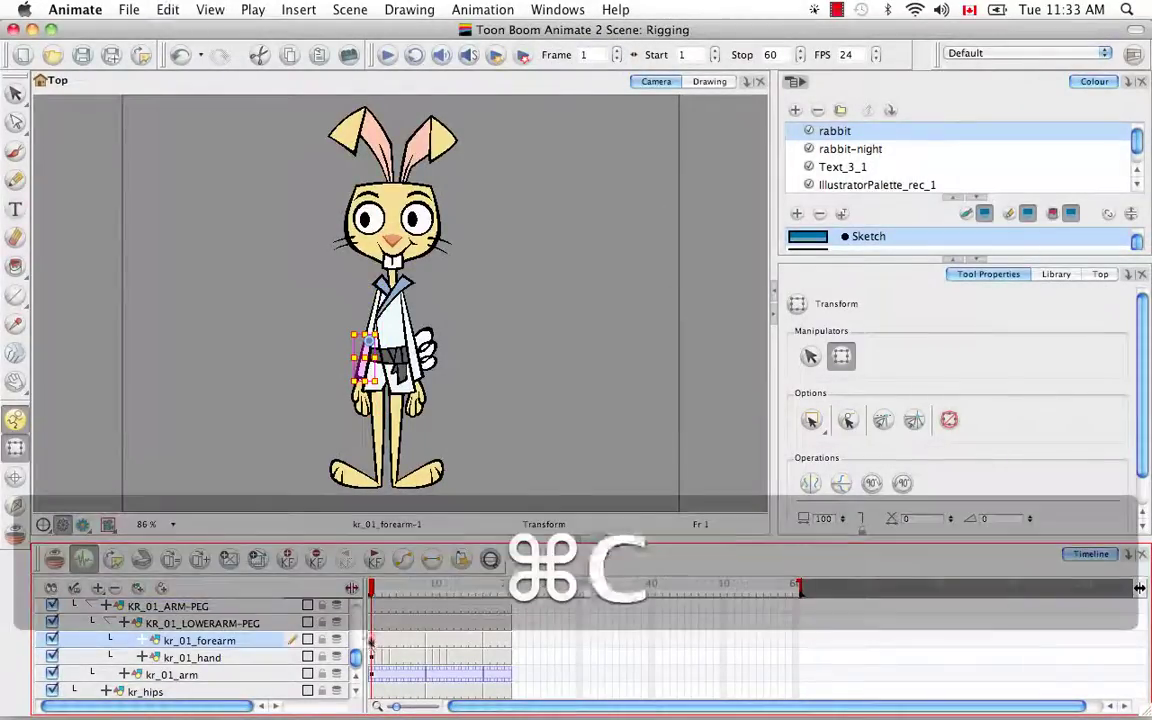
click(373, 626)
key(alt+super+b)
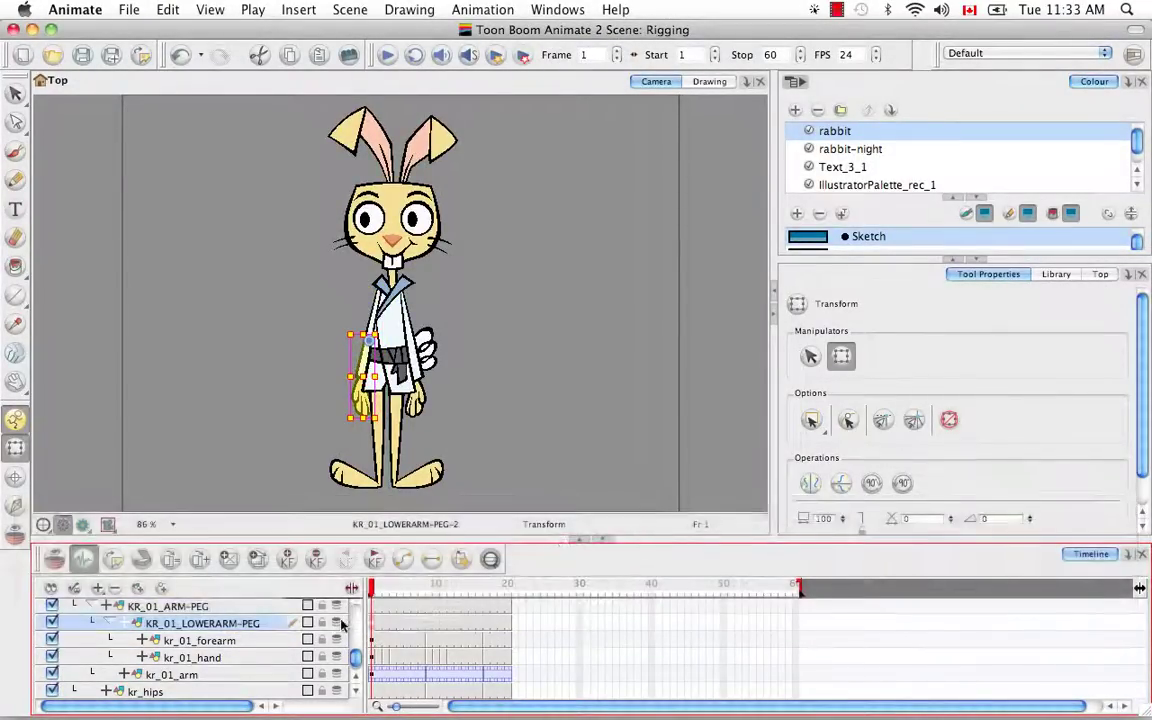
Collapse the KR_01_ARM-PEG hierarchy, including KR_01_LOWERARM-PEG, in the timeline
click(95, 606)
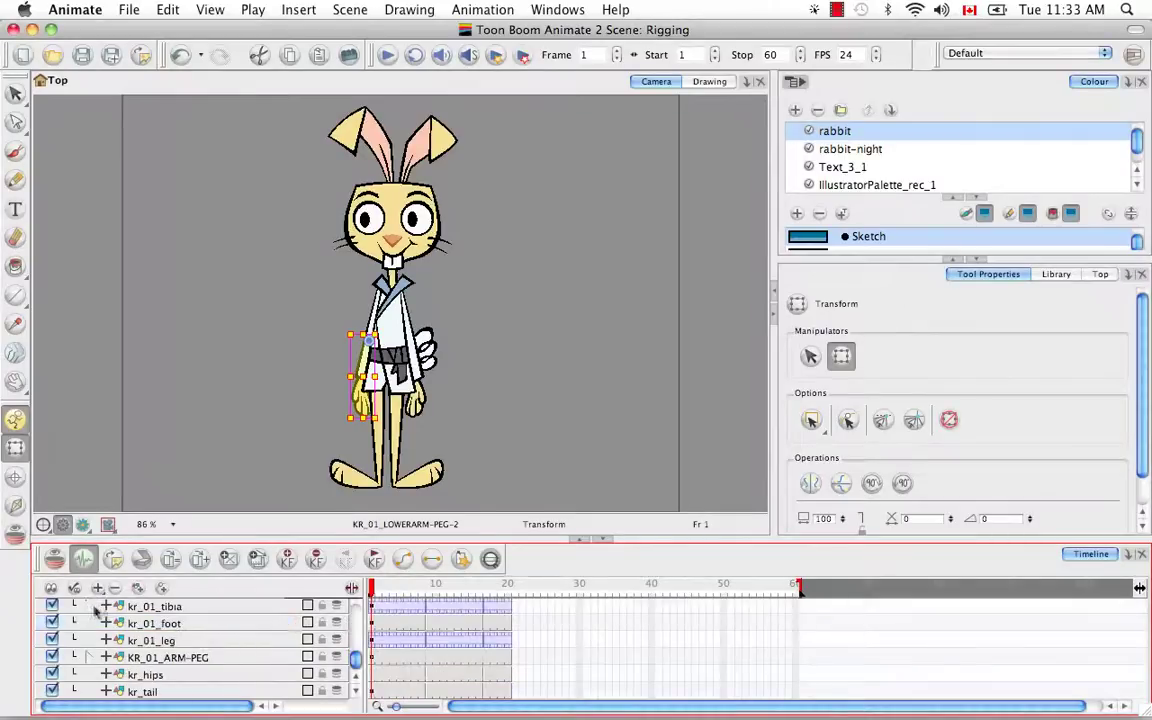
click(89, 660)
click(109, 676)
click(109, 676)
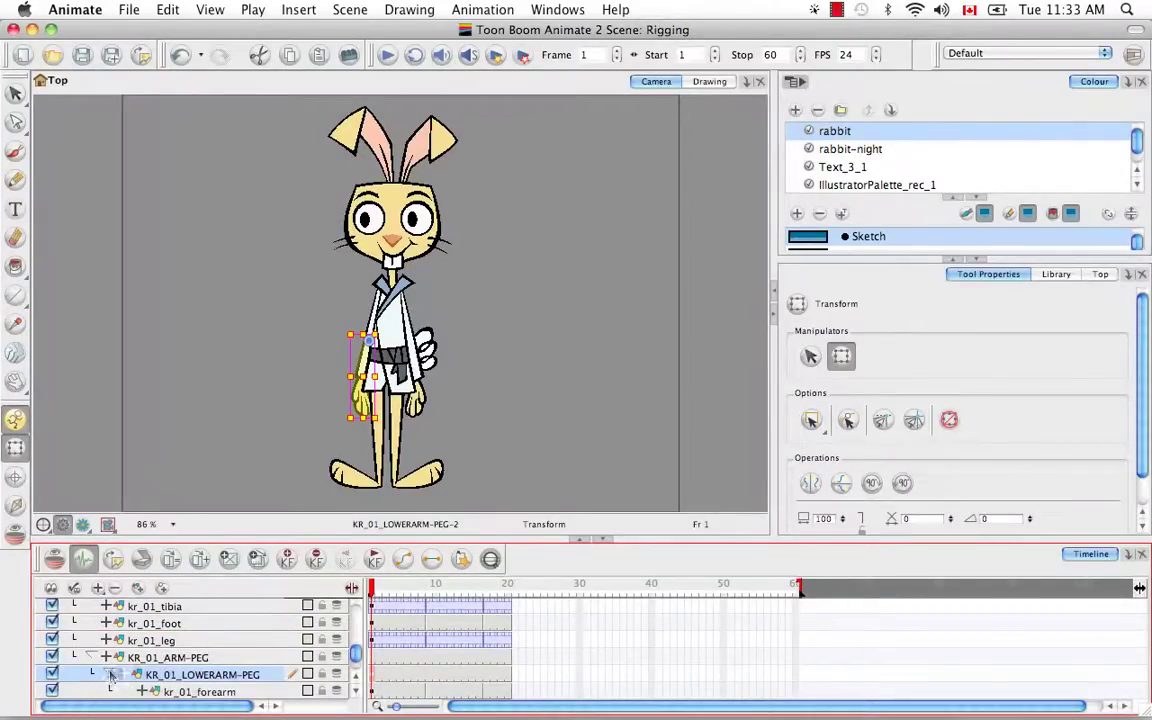
click(356, 693)
click(92, 623)
Add a drawing layer named KR_02_LEG-PEG above kr_02_leg and parent kr_02_leg to it
click(393, 405)
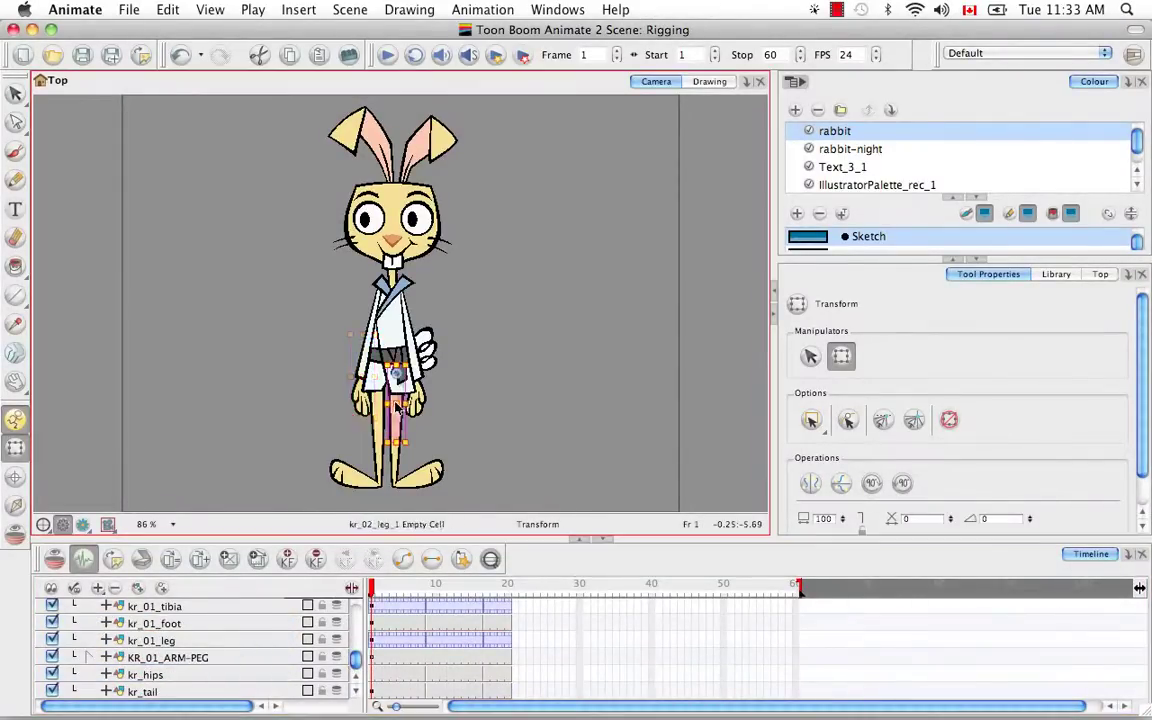
click(490, 560)
click(138, 588)
double_click(150, 606)
key(BackSpace)
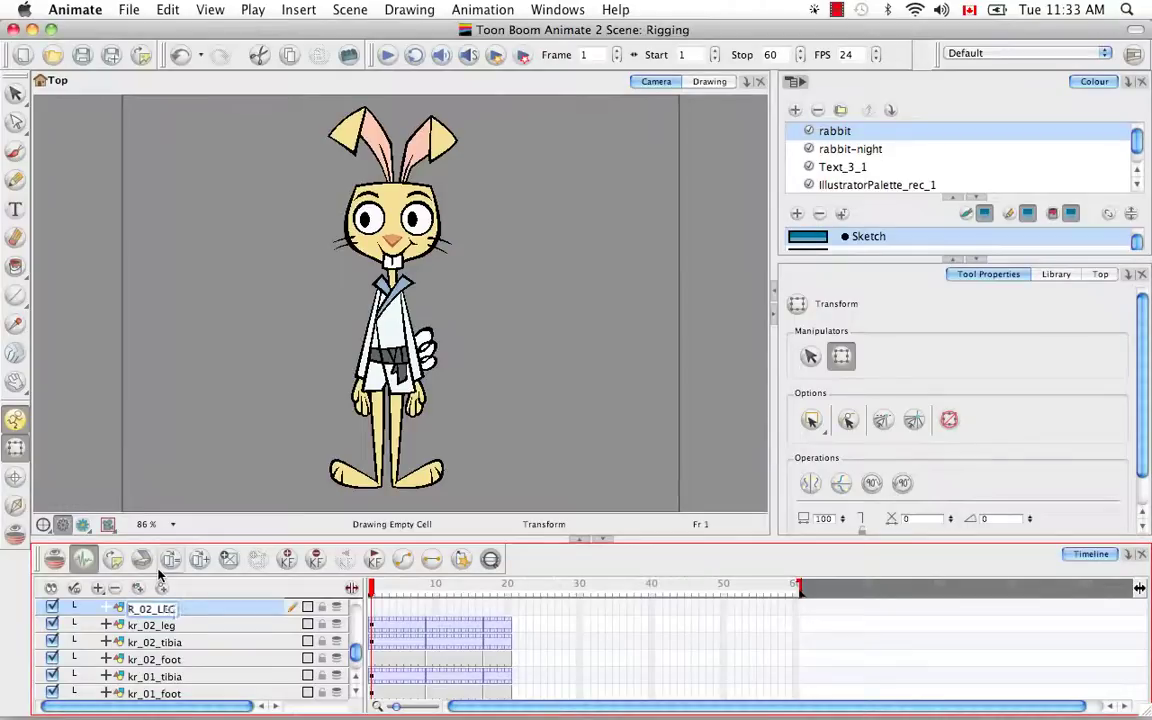
text(KR_02_LEG-PEG)
key(Return)
drag(172, 627, 180, 609)
Add a drawing layer named KR_02_LOWERLEG-PEG under KR_02_LEG-PEG and parent kr_02_tibia and kr_02_foot to it
click(138, 588)
double_click(170, 625)
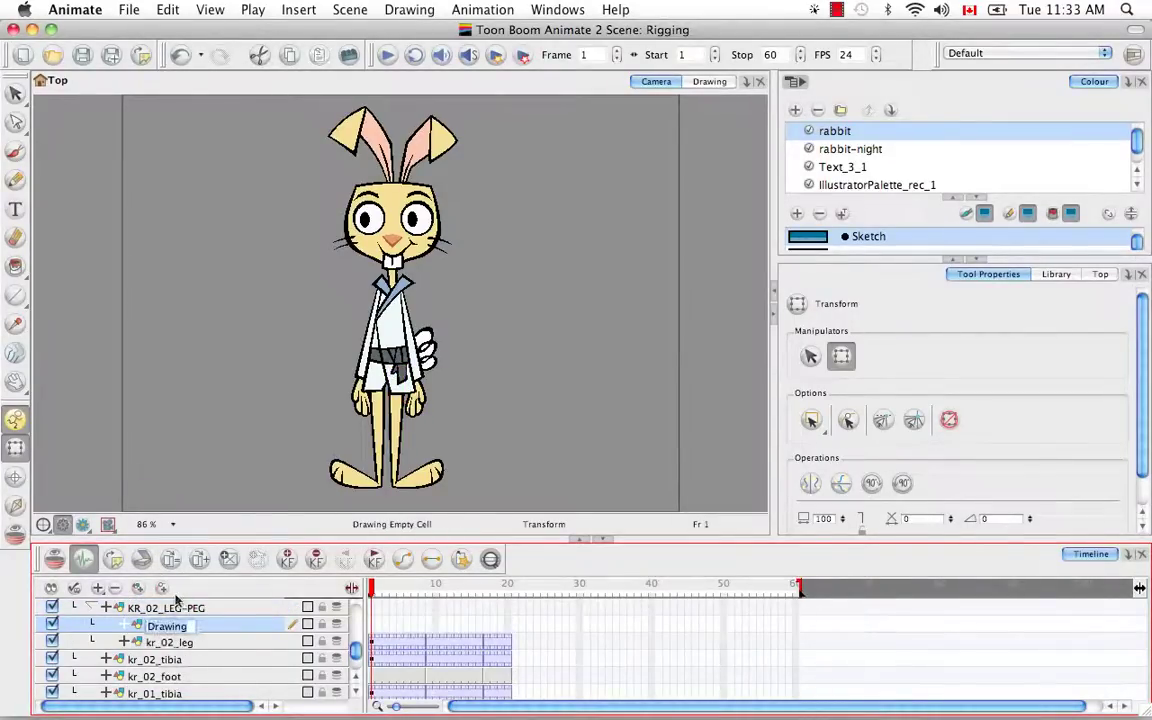
text(KR_02_)
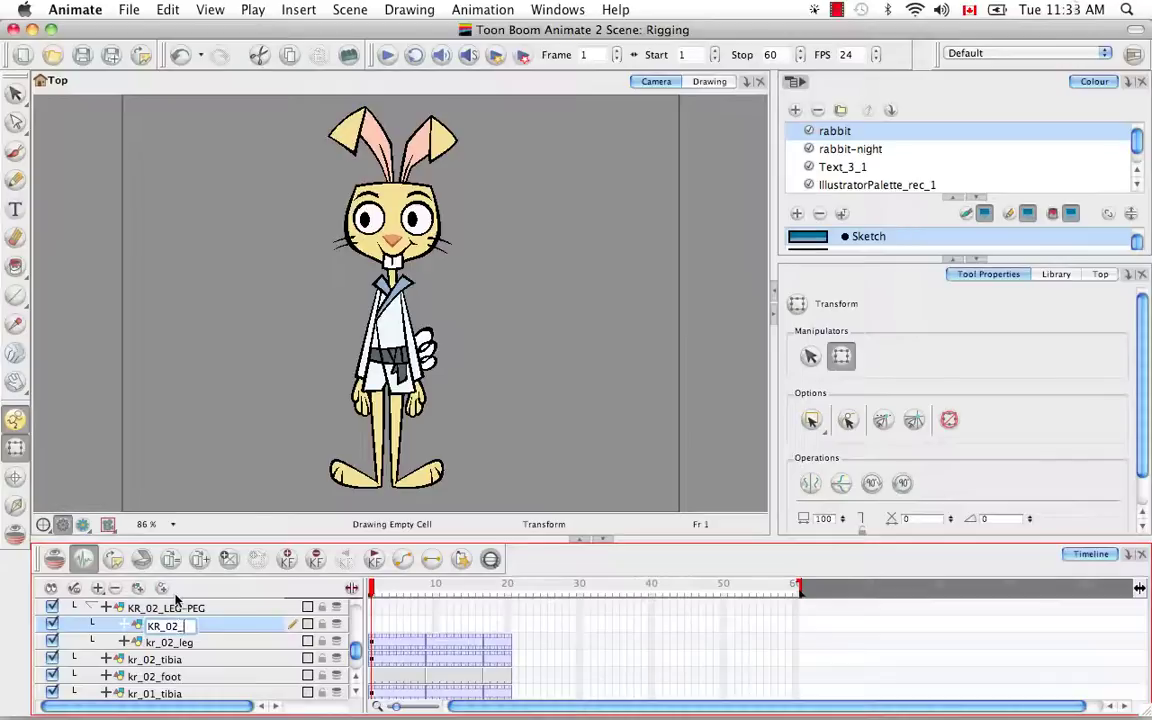
text(LOWERLEG-PEG)
key(Return)
drag(176, 661, 192, 632)
Create empty drawings at frame 1 on KR_02_LEG-PEG and KR_02_LOWERLEG-PEG and extend their exposure to frame 20
click(166, 608)
key(alt+shift+r)
right_click(509, 609)
click(621, 330)
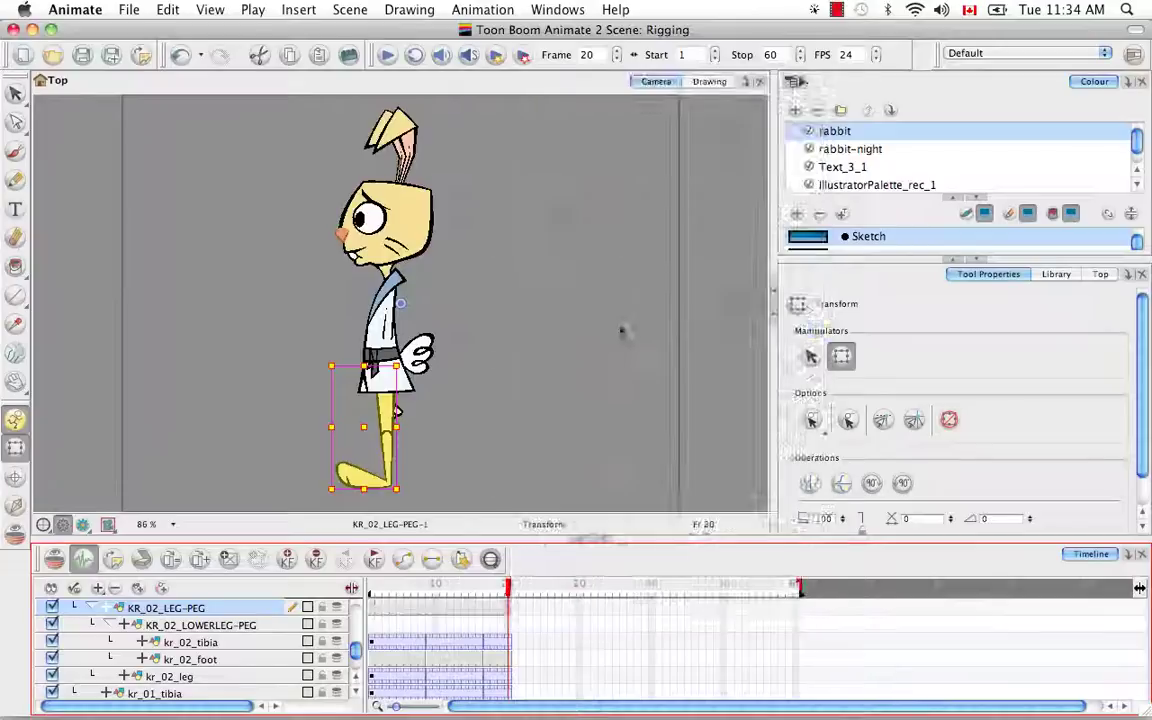
click(373, 625)
right_click(507, 625)
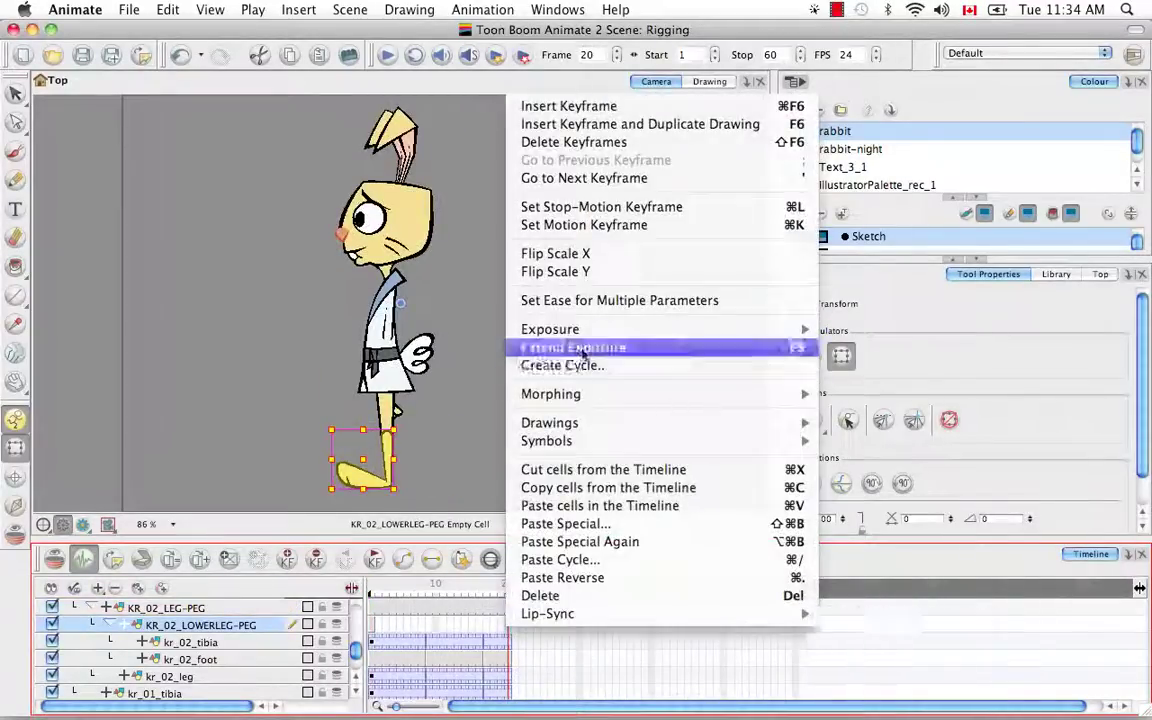
click(580, 349)
Copy the frame 1 cell inside the kr_02_leg symbol and repeat the Paste Special onto frame 1 of KR_02_LEG-PEG
click(372, 609)
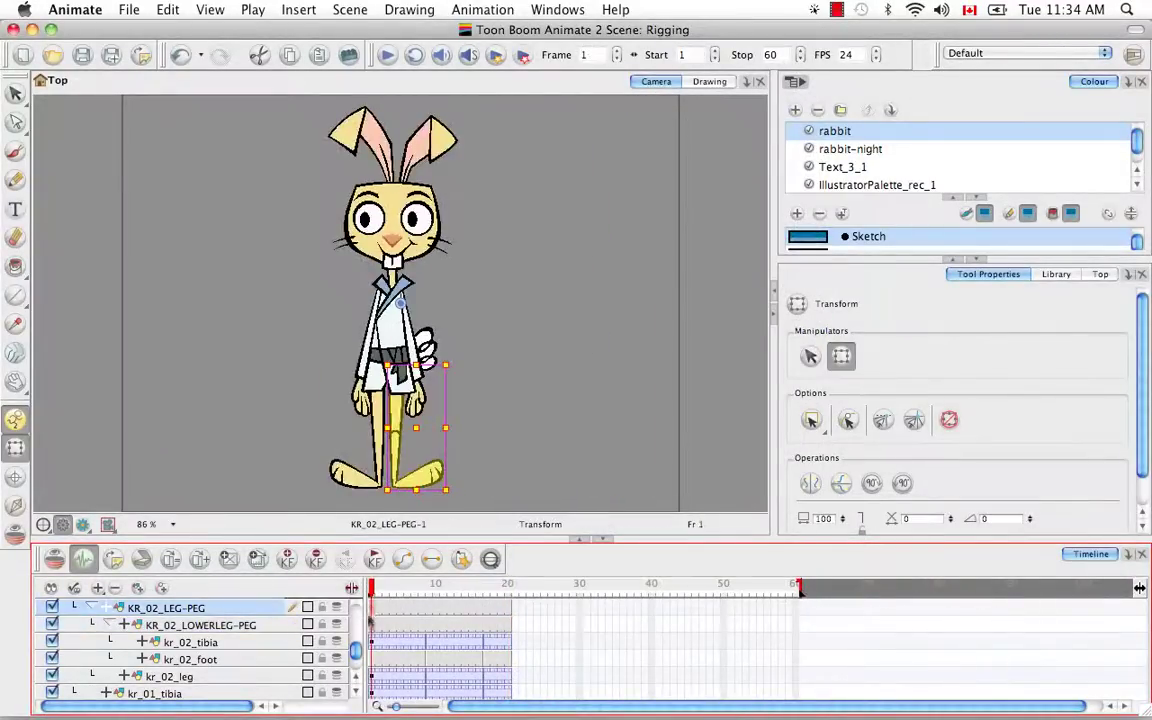
double_click(373, 676)
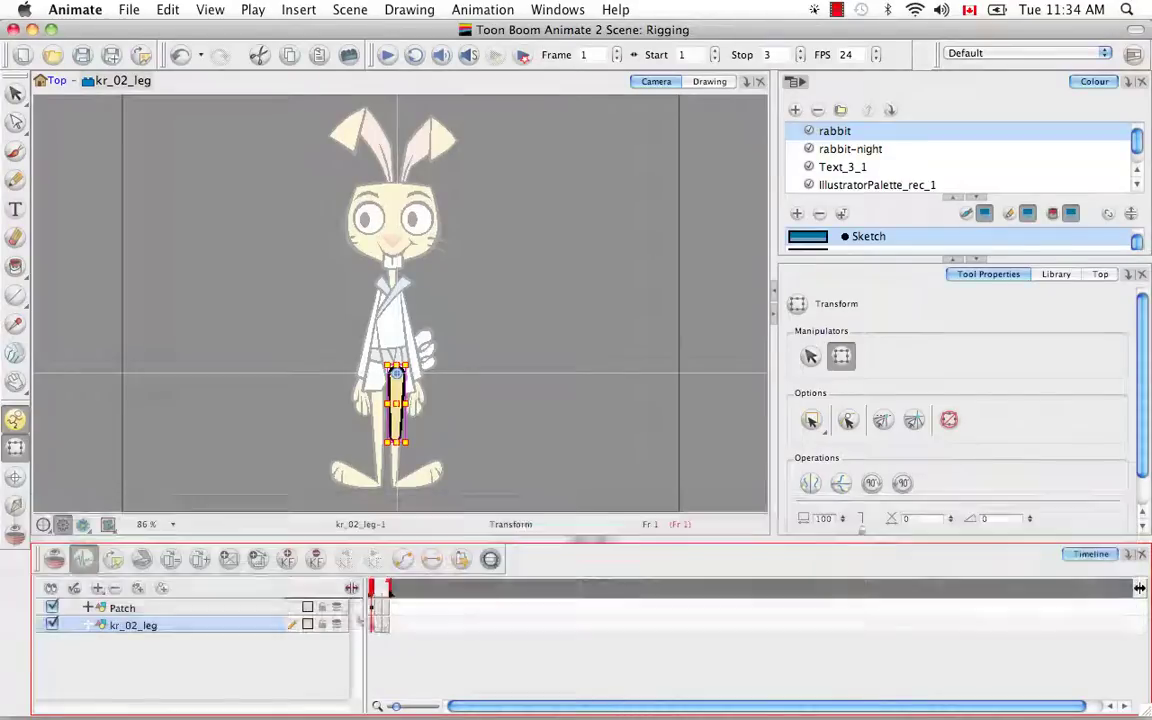
click(57, 81)
click(378, 408)
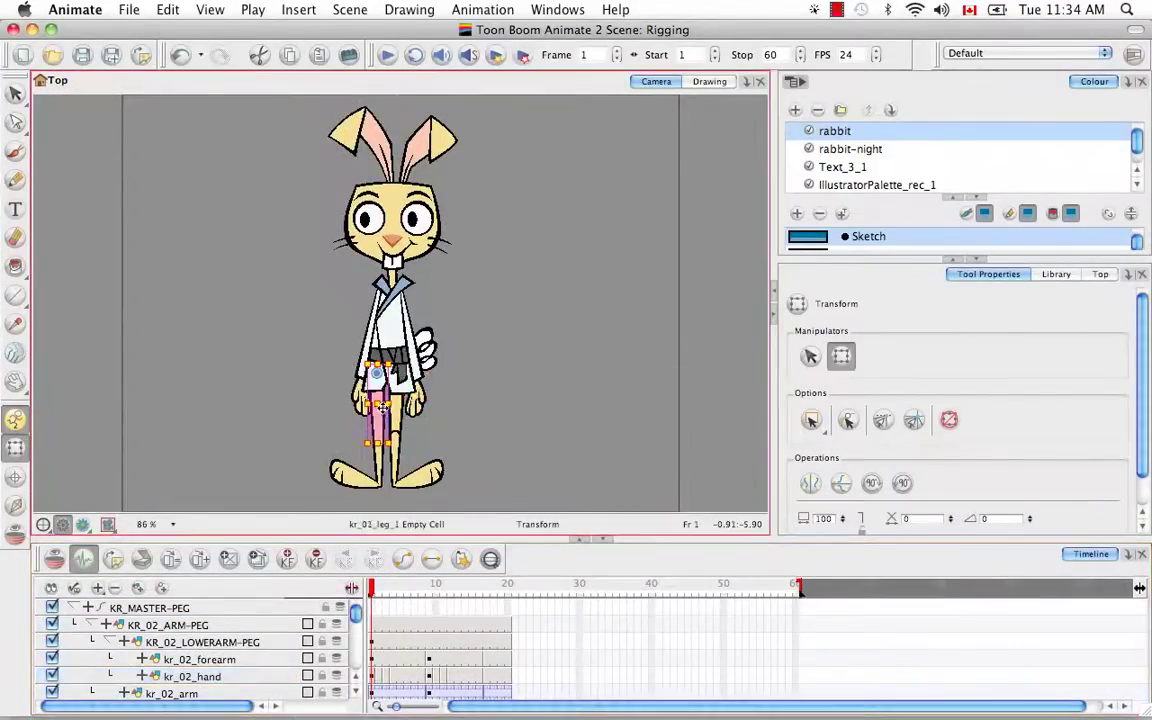
click(491, 561)
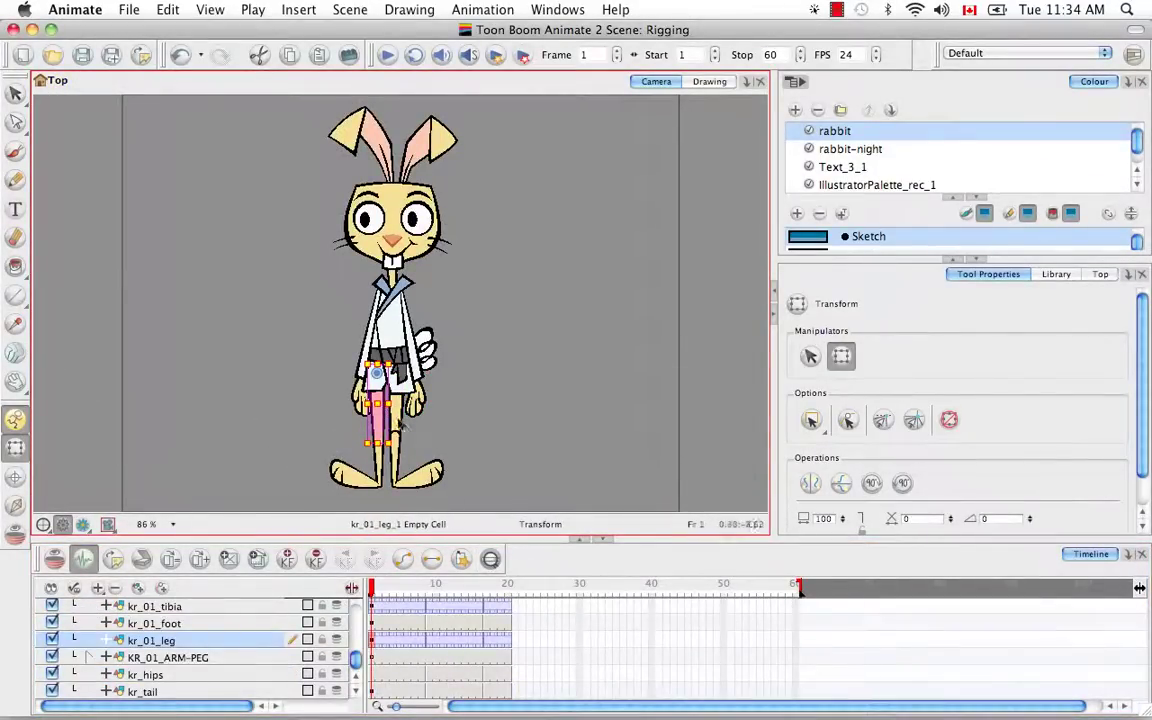
click(397, 412)
click(491, 561)
scroll(320, 615, up, 2)
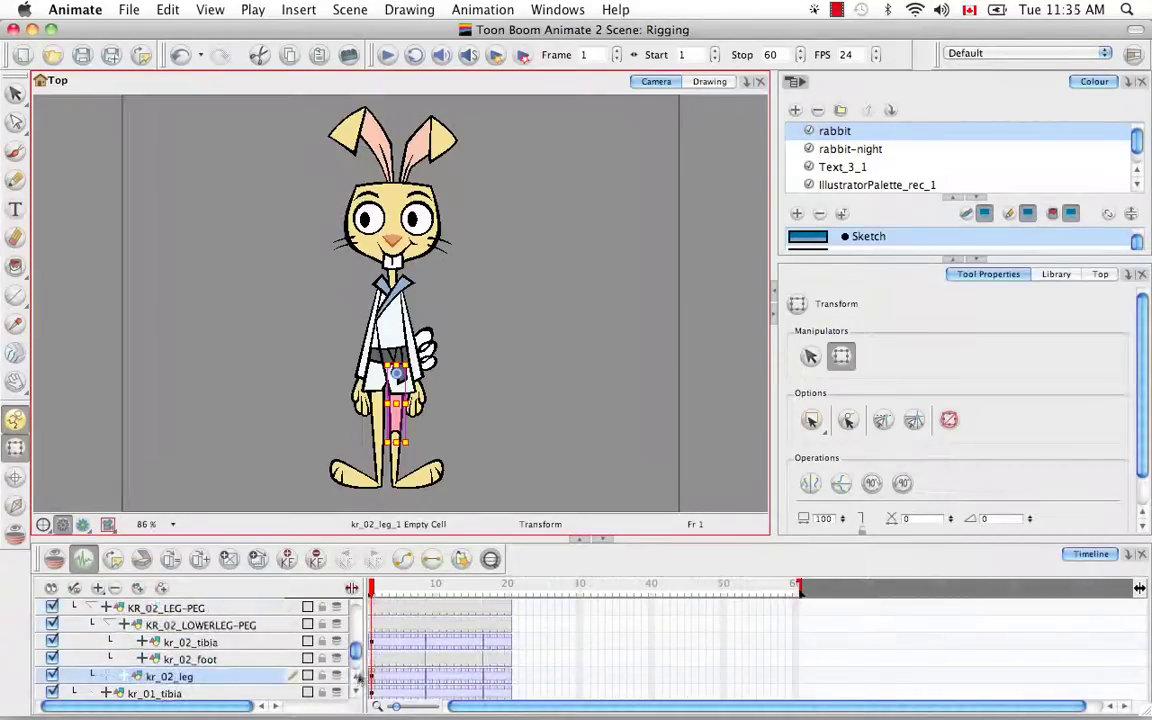
click(372, 609)
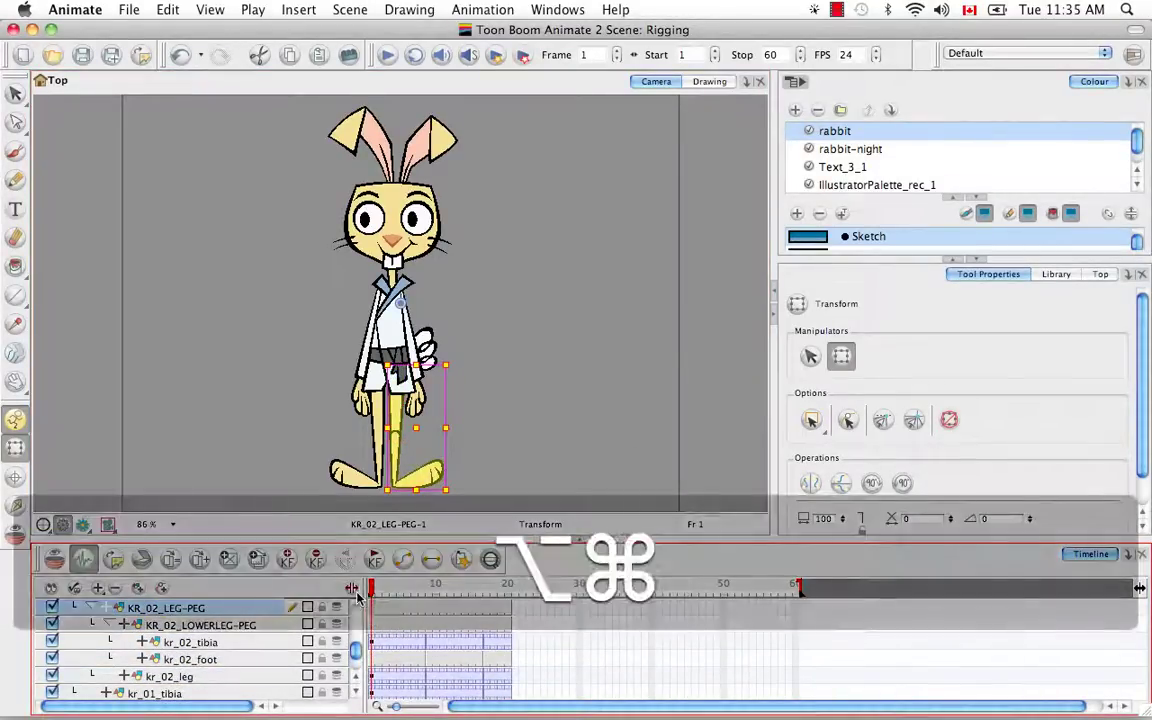
Copy the kr_02_tibia frame 1 cell, repeat the Paste Special onto KR_02_LOWERLEG-PEG, and collapse the KR_02_LEG-PEG hierarchy
click(377, 642)
key(super+c)
key(alt+super+b)
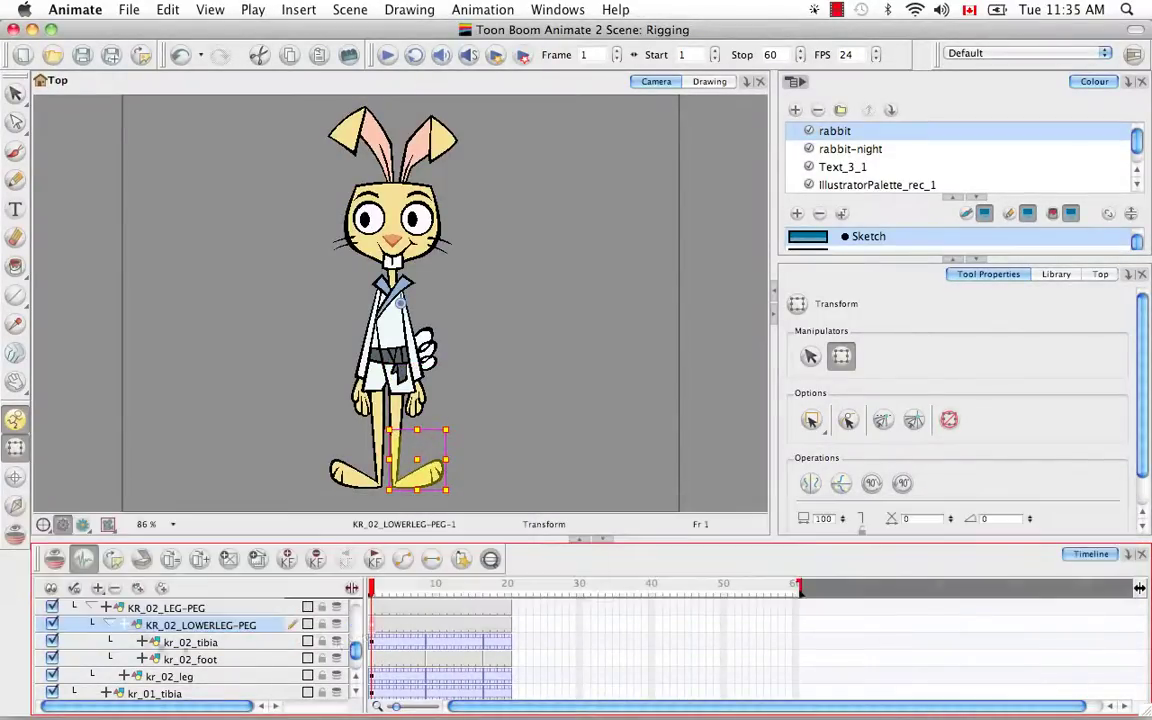
click(108, 624)
click(92, 609)
Add a drawing layer named KR_01_LEG-PEG above kr_01_leg and parent kr_01_leg to it
click(380, 430)
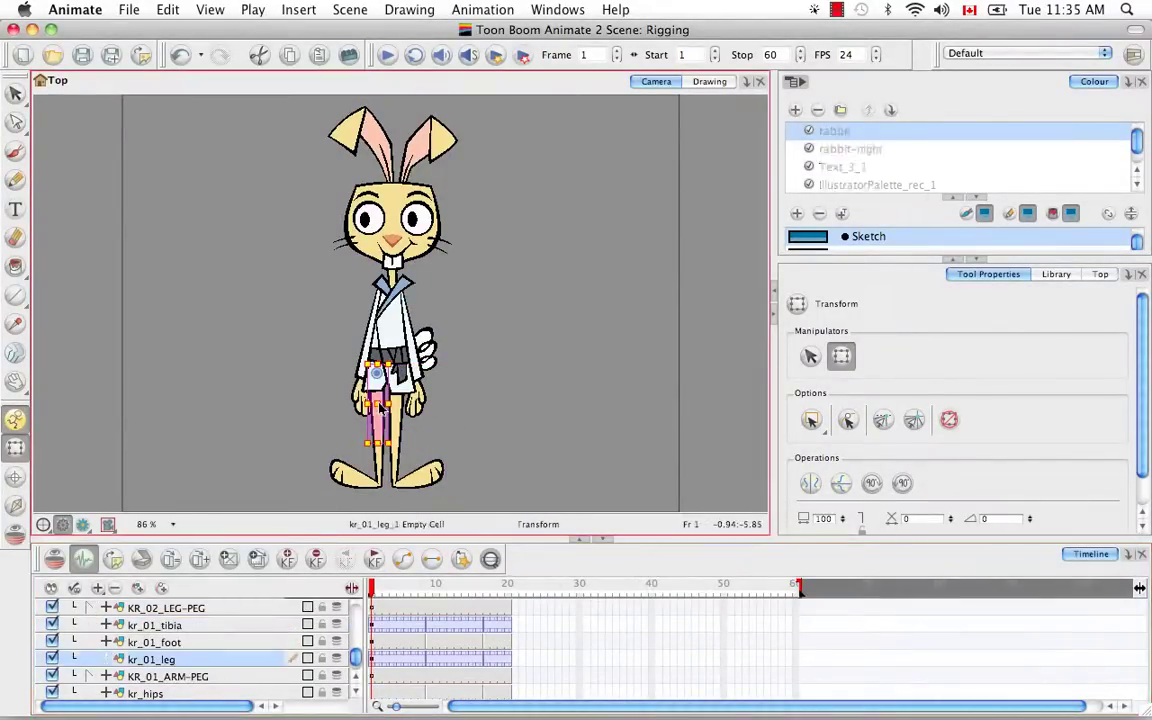
click(490, 560)
click(141, 588)
double_click(157, 641)
key(BackSpace)
text(KR_0)
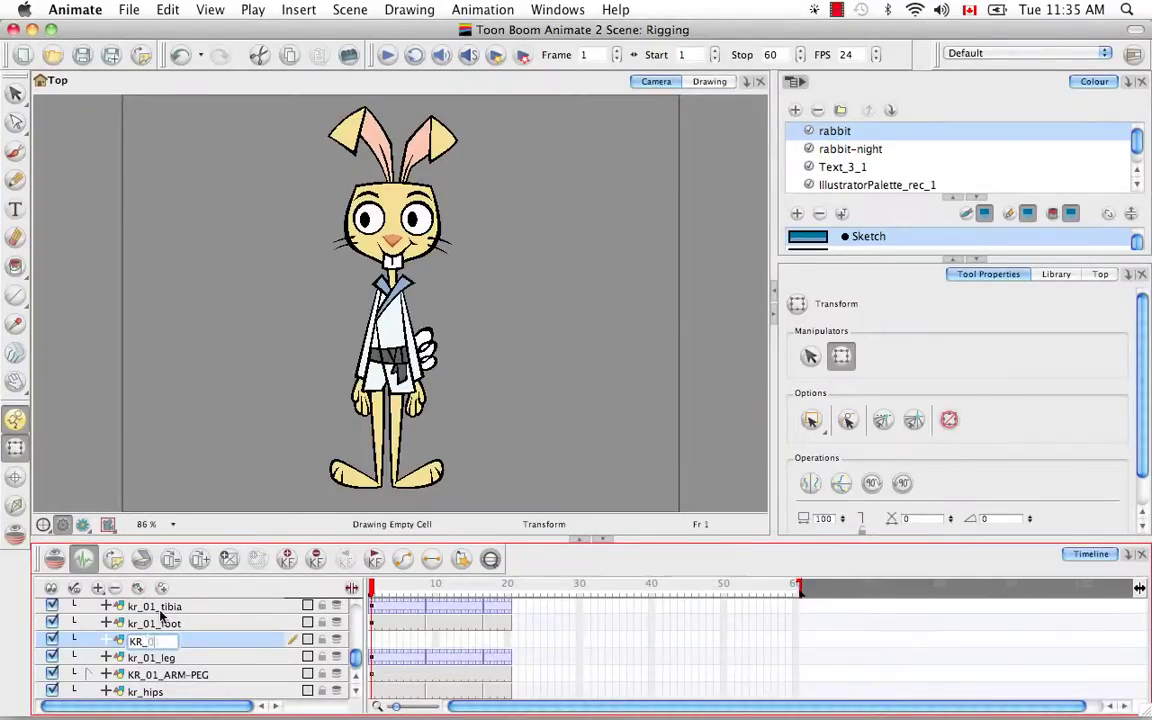
text(1_LEG-PEG)
key(Return)
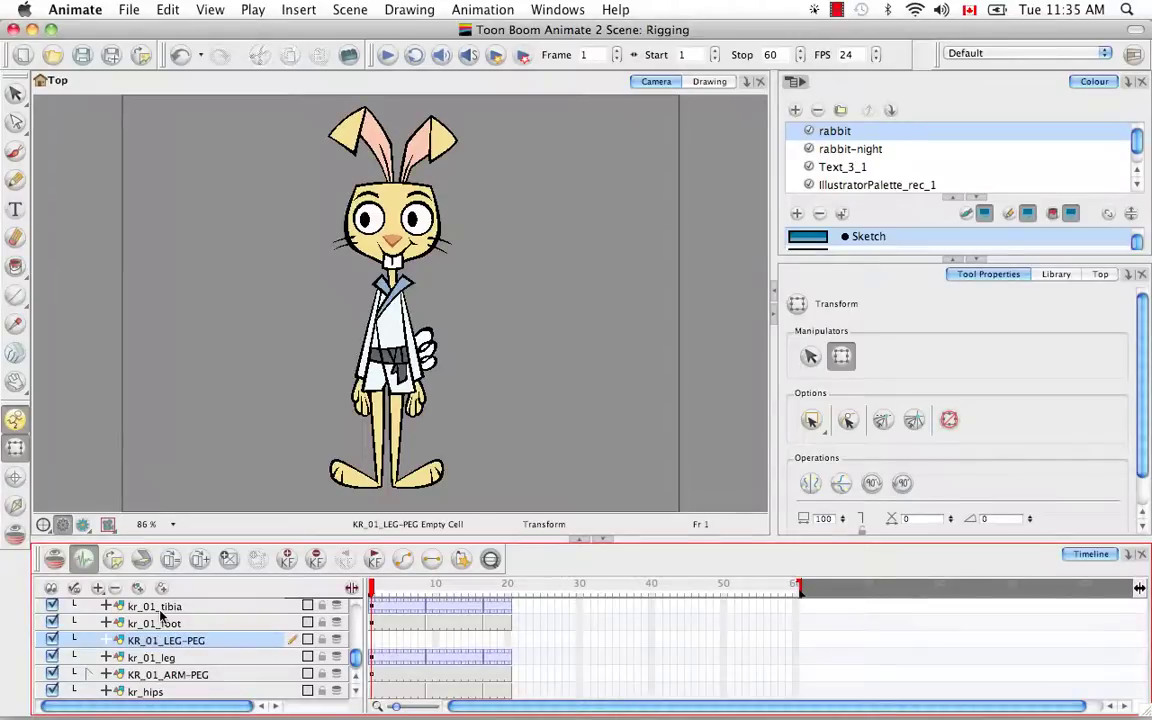
click(172, 656)
Add a drawing layer named KR_01_LOWERLEG-PEG under KR_01_LEG-PEG and parent kr_01_tibia and kr_01_foot to it, with the tibia above the foot
click(138, 588)
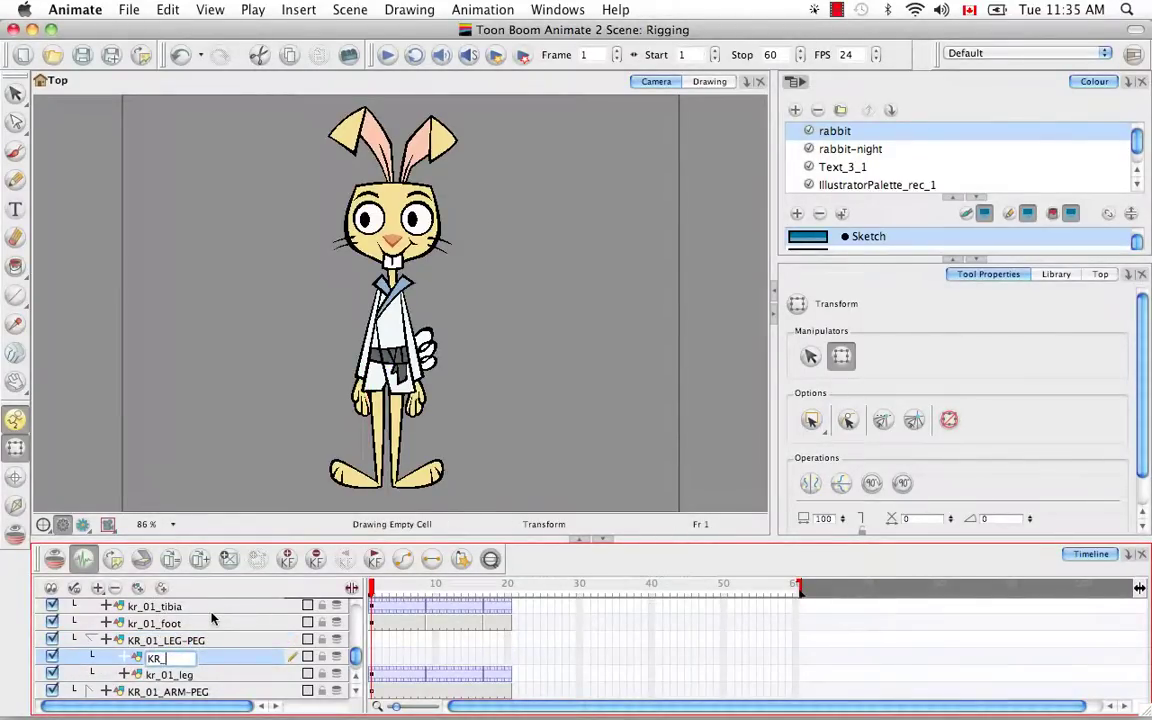
text(KR_01_LOWERLEG-PEG)
key(Return)
drag(178, 606, 200, 645)
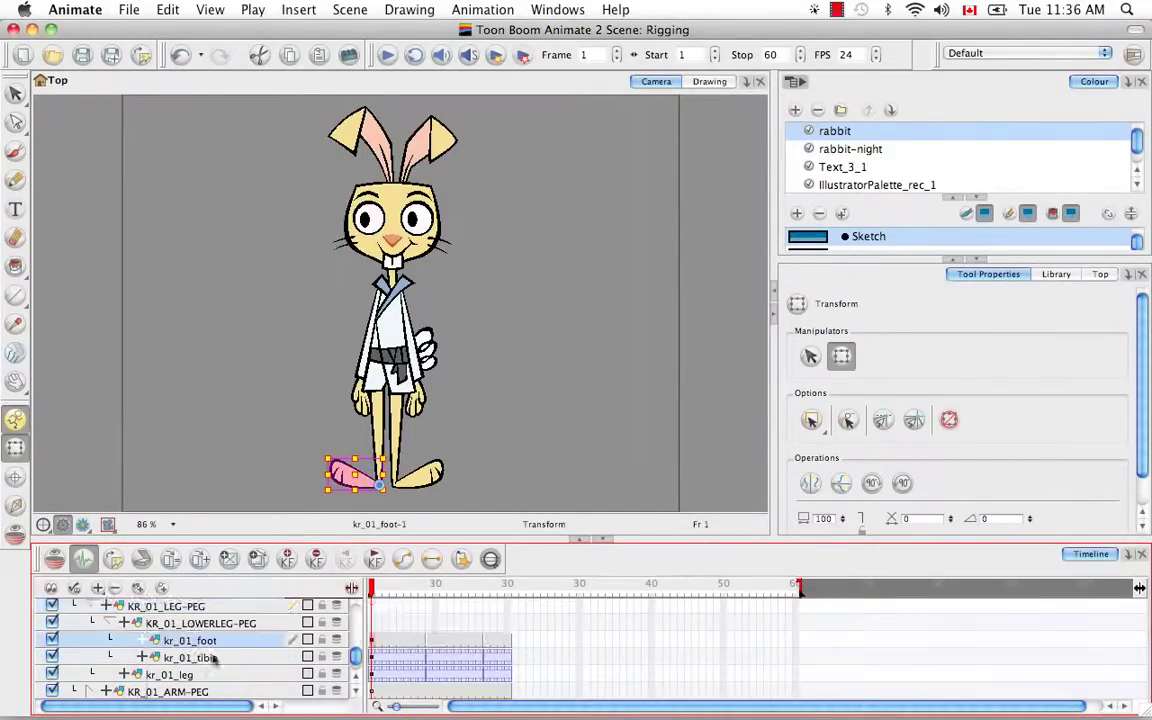
click(195, 640)
Create empty drawings at frame 1 on KR_01_LEG-PEG and KR_01_LOWERLEG-PEG and extend their exposure to frame 20
click(200, 606)
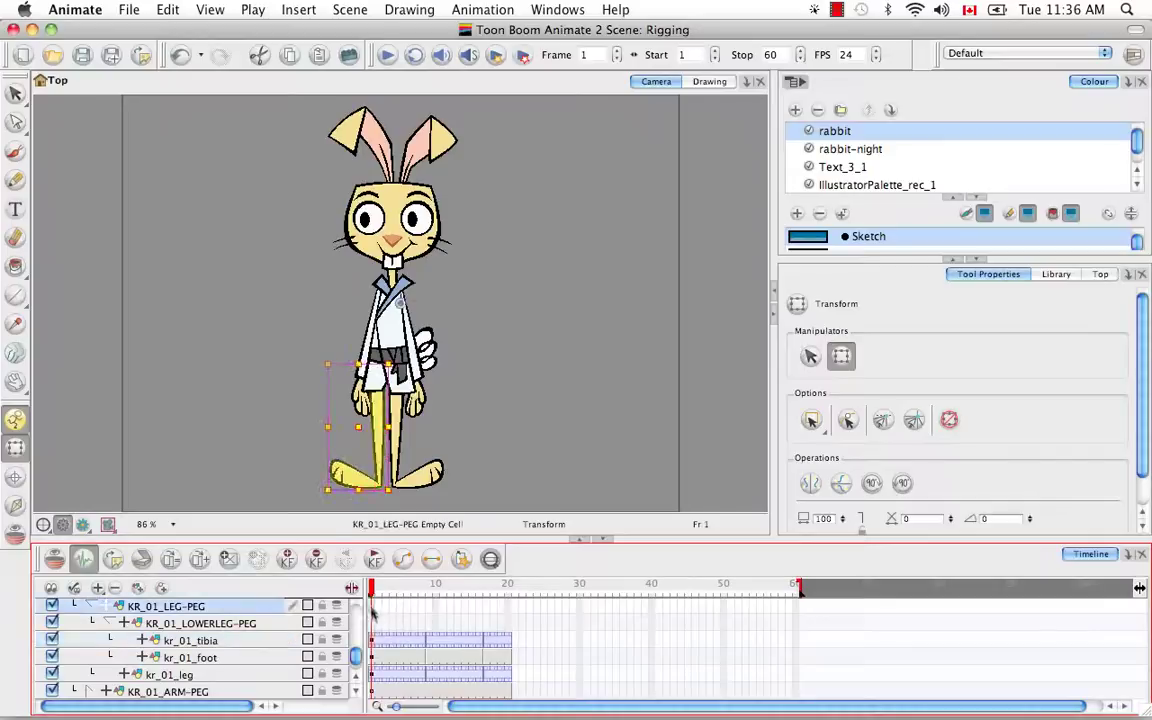
click(507, 606)
right_click(515, 607)
click(580, 330)
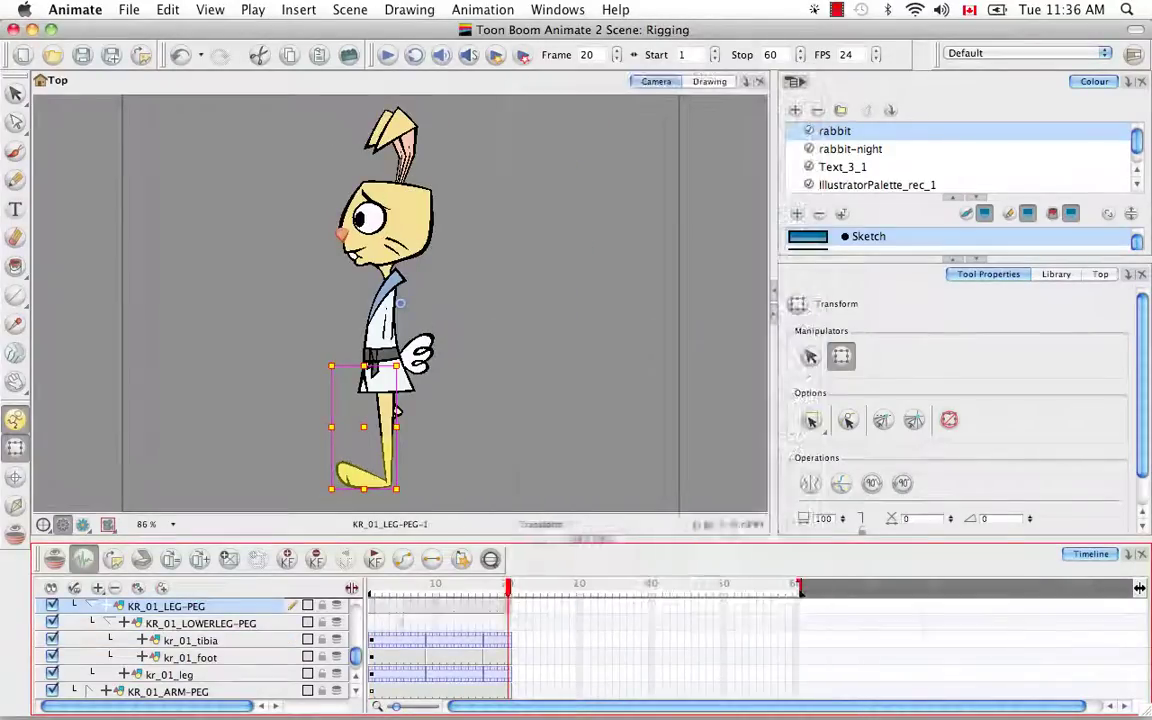
click(372, 623)
click(230, 560)
click(507, 623)
right_click(510, 623)
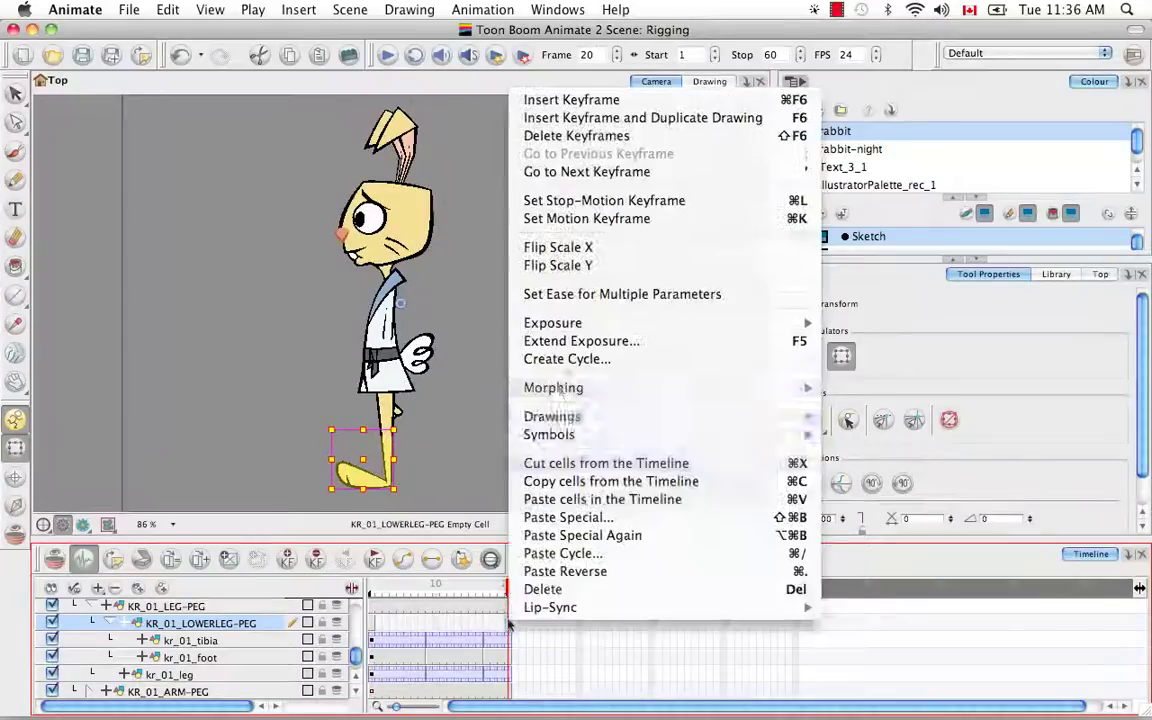
click(580, 337)
Copy the frame 1 cell inside the kr_01_leg symbol and repeat the Paste Special onto frame 1 of KR_01_LEG-PEG
click(372, 607)
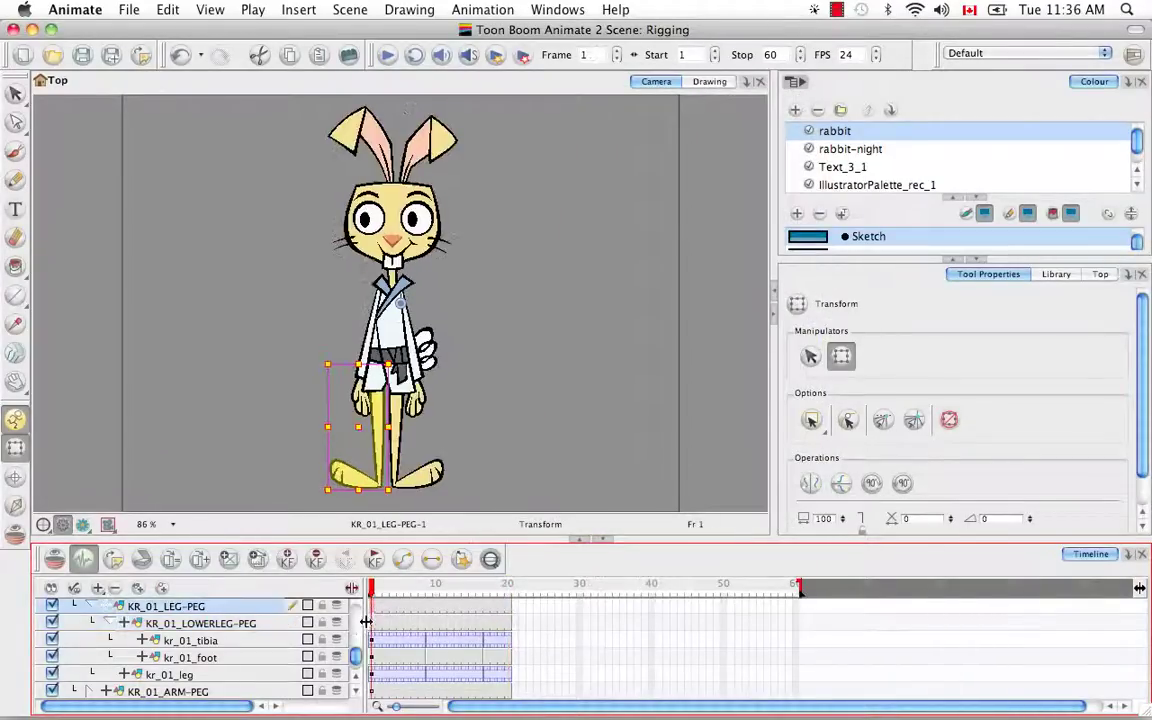
double_click(373, 676)
key(super+shift+e)
click(378, 420)
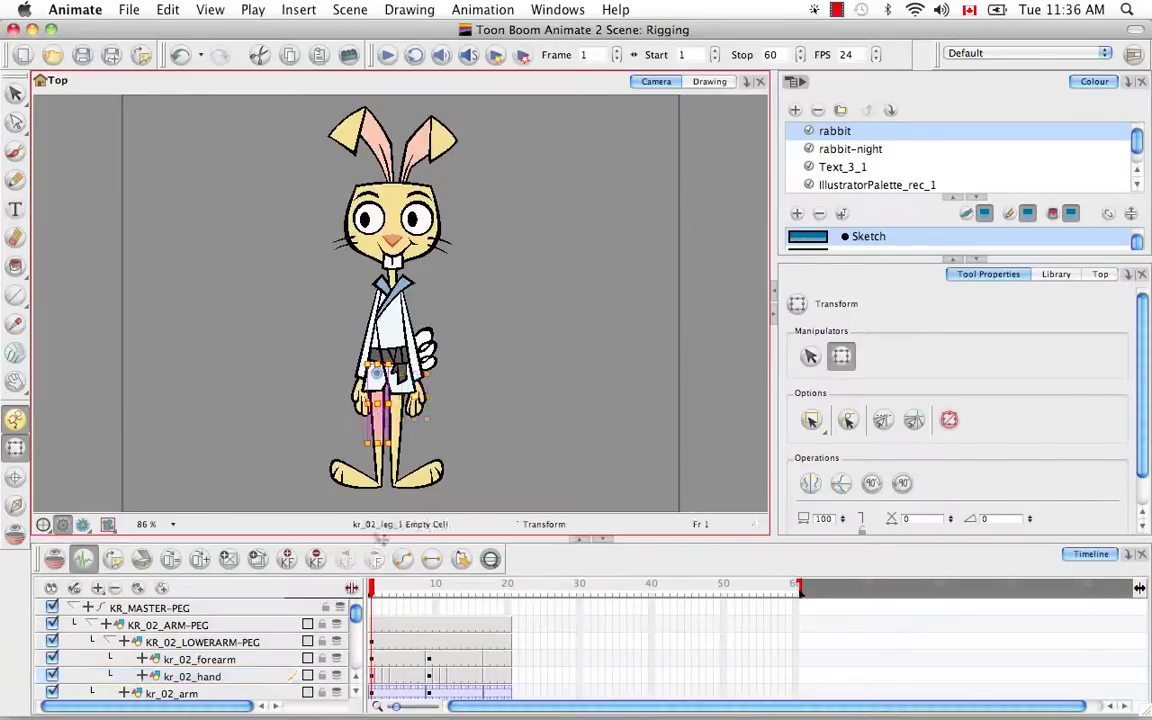
scroll(322, 610, up, 2)
click(284, 607)
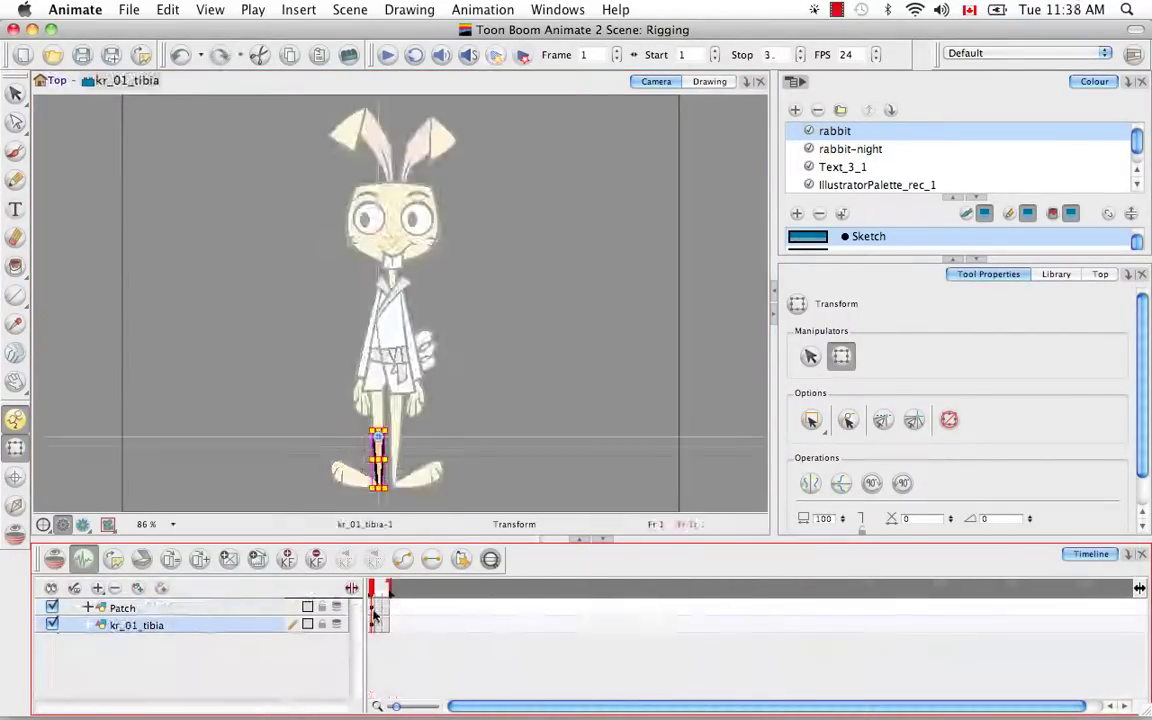
Paste Special the frame 1 cell from inside kr_01_tibia onto frame 1 of KR_01_LOWERLEG-PEG with the advanced Update Drawing Pivot option
click(56, 82)
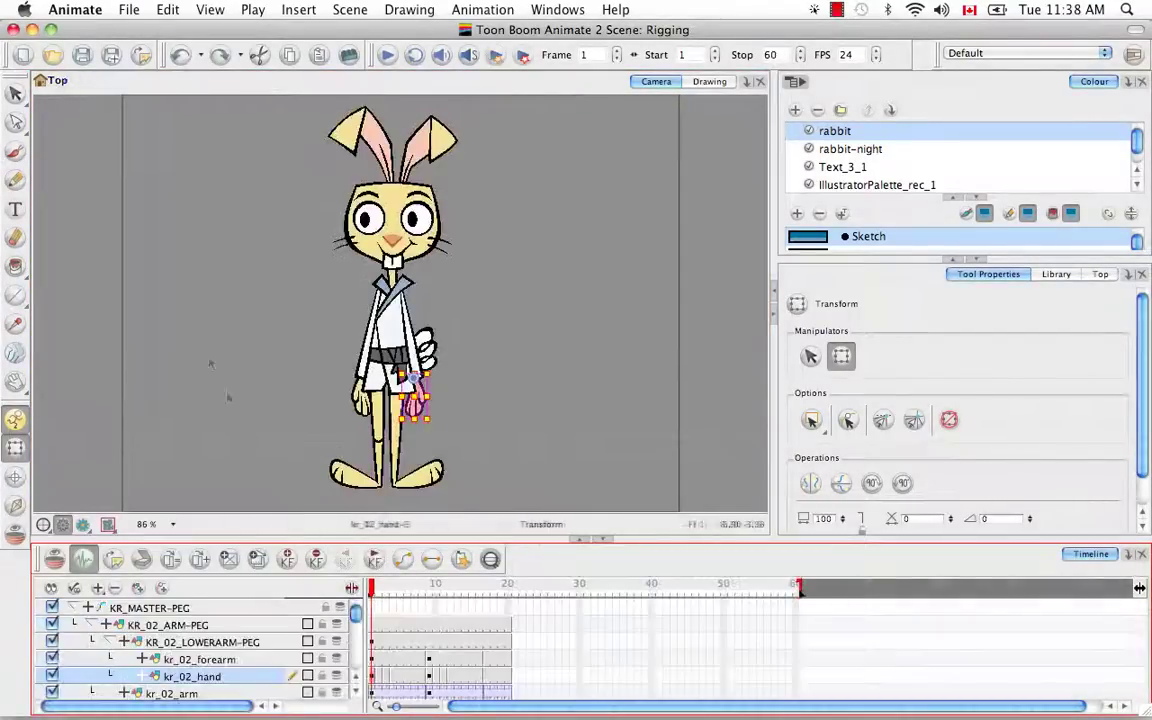
click(376, 418)
key(o)
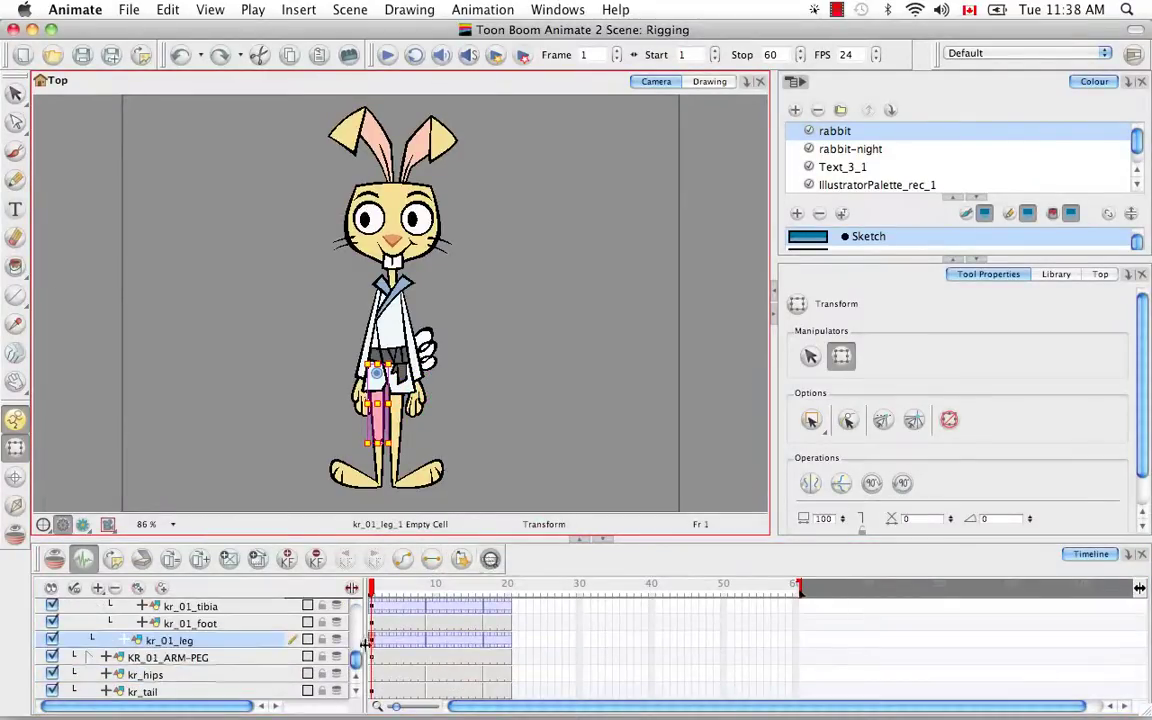
click(357, 683)
click(376, 612)
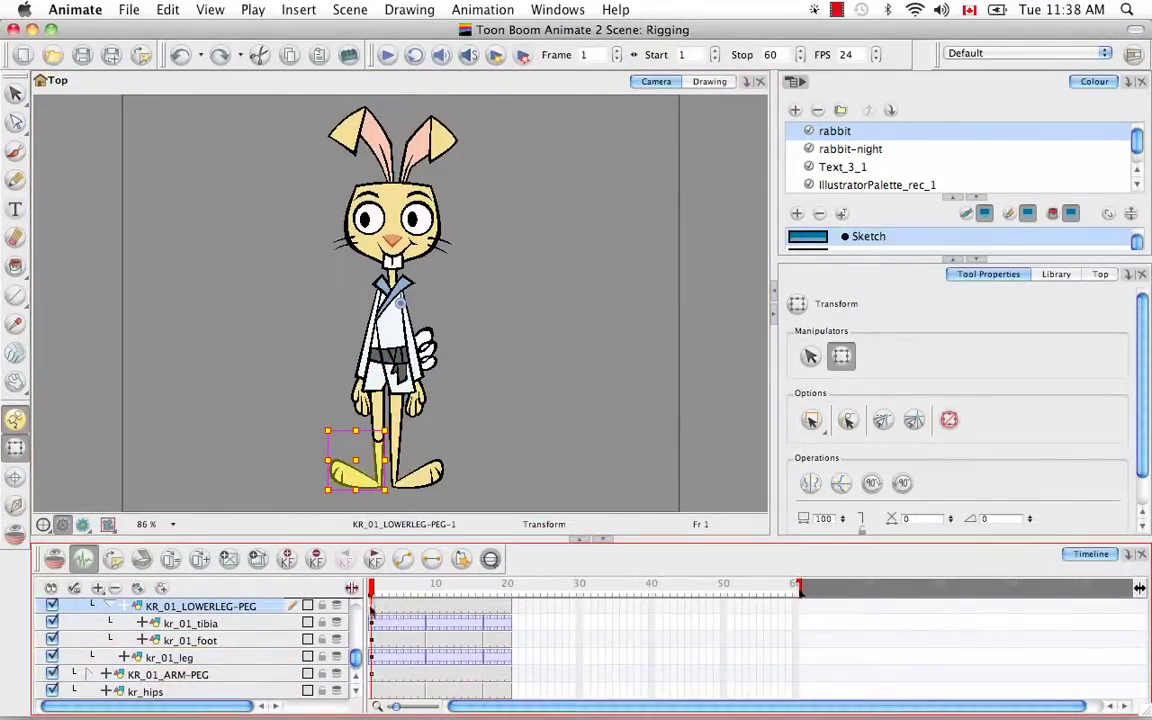
right_click(376, 612)
click(420, 504)
click(593, 58)
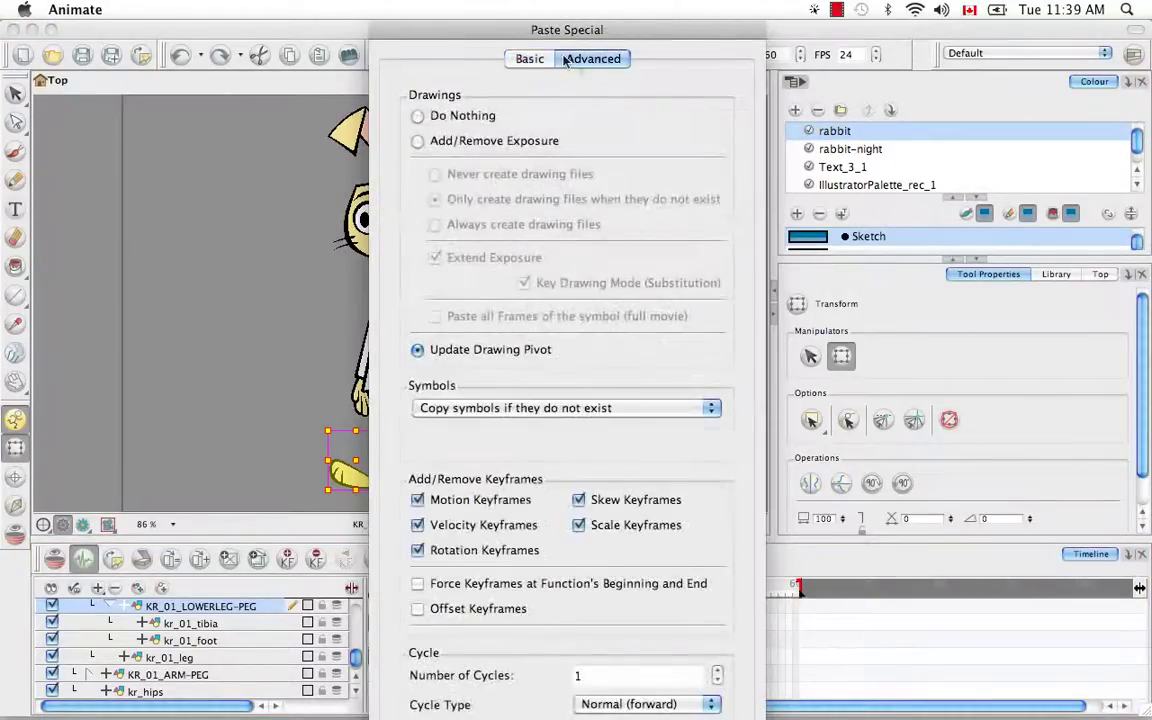
key(Return)
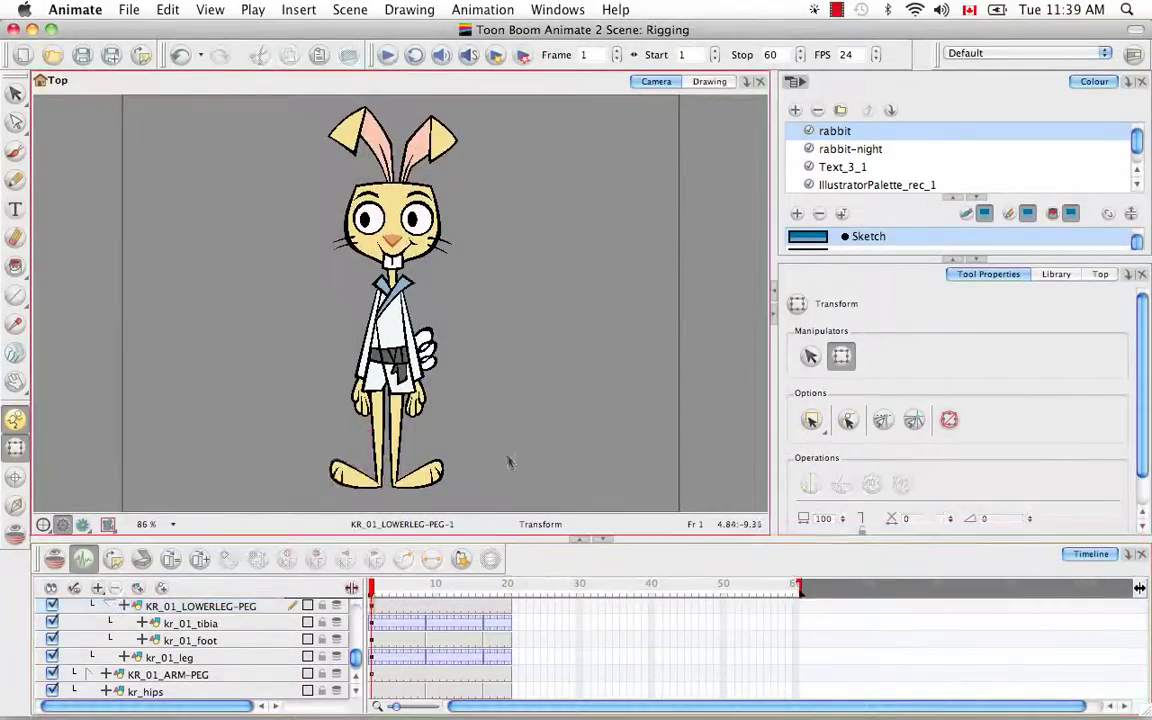
Add a drawing layer named KR_HIPS above kr_hips and parent kr_hips to it
scroll(355, 661, down, 1)
click(158, 676)
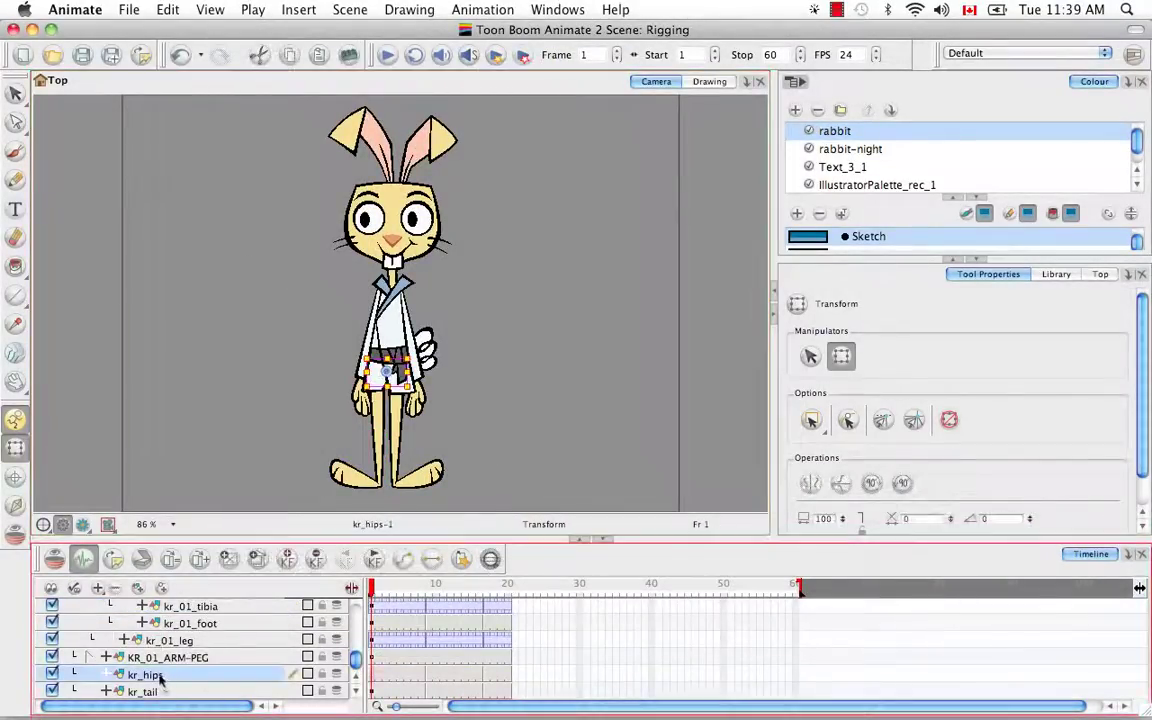
key(super+r)
double_click(155, 677)
key(BackSpace)
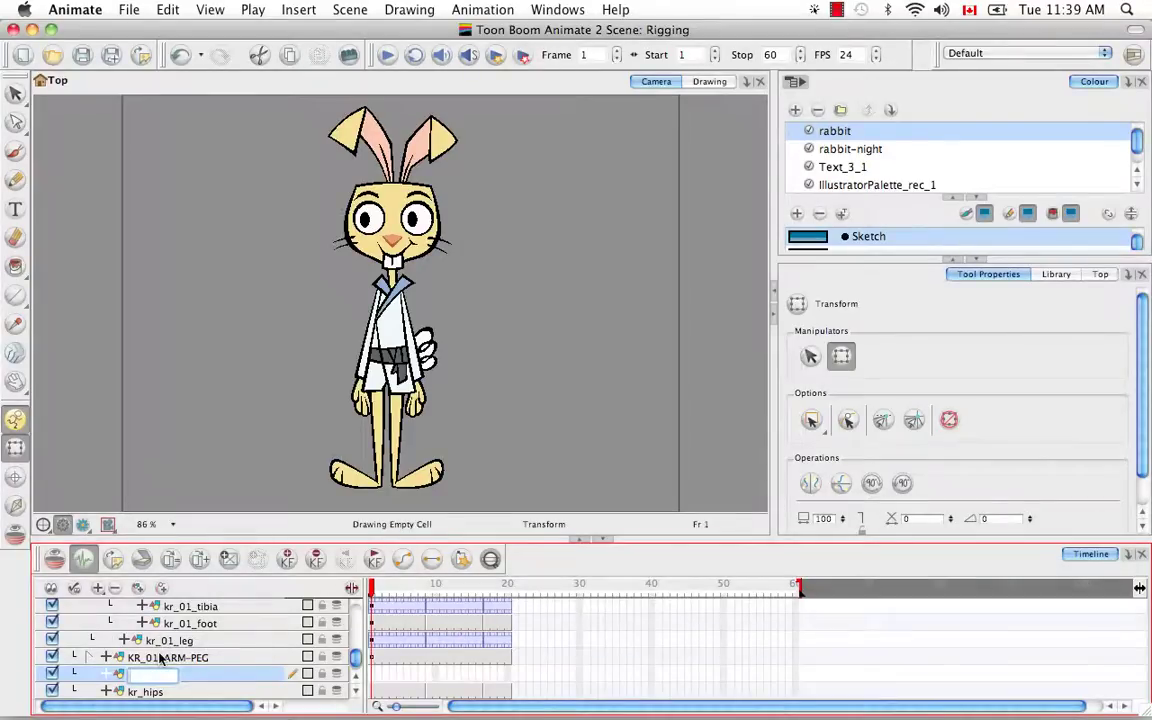
text(KR_HIPS)
key(Return)
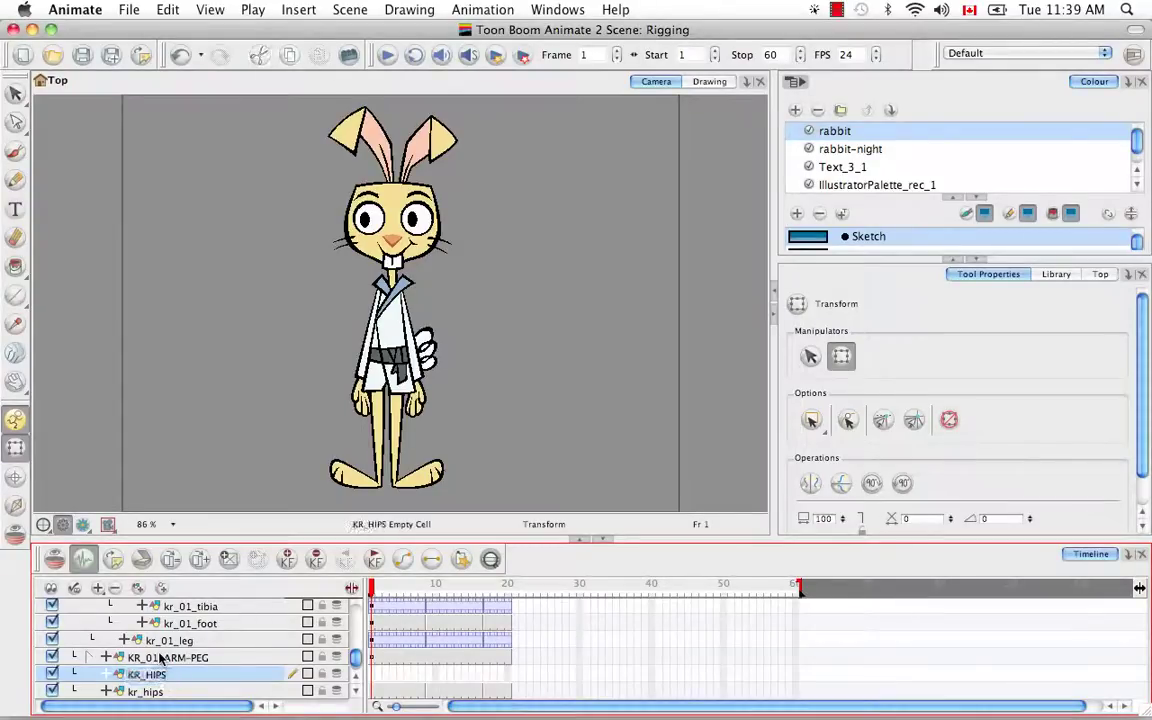
drag(158, 691, 158, 675)
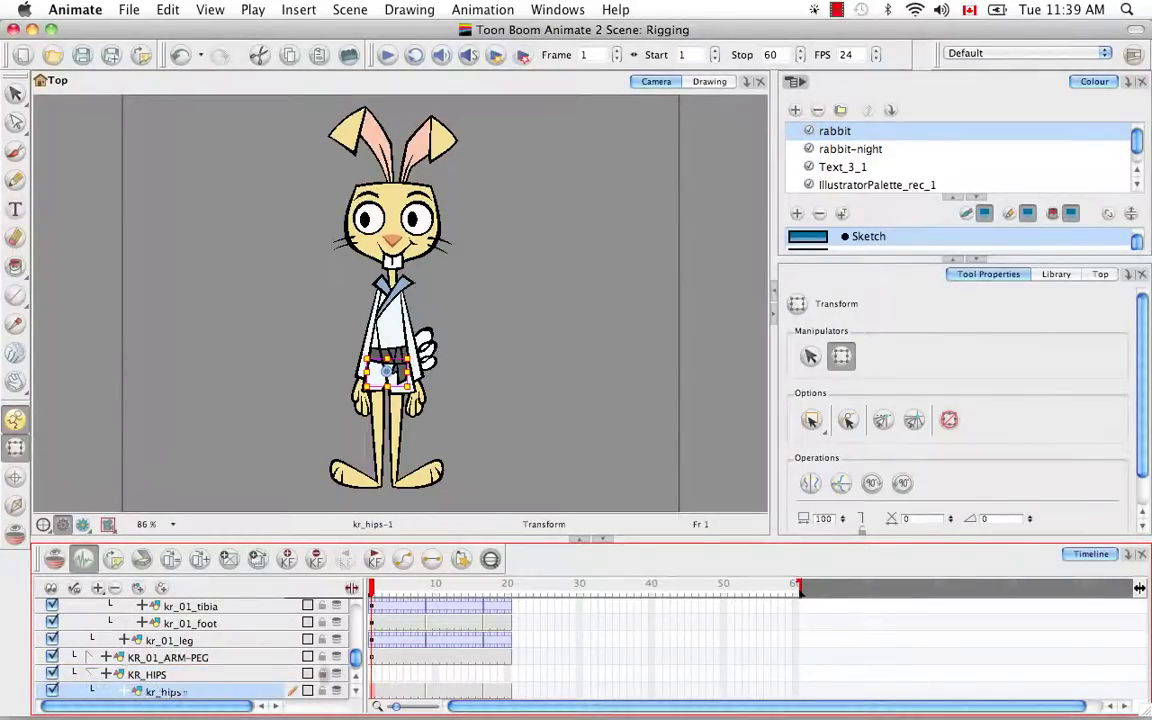
Parent KR_01_LEG-PEG and KR_02_LEG-PEG to KR_HIPS, above kr_hips, and collapse the KR_HIPS hierarchy
click(91, 674)
drag(358, 660, 359, 654)
click(91, 661)
mouse_move(160, 661)
mouse_down()
mouse_move(161, 694)
mouse_move(158, 677)
mouse_up()
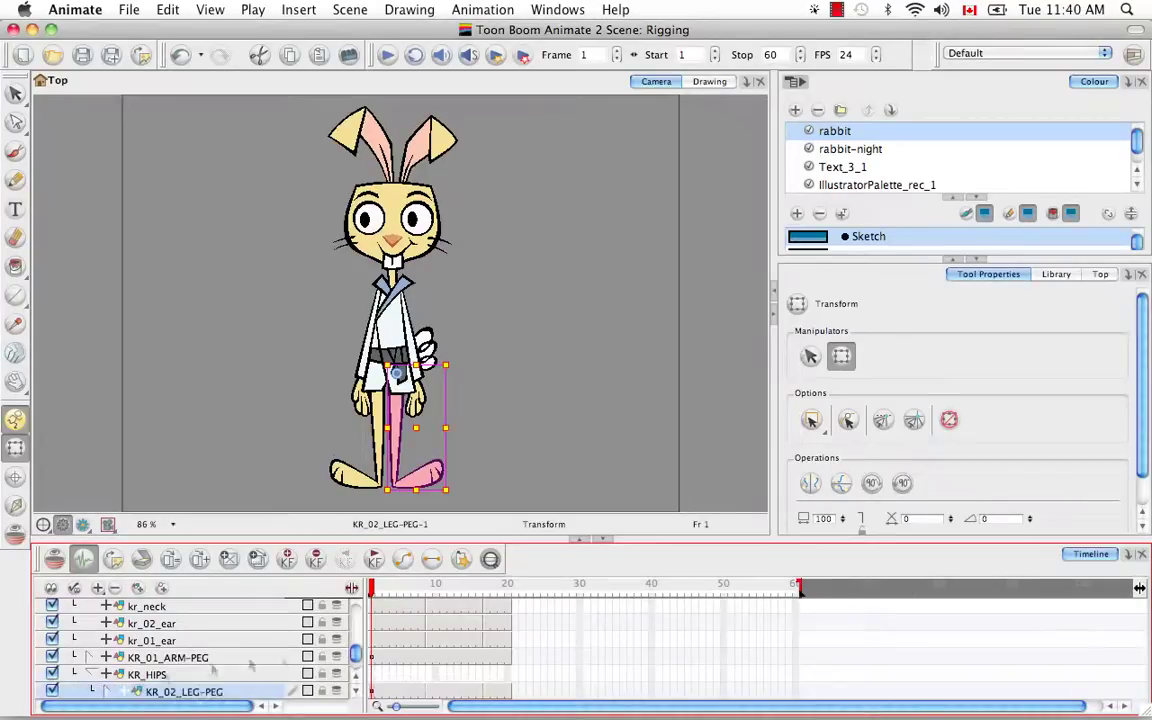
click(358, 697)
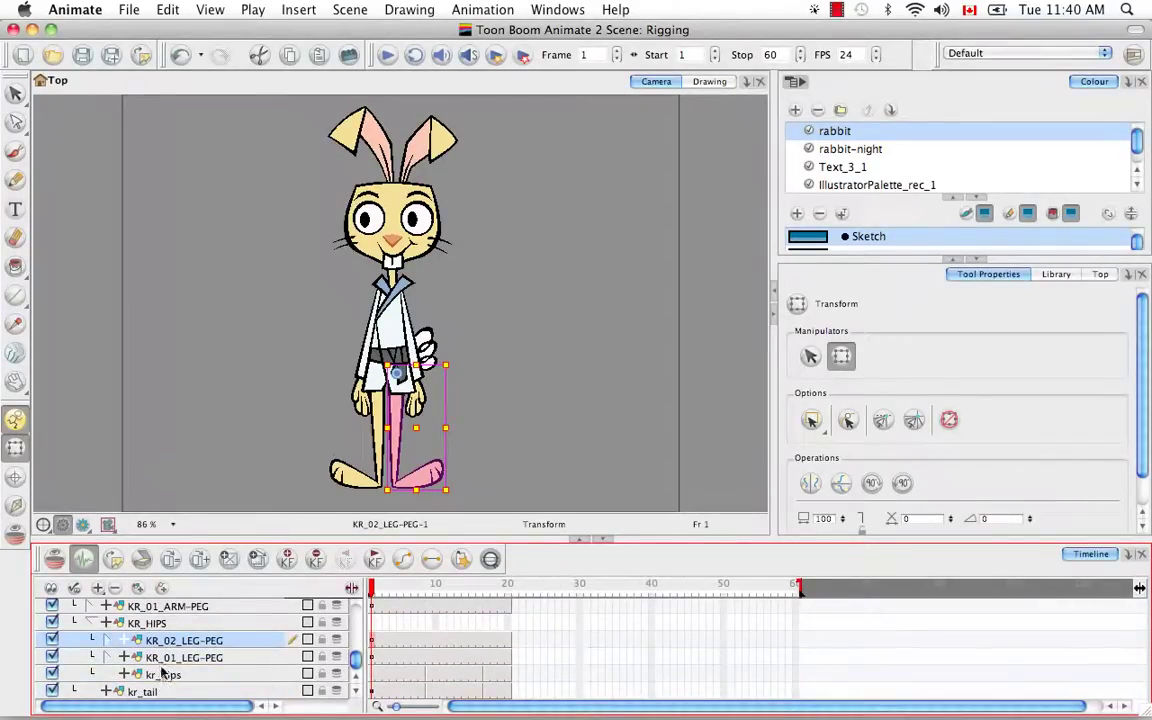
click(92, 622)
Add a drawing layer named KR_01_EYE-PEG directly above kr_01_eyelid
scroll(358, 681, up, 6)
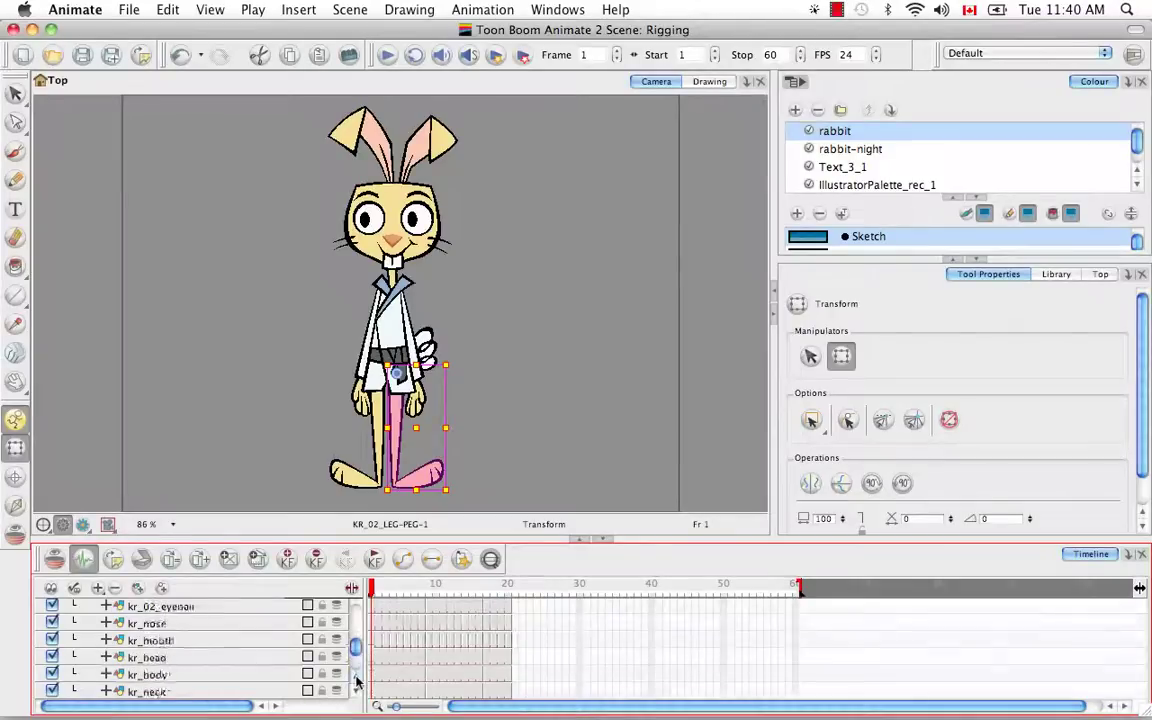
scroll(358, 681, up, 1)
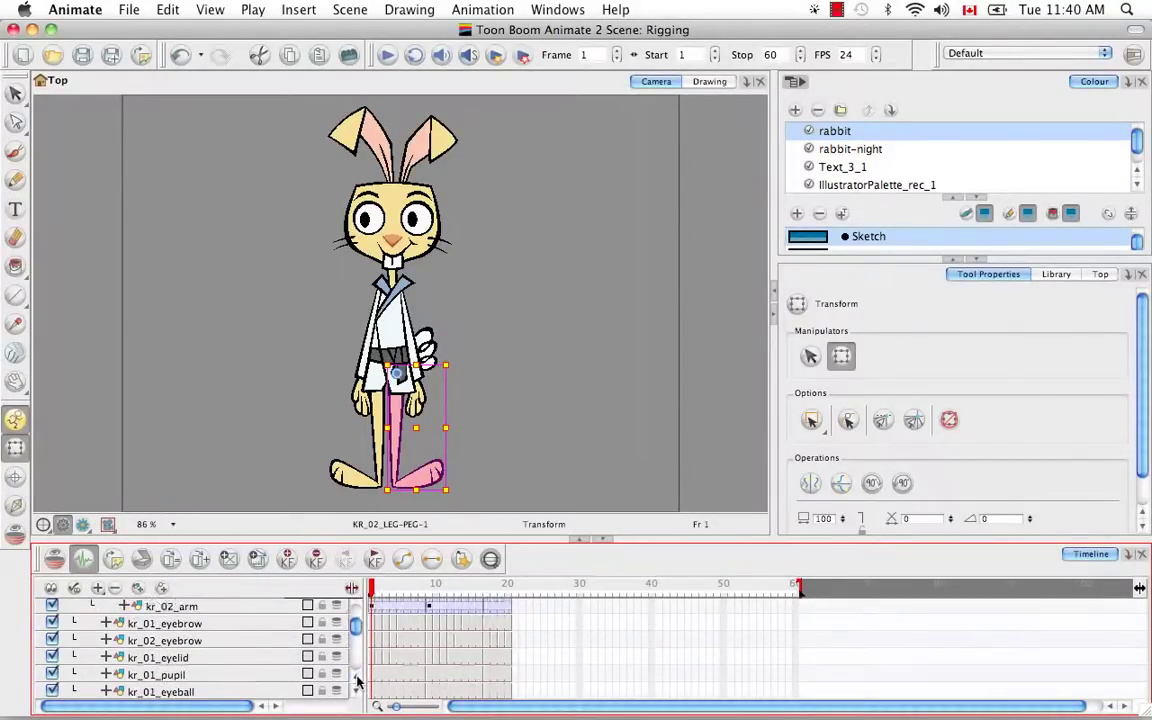
click(197, 659)
click(141, 590)
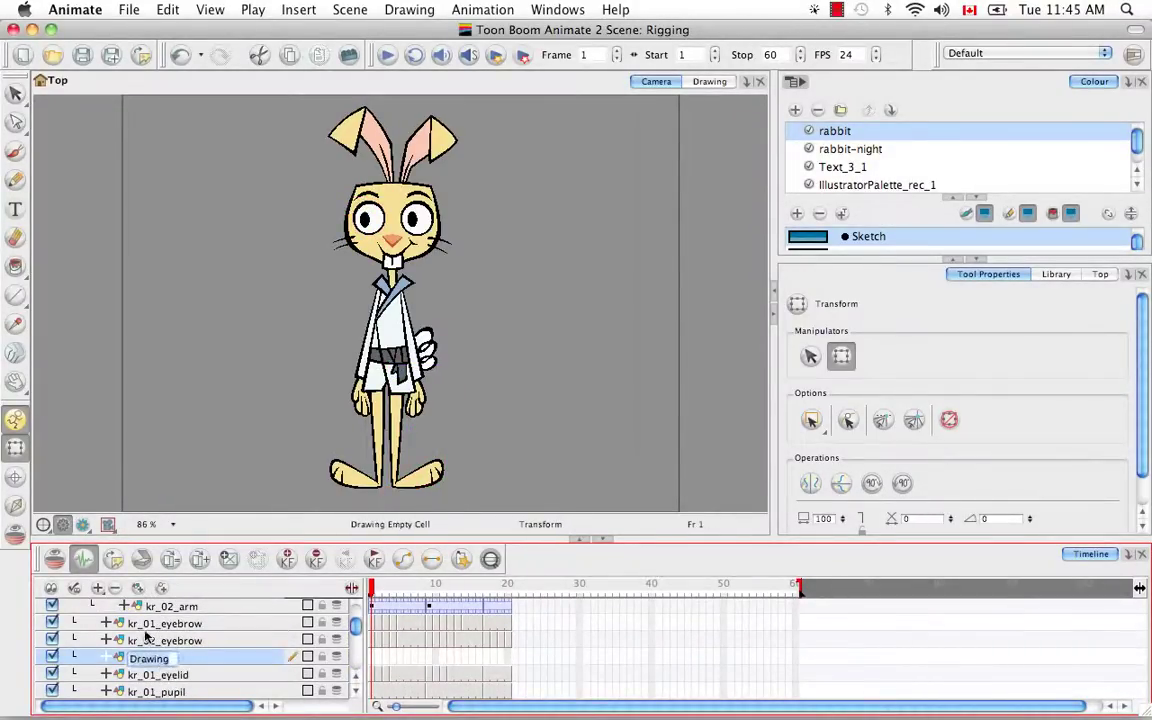
key(BackSpace)
text(KR_01_EYE-PEG)
key(Return)
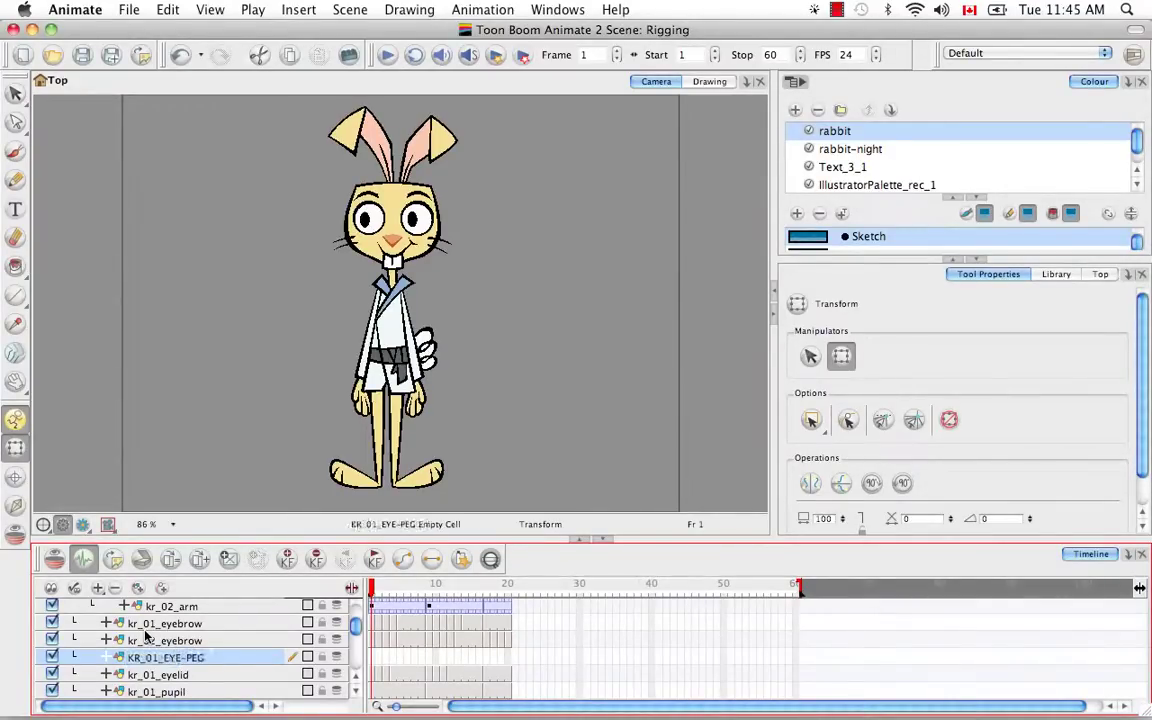
Parent kr_01_eyelid, kr_01_pupil and kr_01_eyeball to KR_01_EYE-PEG, ordered eyelid, pupil, eyeball
drag(176, 679, 181, 624)
click(358, 693)
click(358, 693)
drag(202, 674, 198, 625)
mouse_move(199, 675)
mouse_down()
mouse_move(198, 634)
mouse_move(202, 660)
mouse_up()
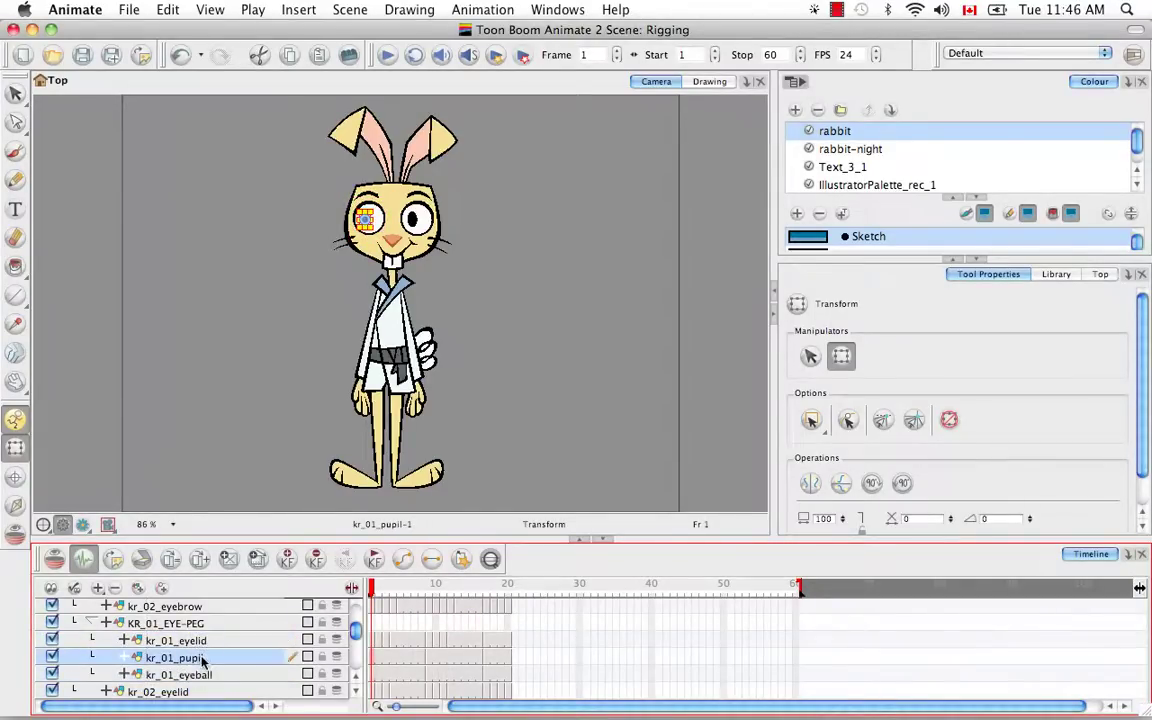
Add a drawing layer named KR_02_EYE-PEG directly above kr_02_eyelid
click(160, 691)
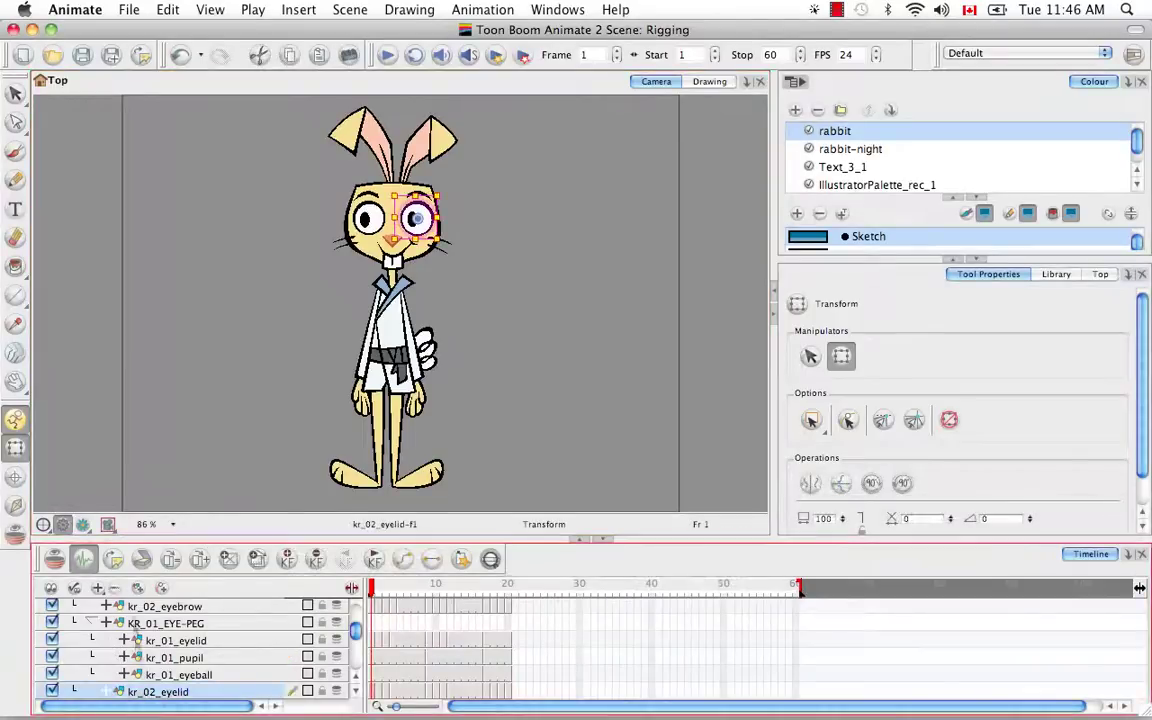
click(138, 589)
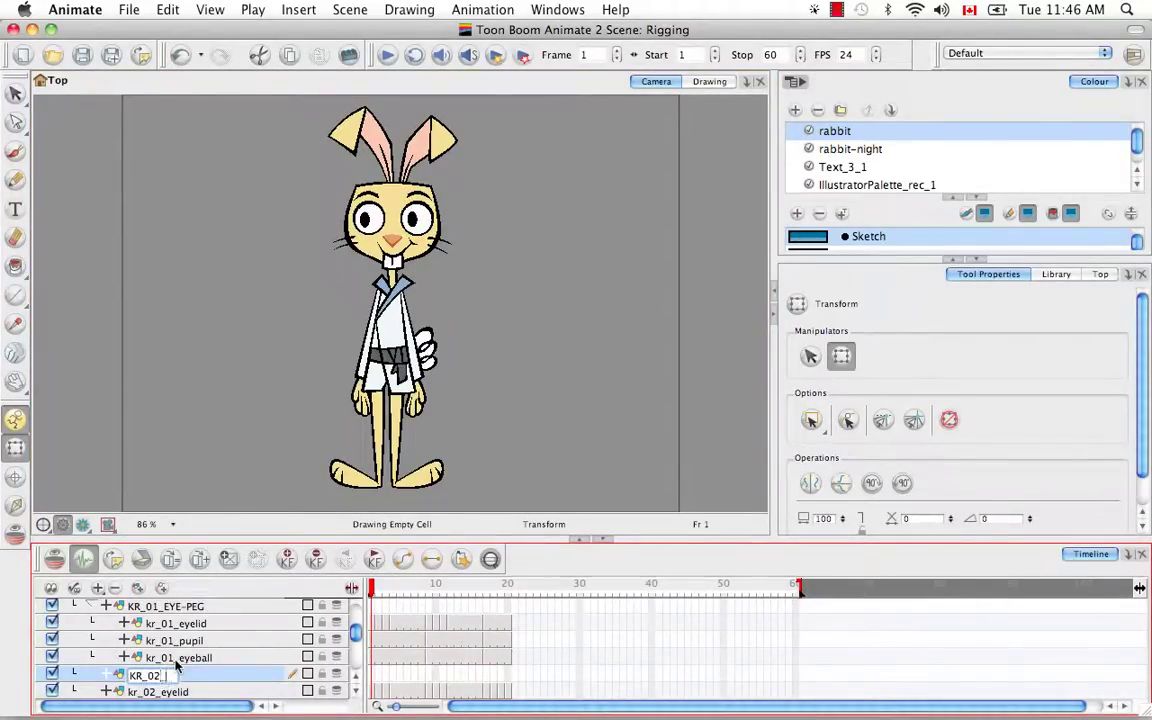
key(Return)
Parent kr_02_eyelid, kr_02_pupil and kr_02_eyeball to KR_02_EYE-PEG in that order and collapse both eye pegs
drag(178, 692, 178, 641)
click(355, 691)
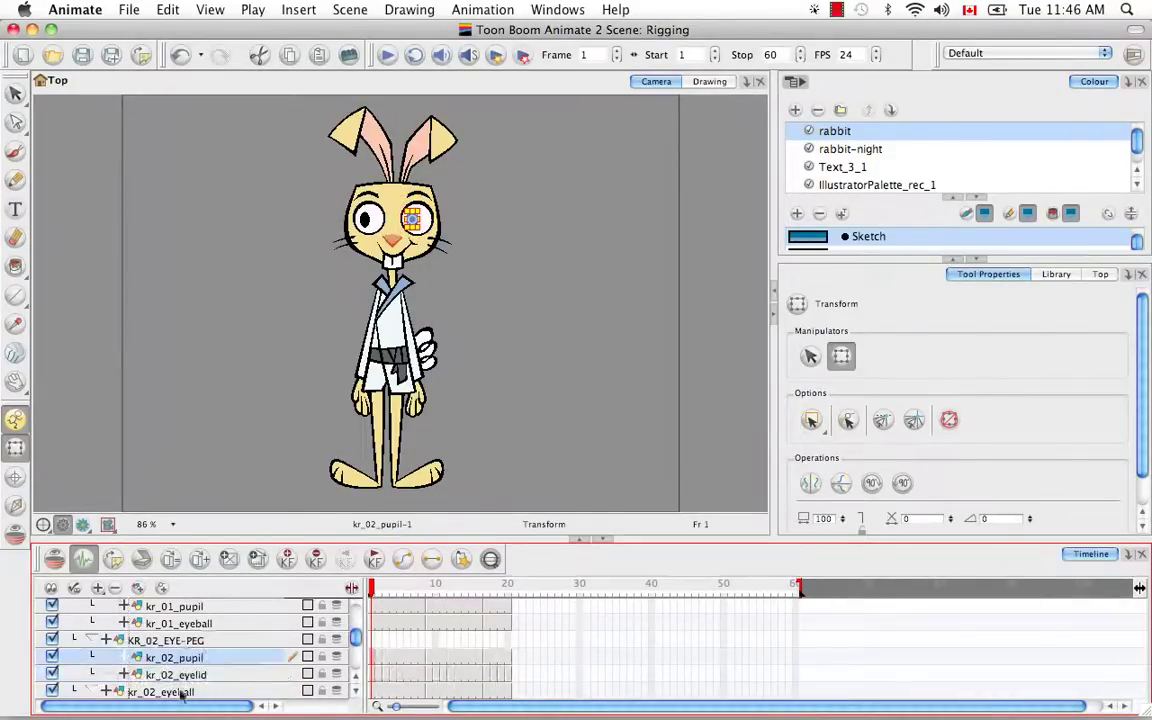
click(183, 692)
drag(183, 692, 178, 641)
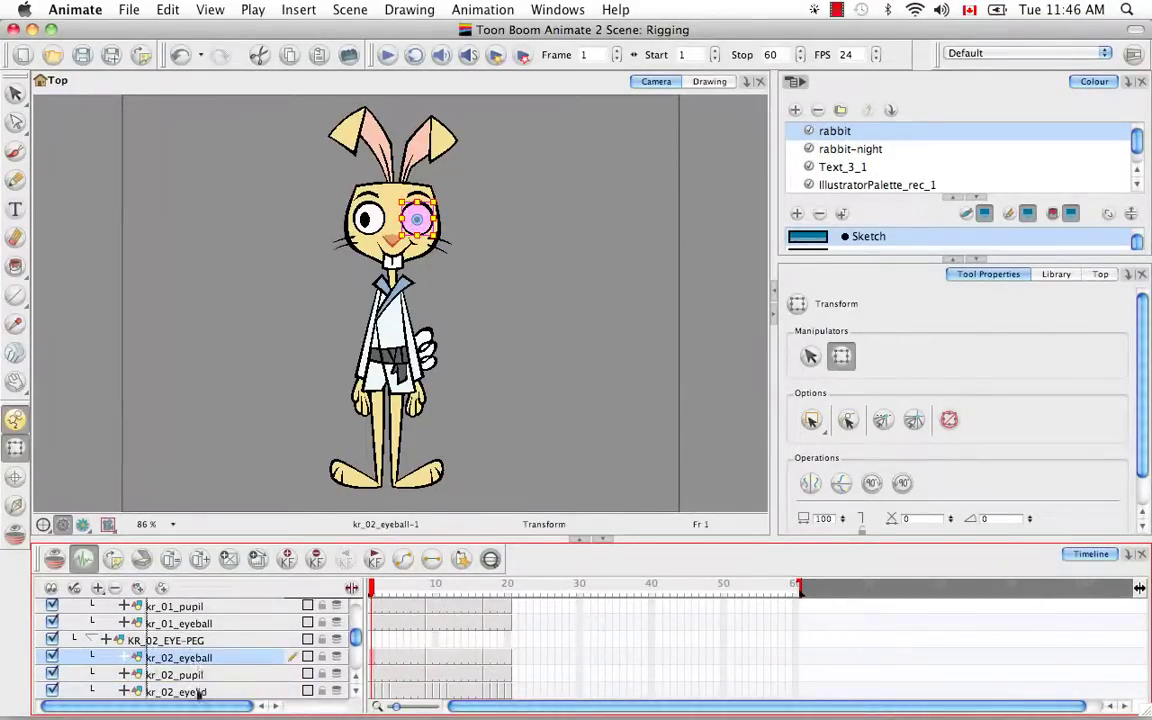
drag(185, 689, 180, 641)
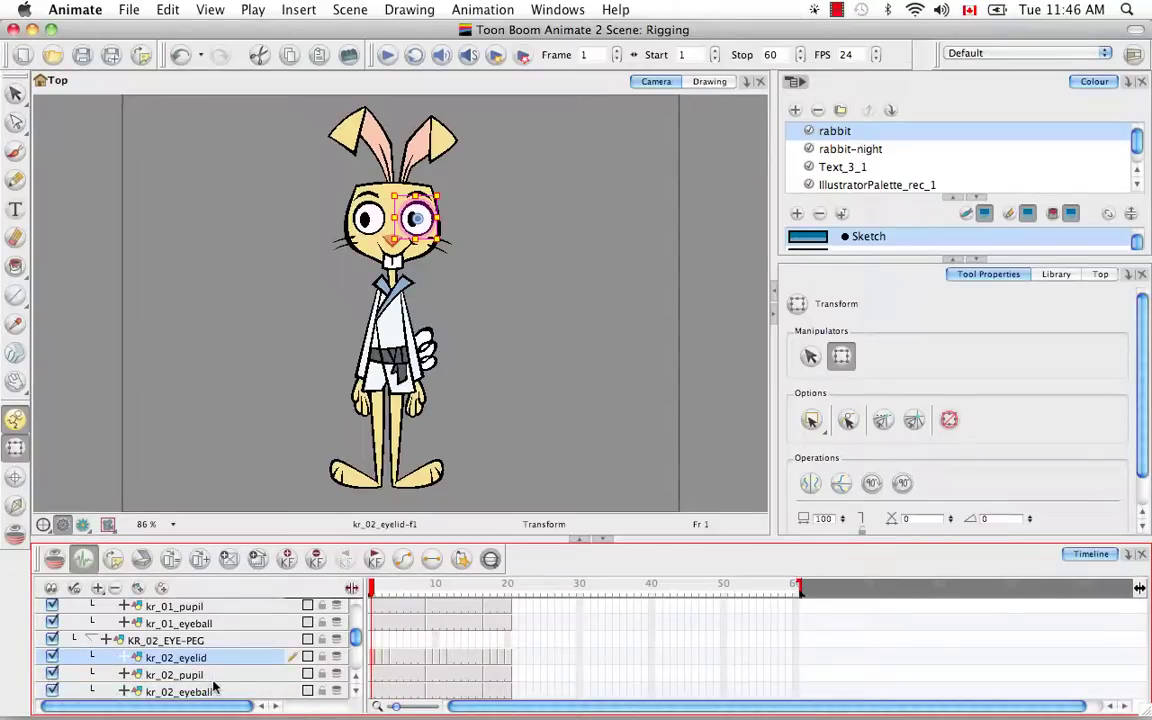
click(105, 640)
scroll(180, 640, up, 2)
click(105, 606)
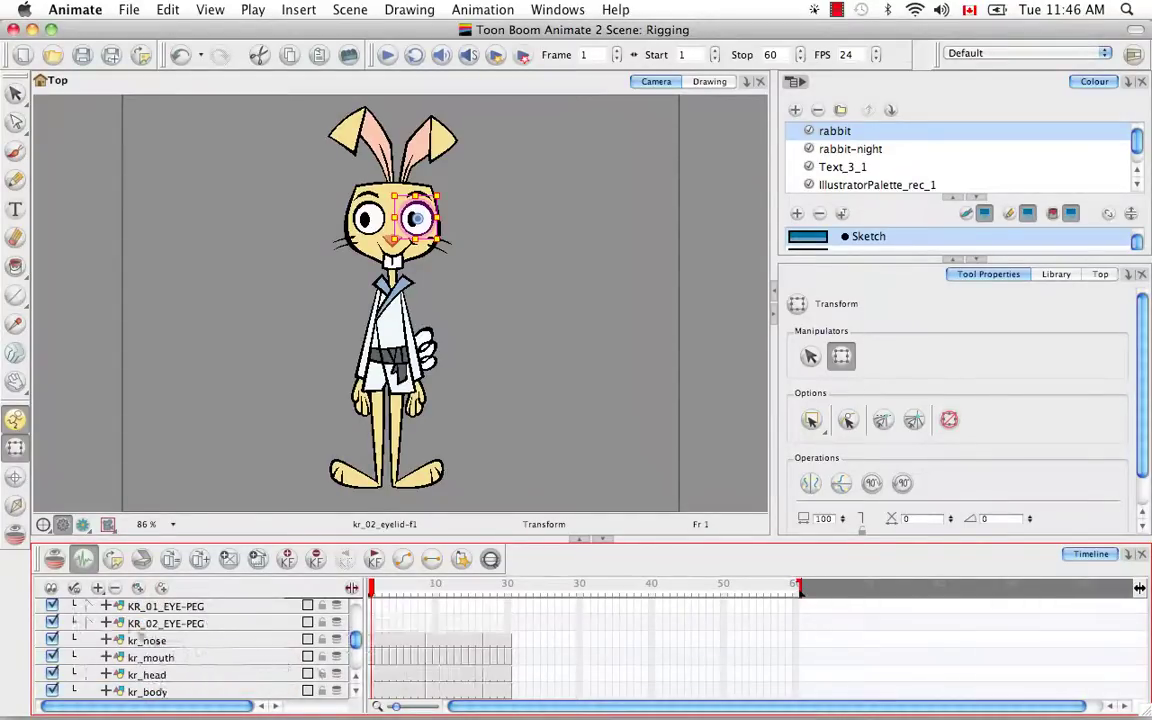
Add a drawing layer named KR_FACIALFEATURES directly above kr_01_eyebrow
scroll(320, 615, up, 8)
click(123, 640)
click(105, 623)
scroll(200, 650, down, 1)
click(160, 623)
click(138, 589)
text(KR_FACIALFEAT)
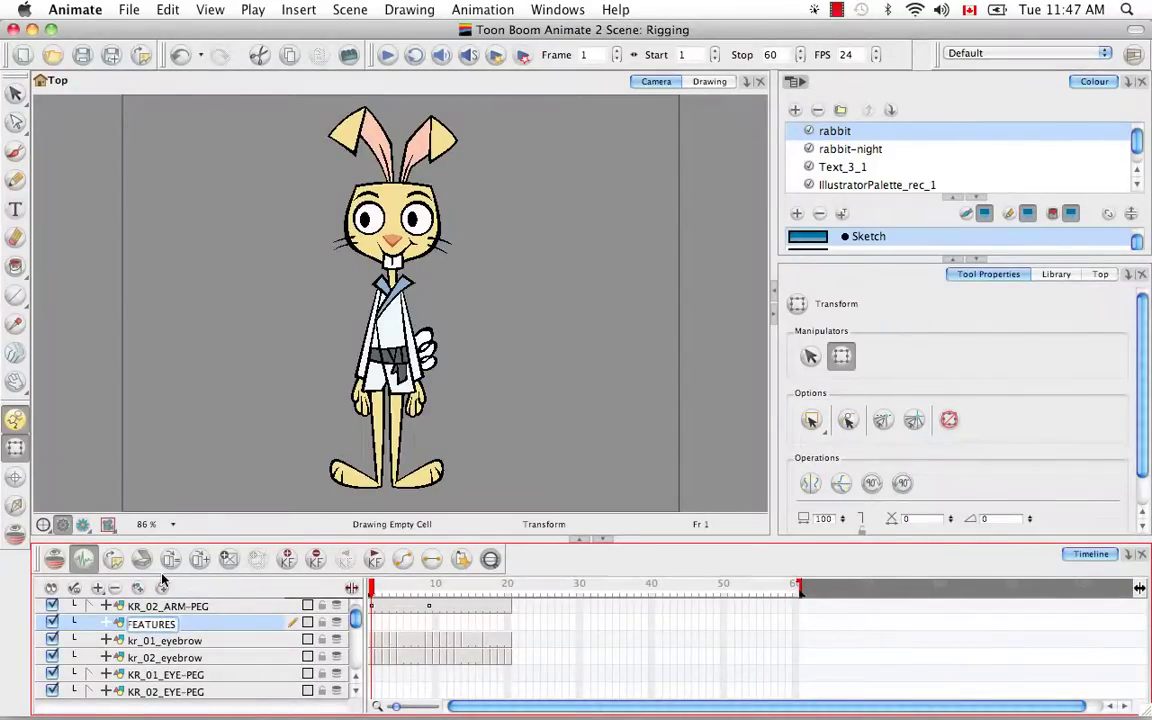
key(Return)
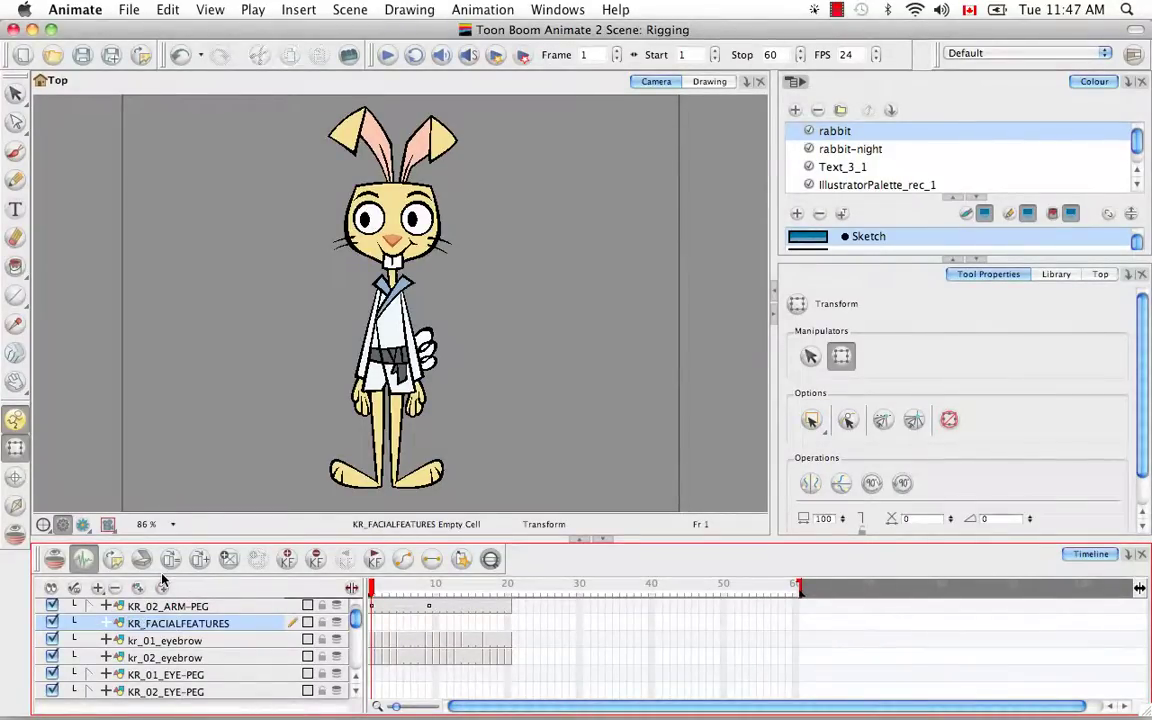
Parent both eyebrows, both eye pegs, kr_nose and kr_mouth to KR_FACIALFEATURES and collapse it
drag(181, 643, 186, 624)
drag(182, 675, 182, 624)
drag(182, 691, 188, 625)
click(358, 692)
drag(152, 691, 170, 611)
double_click(358, 692)
drag(157, 678, 180, 620)
click(105, 626)
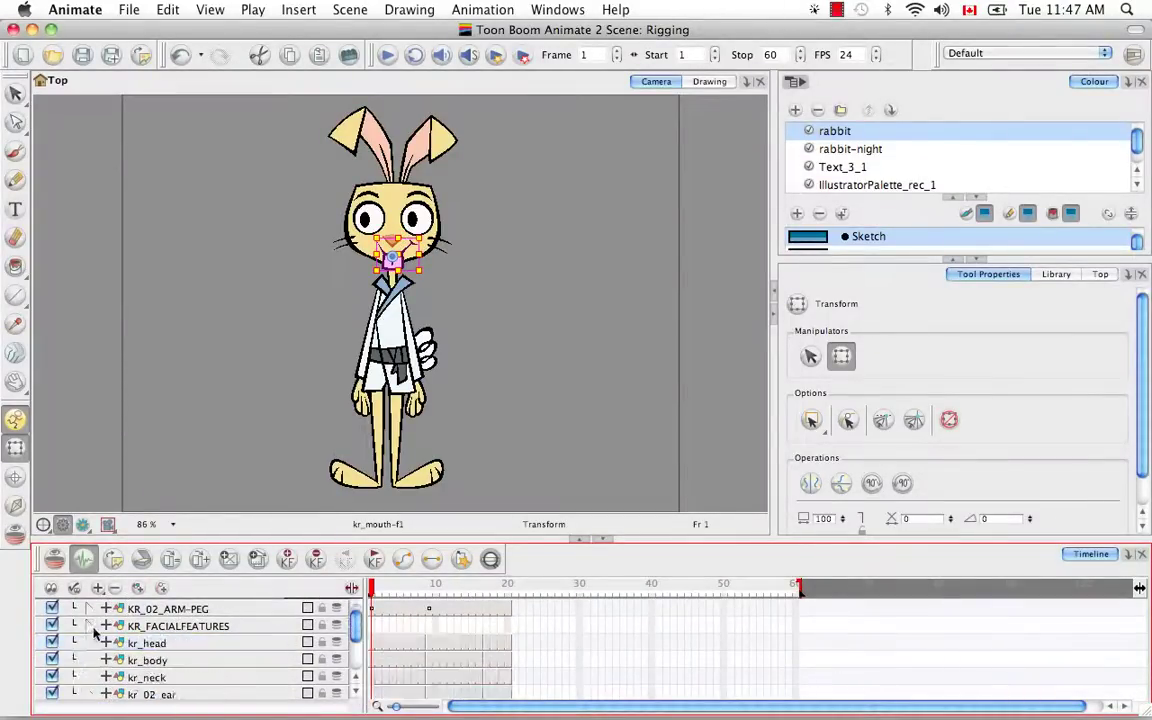
Add a drawing layer named KR_HEAD-PEG directly above kr_head
click(150, 645)
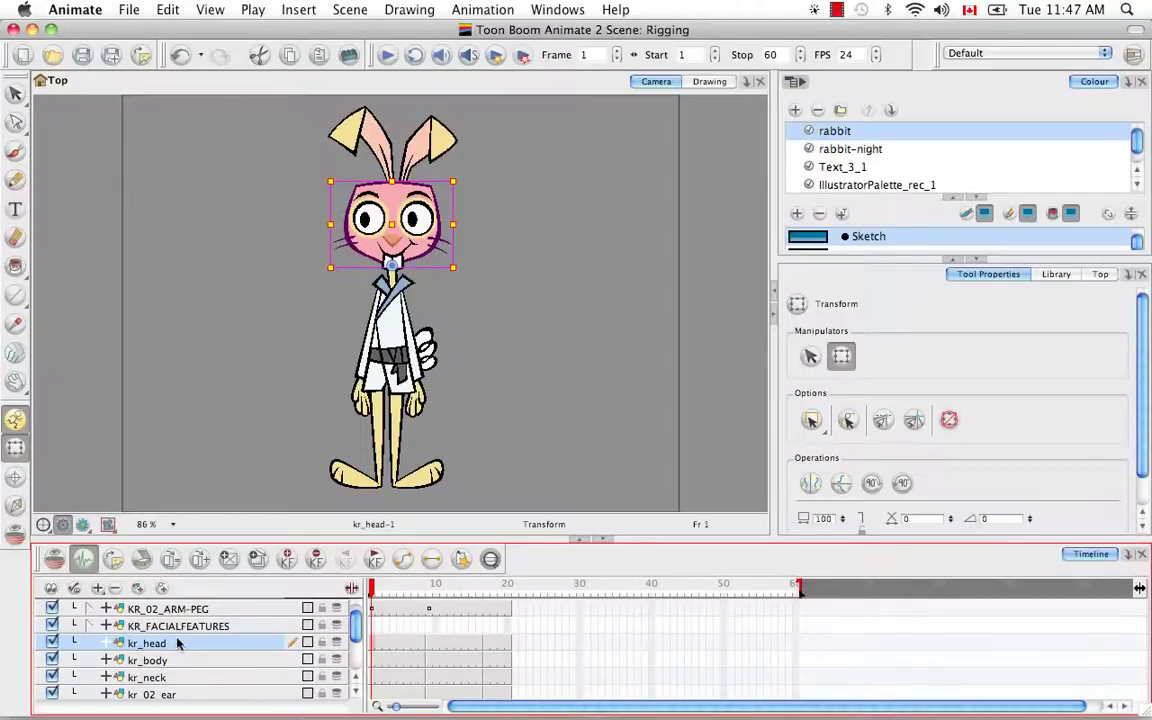
key(super+r)
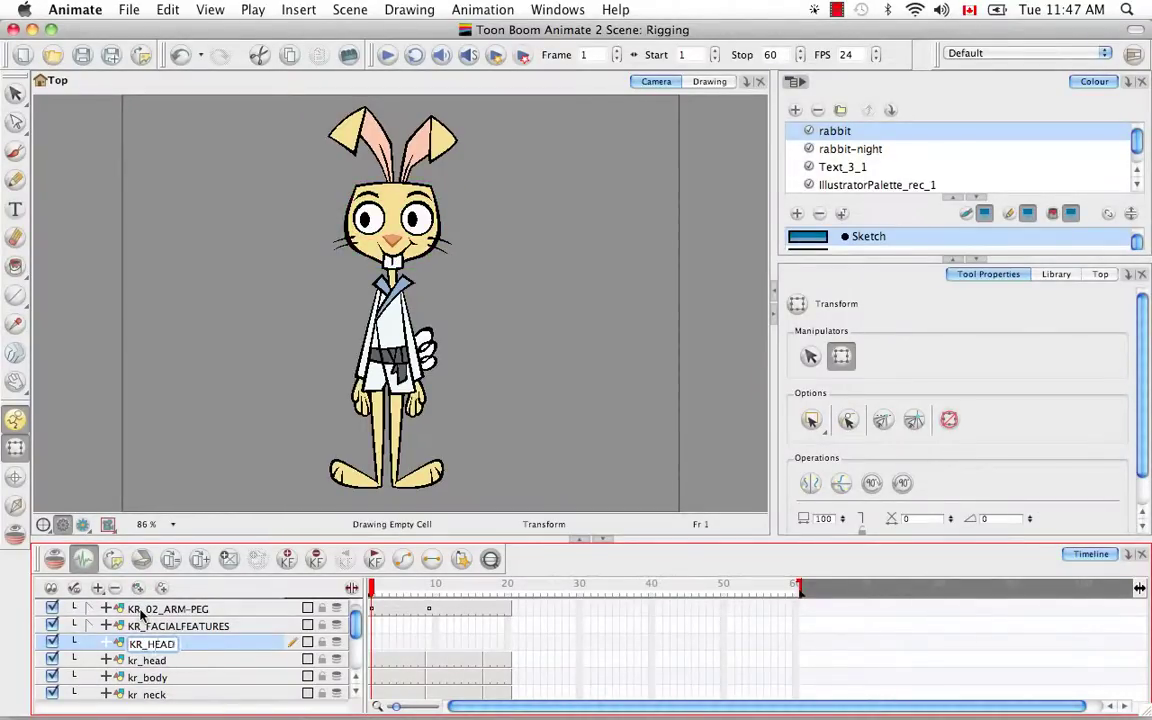
key(Return)
Parent KR_FACIALFEATURES, kr_head, kr_02_ear and kr_01_ear to KR_HEAD-PEG and collapse it
drag(158, 627, 173, 647)
drag(156, 661, 183, 615)
click(354, 693)
click(203, 662)
shift+click(211, 677)
scroll(190, 662, down, 1)
drag(179, 681, 178, 641)
click(224, 458)
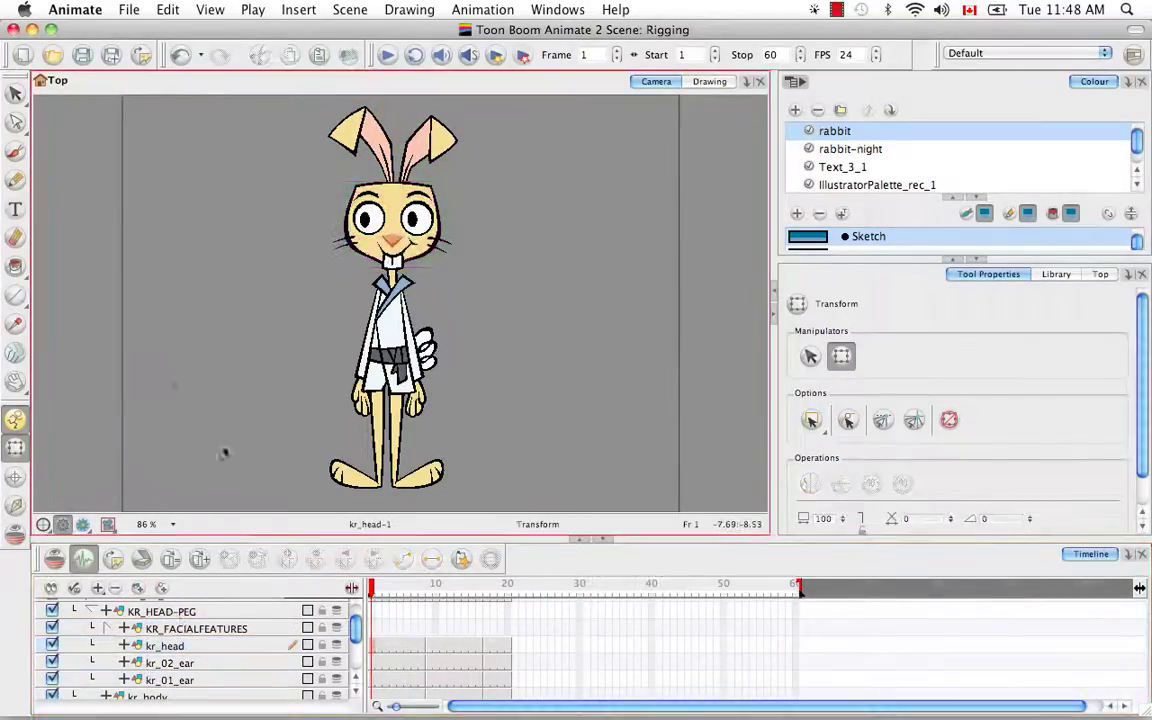
click(100, 619)
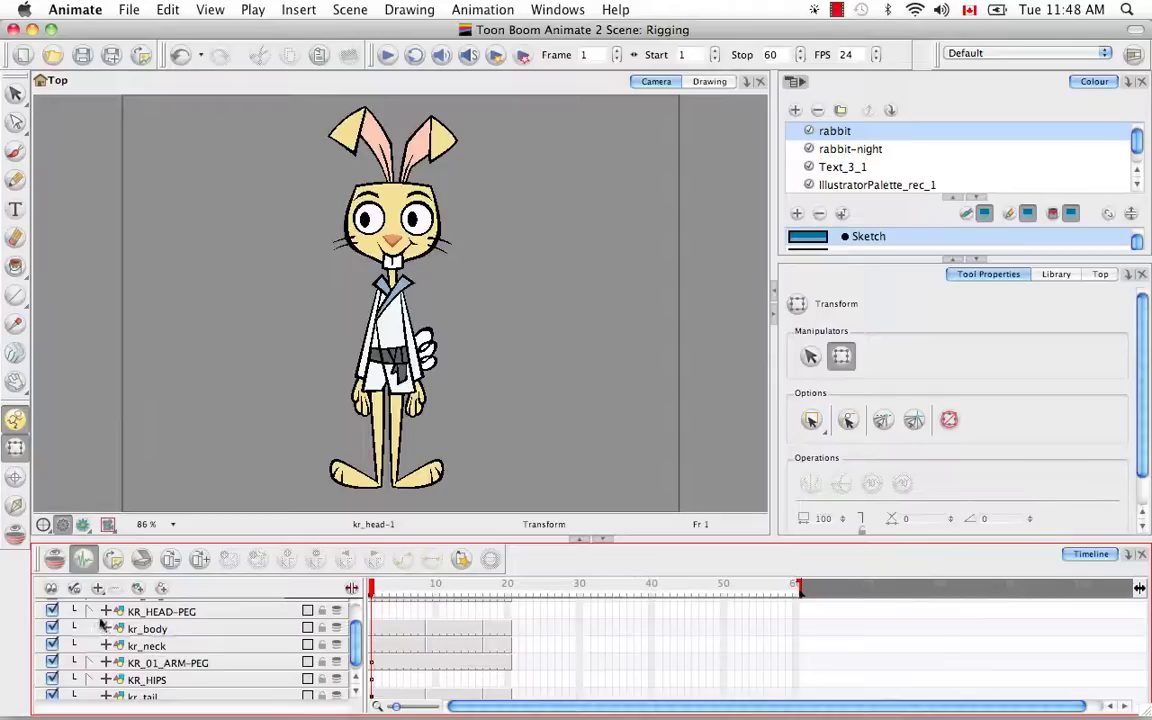
Add a drawing layer named KR_NECK-PEG directly above kr_neck
click(175, 611)
click(190, 646)
key(ctrl+r)
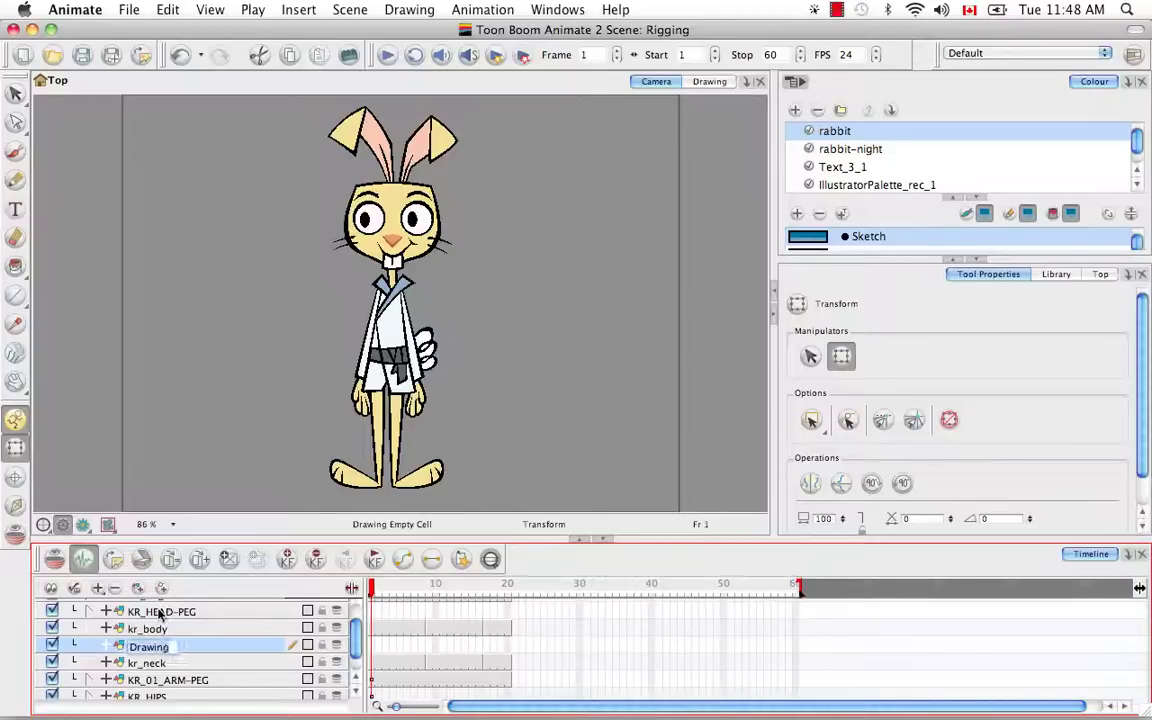
key(Return)
Parent KR_HEAD-PEG and kr_neck to KR_NECK-PEG, check the selection of each peg, and collapse the neck hierarchy
drag(150, 611, 150, 648)
click(222, 448)
click(190, 628)
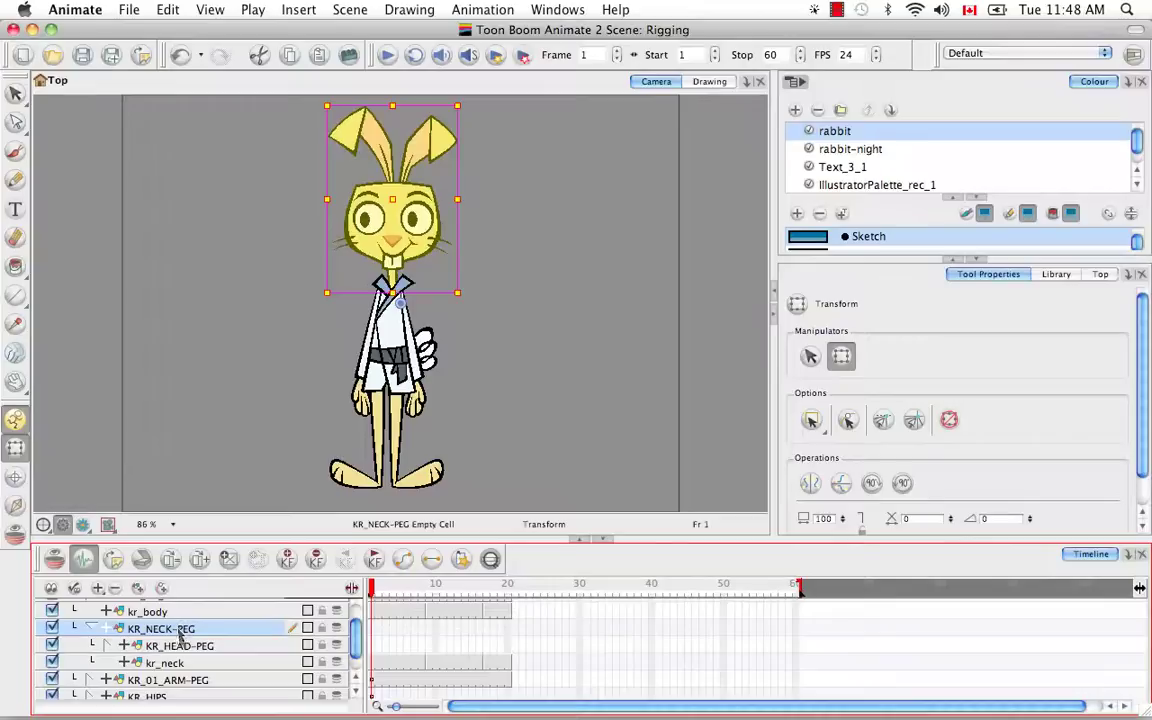
click(183, 649)
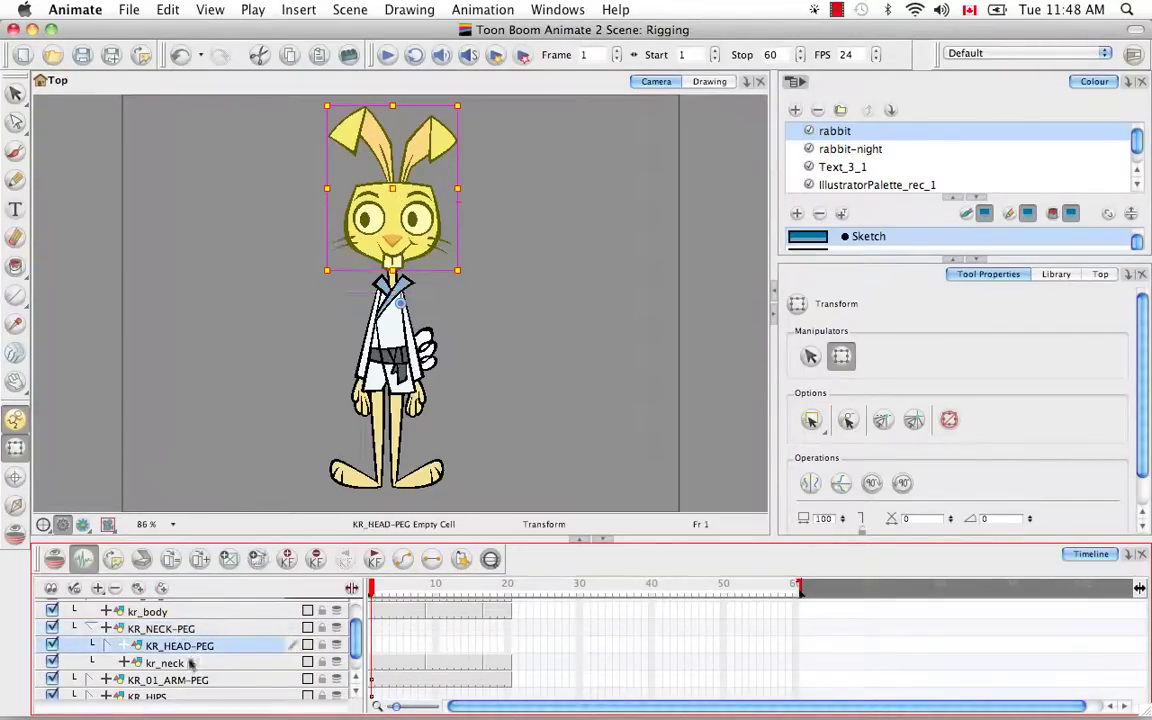
click(93, 626)
scroll(348, 670, up, 1)
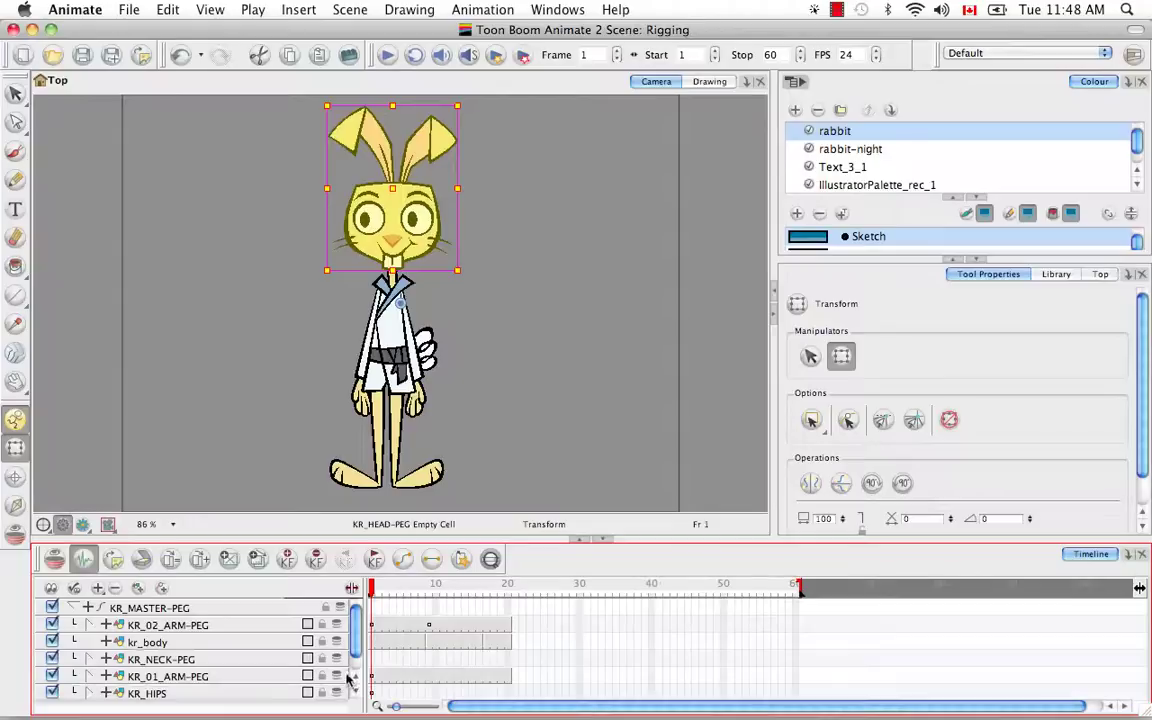
Add a drawing layer named KR_BODY-PEG directly above kr_body
click(146, 644)
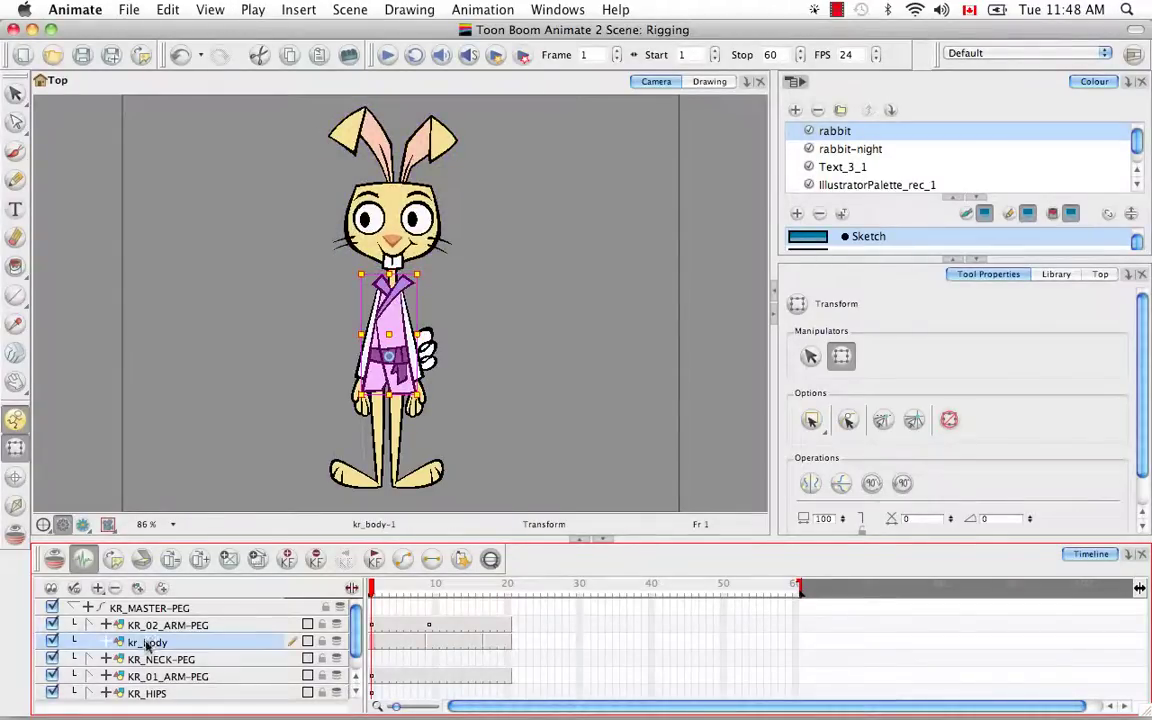
click(139, 590)
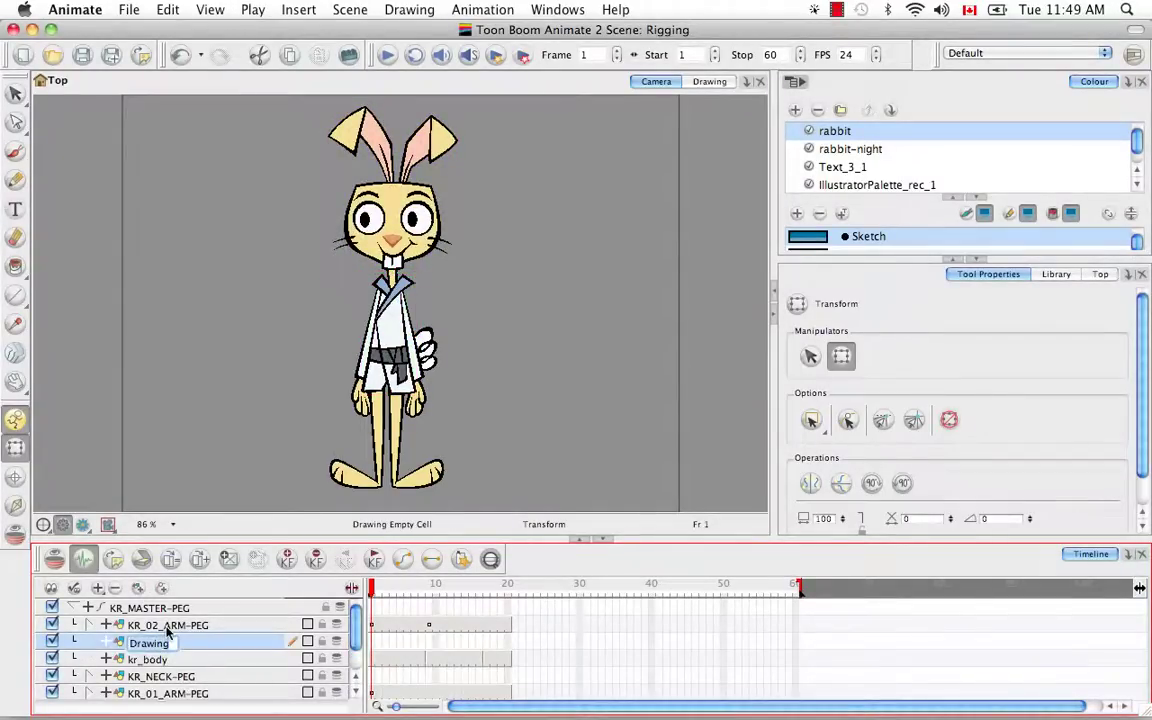
text(KR_BODY-PEG)
key(Return)
Parent kr_body, KR_01_ARM-PEG, KR_02_ARM-PEG and kr_tail to KR_BODY-PEG in that order and collapse it
drag(170, 636, 168, 641)
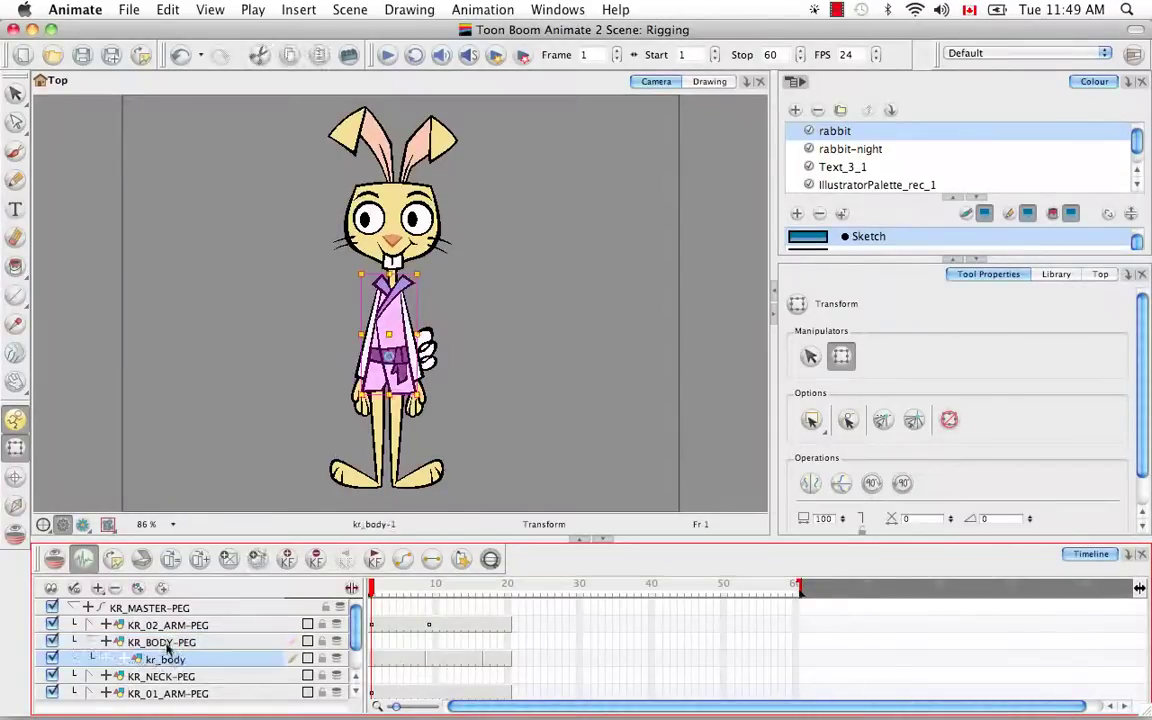
click(356, 694)
drag(177, 611, 182, 628)
click(356, 678)
drag(193, 692, 162, 626)
click(356, 694)
click(356, 694)
drag(160, 692, 187, 627)
click(195, 677)
shift+click(197, 692)
drag(197, 679, 196, 627)
drag(168, 677, 181, 644)
click(219, 466)
click(356, 692)
click(93, 608)
Add a drawing layer named KR_UPPERBODY-PEG under KR_MASTER-PEG and parent KR_BODY-PEG and KR_NECK-PEG to it
key(super+r)
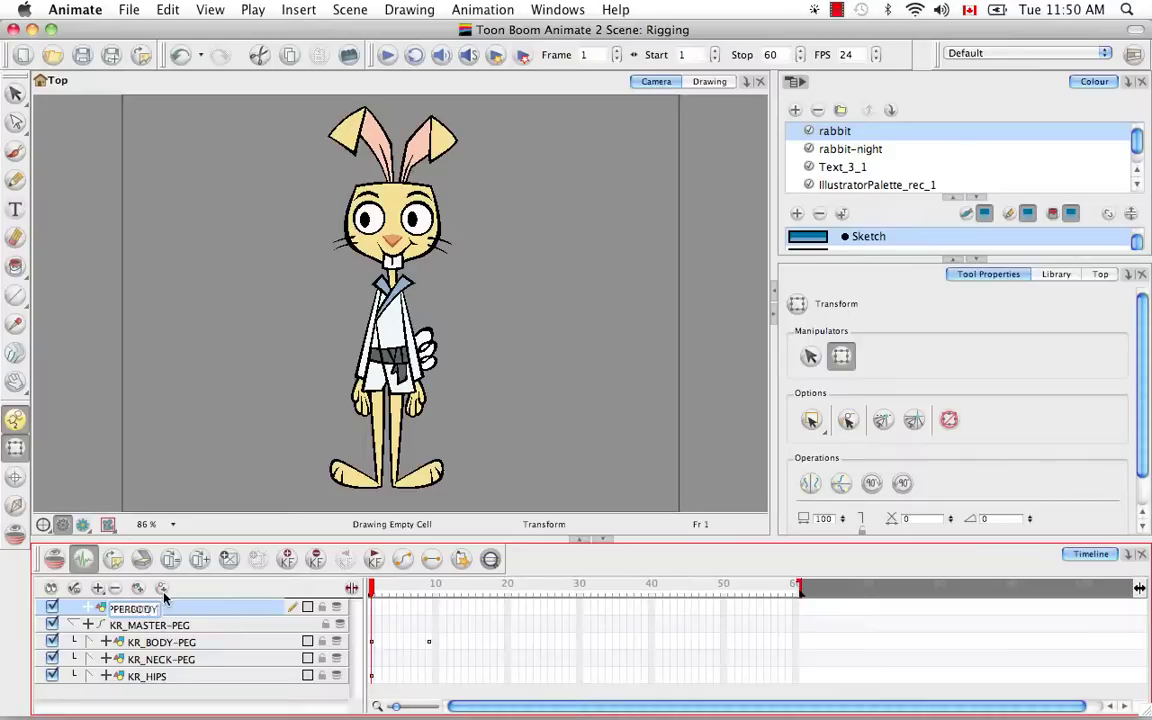
key(Return)
drag(165, 608, 172, 636)
click(176, 650)
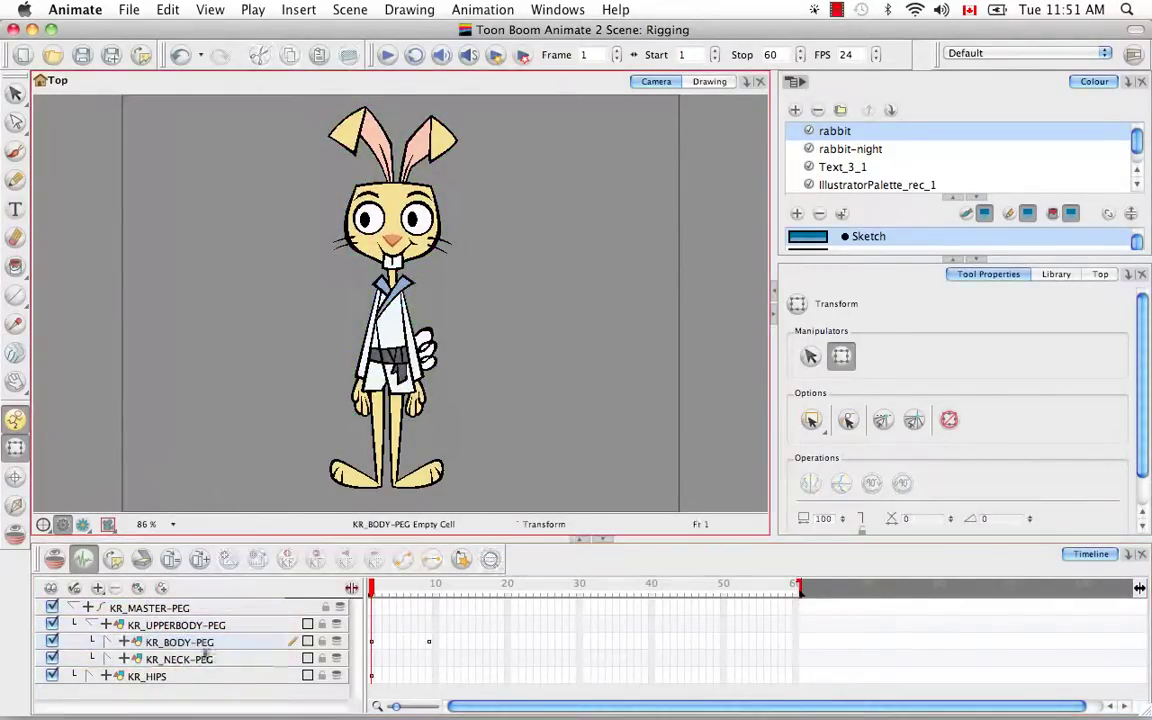
Rename the KR_HIPS layer as KR_LOWERBODY-PEG
click(138, 677)
click(89, 676)
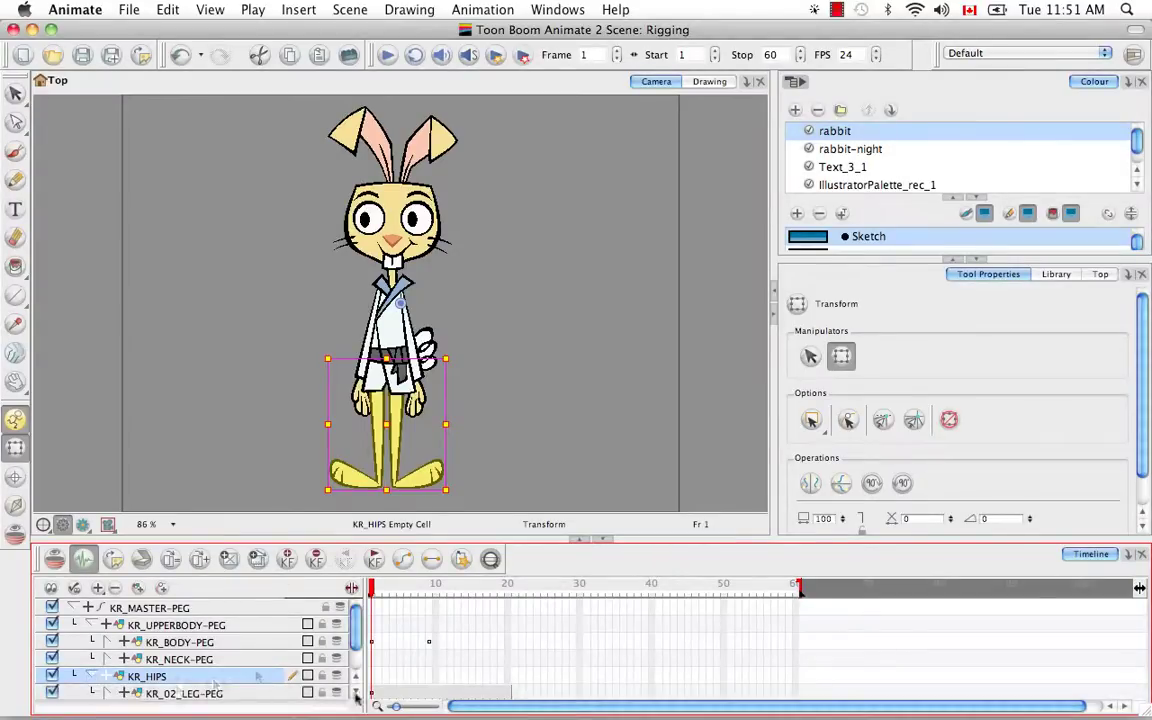
click(356, 693)
double_click(170, 643)
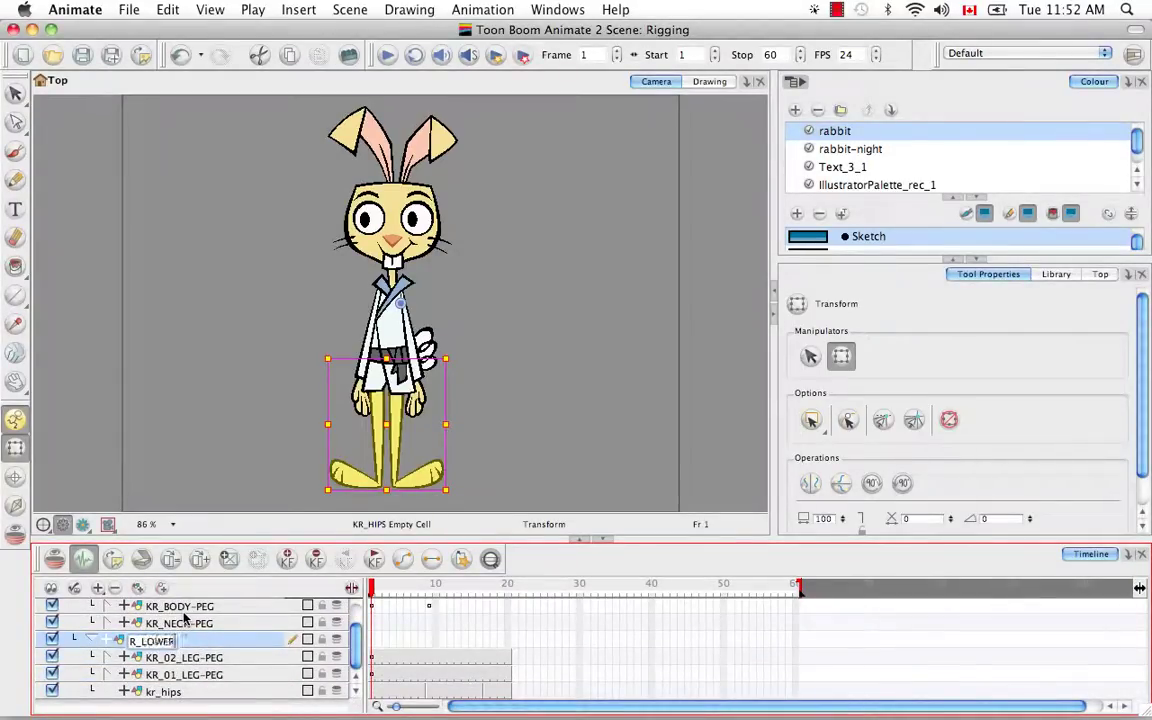
text(KR_LOWERBODY-PEG)
key(Return)
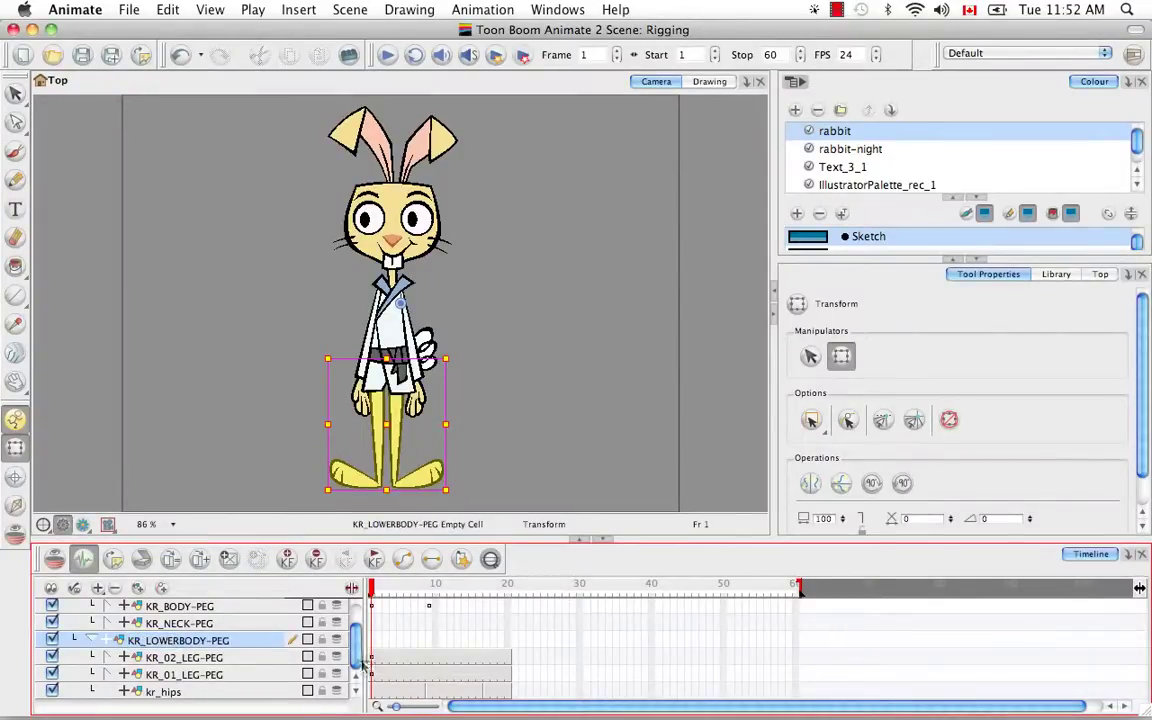
Review the rig's hierarchy from KR_MASTER-PEG through the upper body peg down to KR_BODY-PEG and kr_body
scroll(362, 668, up, 2)
click(90, 625)
click(90, 642)
click(102, 612)
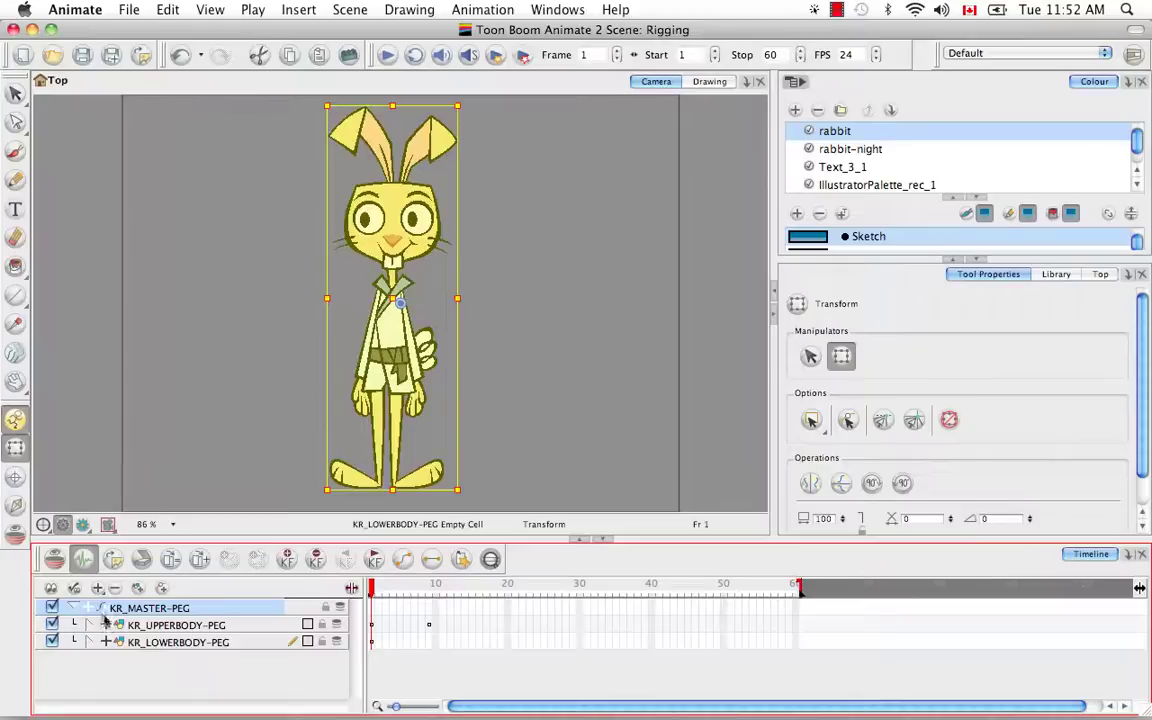
click(90, 625)
click(130, 625)
click(108, 642)
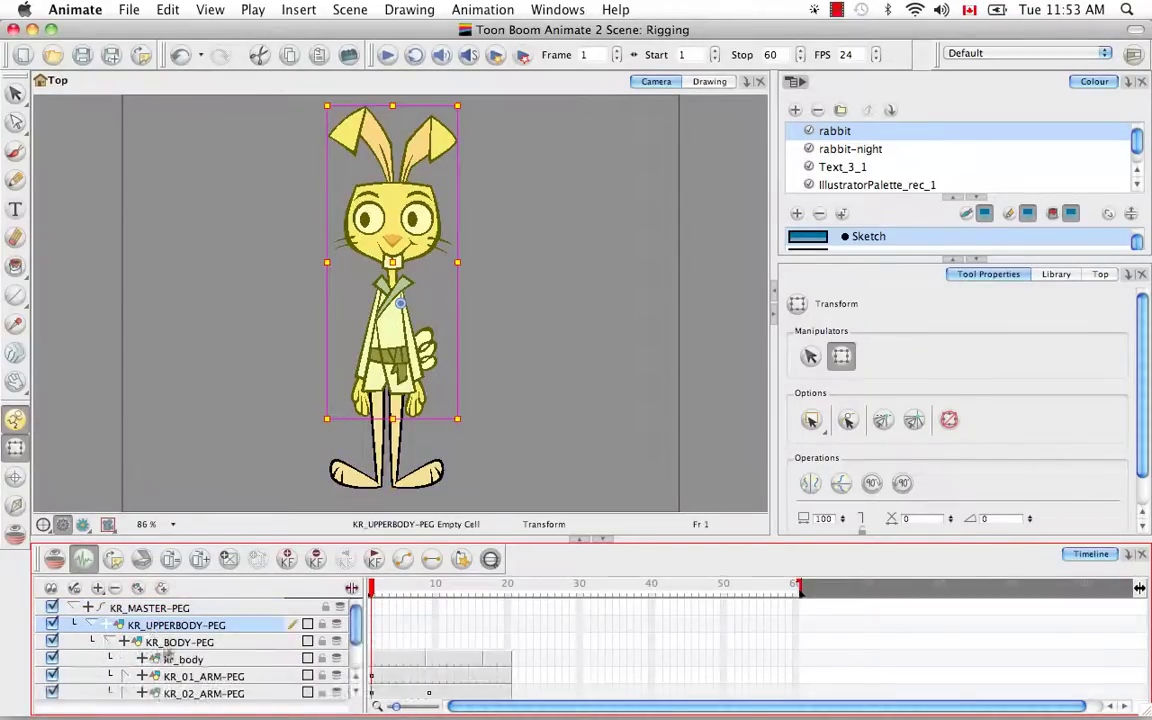
scroll(200, 645, down, 2)
click(200, 608)
click(200, 625)
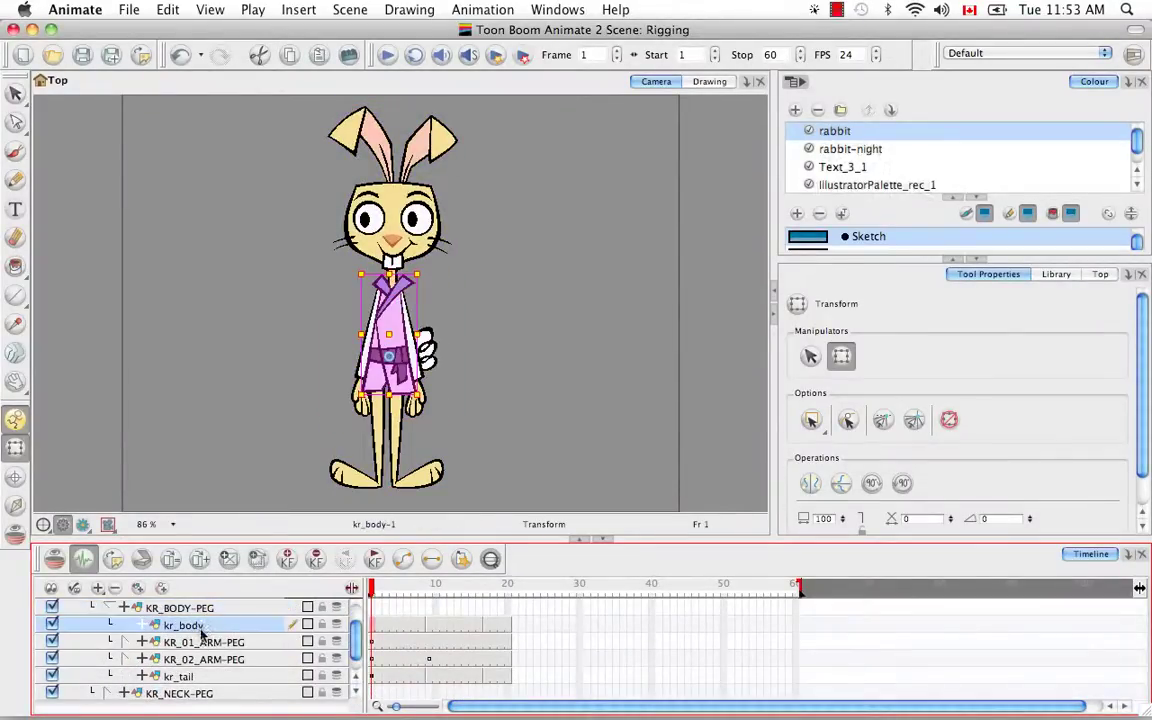
Copy kr_body's first cell and give KR_BODY-PEG an empty drawing exposed through frame 20
key(super+c)
click(216, 608)
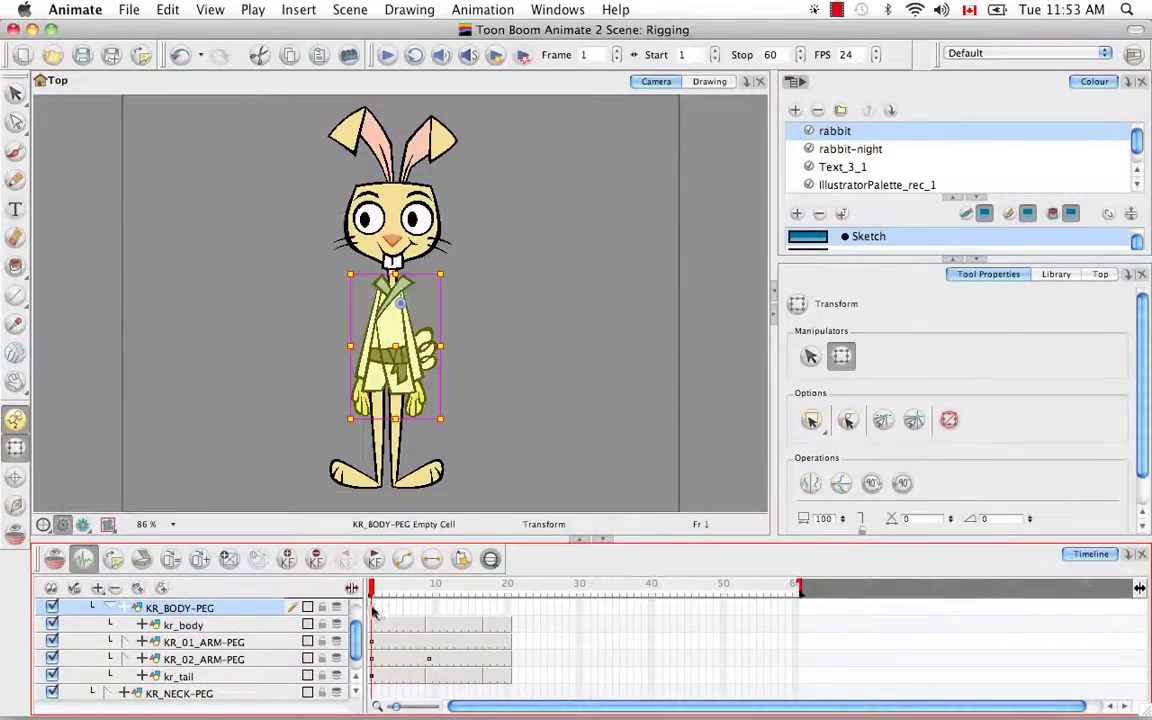
click(229, 560)
shift+click(509, 608)
right_click(510, 608)
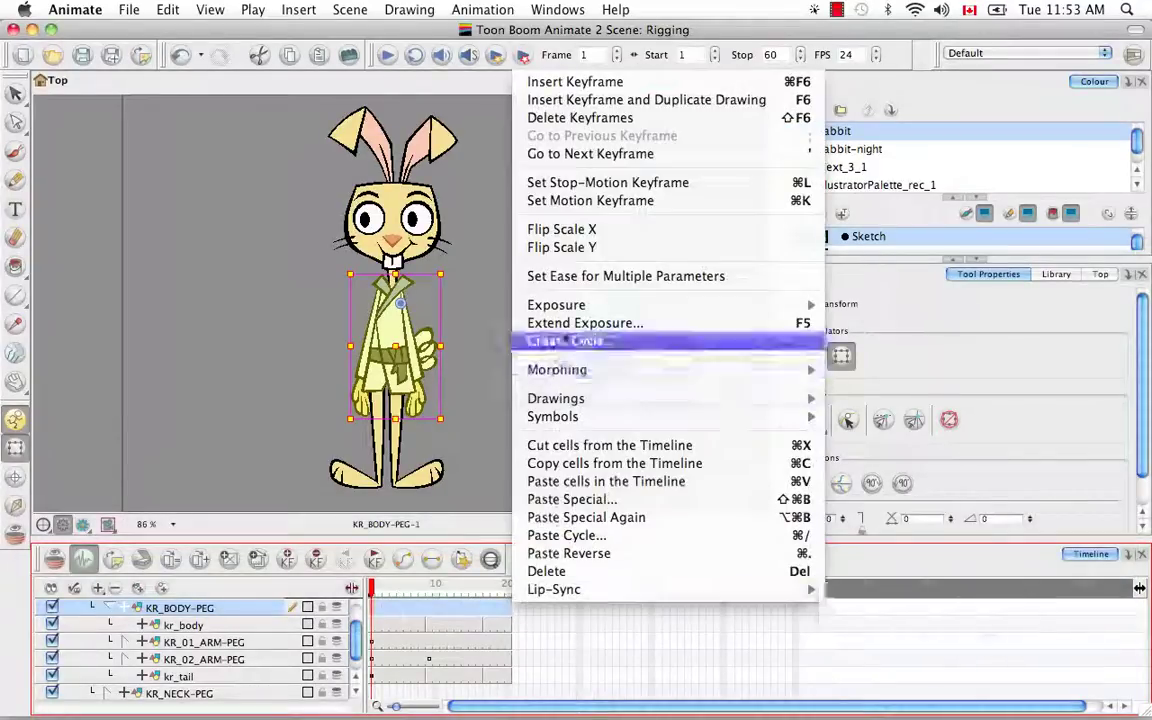
click(560, 323)
text(2)
key(Return)
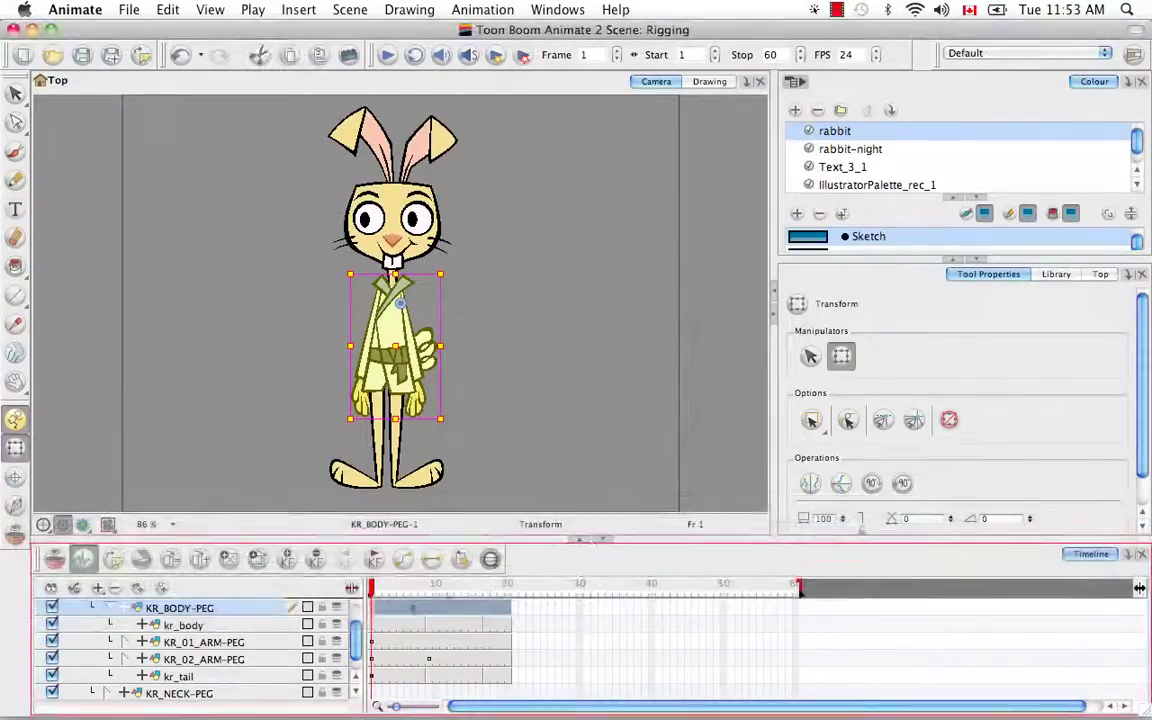
Apply the copied kr_body pivot to KR_BODY-PEG at frame 1 with Paste Special
right_click(373, 610)
click(386, 504)
click(593, 58)
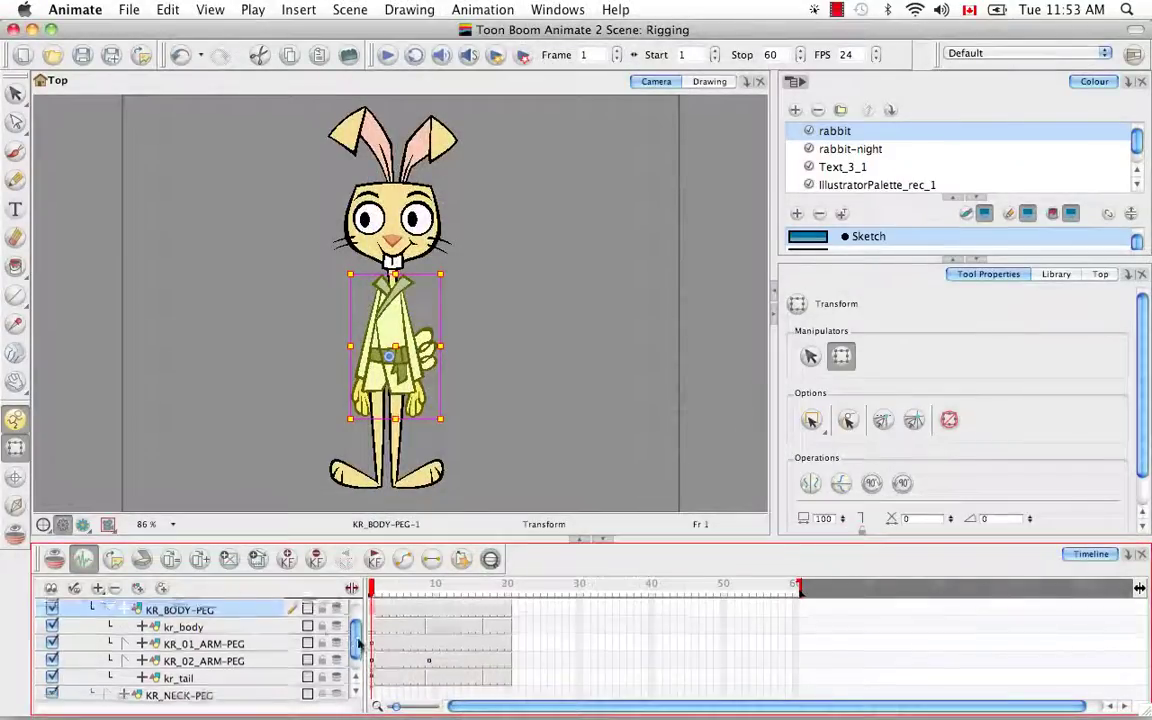
Create an empty drawing on KR_UPPERBODY-PEG and extend its exposure through frame 20
scroll(357, 625, up, 2)
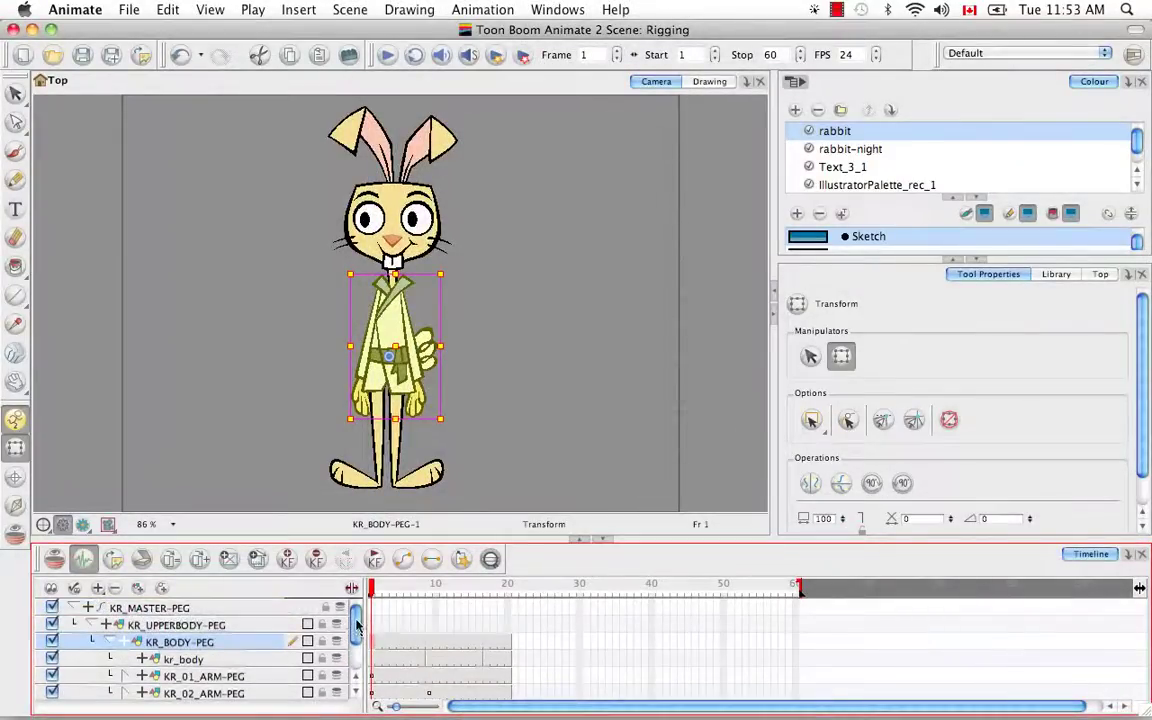
click(372, 626)
click(508, 626)
right_click(507, 624)
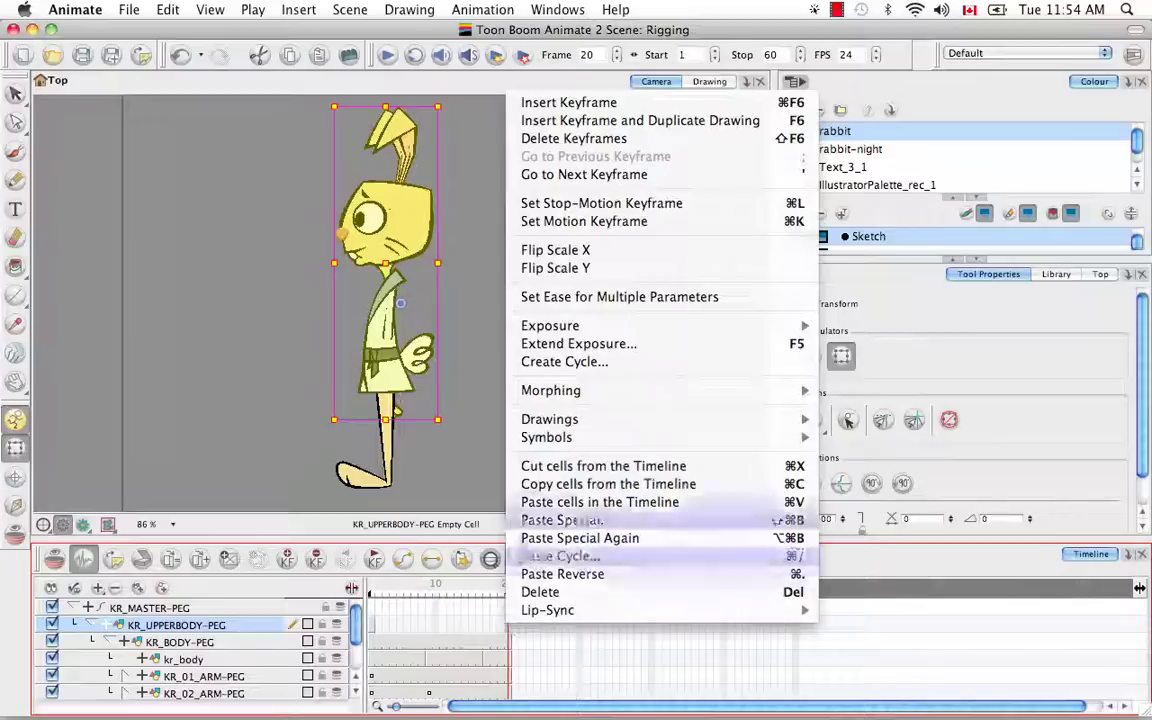
click(555, 344)
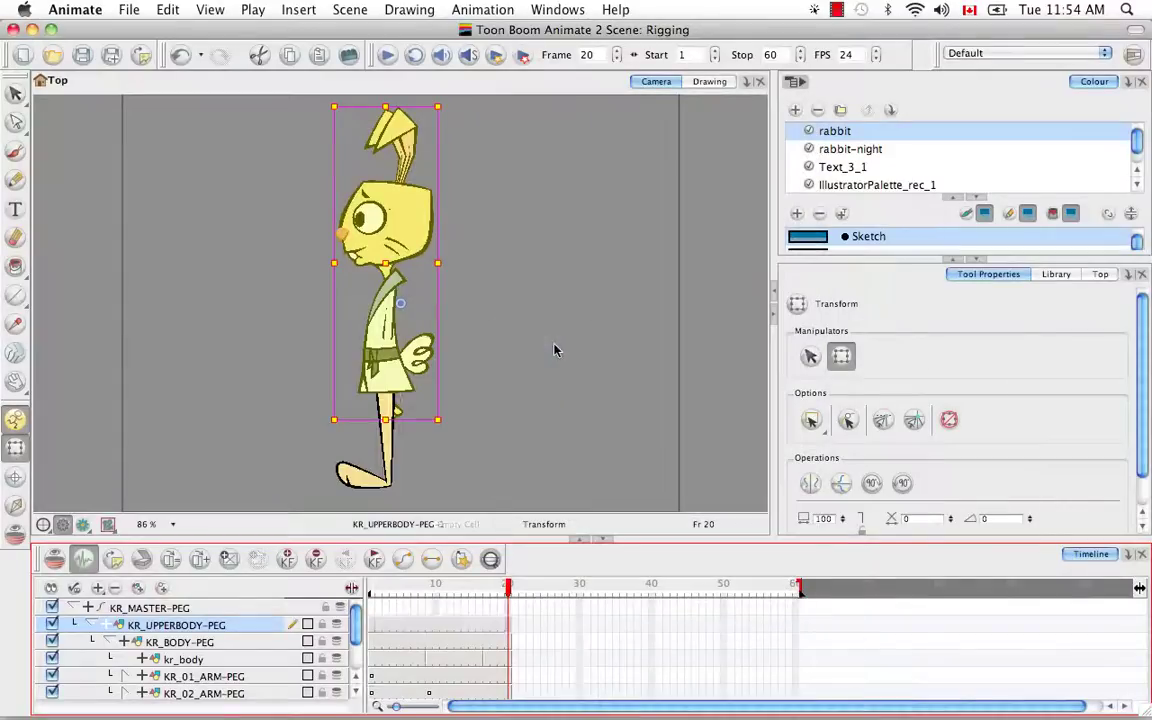
Paste the copied kr_body pivot onto KR_UPPERBODY-PEG's first cell with Paste Special Again
click(373, 625)
key(alt+super+b)
key(alt+super+b)
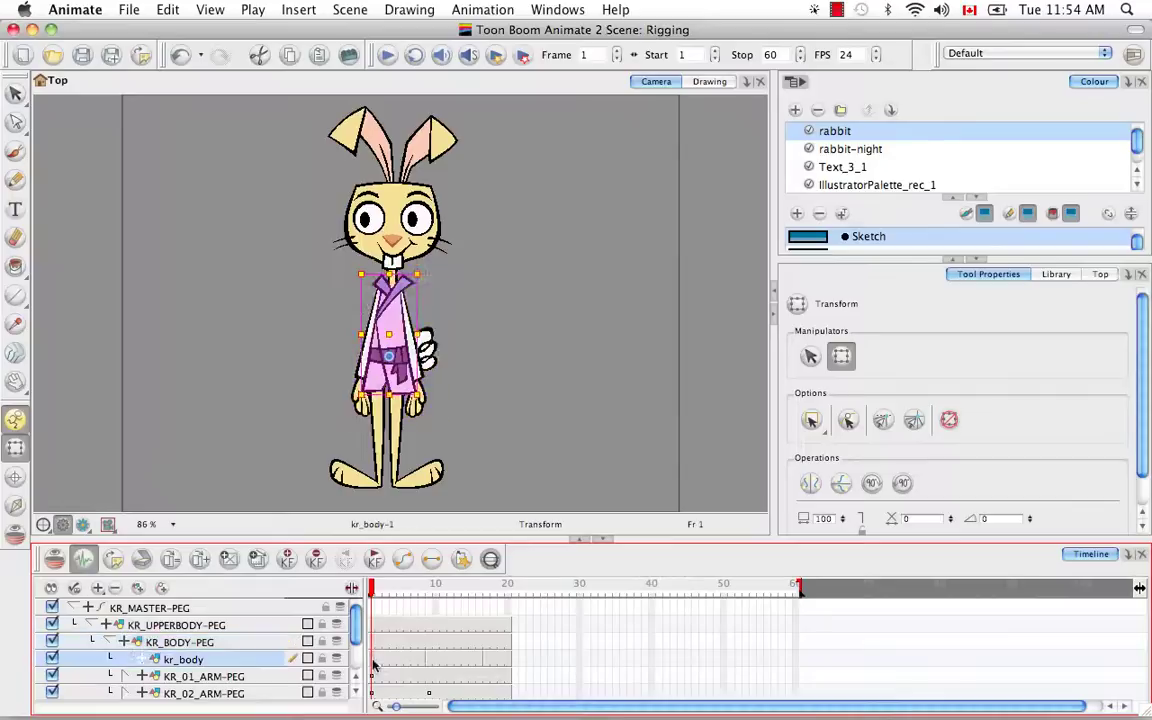
Expand KR_01_ARM-PEG and check the pivots of the arm peg and the layers inside it
click(372, 677)
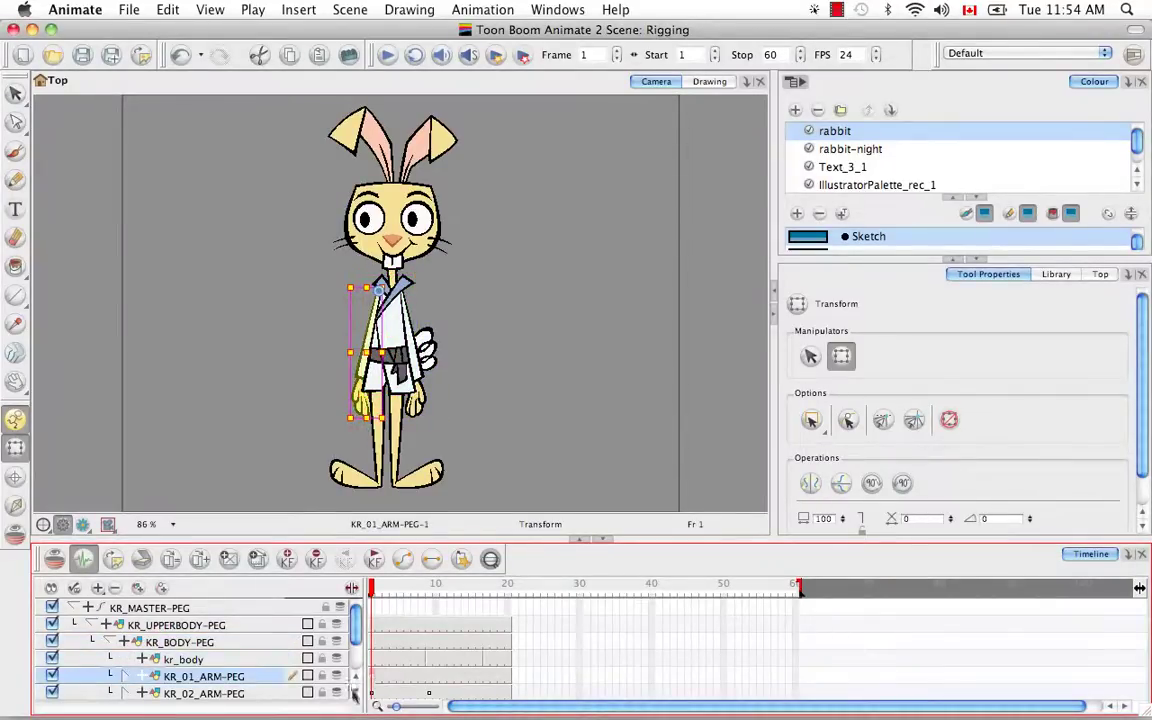
click(355, 691)
click(127, 641)
click(235, 661)
click(248, 694)
click(355, 692)
click(355, 692)
click(355, 692)
Expand KR_02_ARM-PEG and check the pivots of its lower arm peg and of kr_tail
click(127, 676)
click(356, 692)
click(356, 692)
click(356, 692)
click(242, 626)
click(243, 642)
click(356, 693)
click(144, 624)
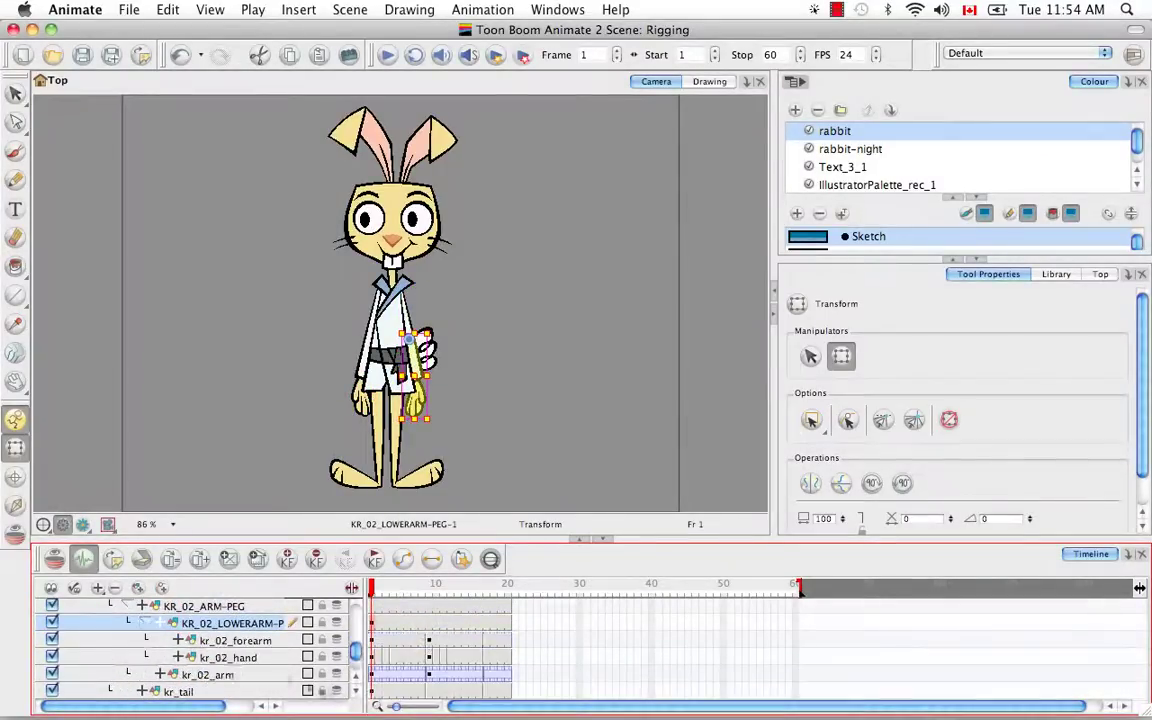
click(356, 692)
click(356, 692)
click(242, 657)
Expand KR_NECK-PEG and give it an empty drawing exposed through frame 20
click(248, 676)
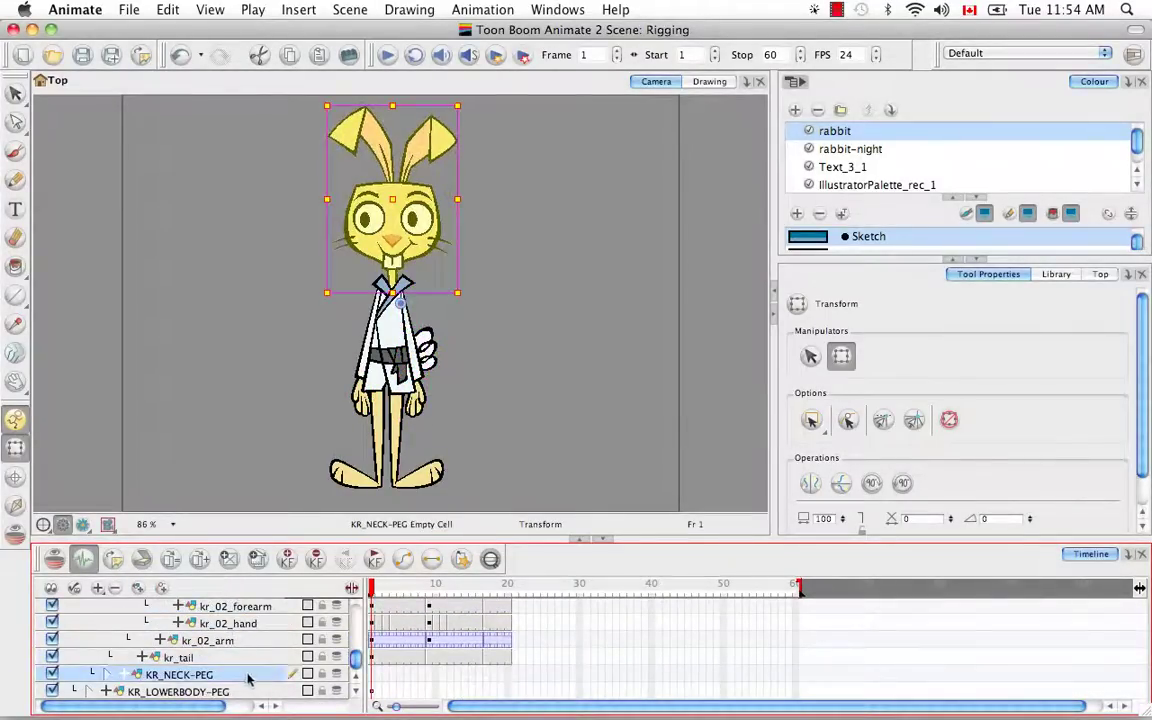
click(356, 692)
click(356, 692)
click(177, 676)
click(373, 642)
click(226, 563)
right_click(507, 640)
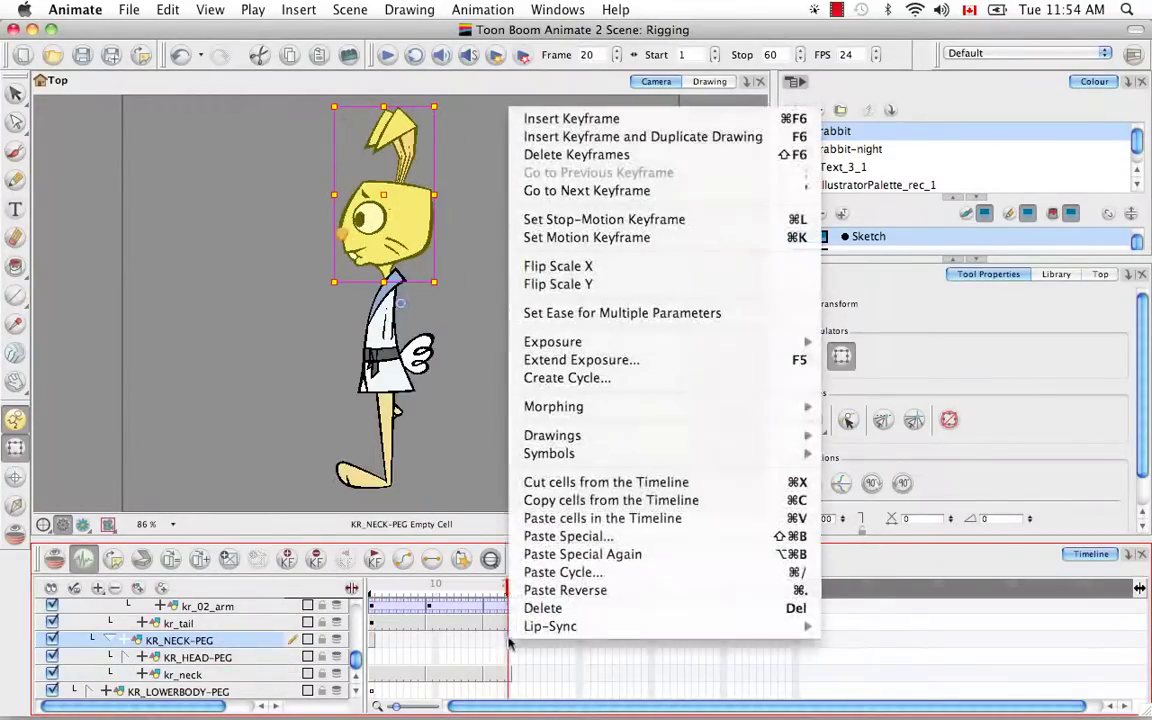
click(577, 362)
Copy kr_neck's first cell and paste its pivot onto KR_NECK-PEG with Paste Special Again
click(372, 675)
key(super+c)
click(371, 640)
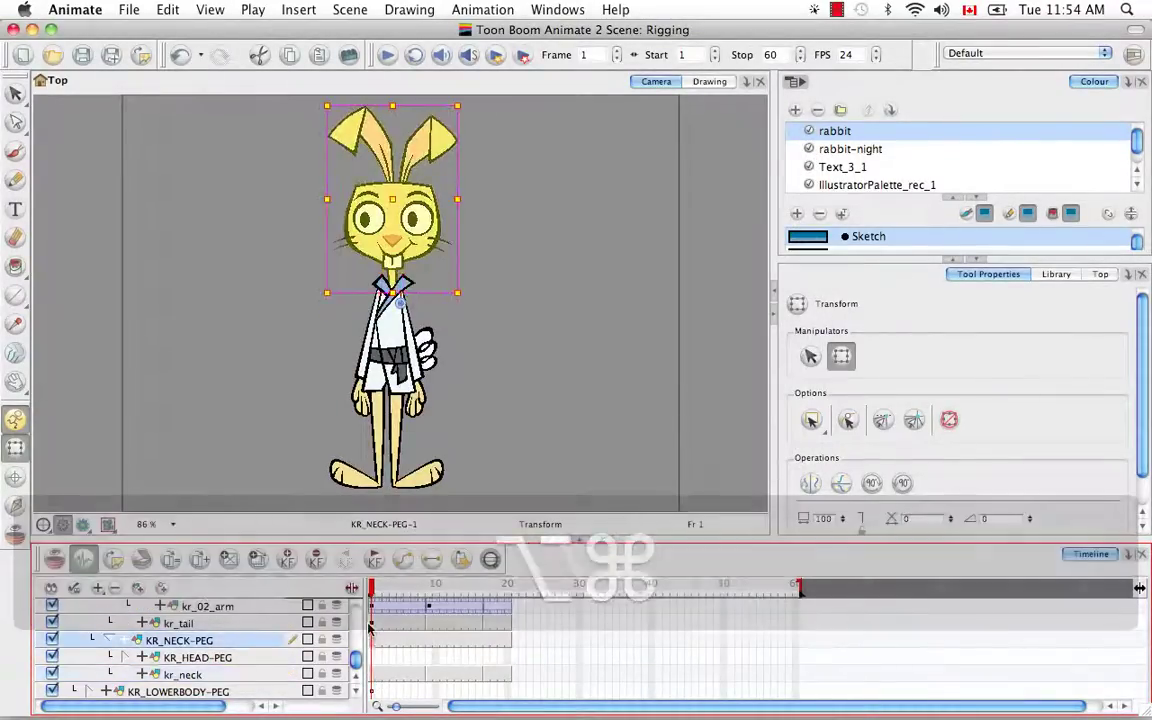
Expand KR_HEAD-PEG and give it an empty drawing exposed through frame 20
click(178, 658)
click(125, 658)
click(198, 692)
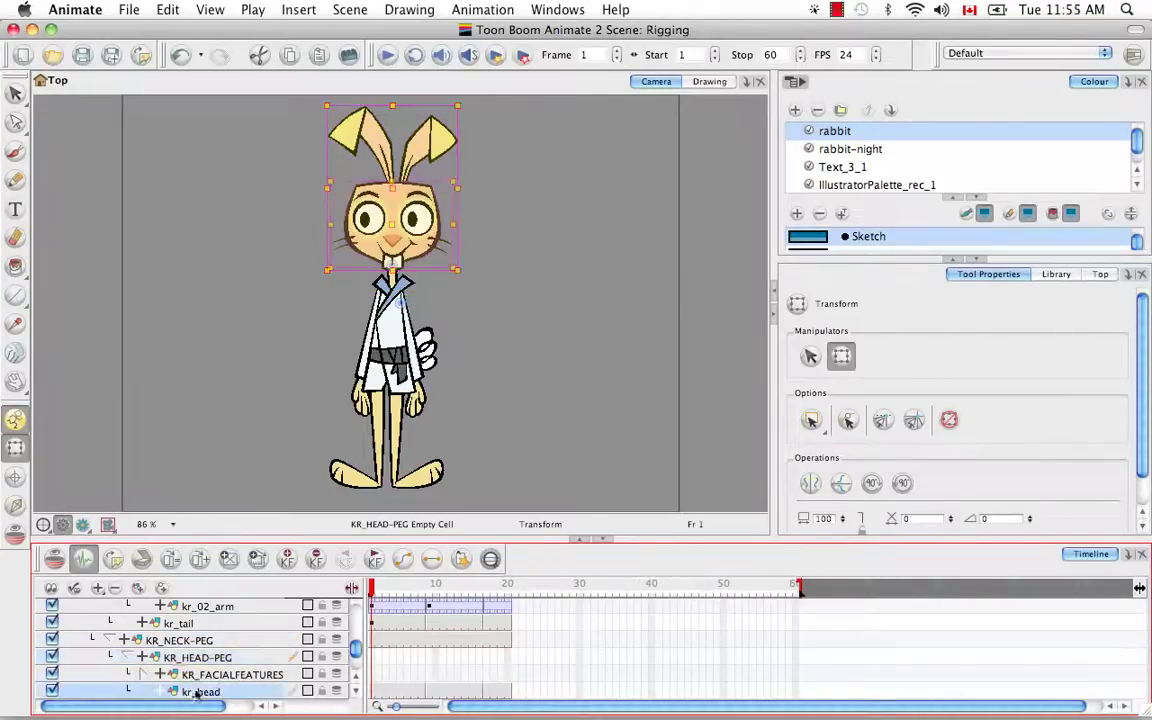
click(372, 657)
click(506, 657)
right_click(506, 657)
click(548, 398)
Copy kr_head's first cell and paste its pivot onto KR_HEAD-PEG with Paste Special Again
click(373, 692)
key(super+c)
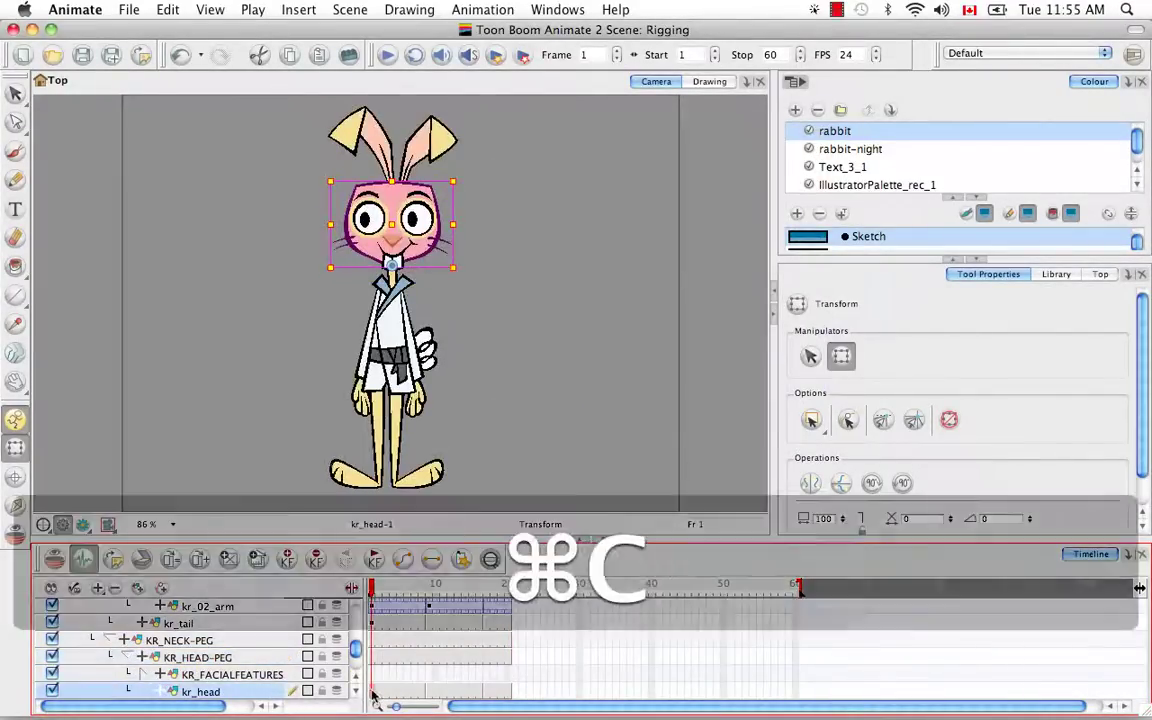
click(372, 658)
key(alt+super+b)
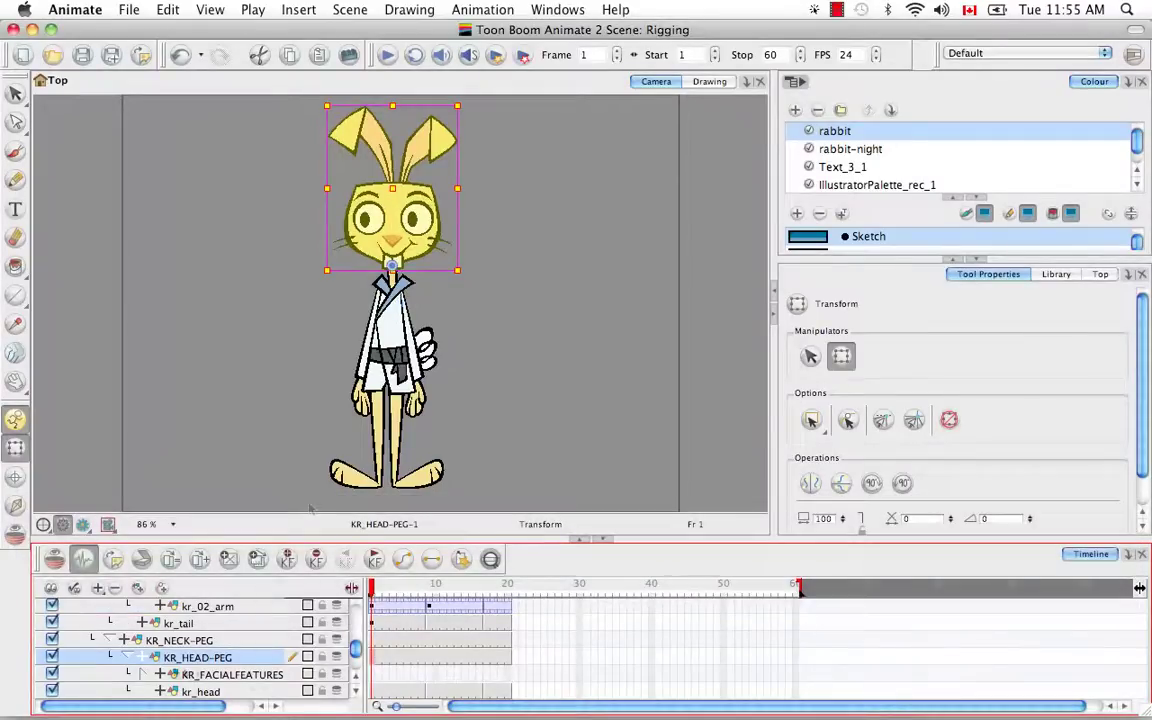
Create an empty drawing on KR_FACIALFEATURES and extend its exposure through frame 20
scroll(322, 620, down, 3)
click(240, 623)
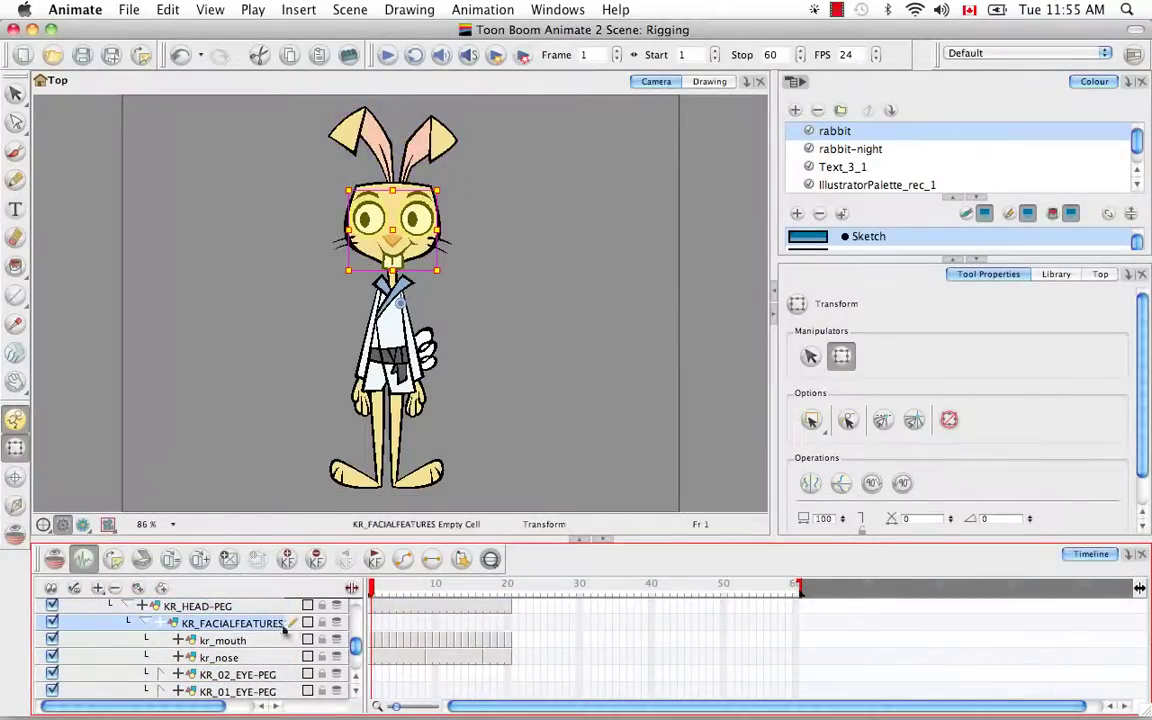
click(507, 623)
right_click(507, 623)
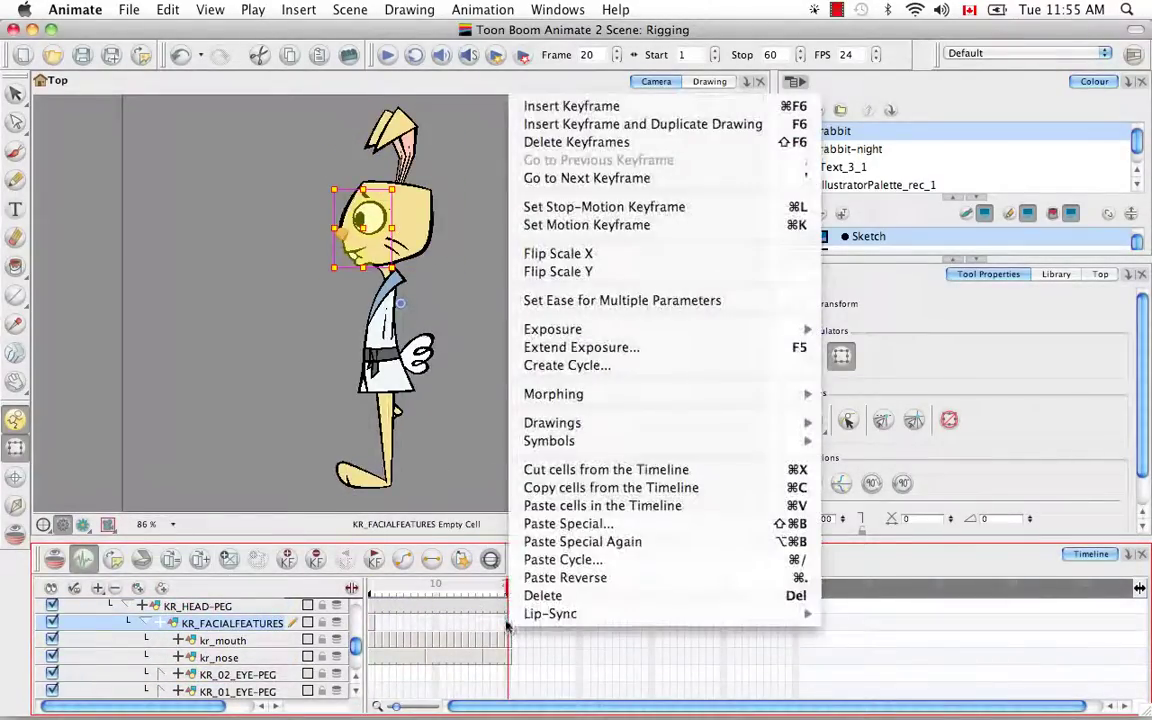
click(558, 347)
Place the KR_FACIALFEATURES pivot at the centre of the face, between the eyes, at frame 1 using the Pivot tool
click(371, 624)
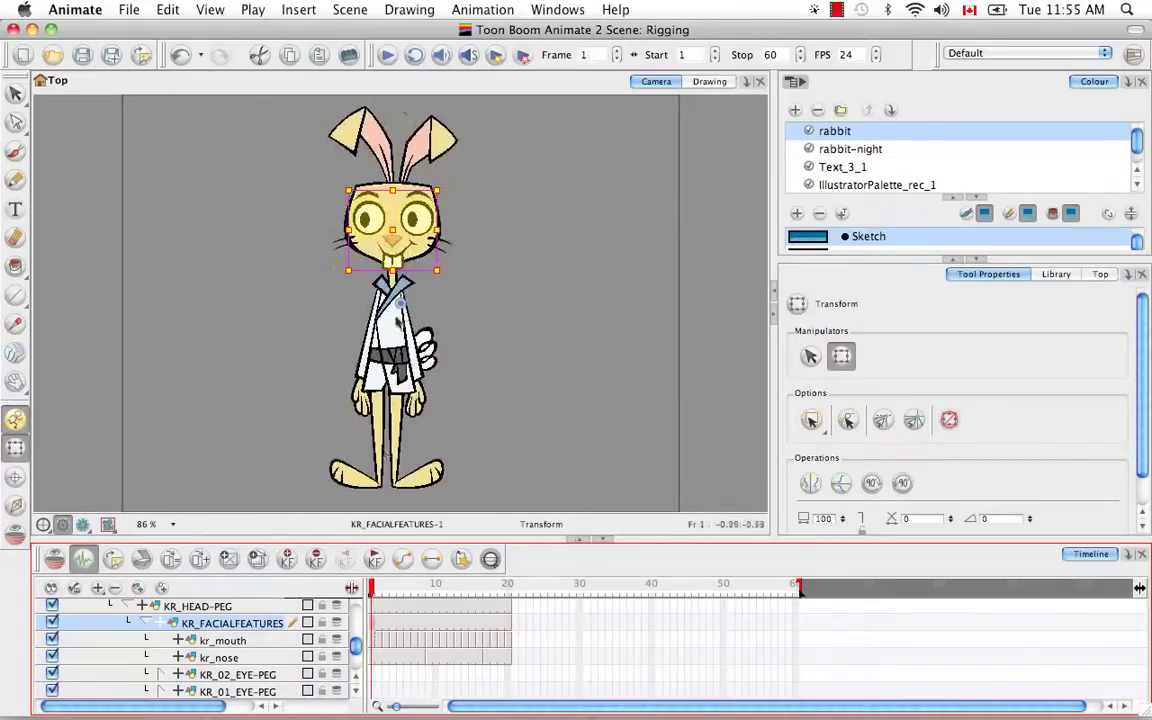
click(15, 477)
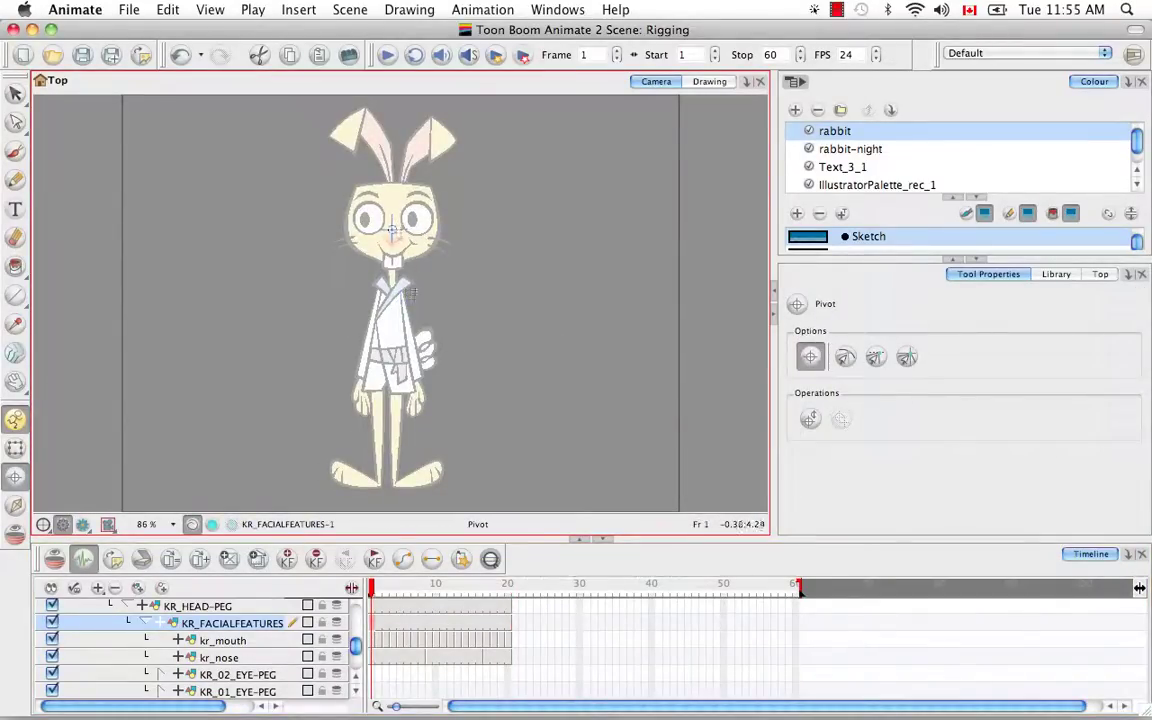
click(15, 448)
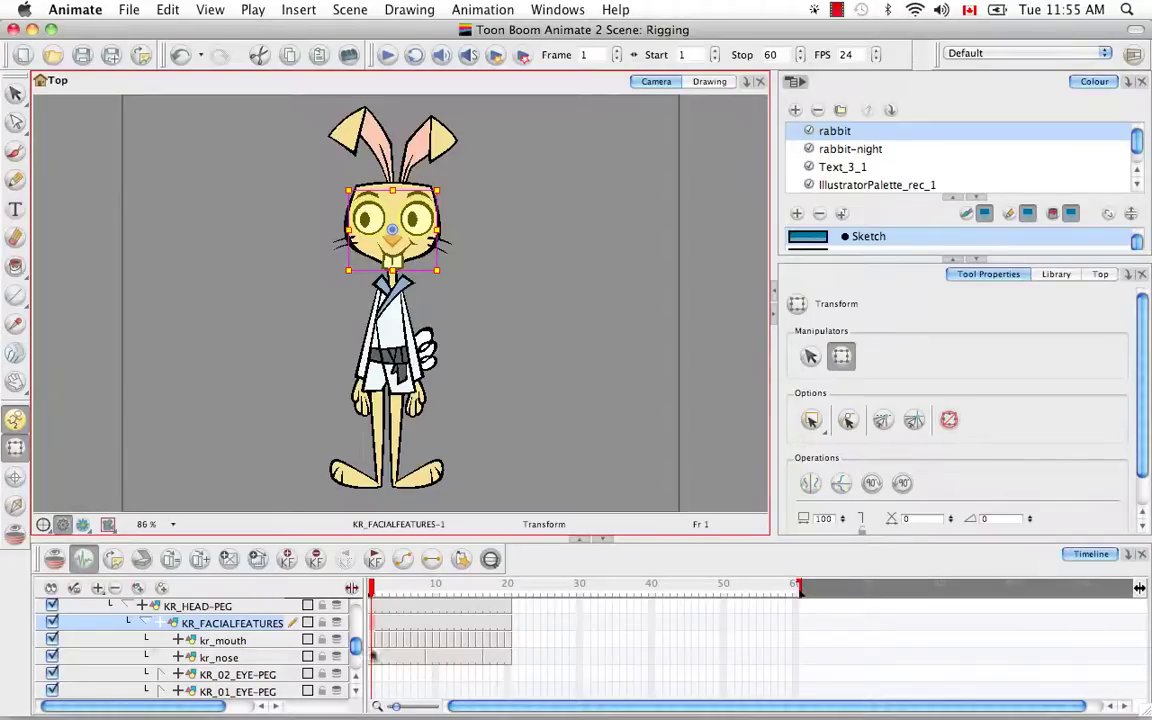
Collapse KR_FACIALFEATURES and check the pivots of the head and ear layers listed below it
click(146, 623)
key(Down)
key(Down)
key(Down)
key(Down)
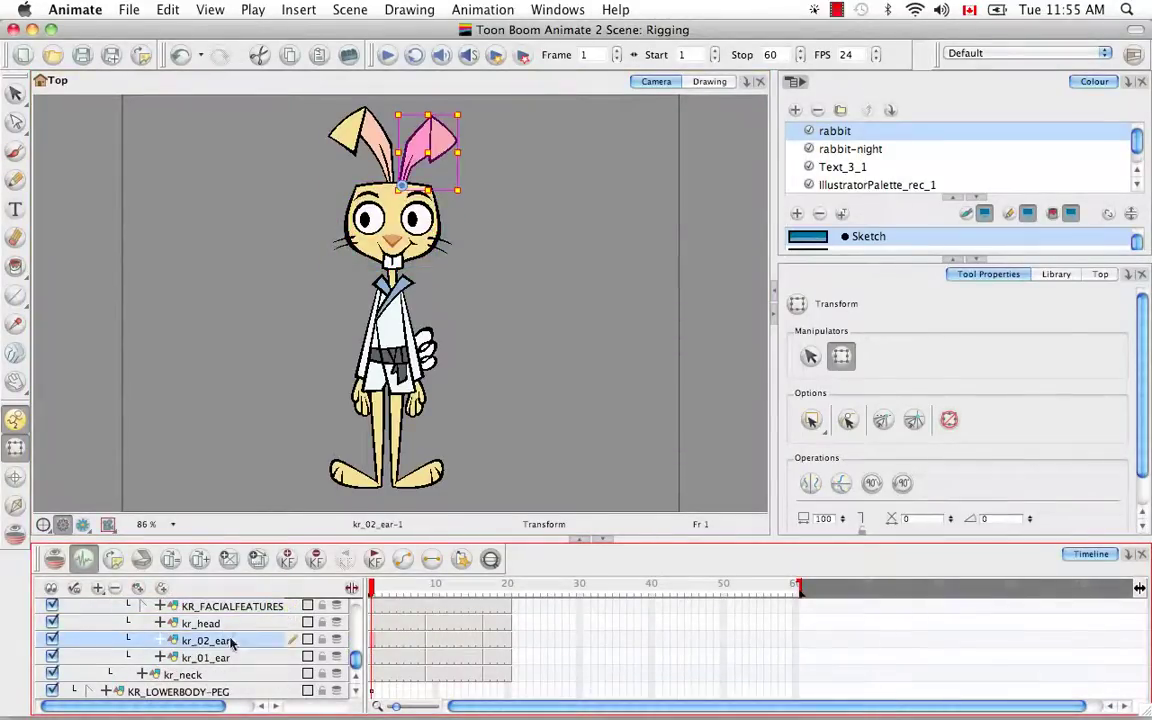
Expand KR_LOWERBODY-PEG and give it an empty drawing exposed through frame 20
key(Down)
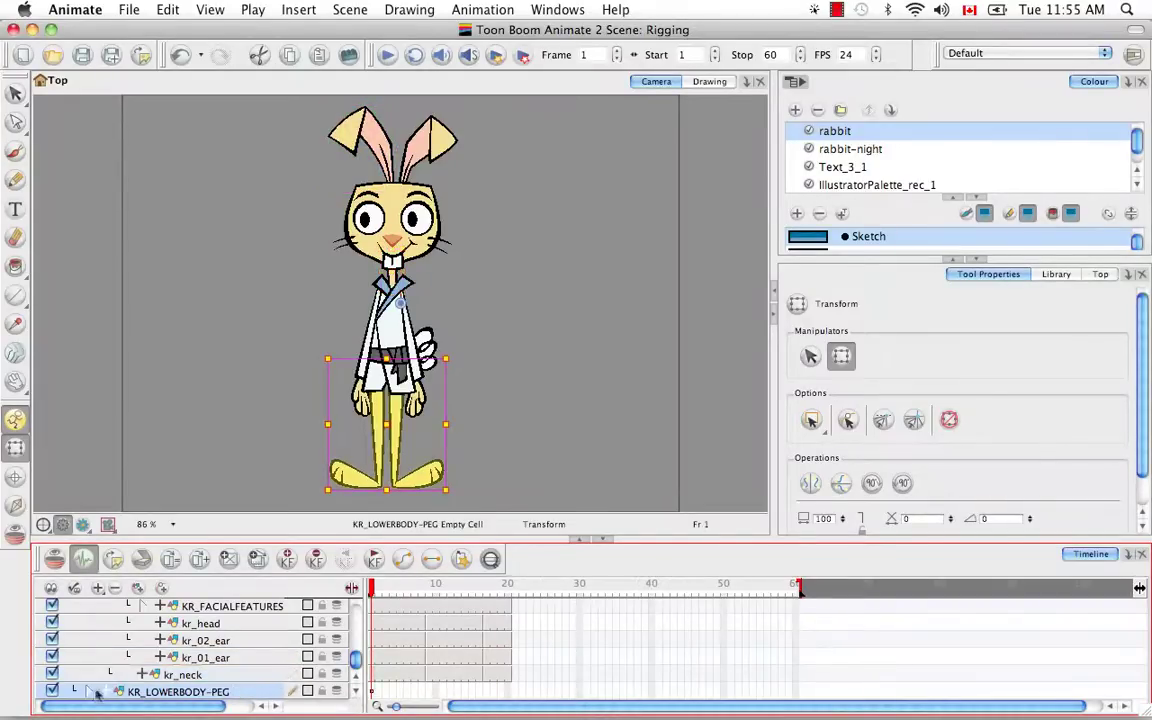
scroll(355, 690, down, 1)
key(Down)
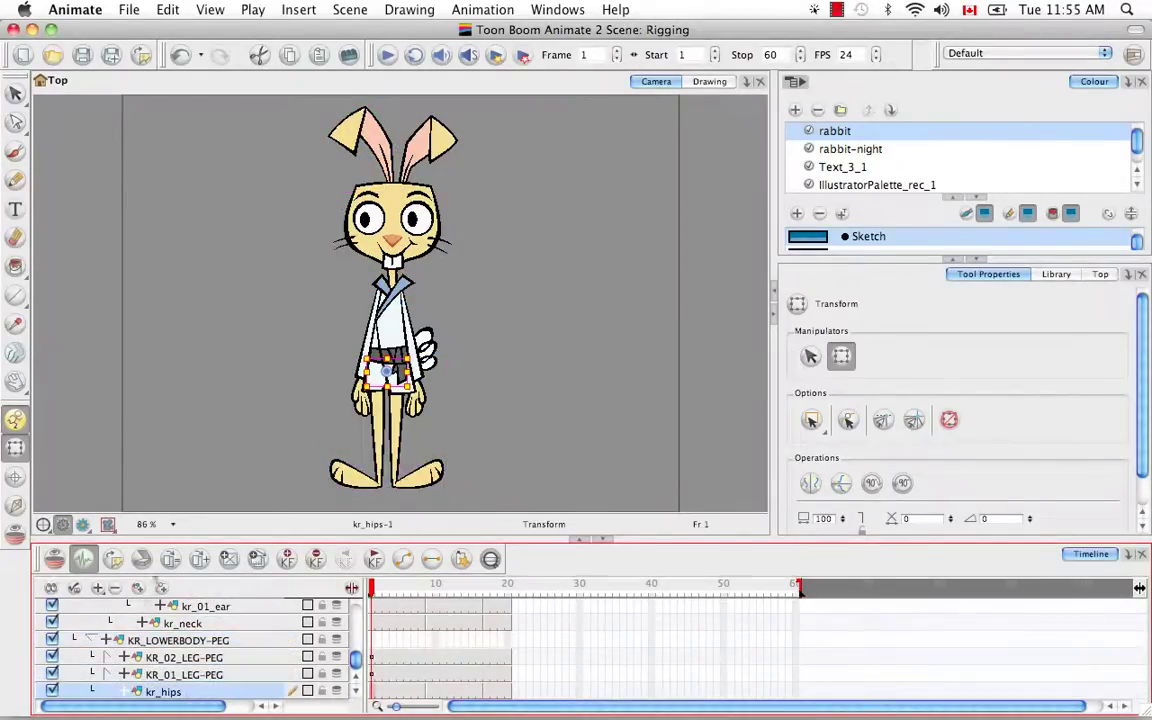
click(373, 640)
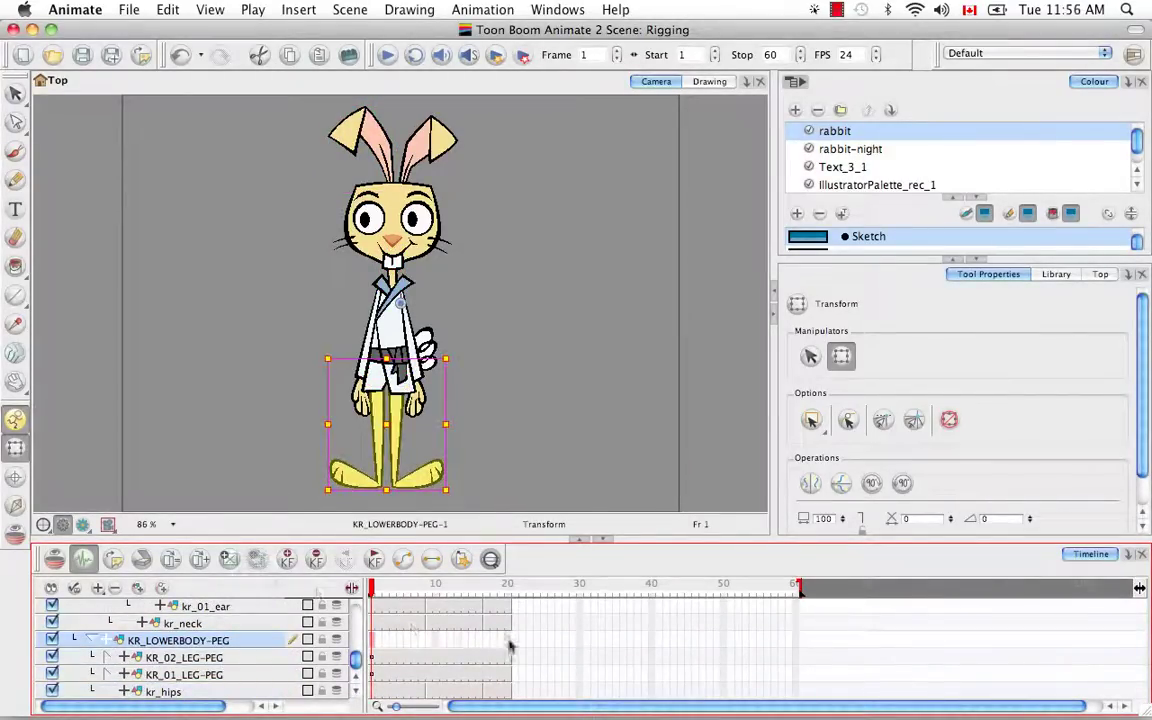
right_click(509, 642)
click(548, 562)
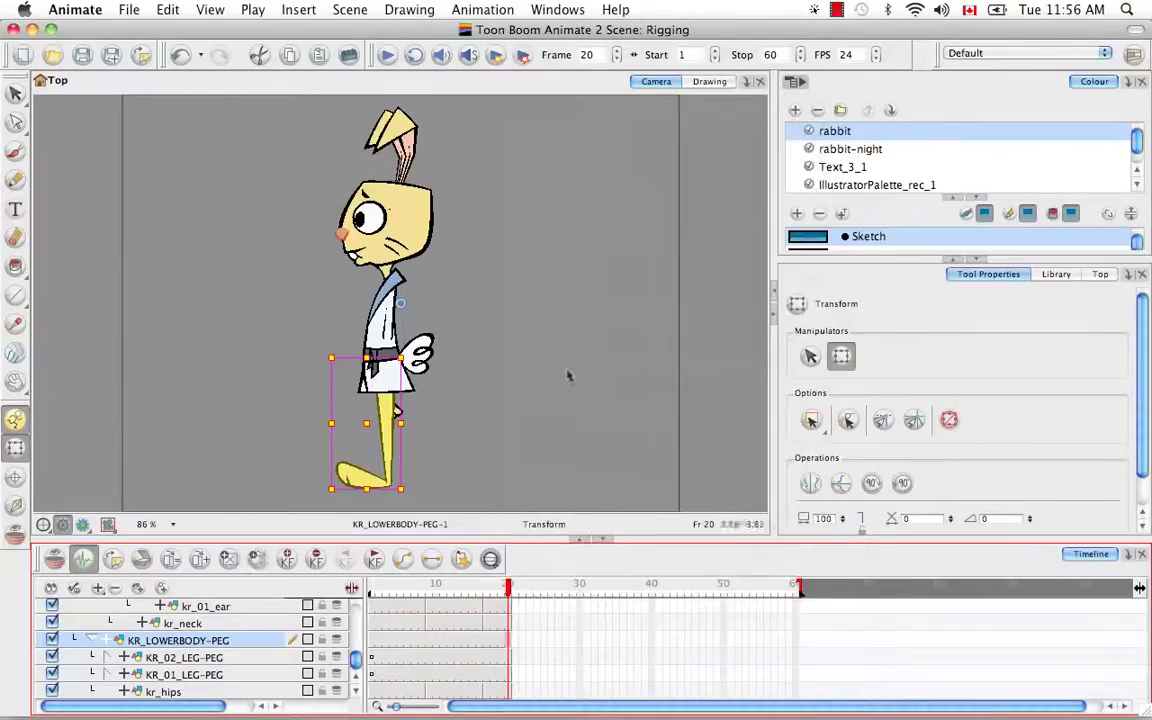
Copy kr_hips' first cell and paste its pivot onto KR_LOWERBODY-PEG's first cell
click(372, 692)
right_click(372, 694)
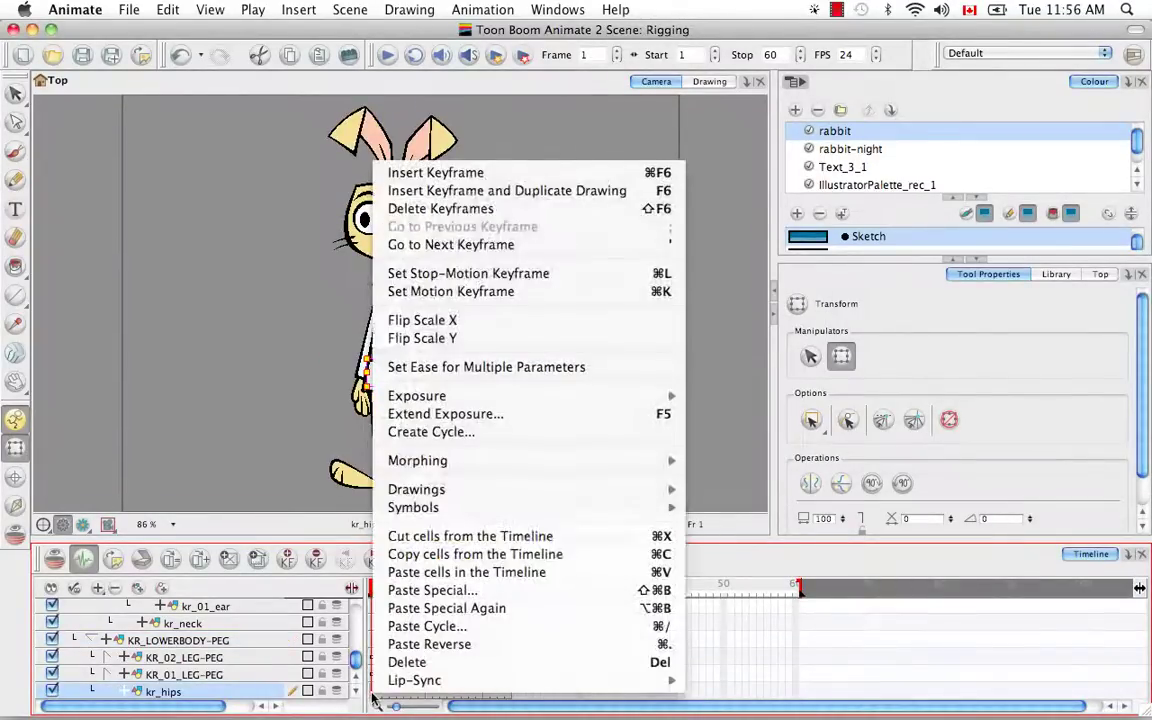
click(400, 553)
click(370, 643)
key(super+v)
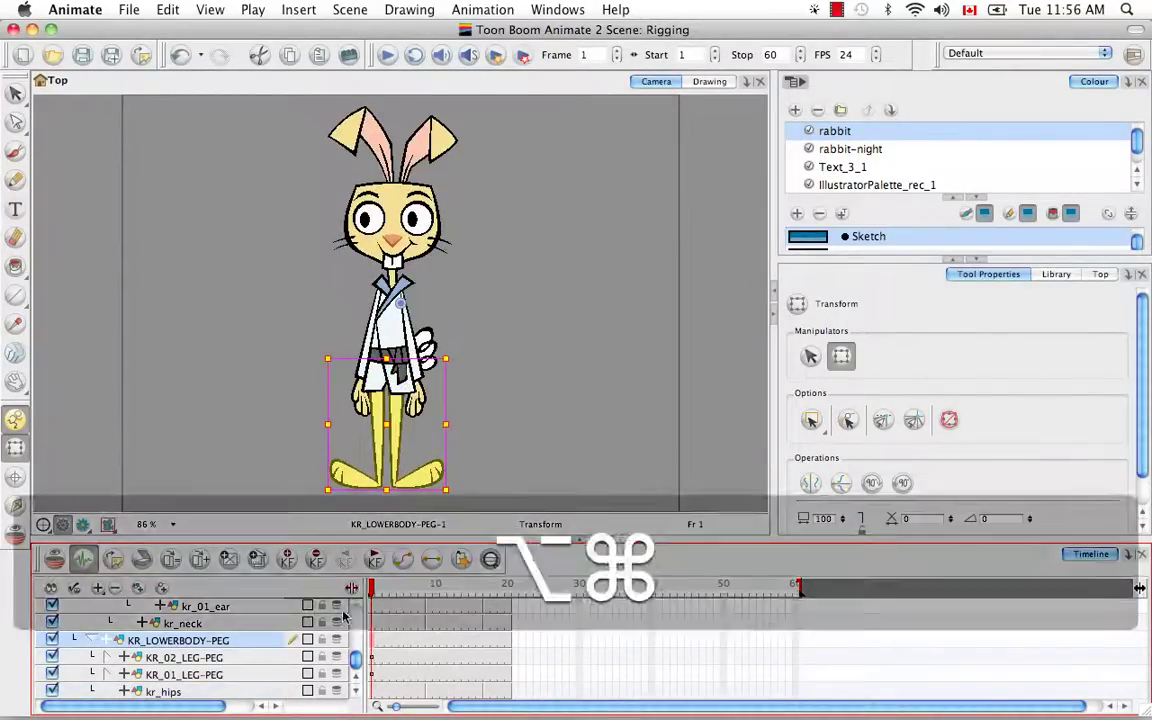
Expand KR_01_LEG-PEG and KR_02_LEG-PEG and check the pivots of both leg pegs and their lower leg pegs
click(225, 675)
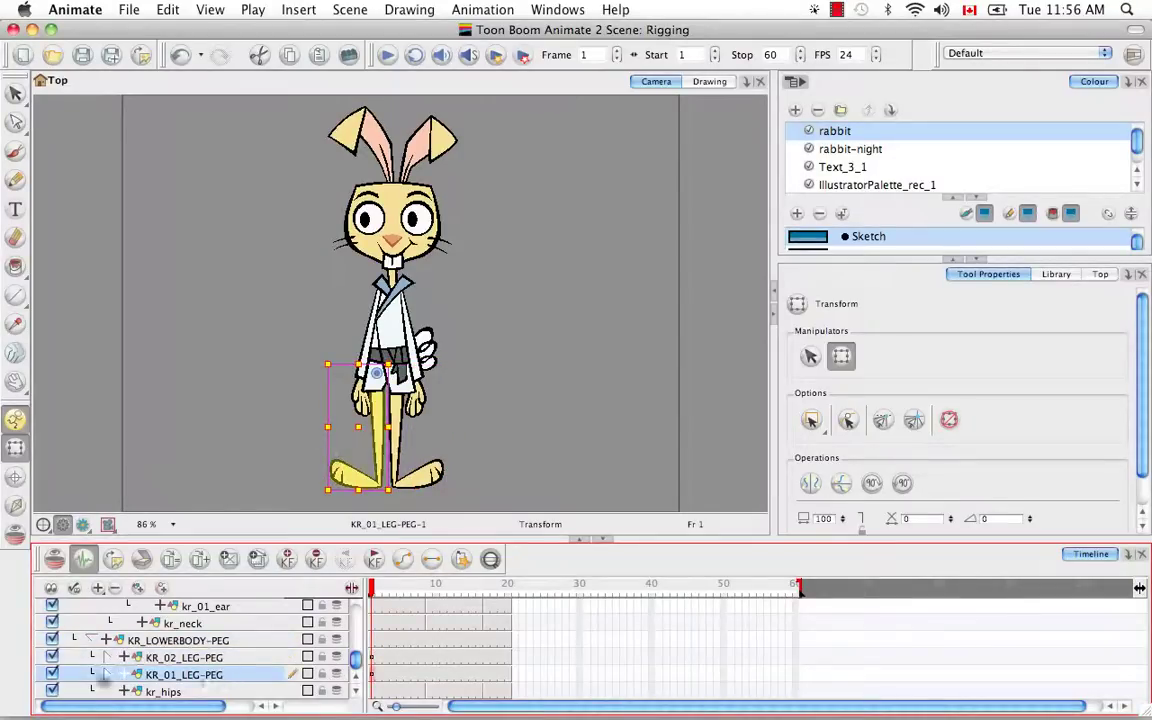
click(109, 676)
click(355, 692)
click(224, 660)
click(108, 624)
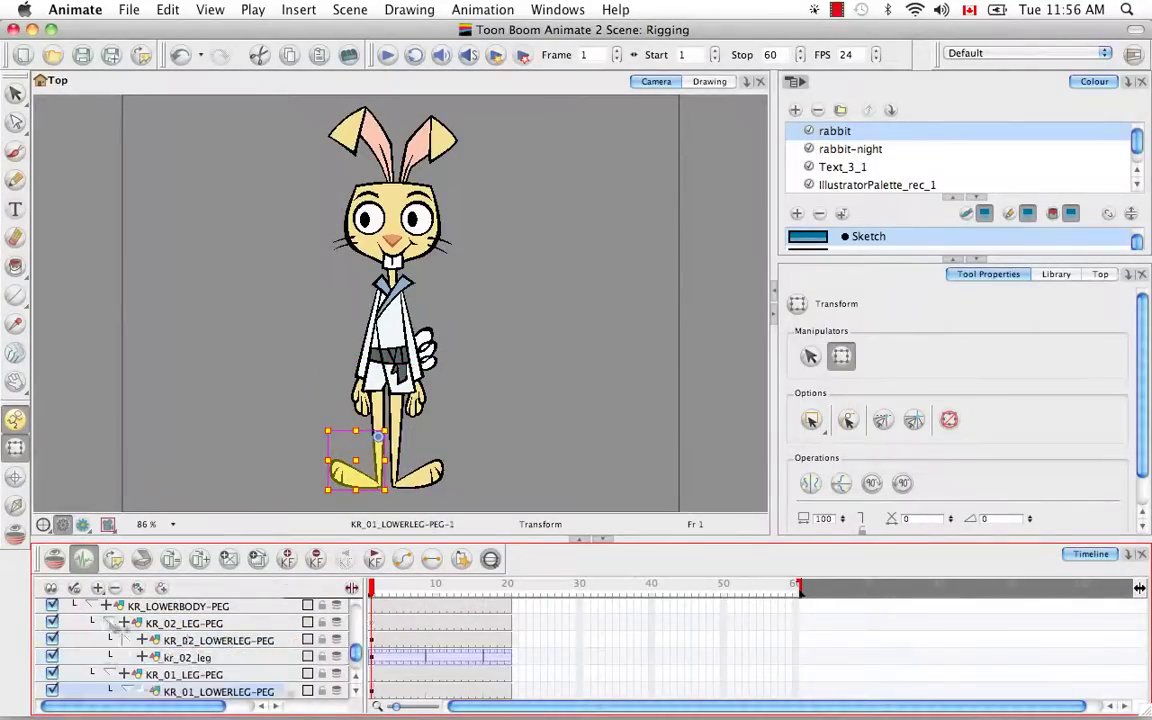
click(187, 644)
click(126, 641)
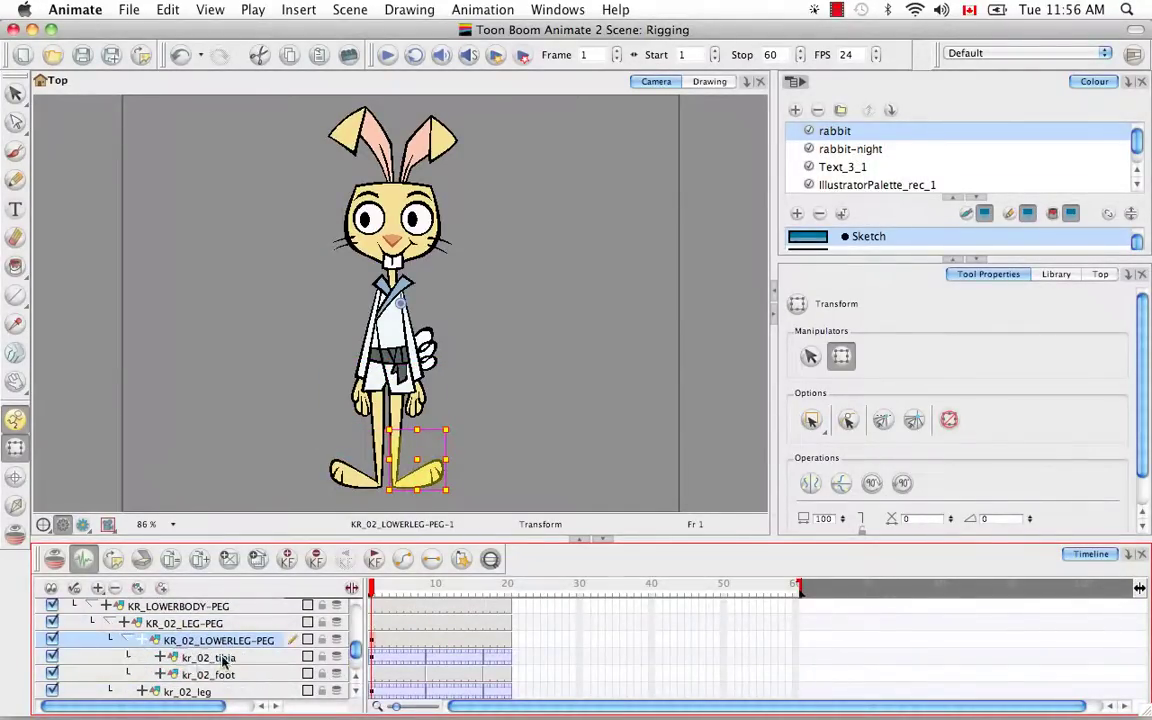
Copy the kr_02_tibia pivot, return to the top level and paste it onto KR_02_LOWERLEG-PEG's first cell
double_click(373, 658)
key(super+c)
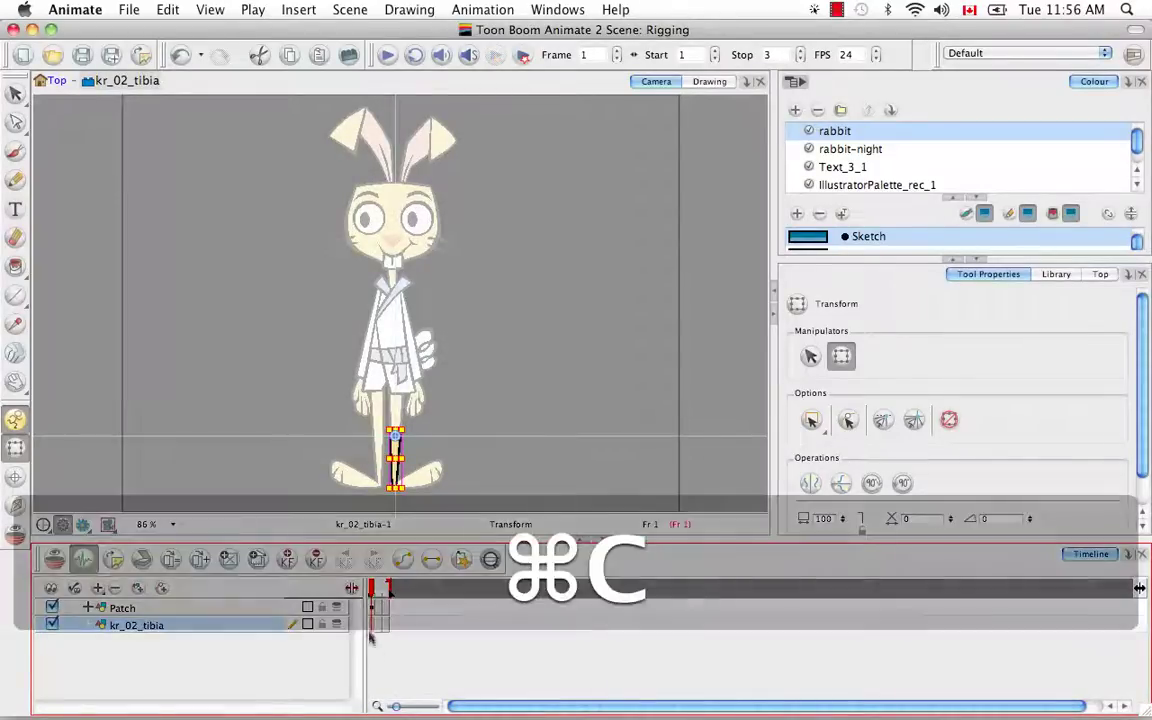
click(57, 81)
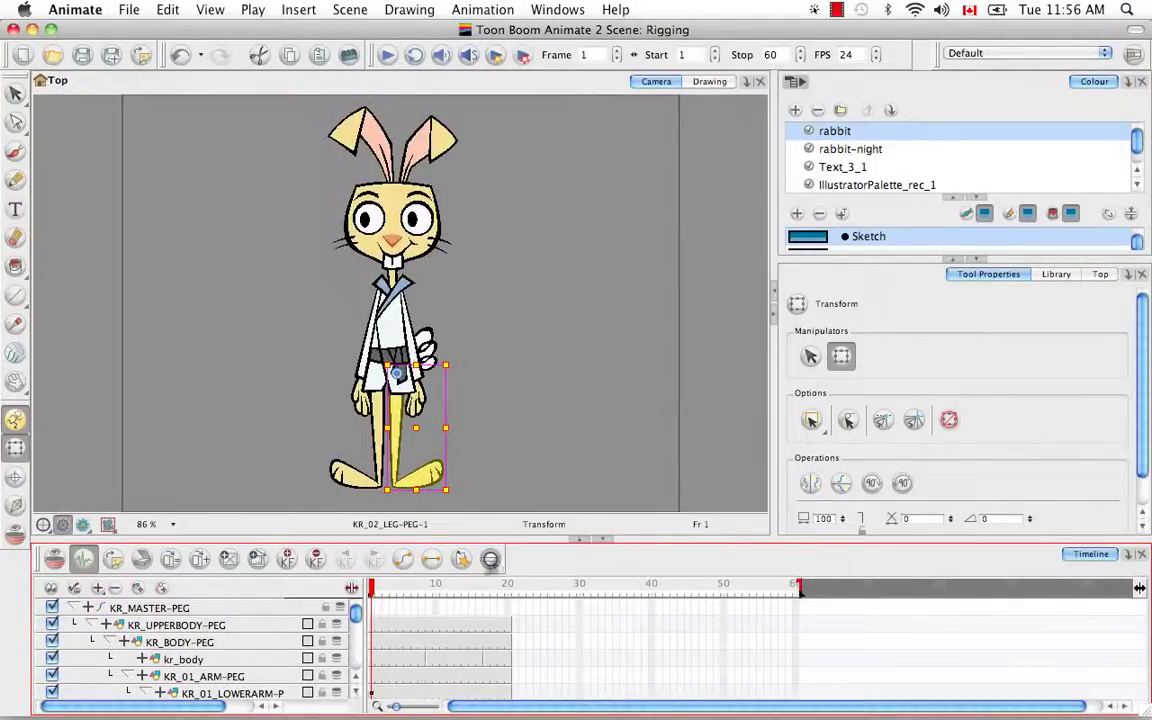
click(490, 560)
click(107, 609)
click(375, 628)
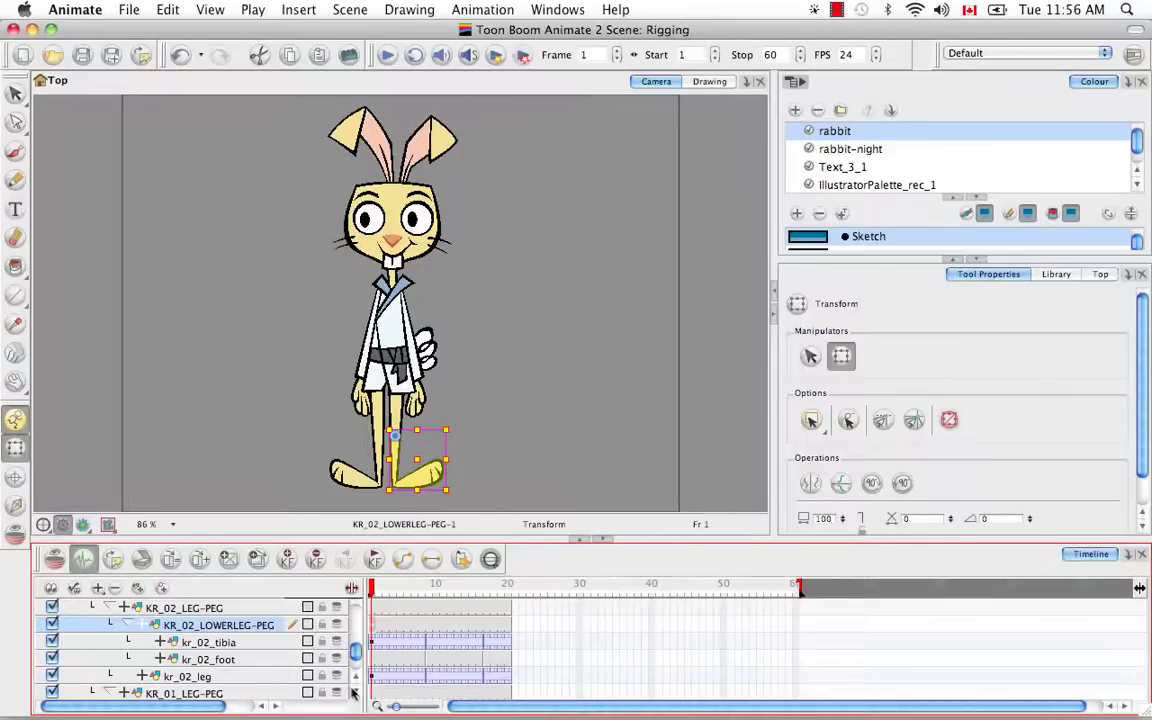
Check the pivot of KR_01_LOWERLEG-PEG inside KR_01_LEG-PEG
click(354, 692)
click(263, 678)
click(355, 693)
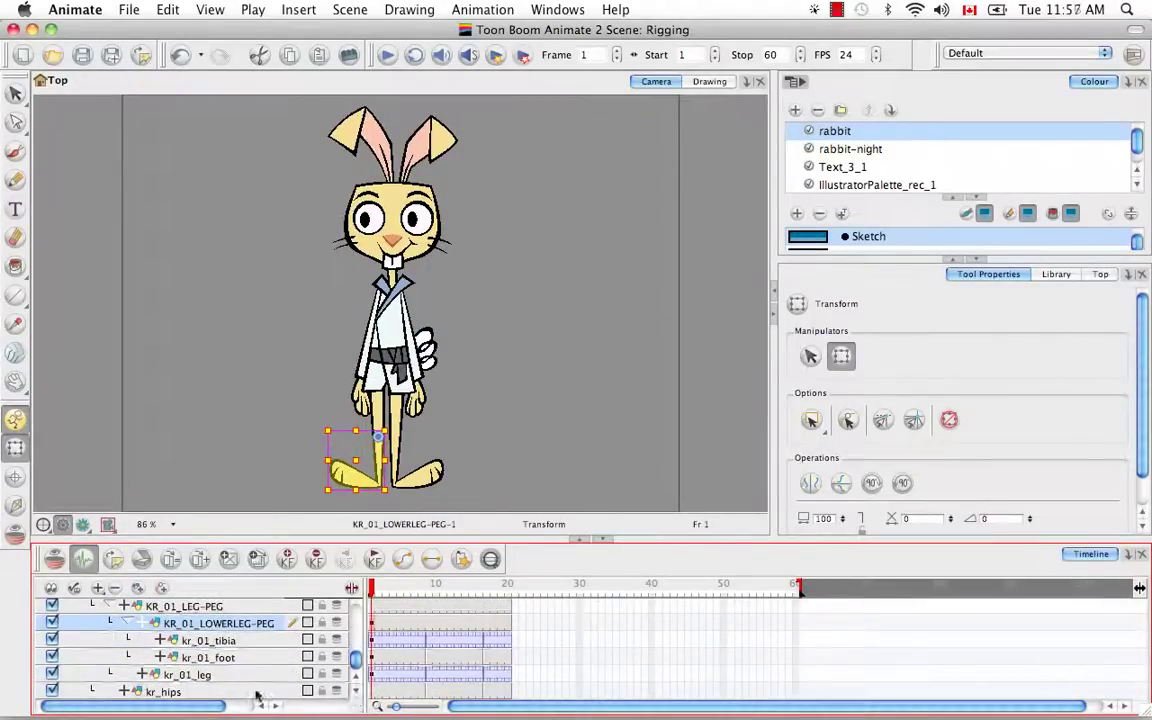
Collapse the leg, neck, arm, body, upper body and lower body pegs until only KR_MASTER-PEG is listed, and clear the selection
click(200, 674)
scroll(150, 650, up, 10)
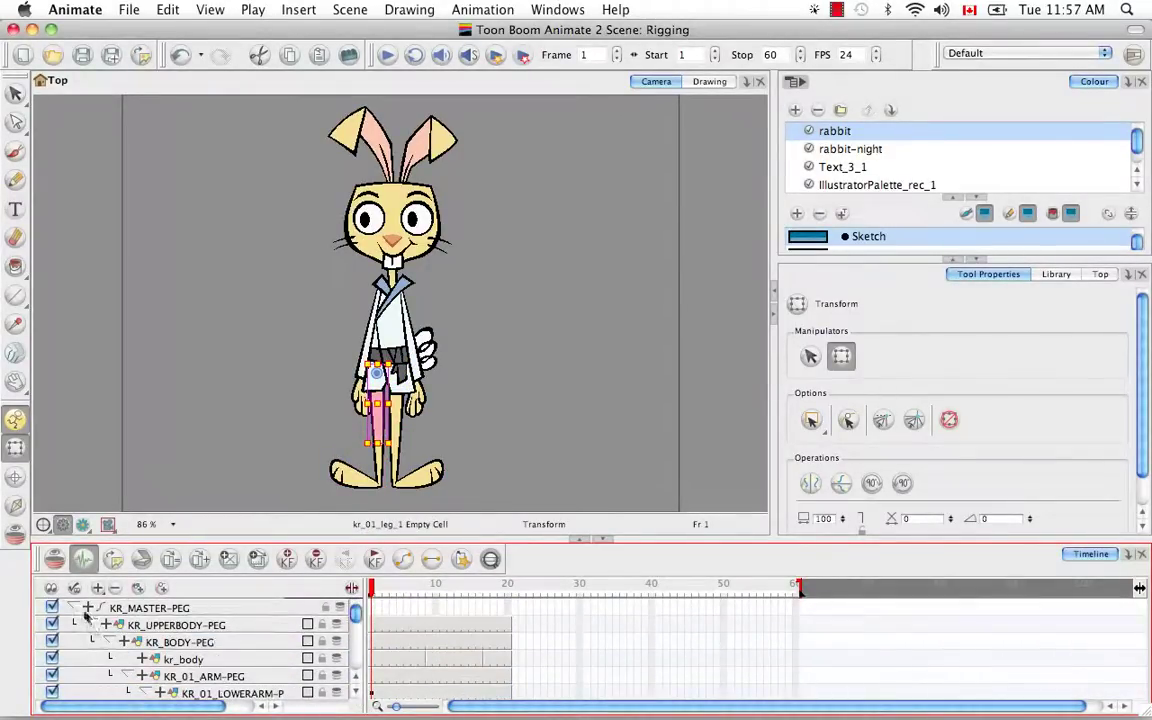
scroll(117, 651, down, 10)
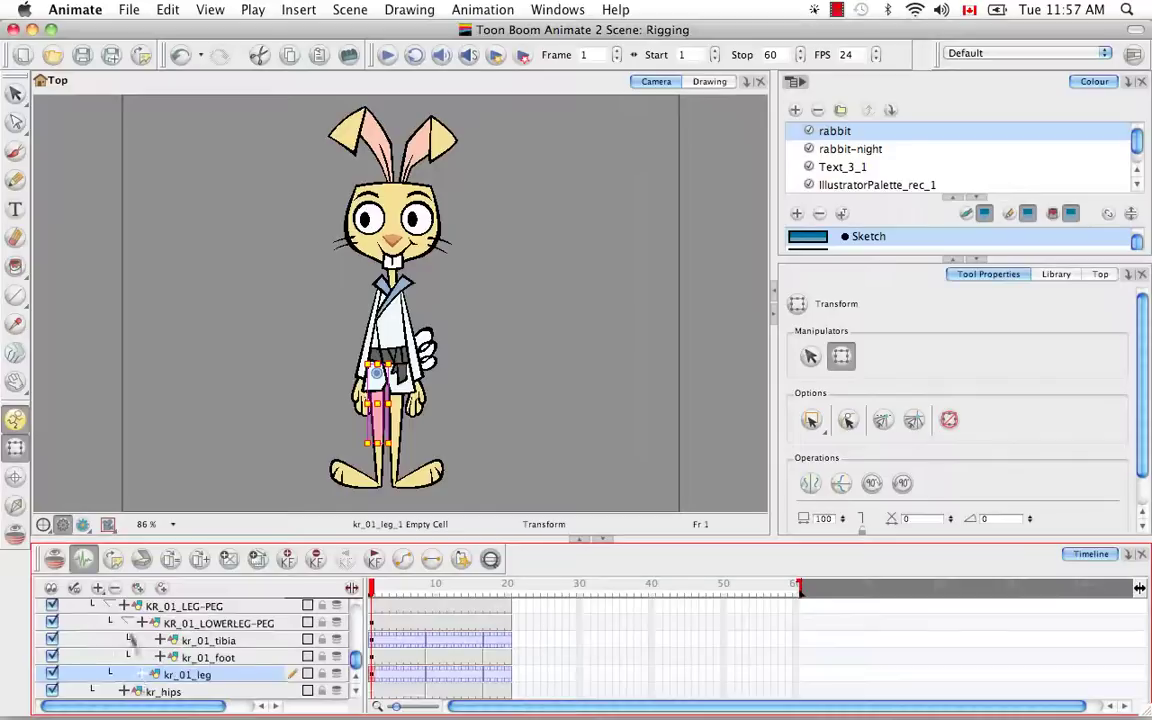
scroll(124, 621, up, 8)
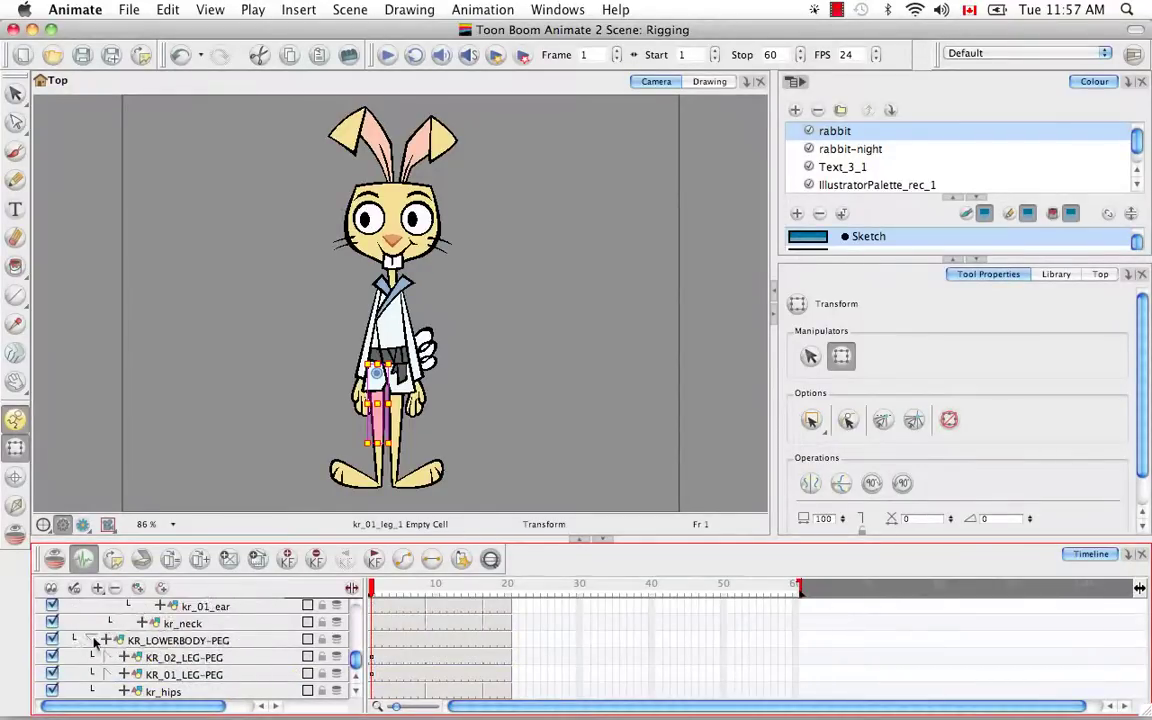
scroll(190, 650, up, 6)
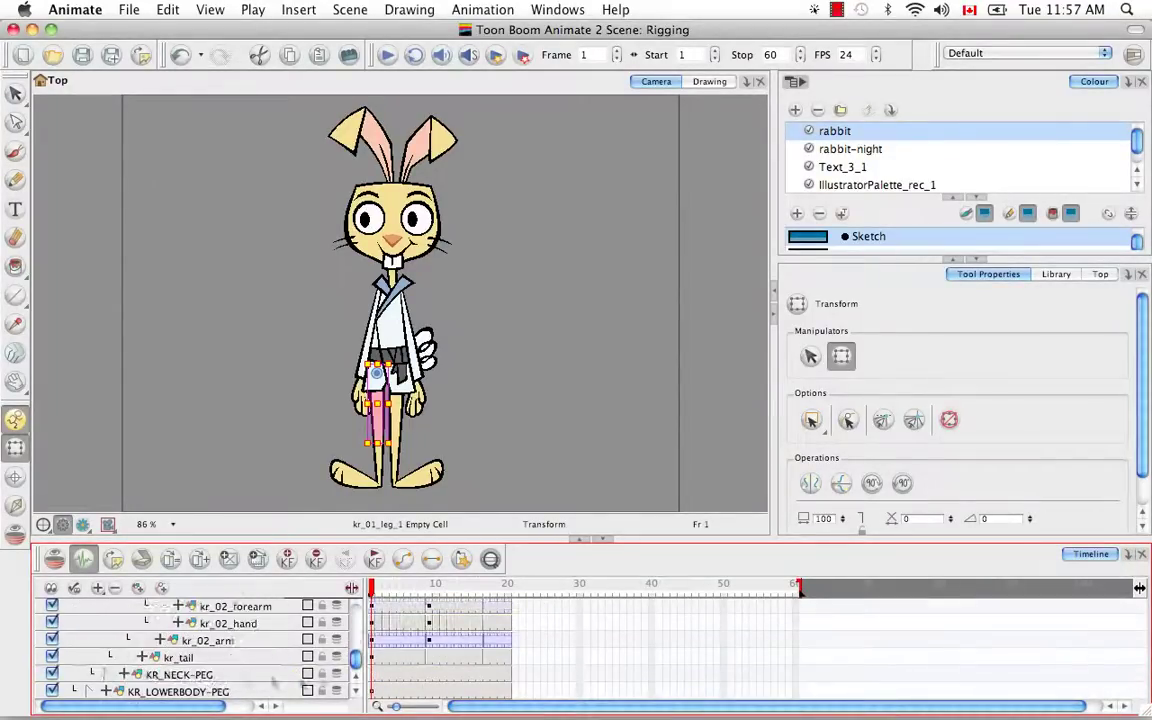
scroll(288, 671, up, 5)
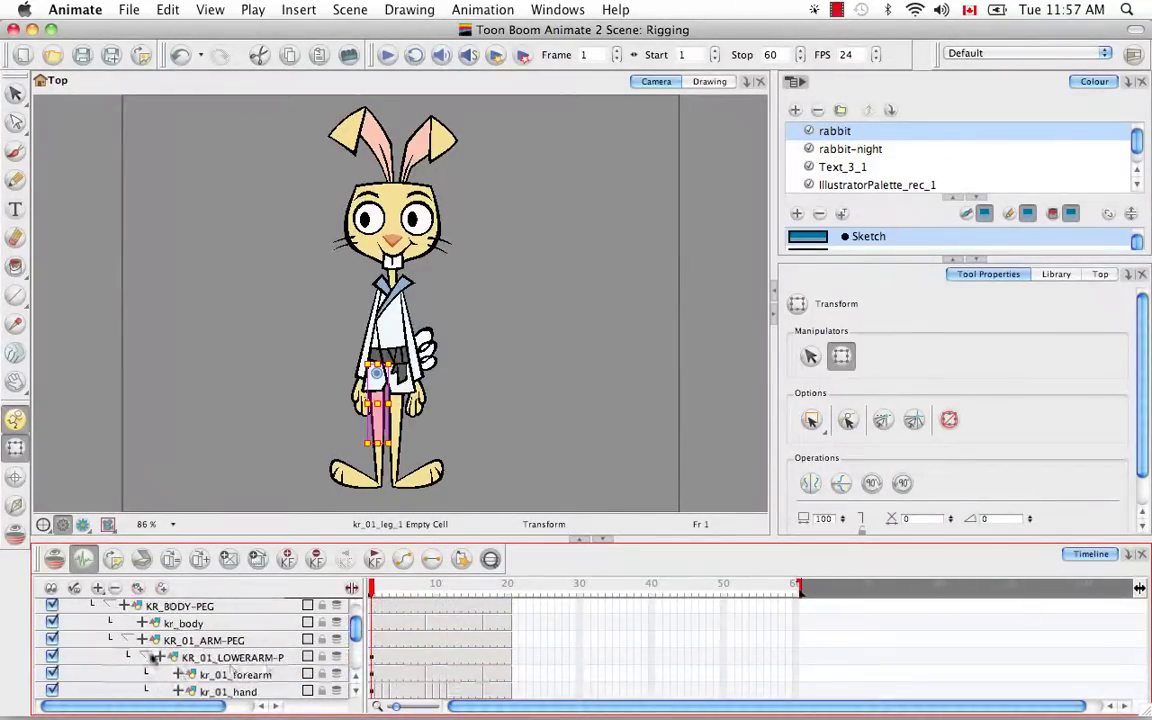
click(145, 658)
click(126, 641)
click(109, 609)
click(91, 625)
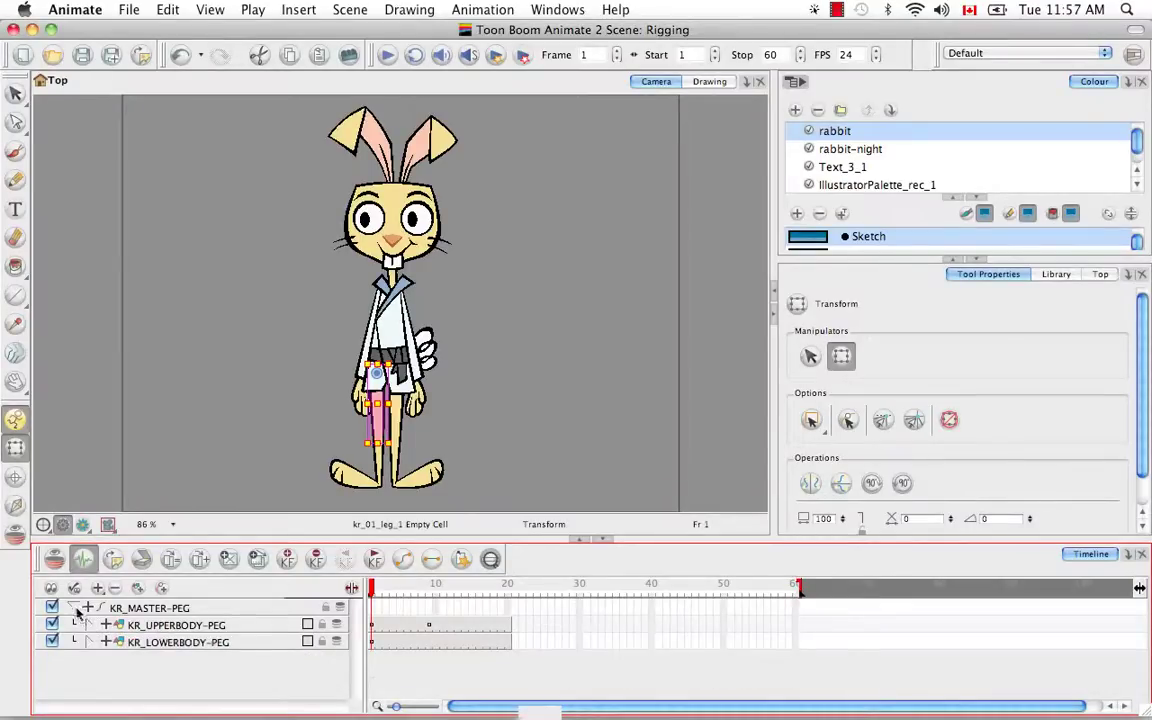
click(74, 608)
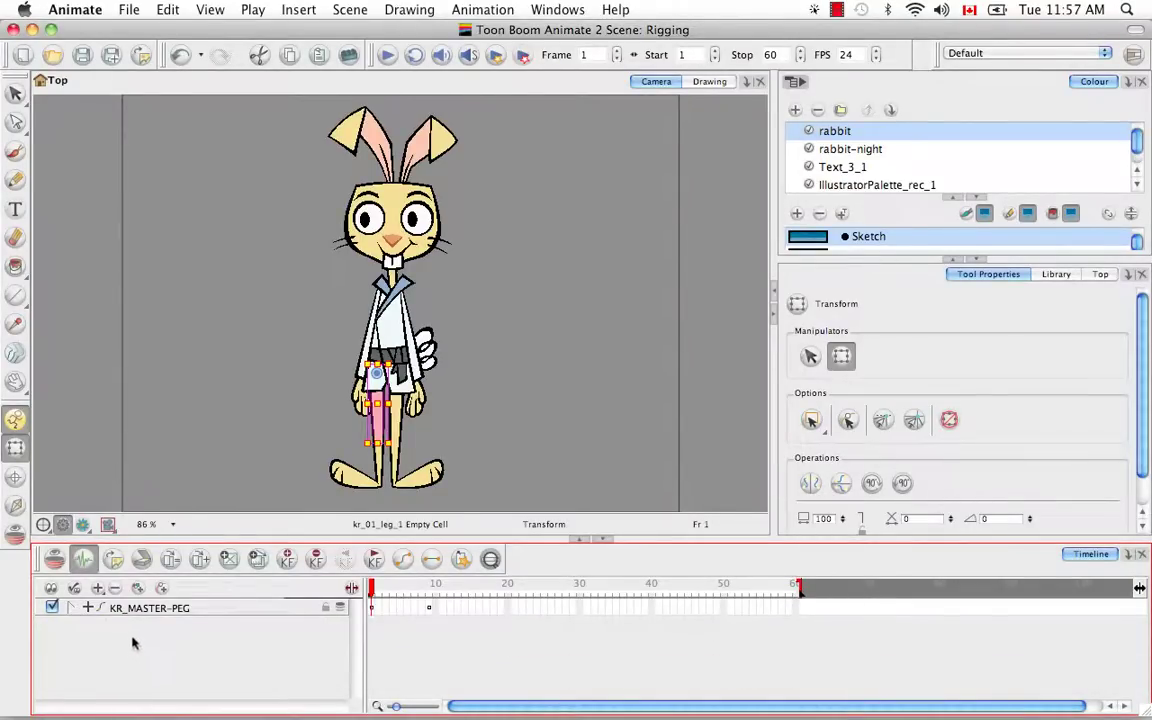
click(143, 632)
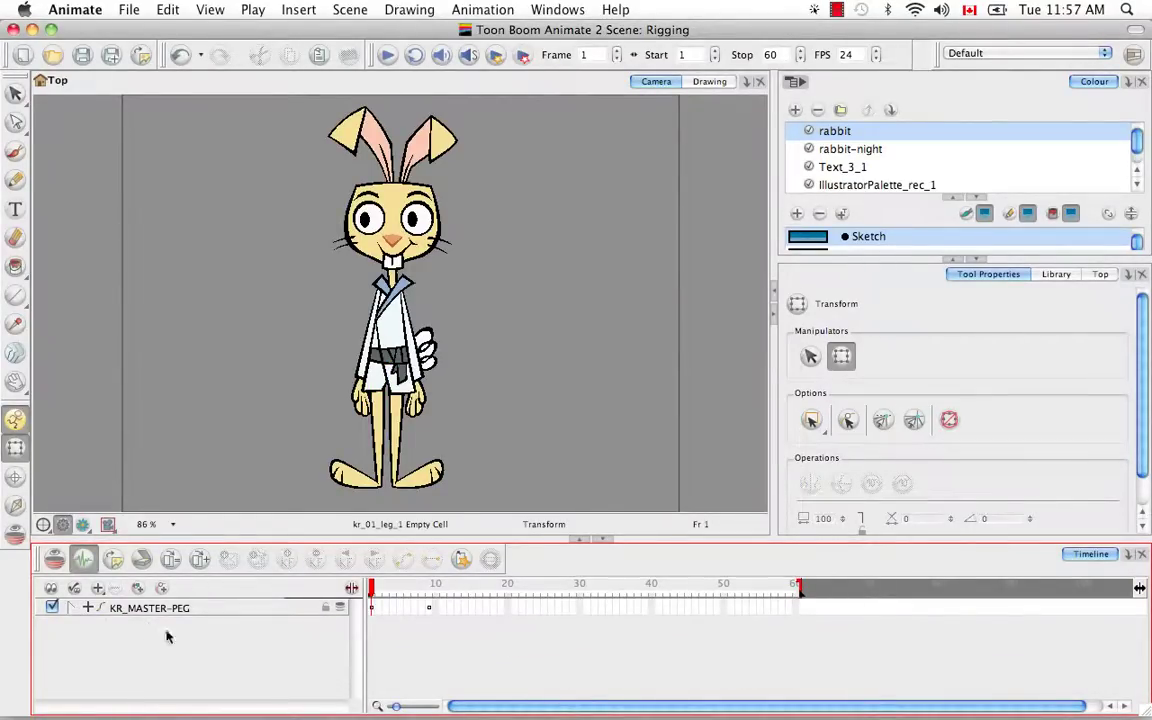
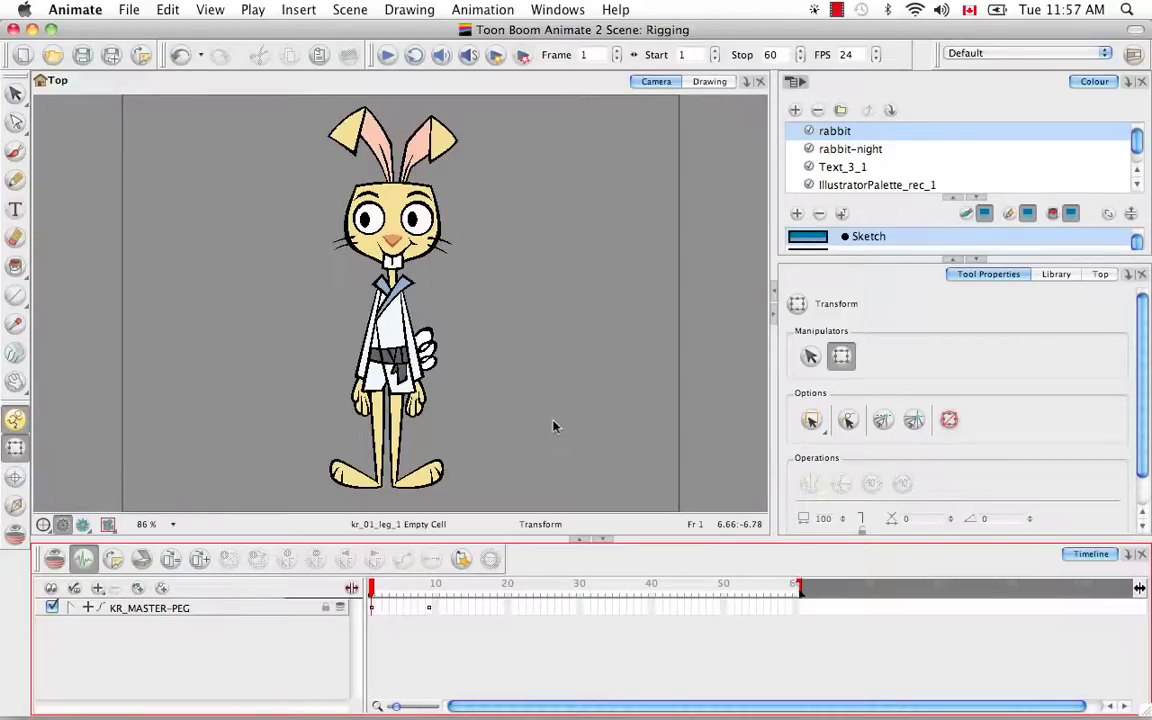
Expand KR_MASTER-PEG and compare which body parts KR_UPPERBODY-PEG and KR_LOWERBODY-PEG control
click(71, 608)
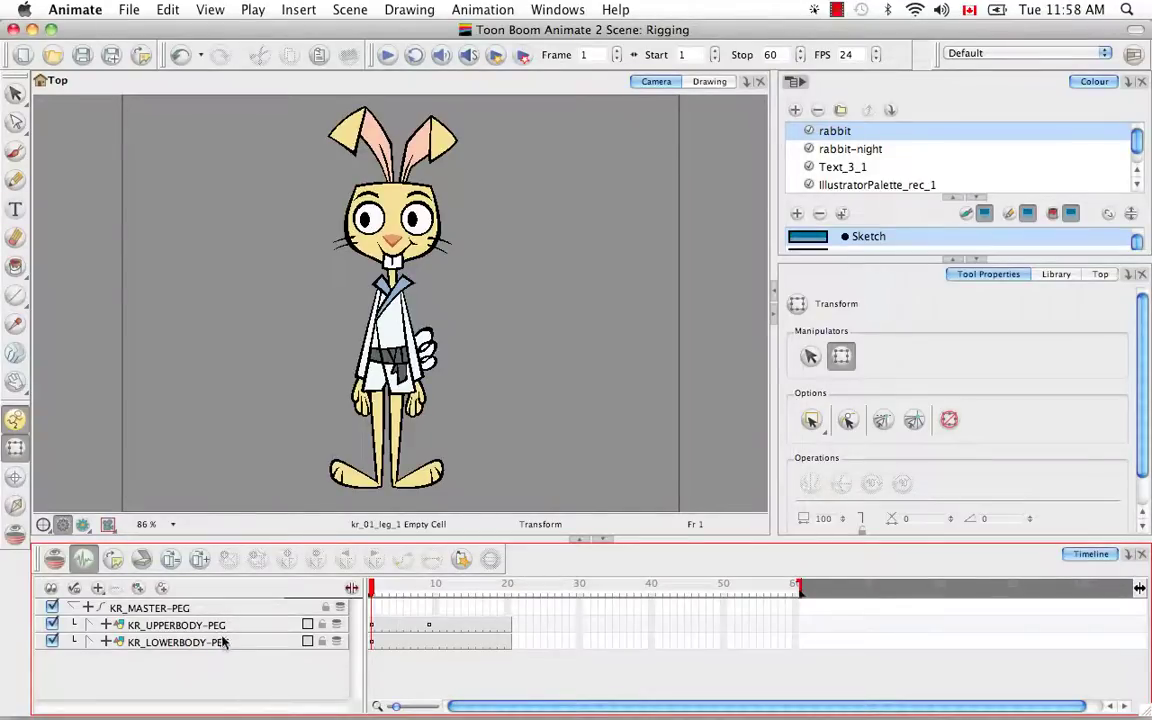
click(214, 626)
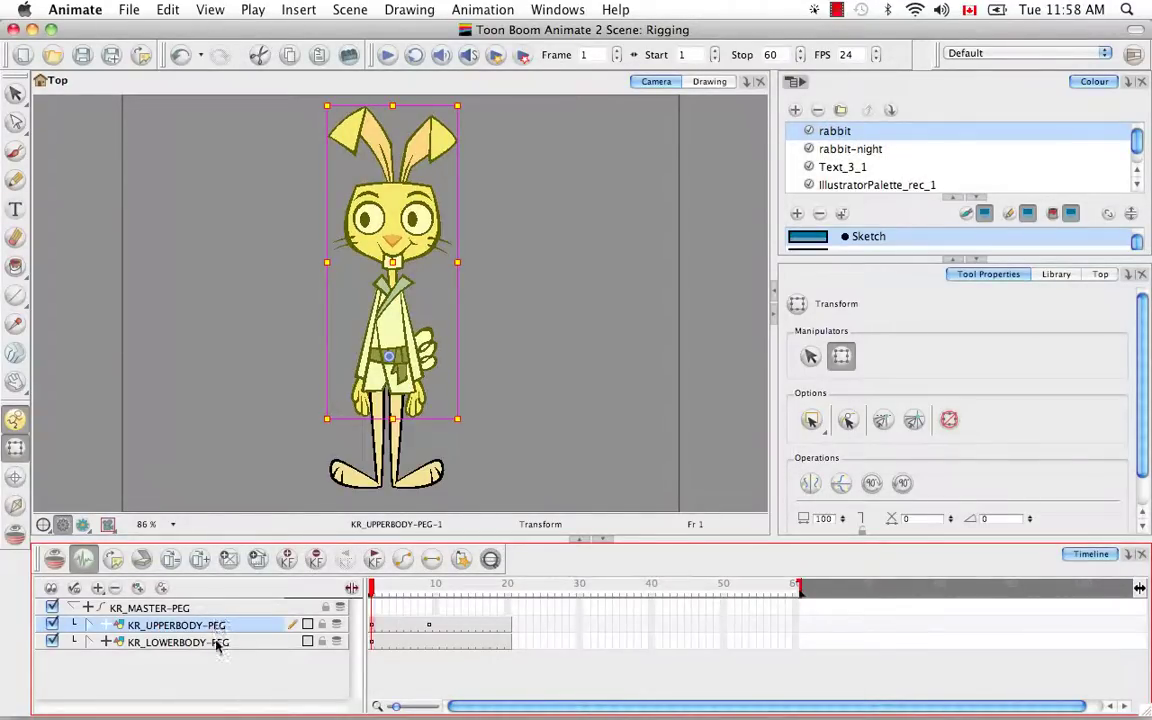
click(216, 644)
click(216, 626)
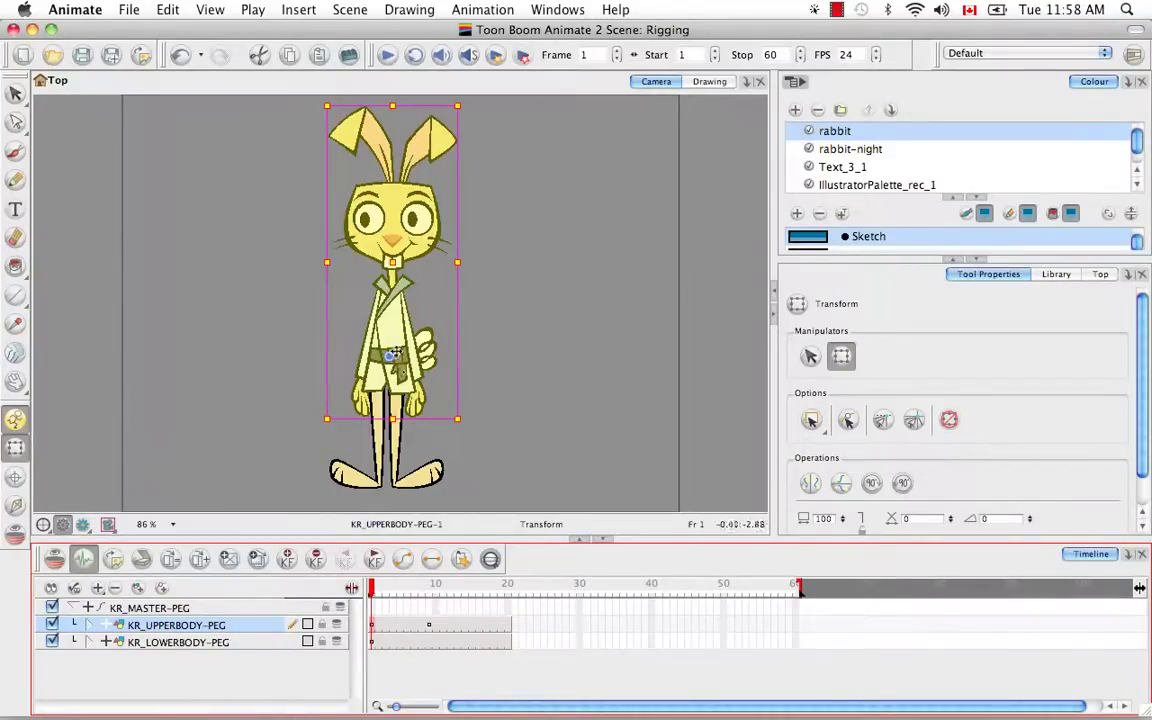
Test-rotate KR_UPPERBODY-PEG and KR_LOWERBODY-PEG about their pivots one after the other, undoing each rotation
drag(476, 103, 502, 168)
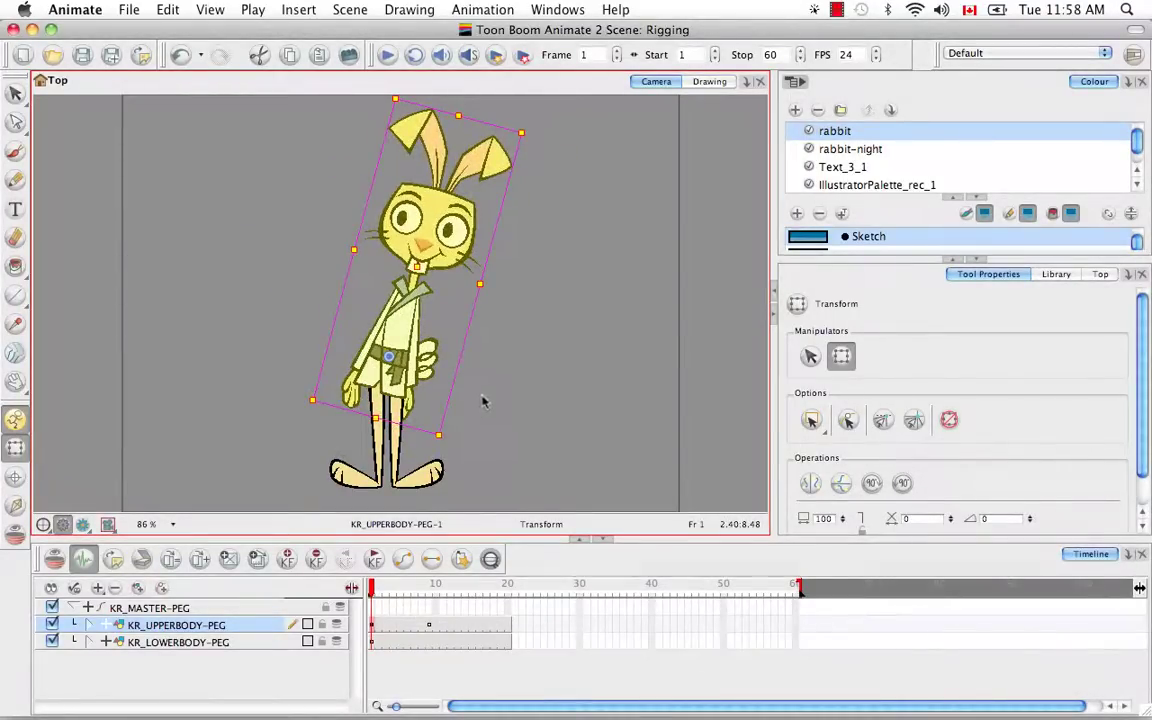
key(super+z)
click(182, 643)
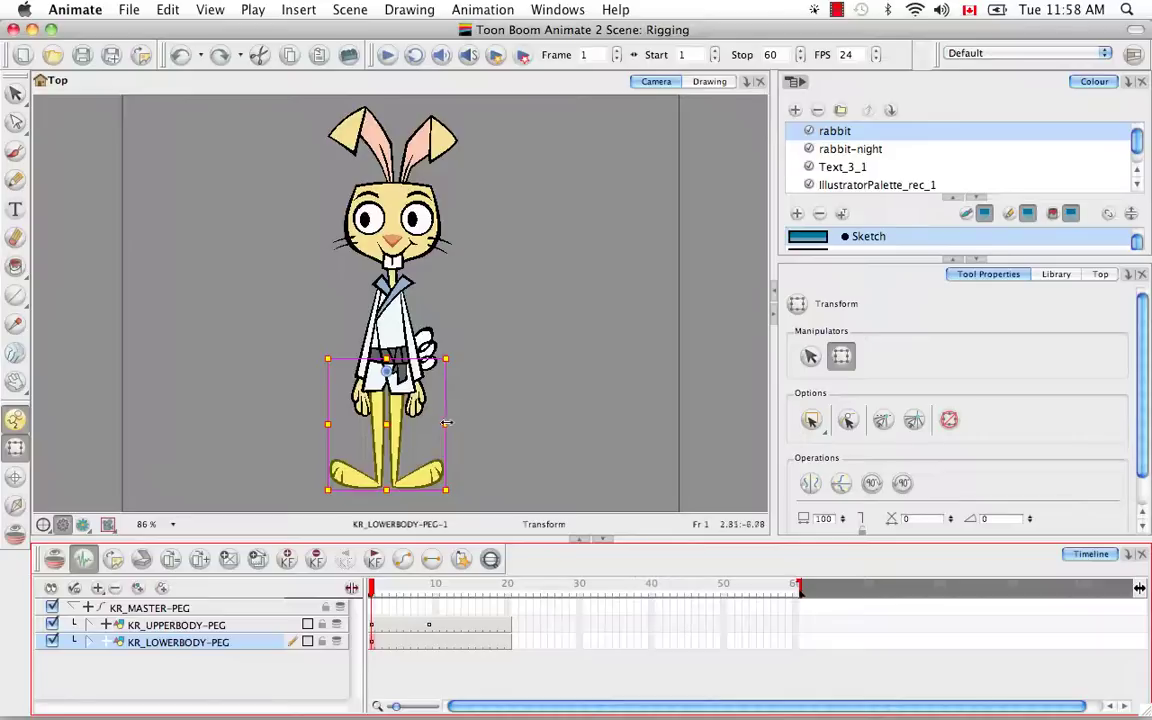
drag(456, 354, 436, 421)
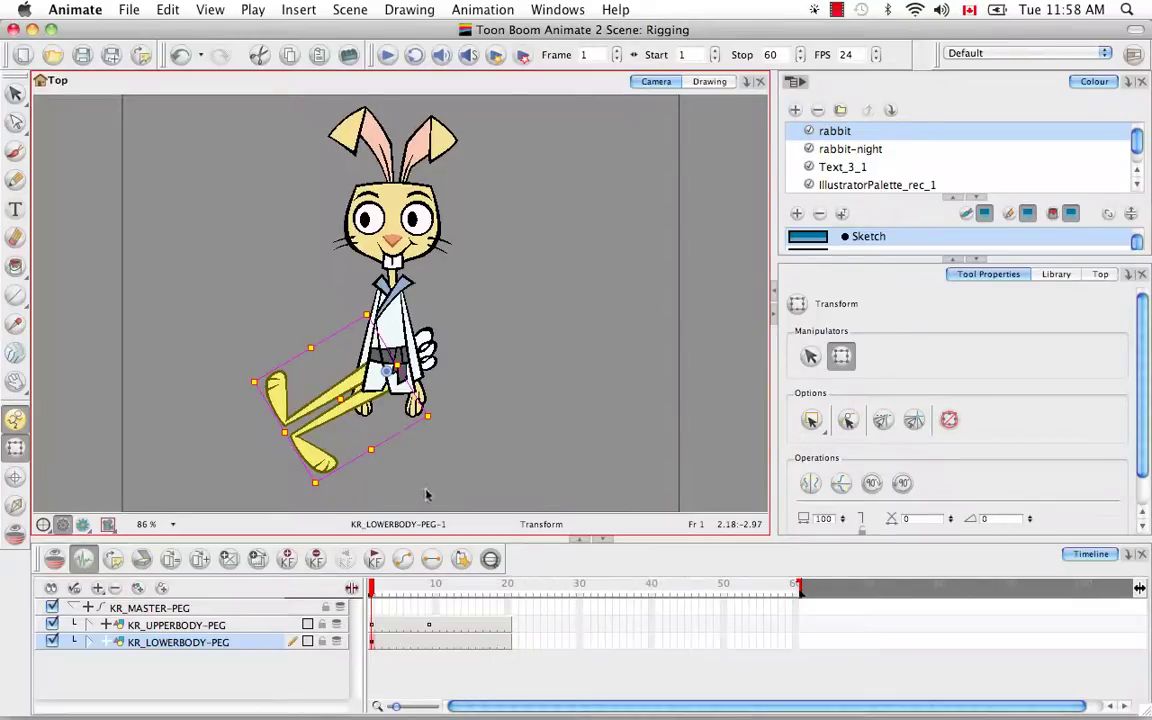
key(super+z)
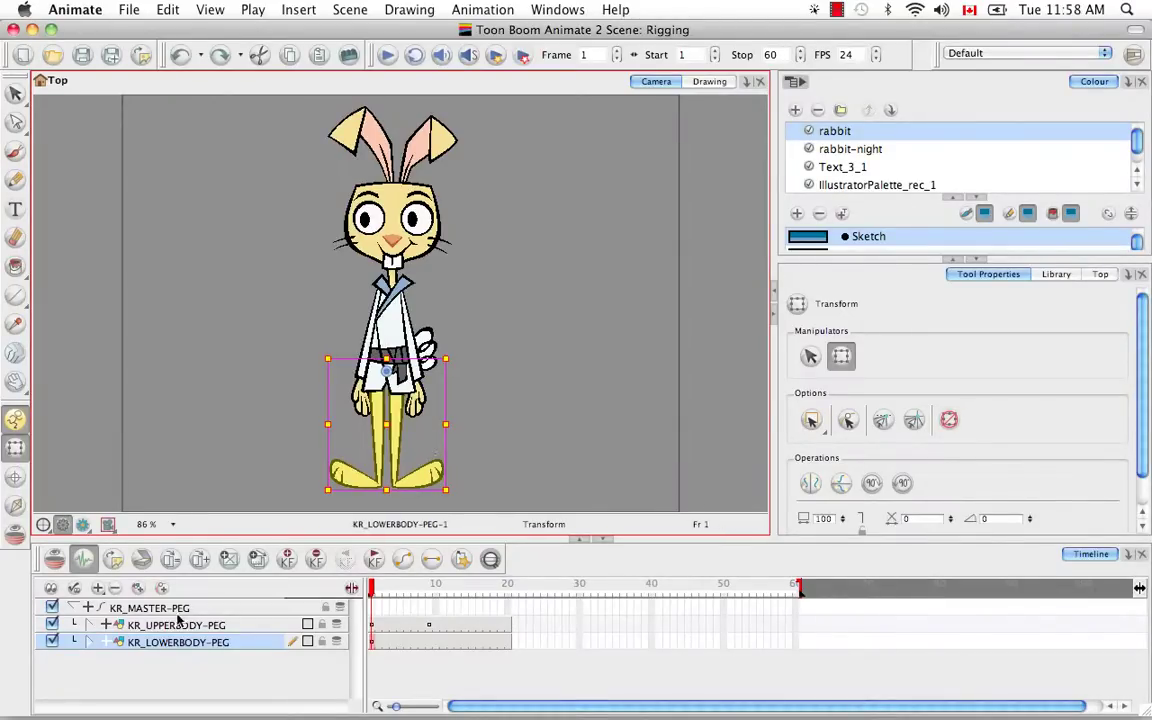
Expand KR_UPPERBODY-PEG and check which parts KR_BODY-PEG and KR_NECK-PEG control
click(130, 625)
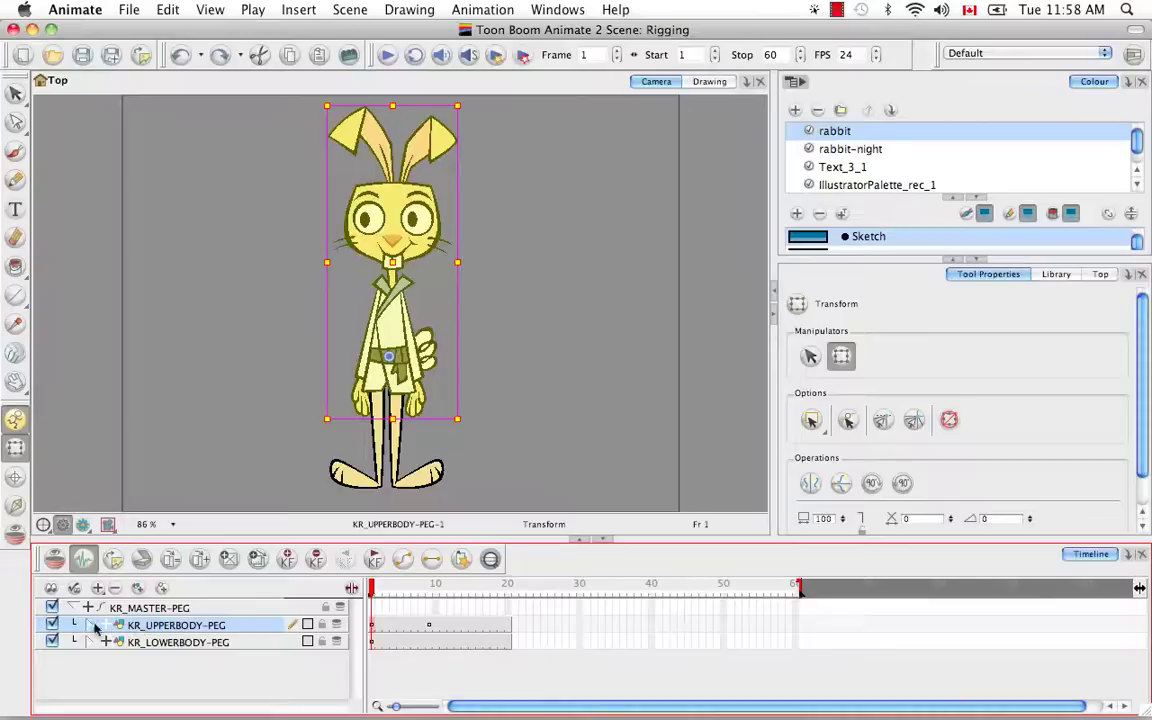
click(104, 624)
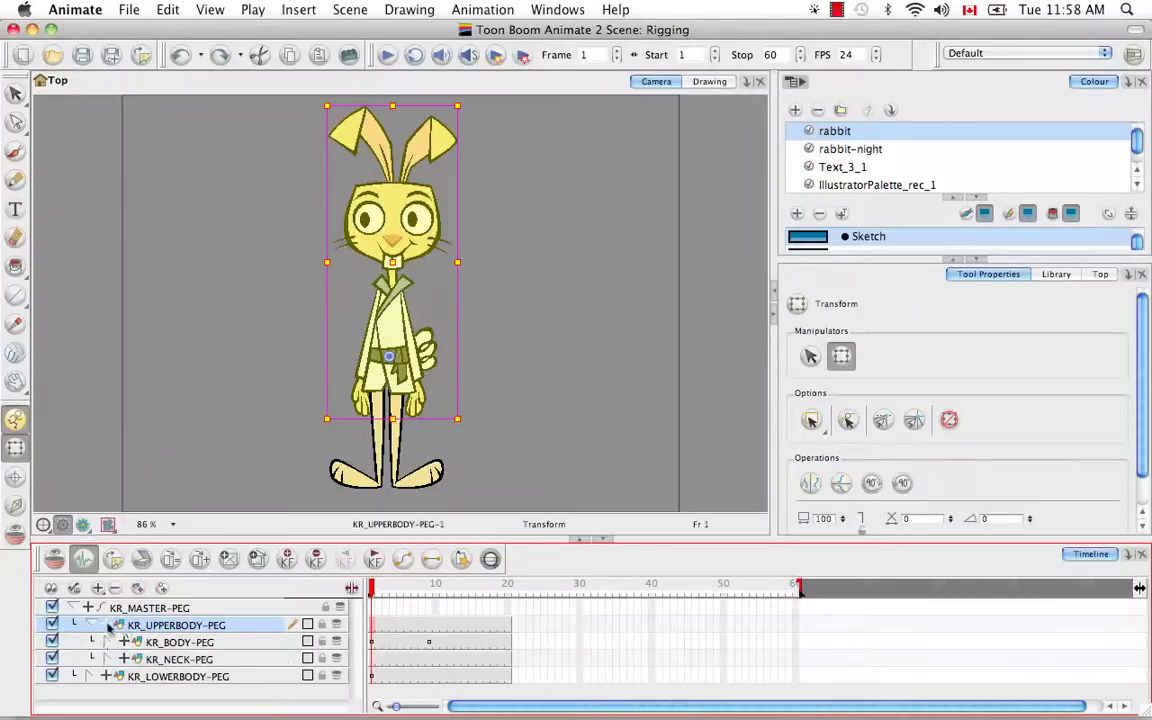
click(185, 643)
click(189, 660)
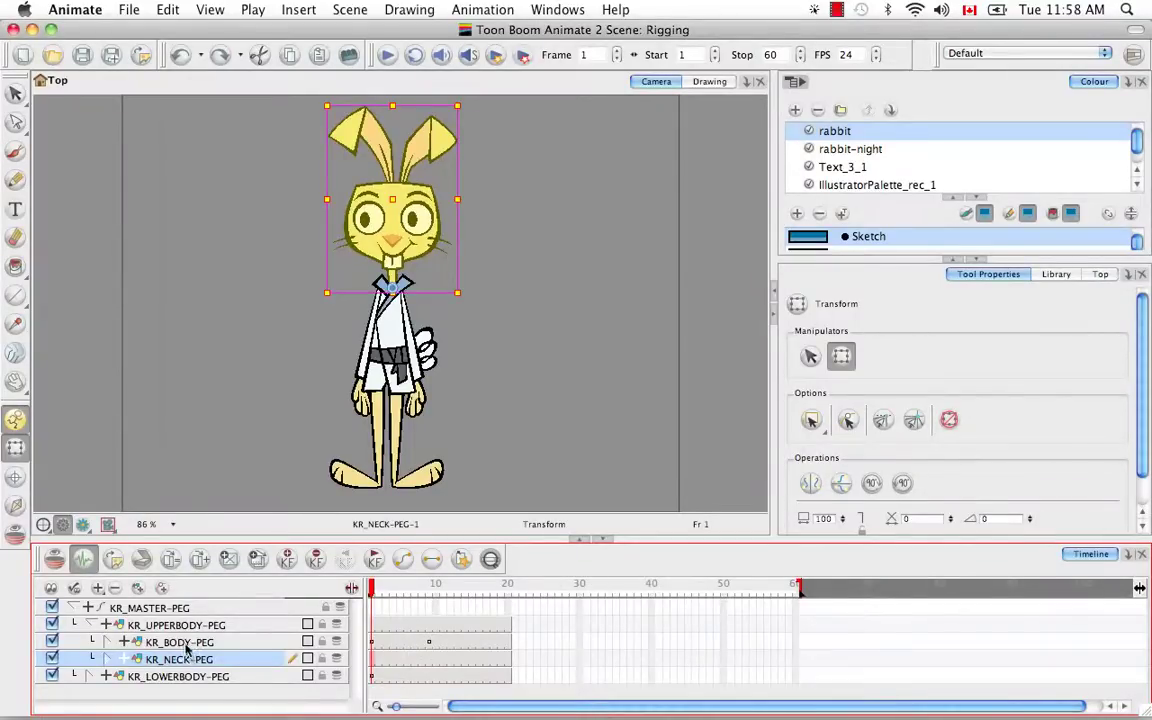
Expand KR_BODY-PEG and examine its kr_body, KR_02_ARM-PEG and kr_tail layers
click(184, 643)
click(124, 642)
click(195, 662)
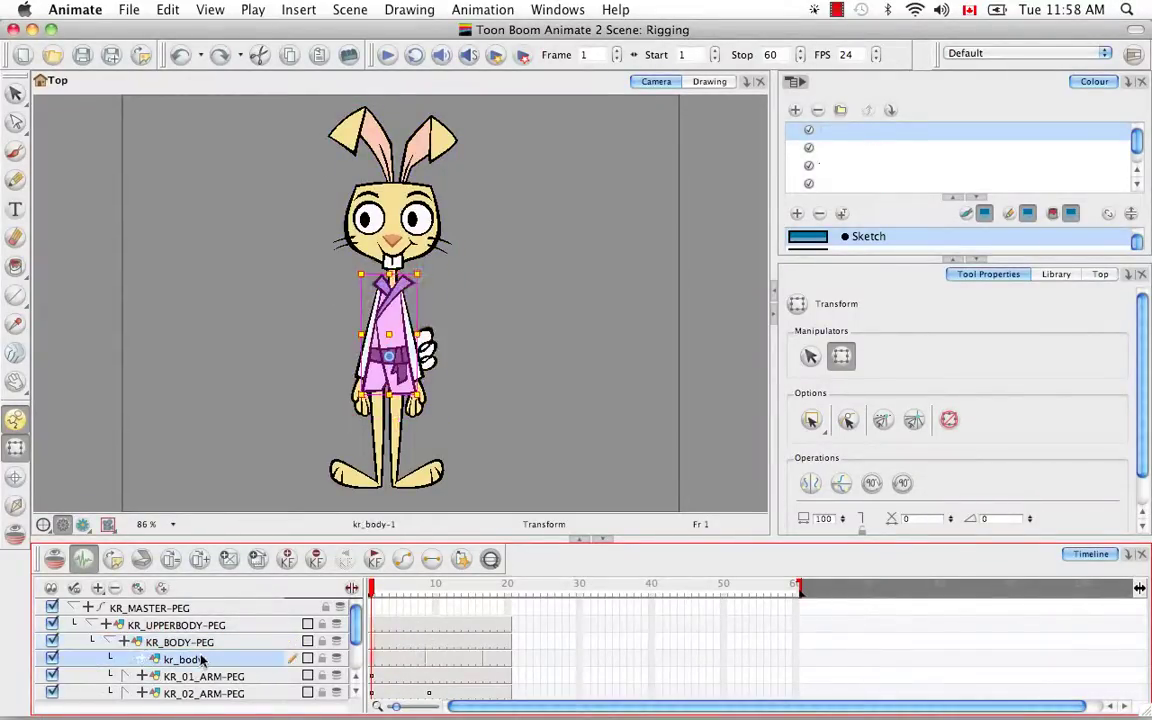
click(206, 693)
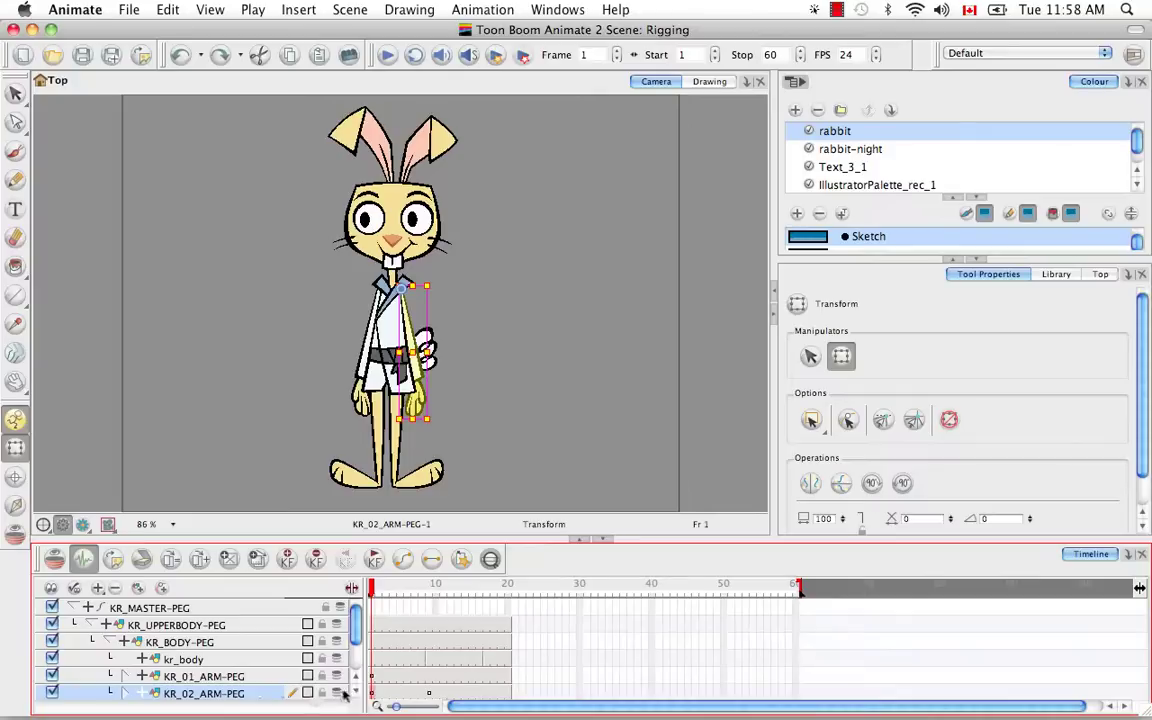
scroll(357, 697, down, 3)
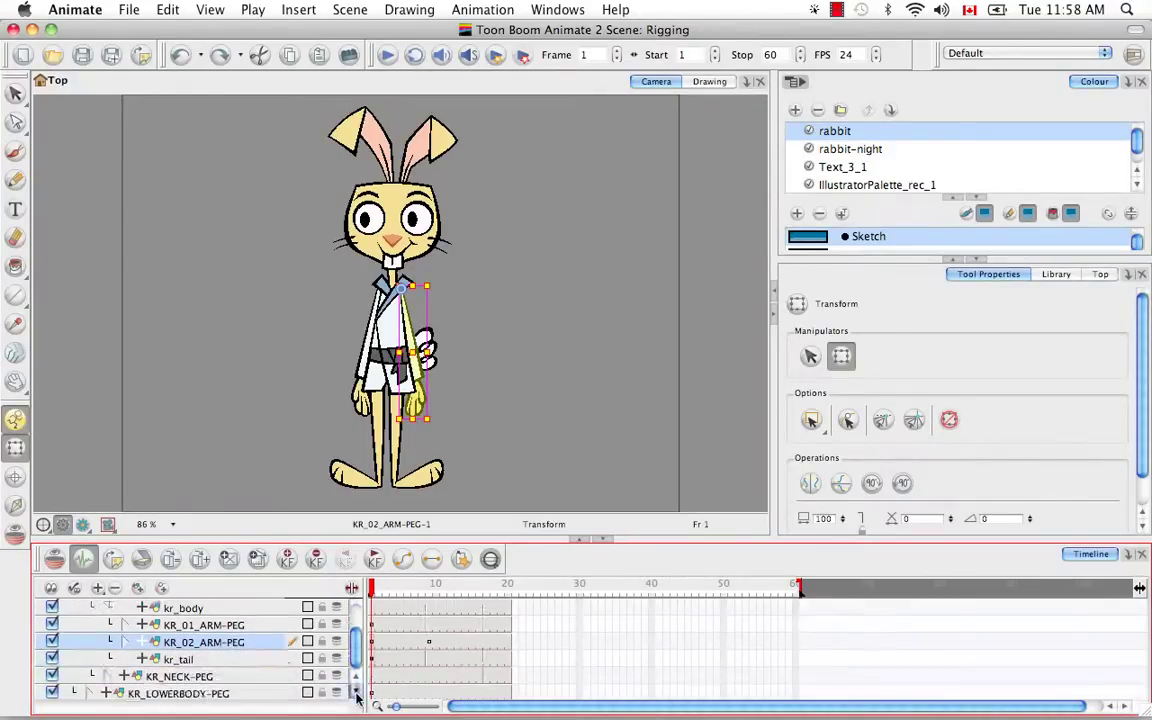
click(190, 660)
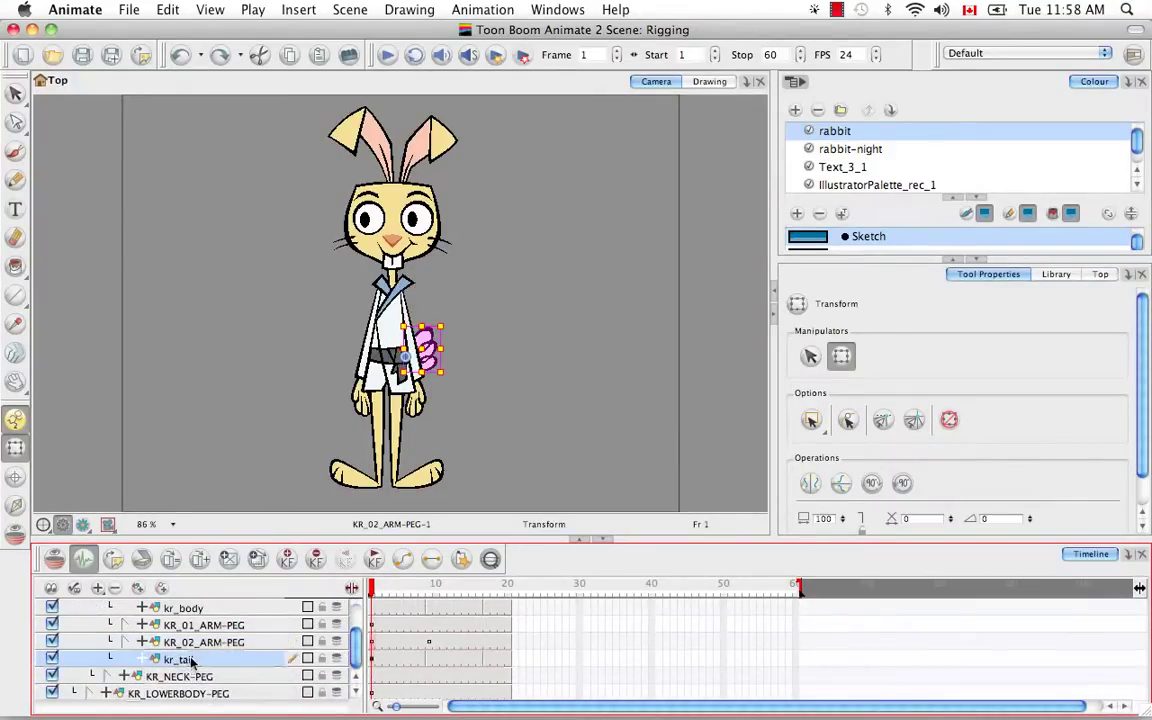
Expand KR_01_ARM-PEG, check it and KR_01_LOWERARM-PEG, and collapse the arm and body pegs again
click(126, 623)
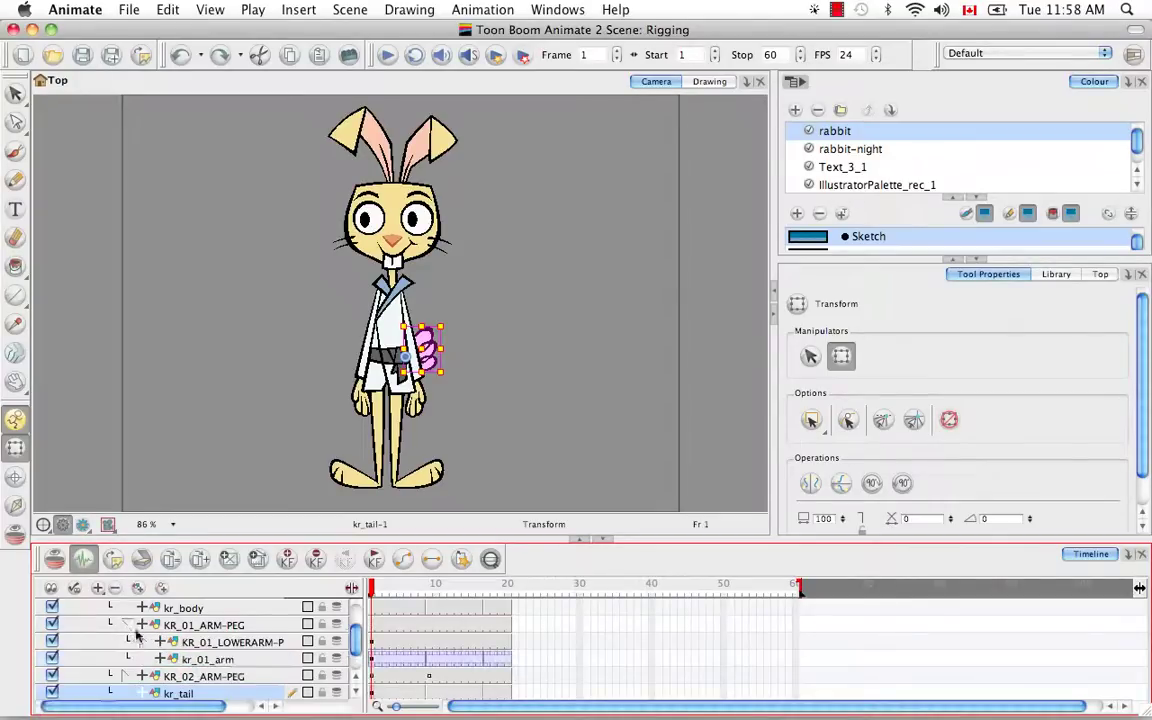
click(224, 624)
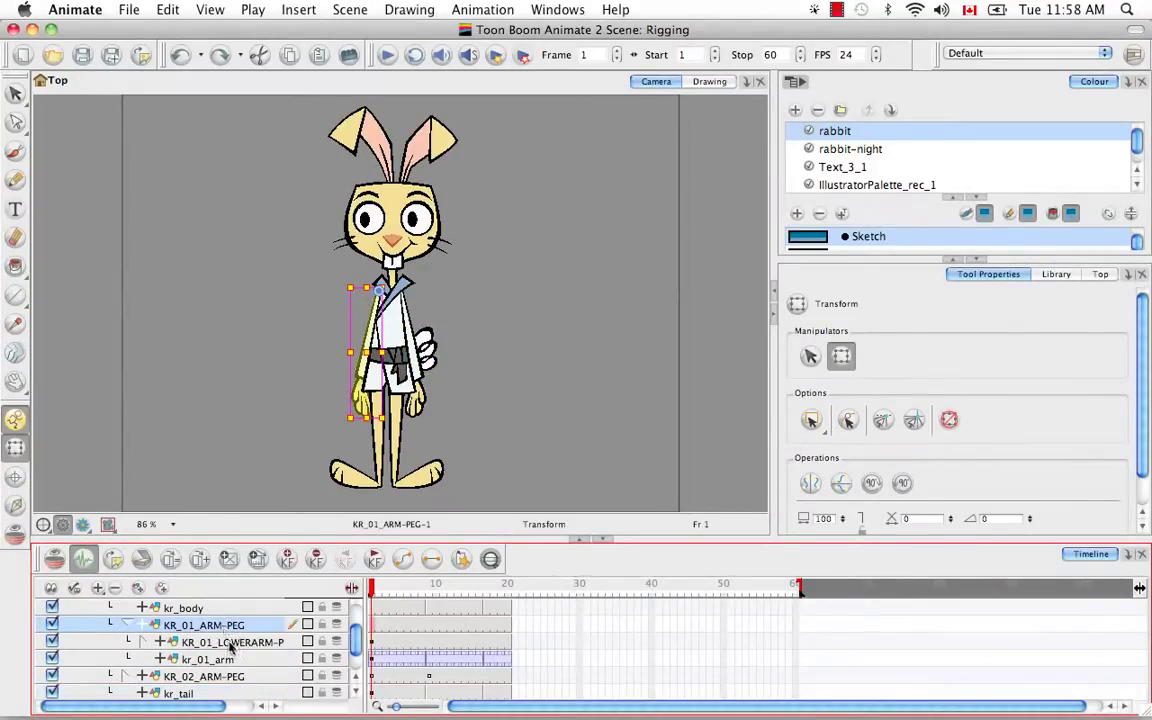
click(230, 643)
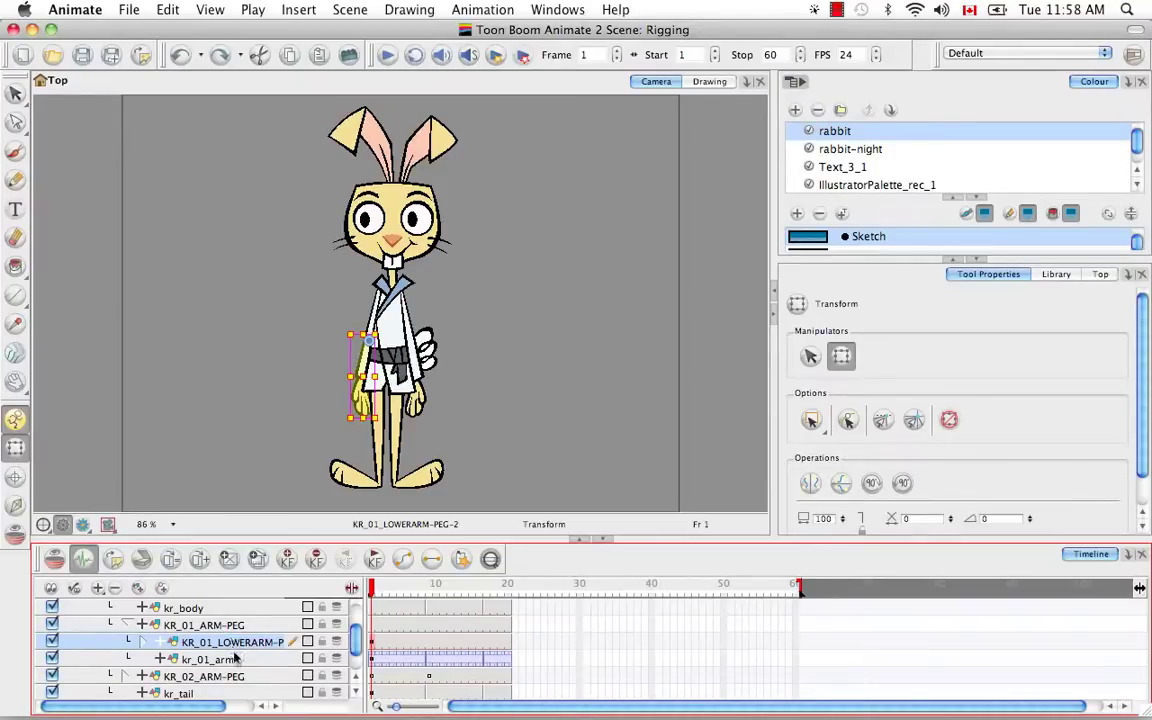
click(126, 623)
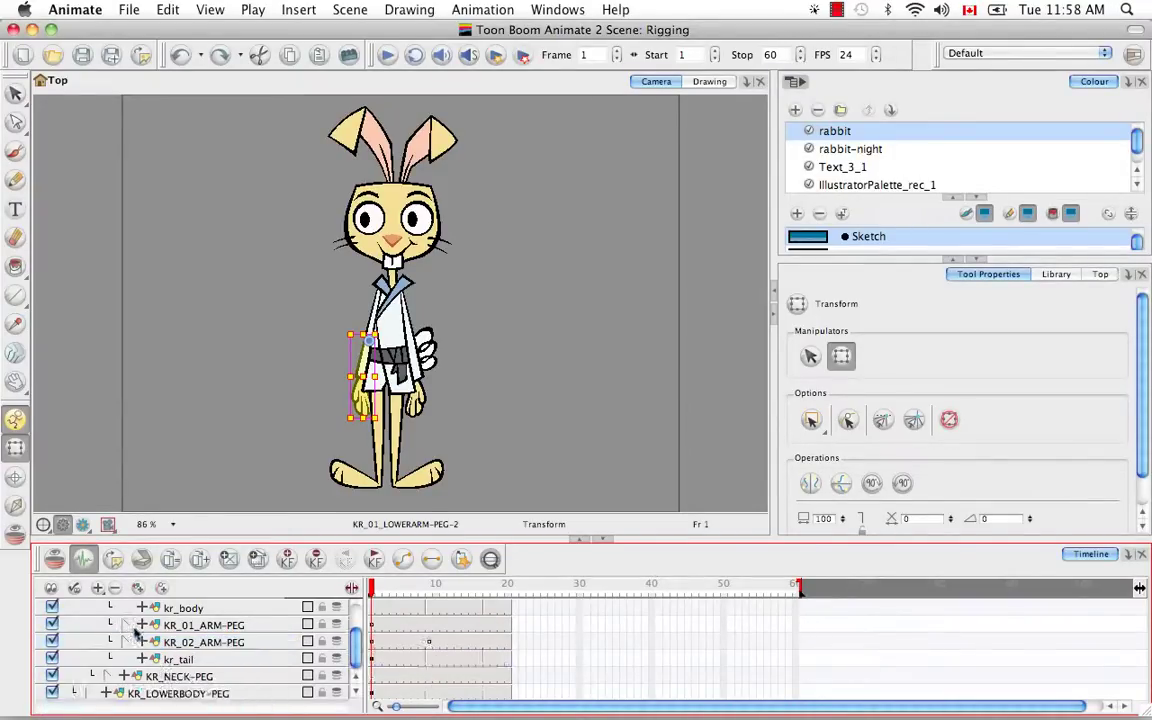
scroll(295, 641, up, 2)
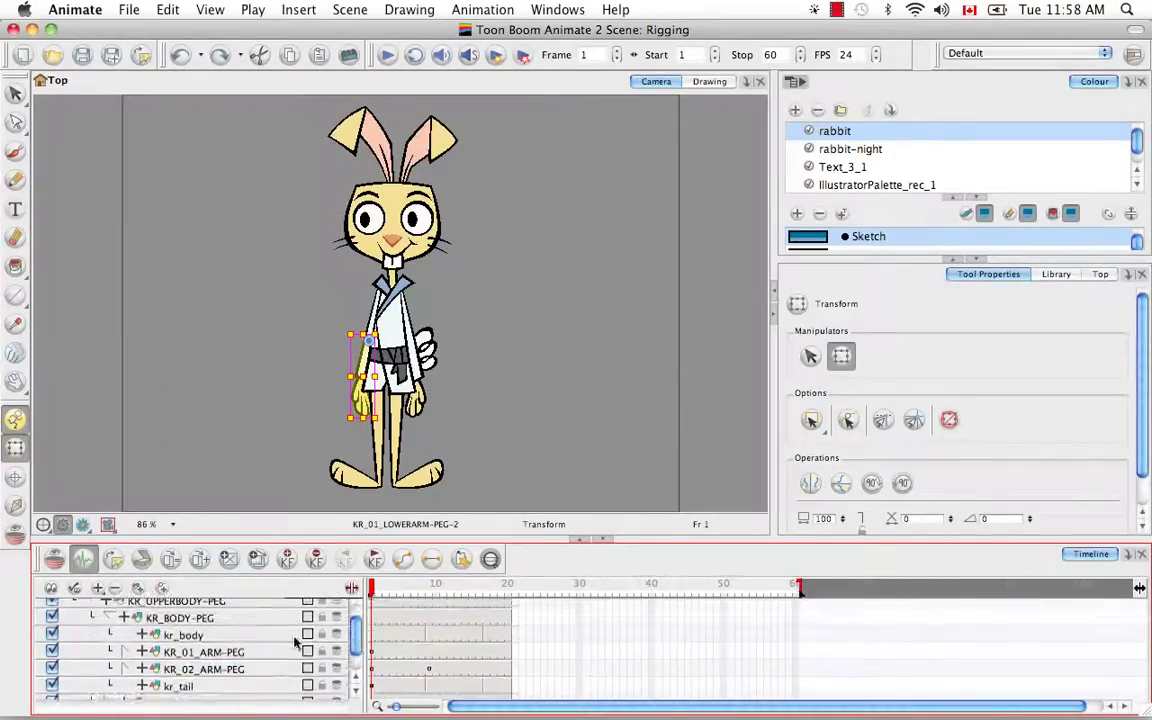
click(109, 618)
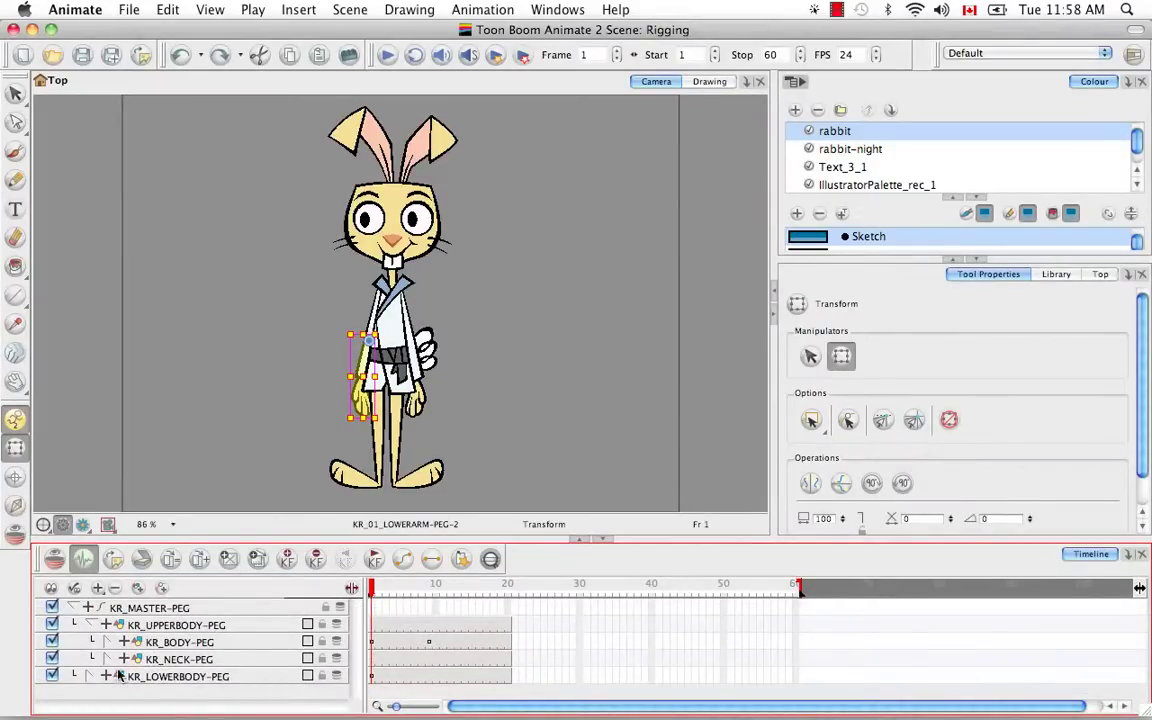
Expand KR_NECK-PEG and examine the KR_HEAD-PEG and kr_neck layers inside it
click(166, 660)
click(123, 659)
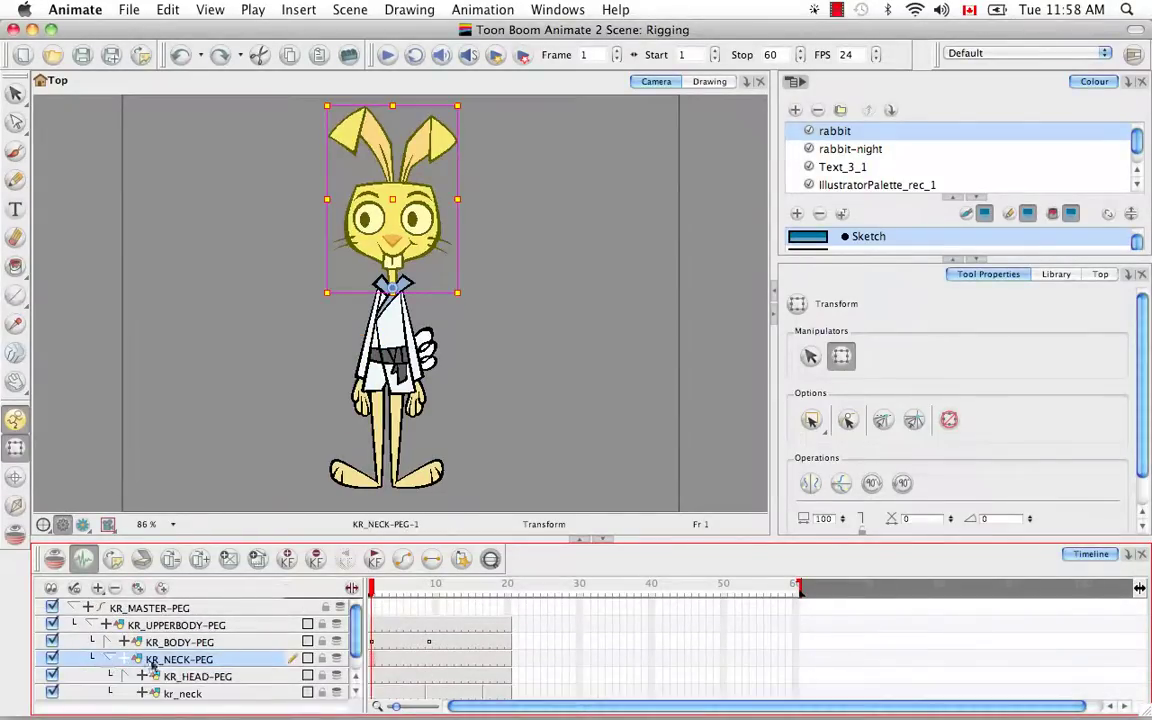
click(355, 692)
click(202, 657)
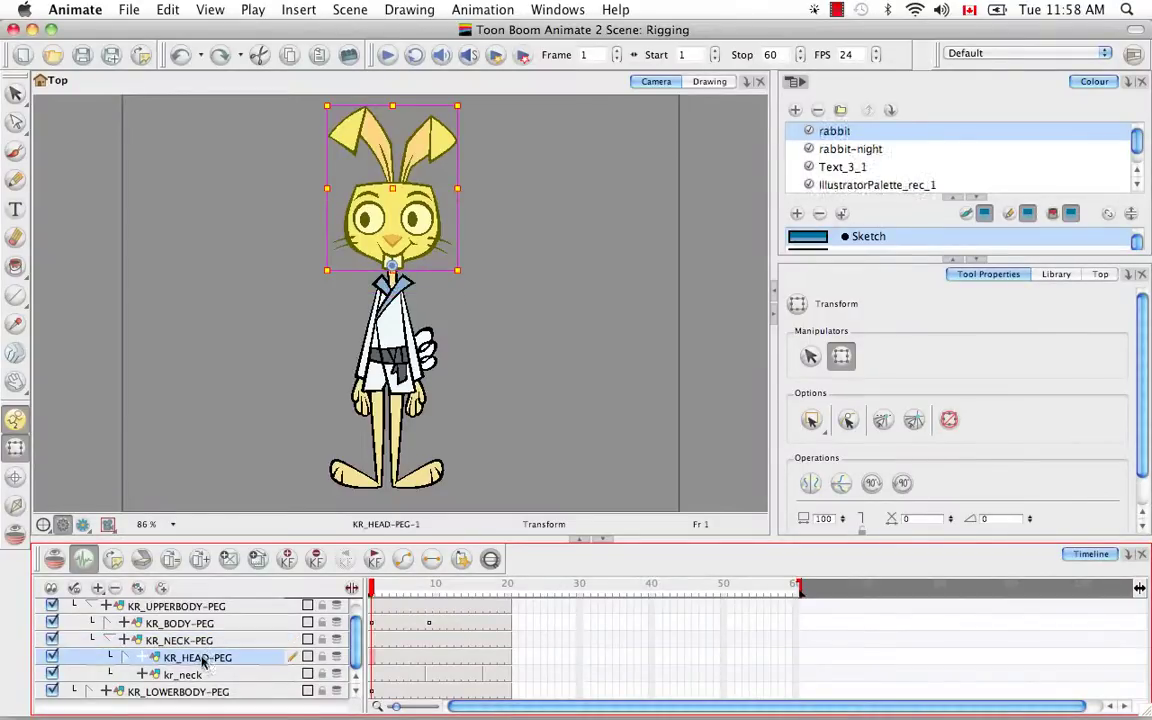
click(198, 675)
click(199, 658)
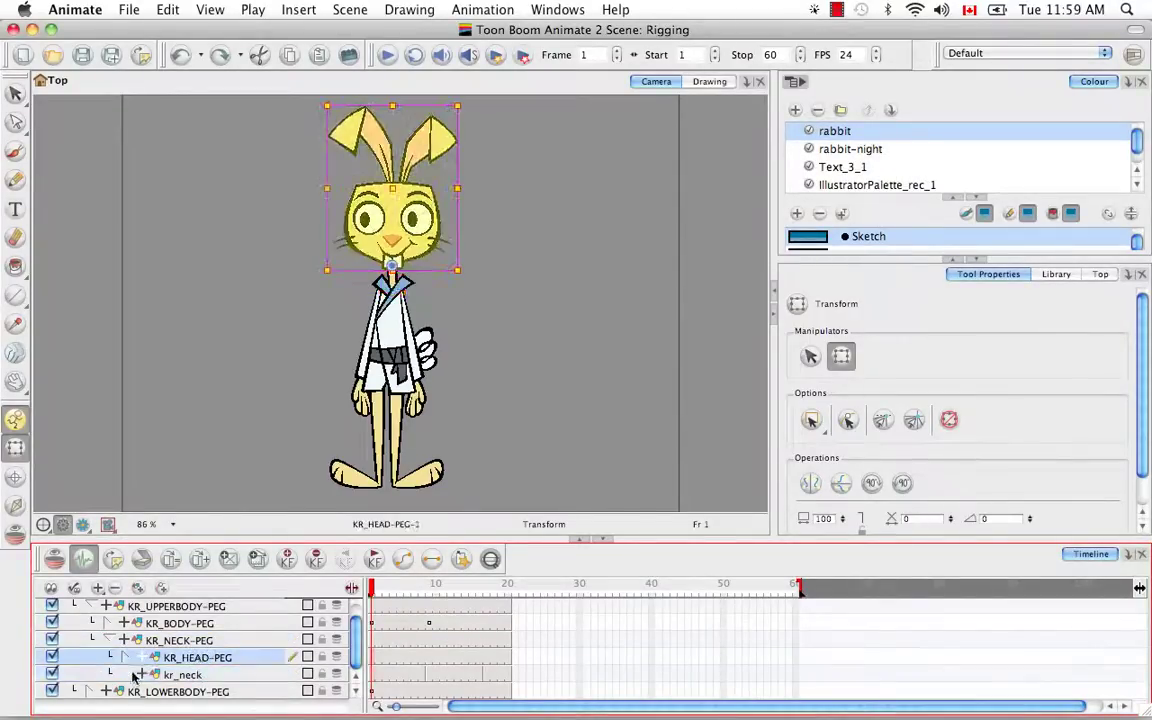
Expand KR_HEAD-PEG and check which parts its KR_FACIALFEATURES and kr_head layers control
click(126, 658)
click(220, 675)
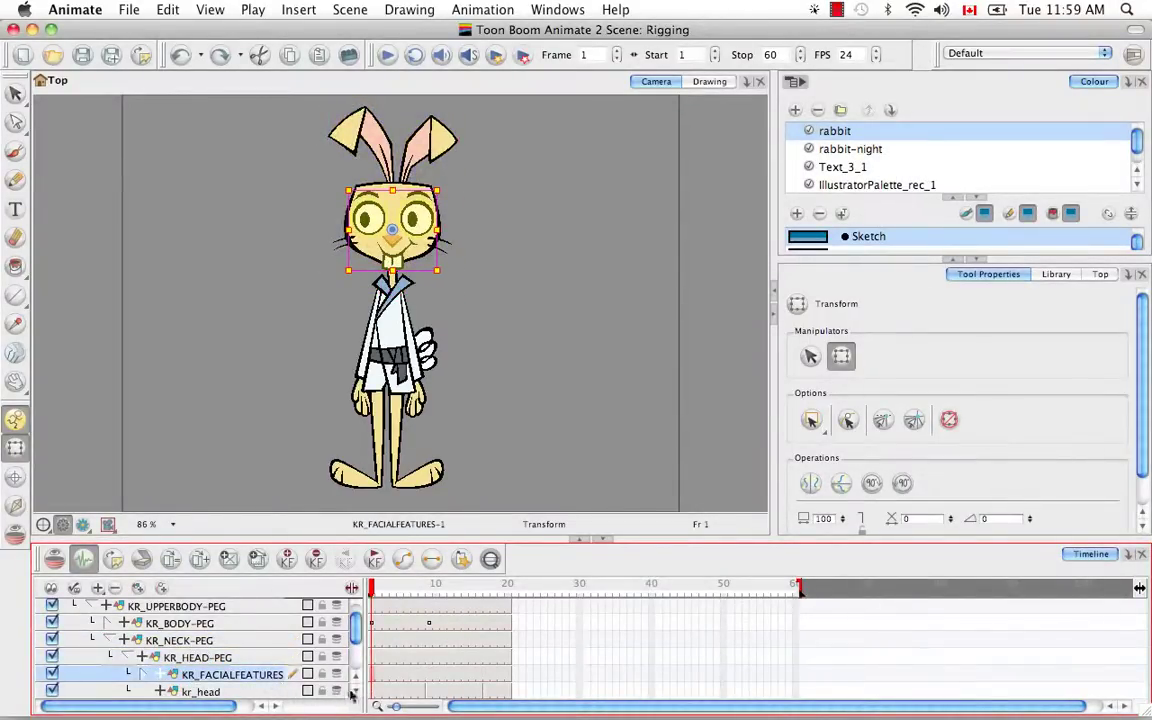
click(356, 692)
click(356, 692)
click(217, 659)
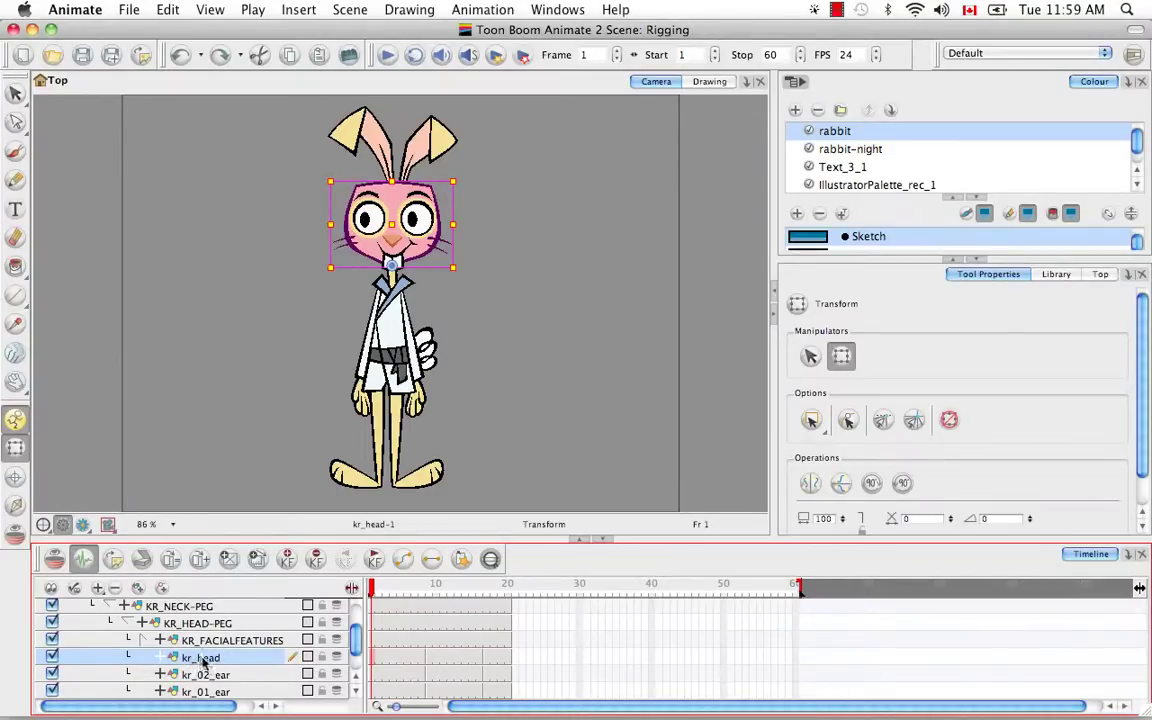
Expand KR_FACIALFEATURES and examine its kr_mouth, kr_nose, KR_02_EYE-PEG and KR_01_EYE-PEG layers
click(145, 641)
scroll(260, 655, down, 2)
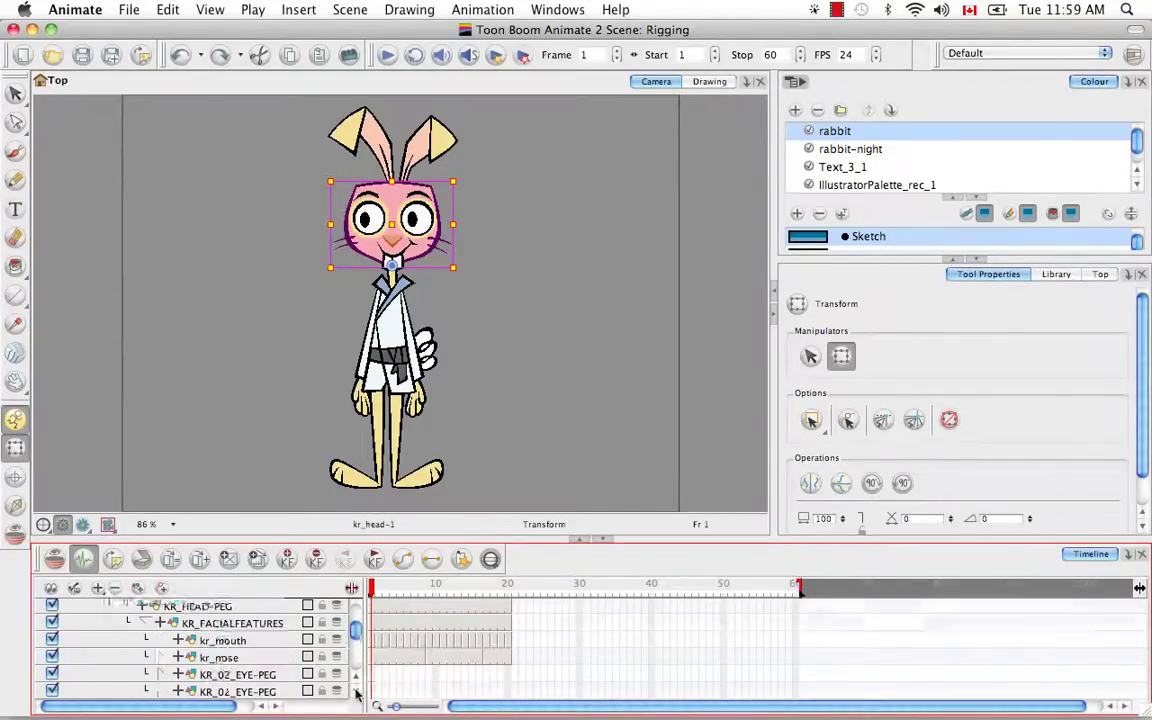
click(228, 623)
click(224, 640)
click(236, 657)
click(249, 676)
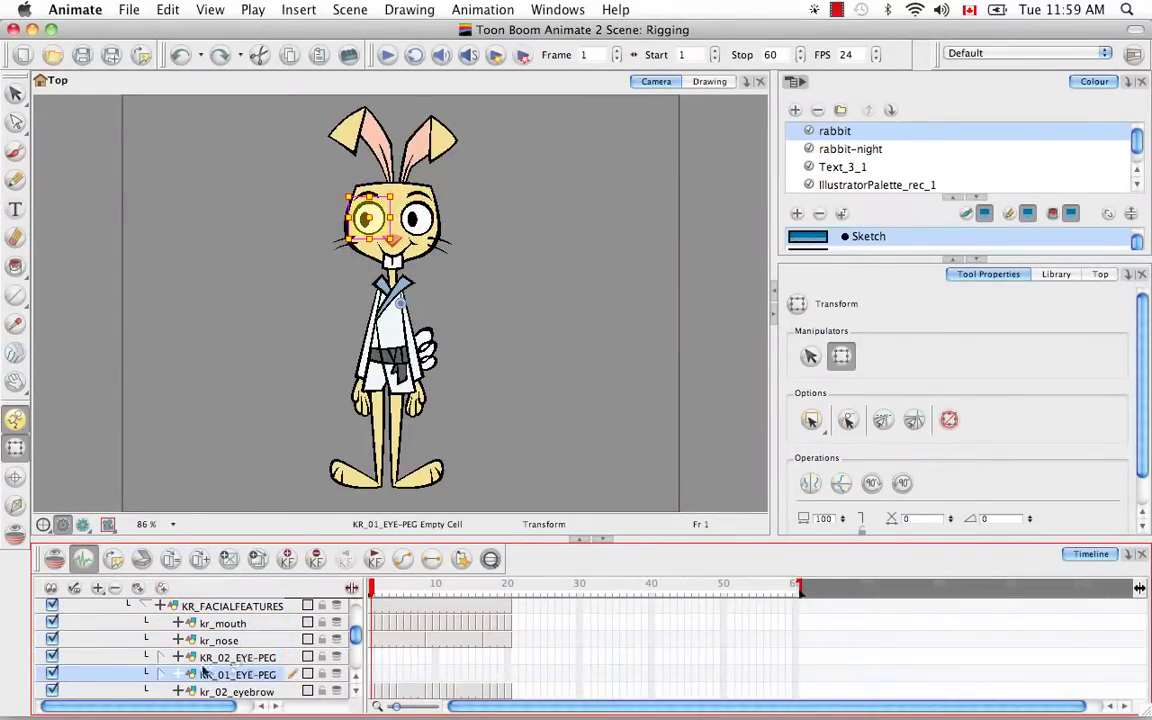
Expand KR_02_EYE-PEG and examine the kr_02_pupil and kr_02_eyeball layers inside it
click(205, 658)
click(163, 657)
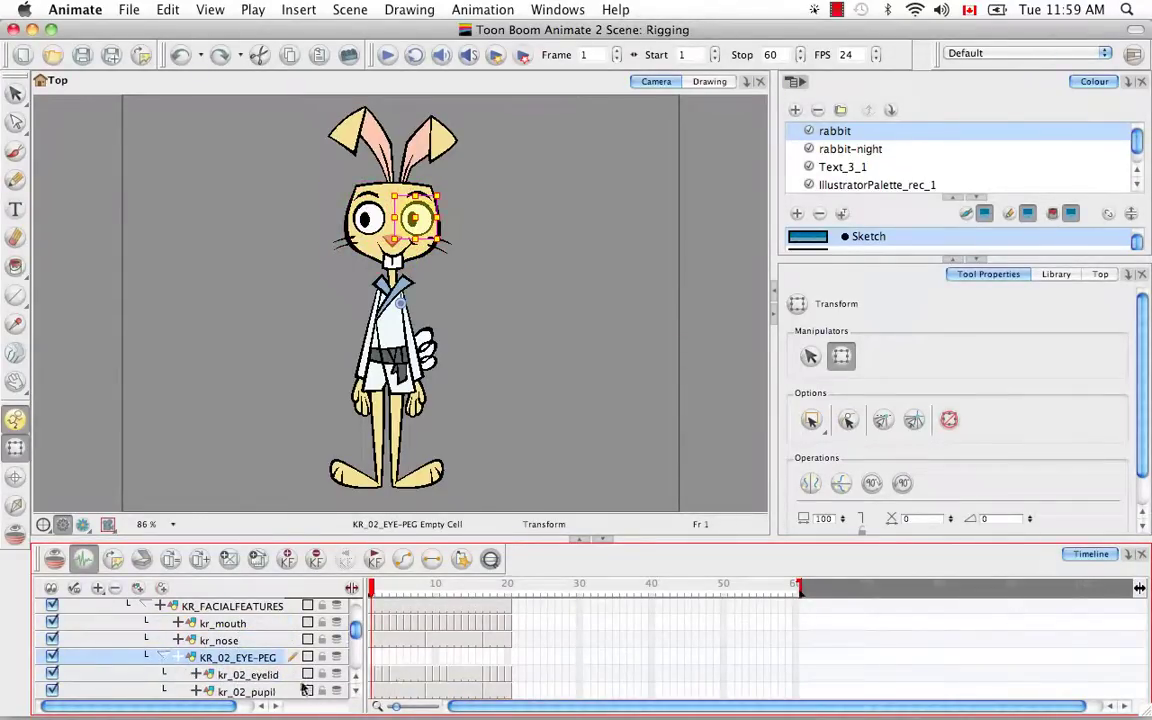
click(354, 691)
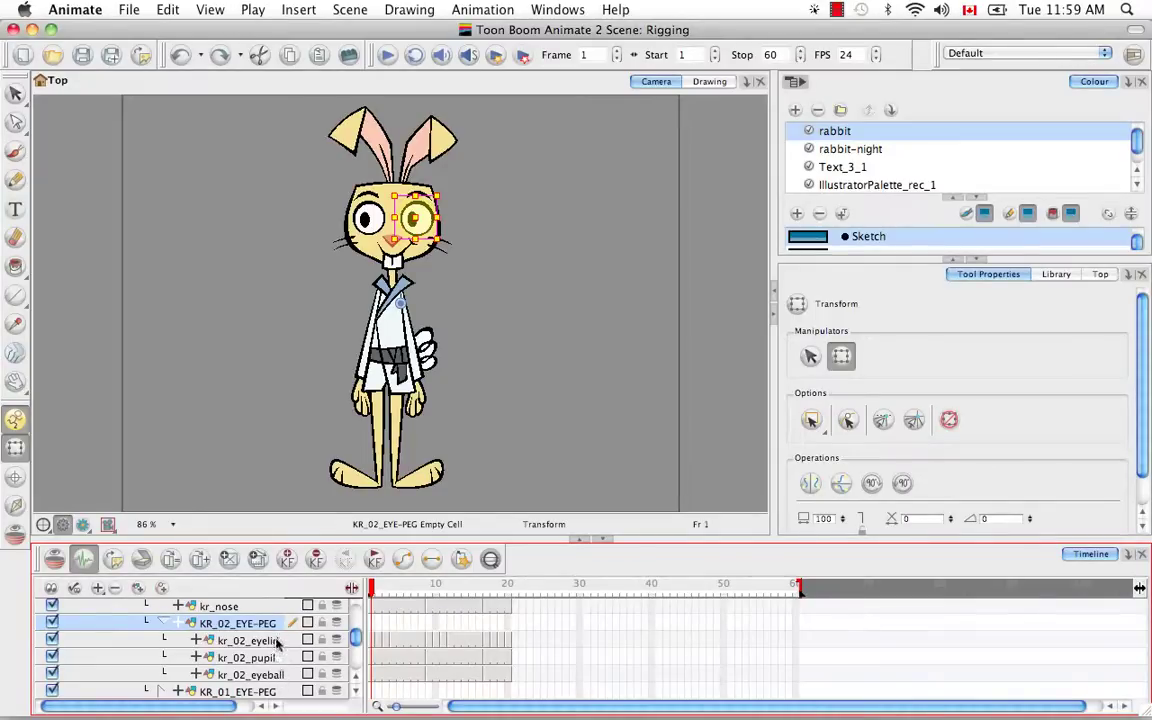
click(280, 658)
click(285, 675)
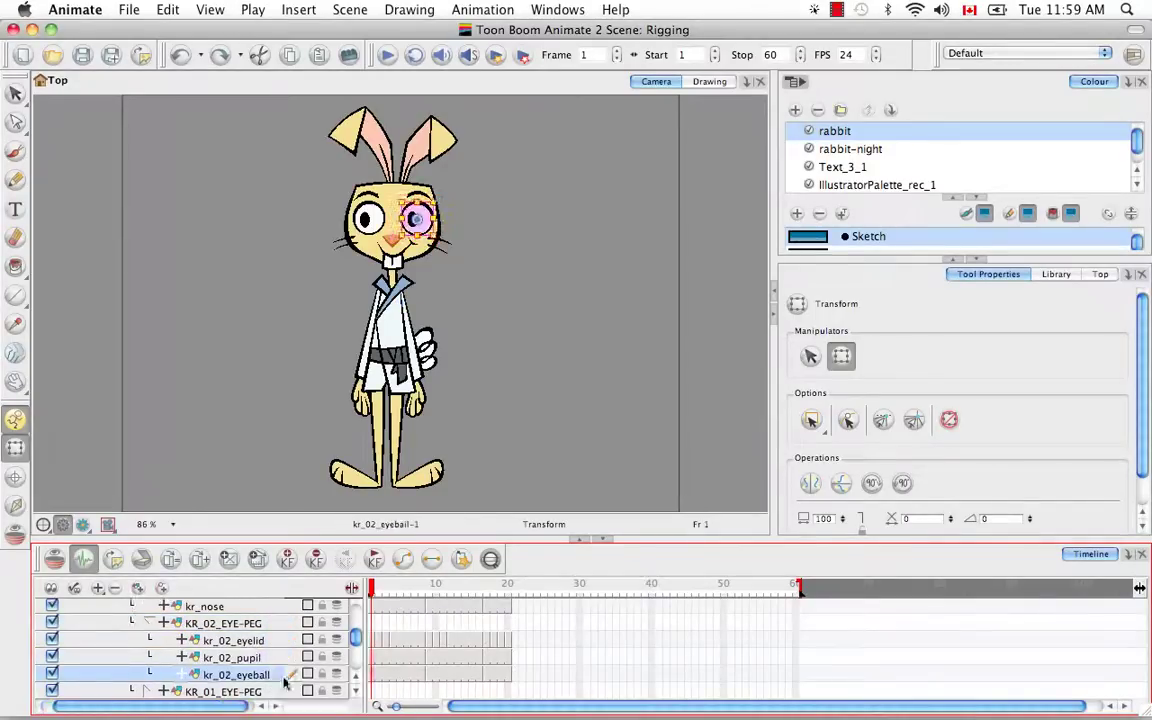
Check the kr_02_eyebrow and kr_01_eyebrow layers and collapse KR_FACIALFEATURES
click(354, 697)
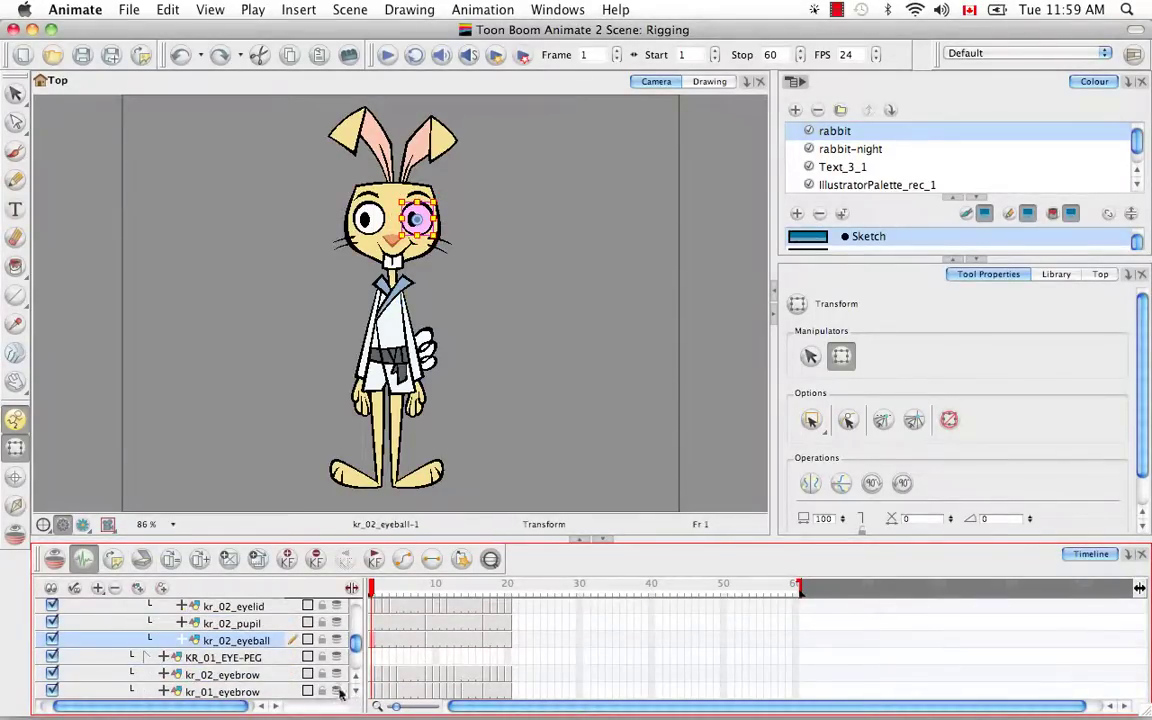
click(286, 675)
click(284, 691)
click(356, 698)
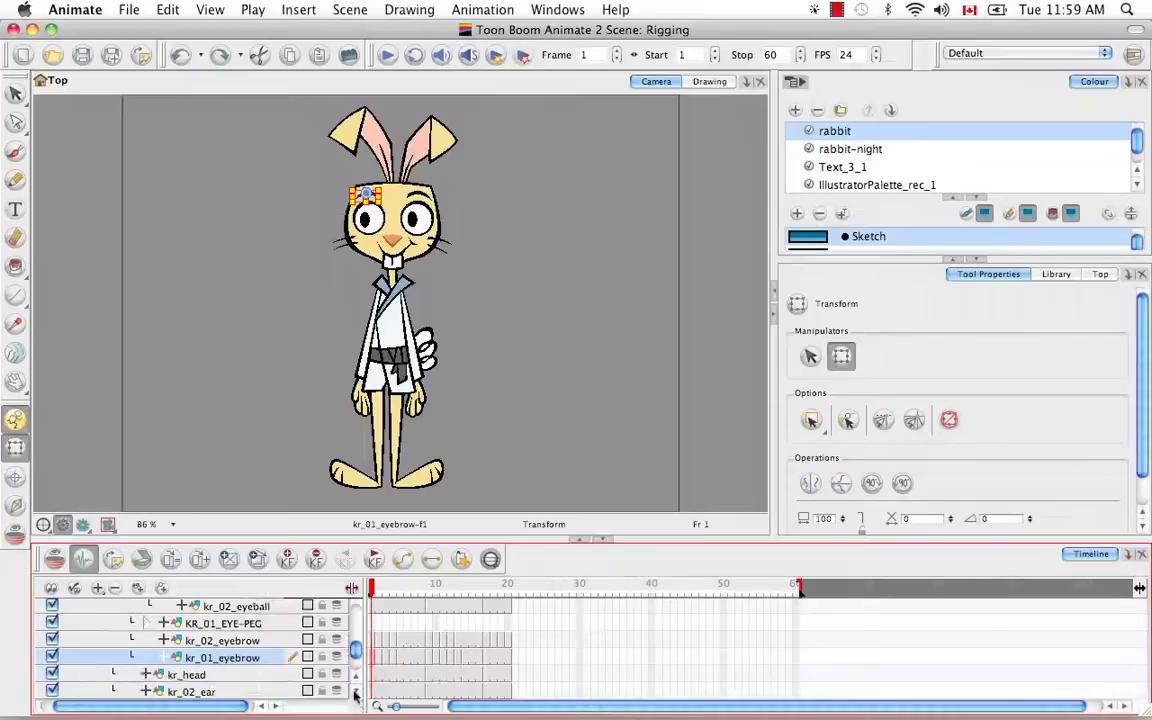
scroll(357, 684, up, 5)
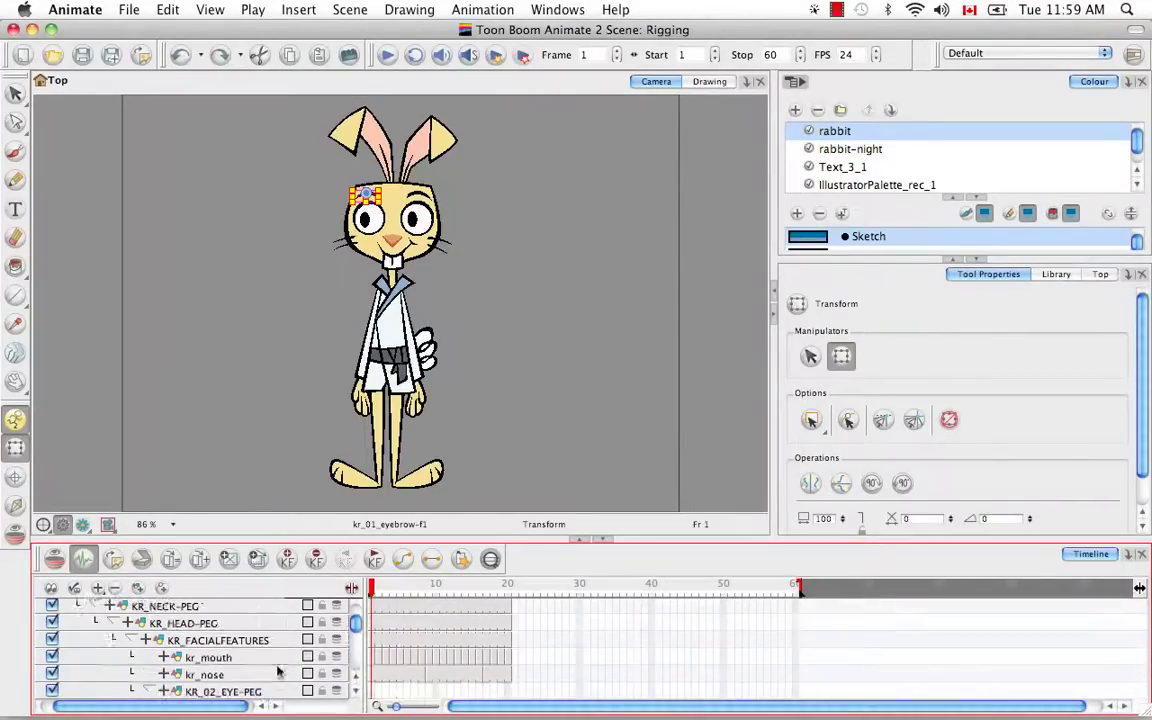
click(131, 641)
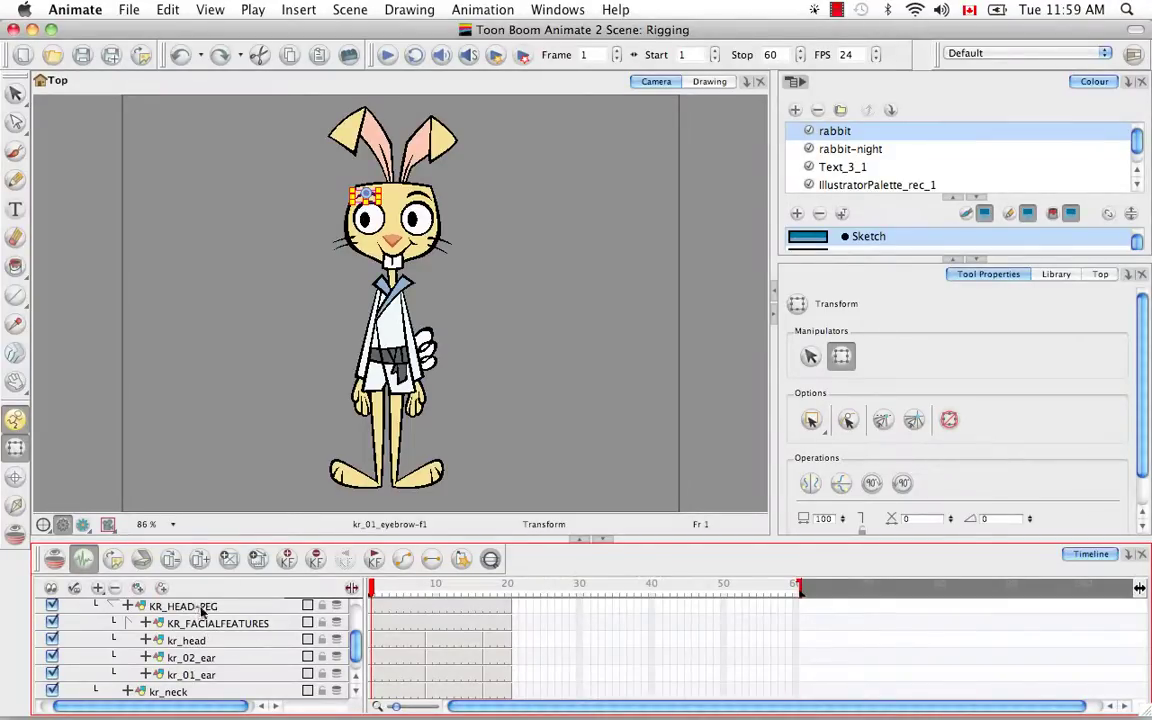
Examine the KR_FACIALFEATURES, kr_head, kr_02_ear and kr_01_ear layers under KR_HEAD-PEG one by one
click(217, 623)
click(188, 640)
click(195, 657)
click(205, 675)
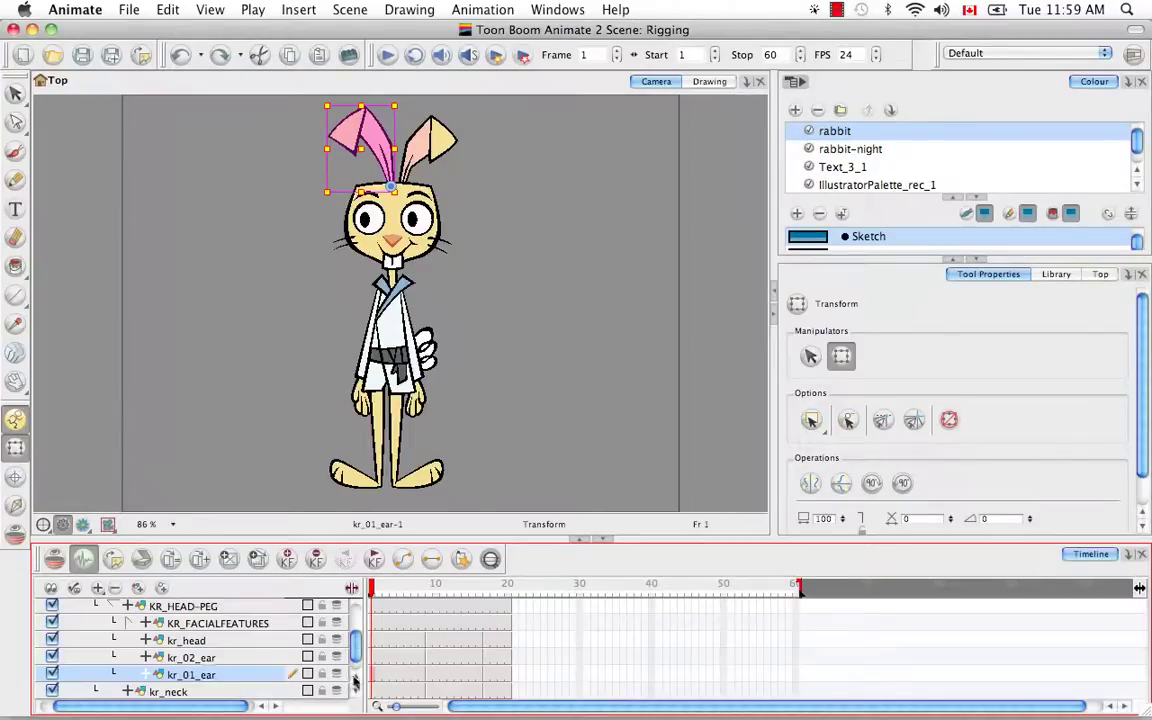
Collapse KR_HEAD-PEG, KR_NECK-PEG and KR_UPPERBODY-PEG in the layer hierarchy
scroll(355, 680, up, 3)
click(115, 658)
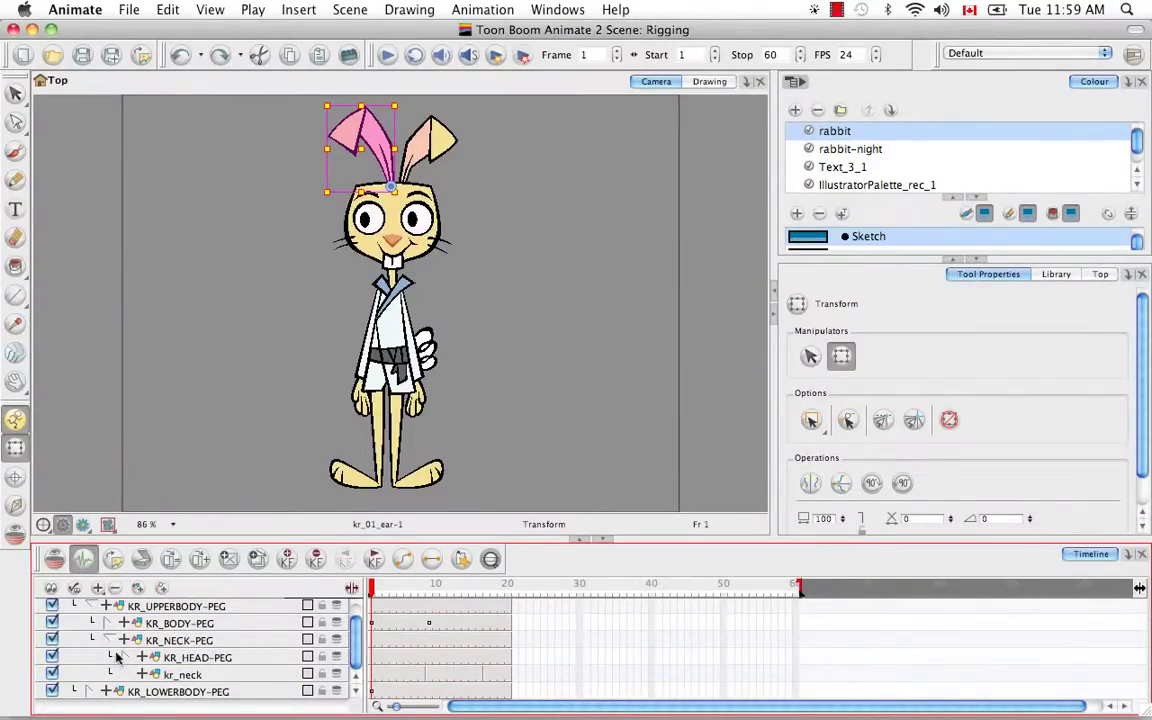
click(104, 640)
click(89, 625)
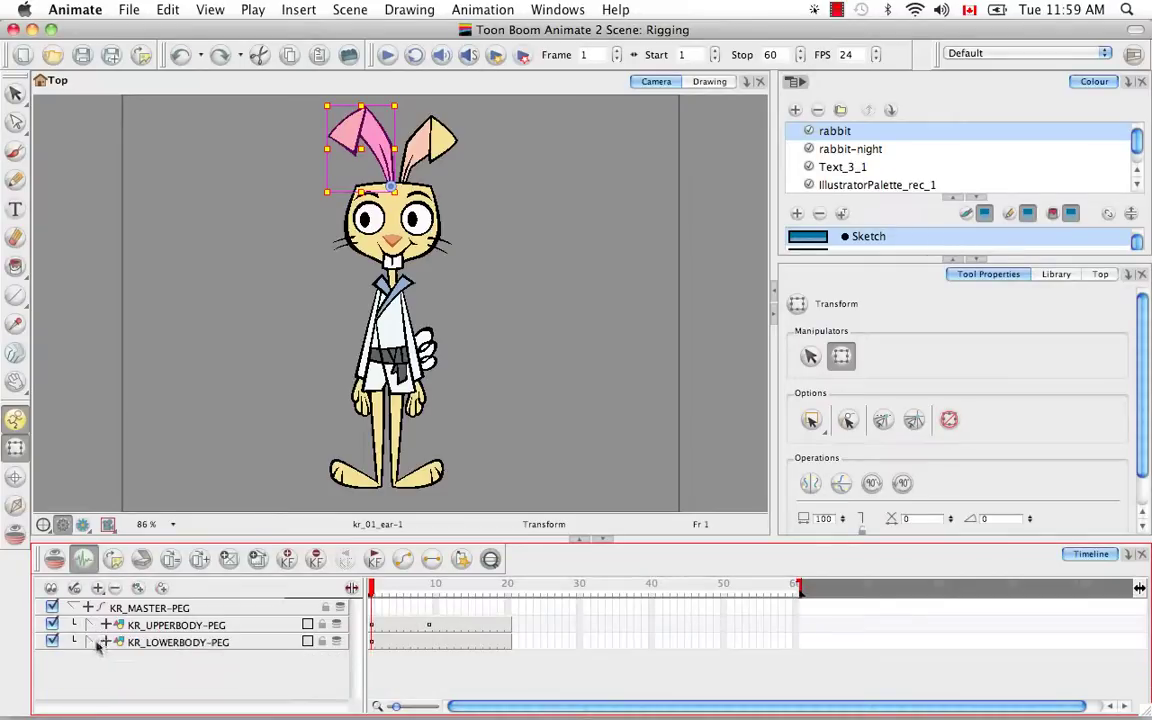
Expand KR_LOWERBODY-PEG and examine its KR_02_LEG-PEG, KR_01_LEG-PEG and kr_hips layers
click(100, 643)
click(357, 694)
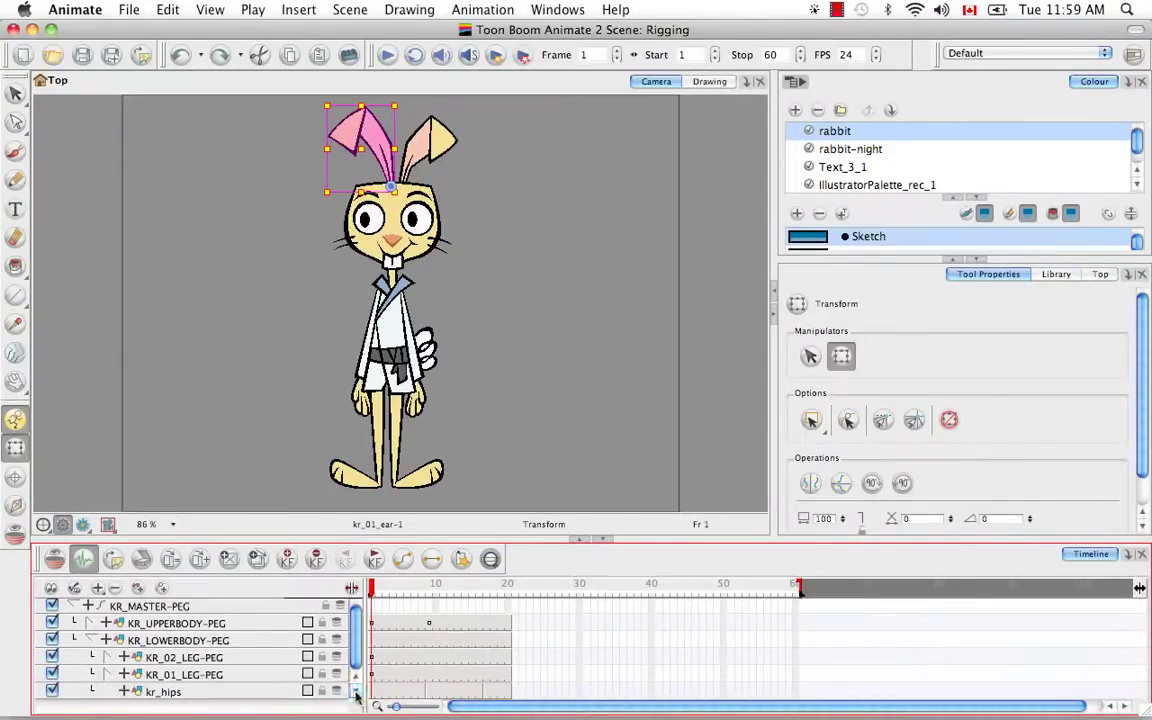
click(184, 660)
click(170, 676)
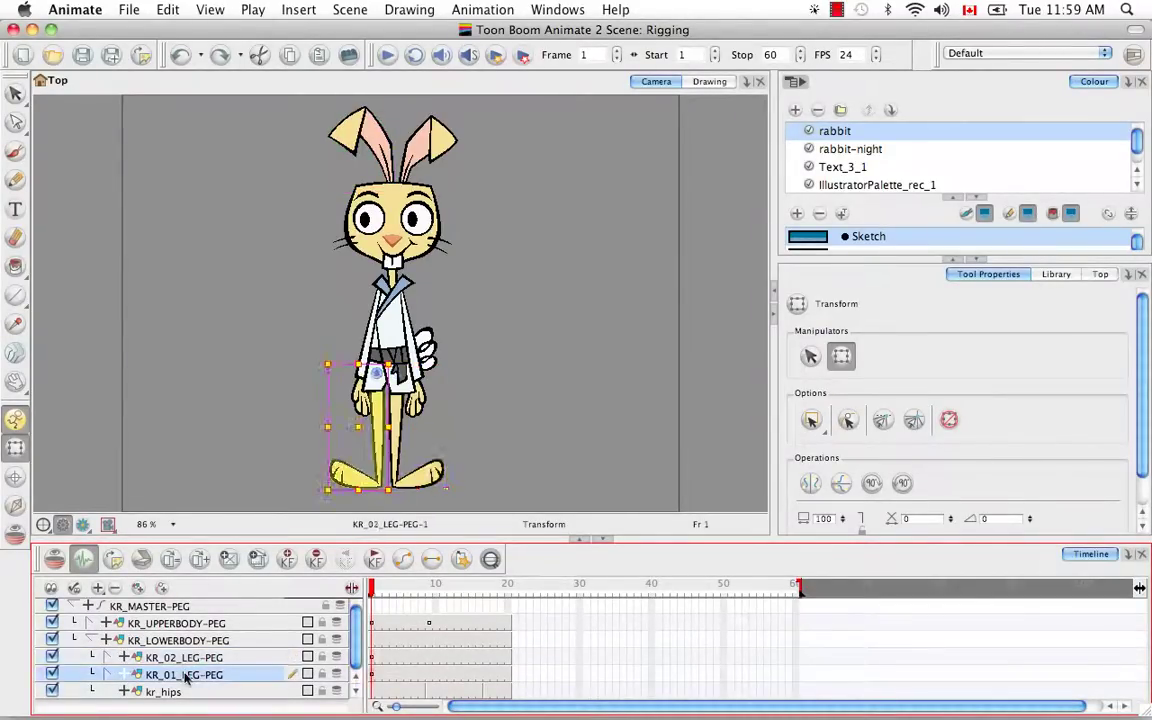
click(165, 692)
Expand KR_02_LEG-PEG and check which parts it and KR_02_LOWERLEG-PEG control
click(155, 657)
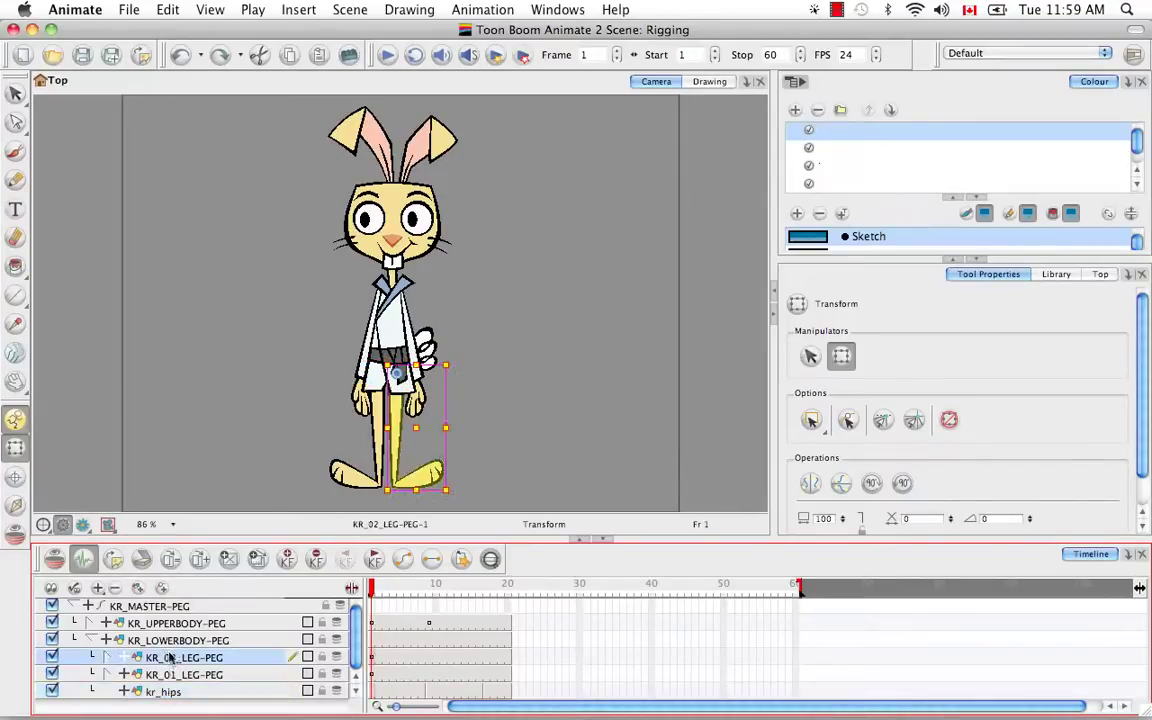
click(107, 657)
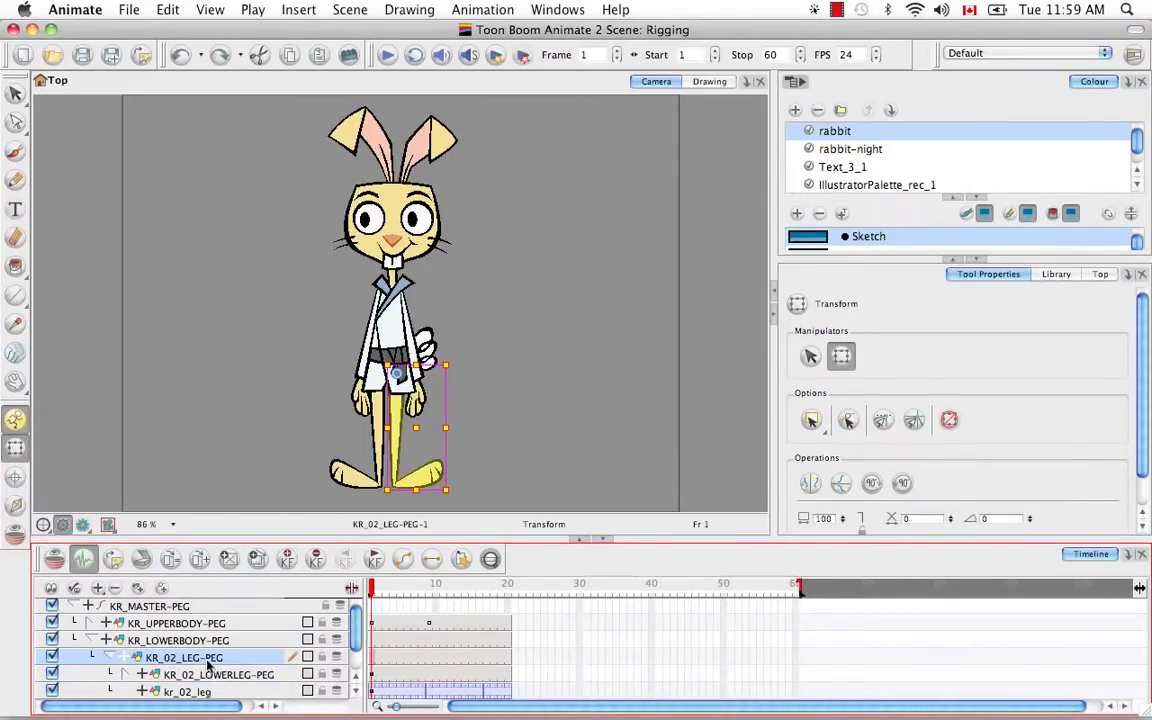
click(222, 676)
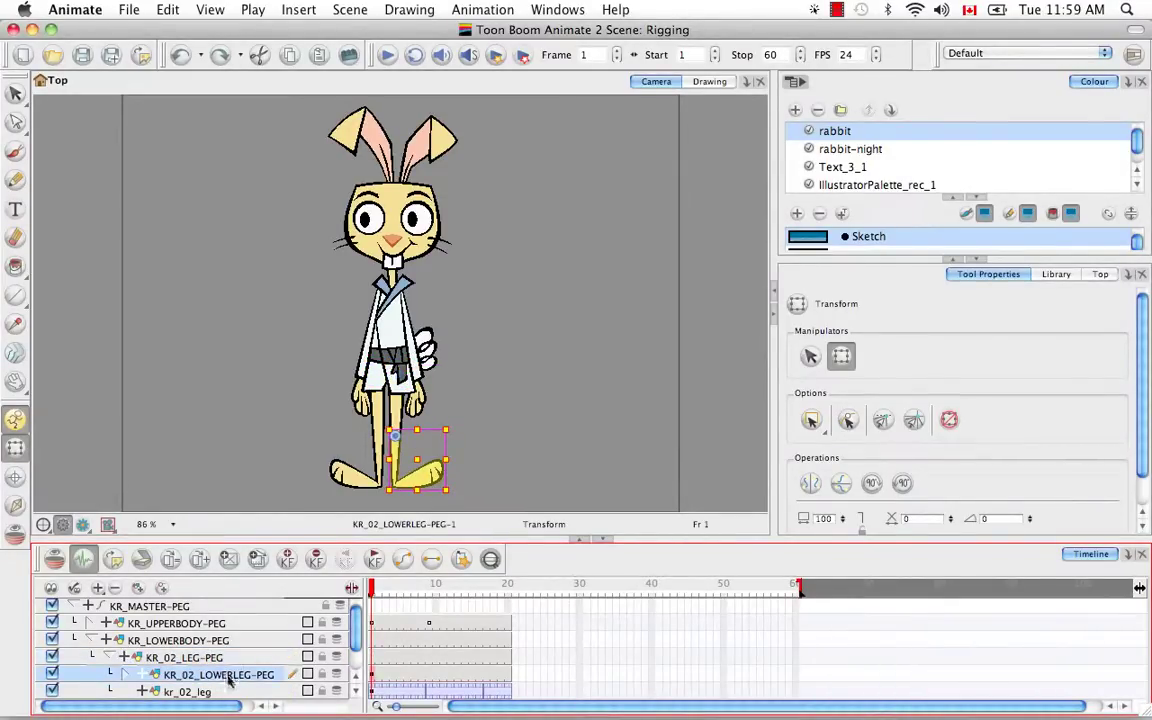
Expand KR_02_LOWERLEG-PEG to examine kr_02_foot and kr_02_tibia, and collapse the leg and lower-body pegs again
scroll(348, 697, down, 2)
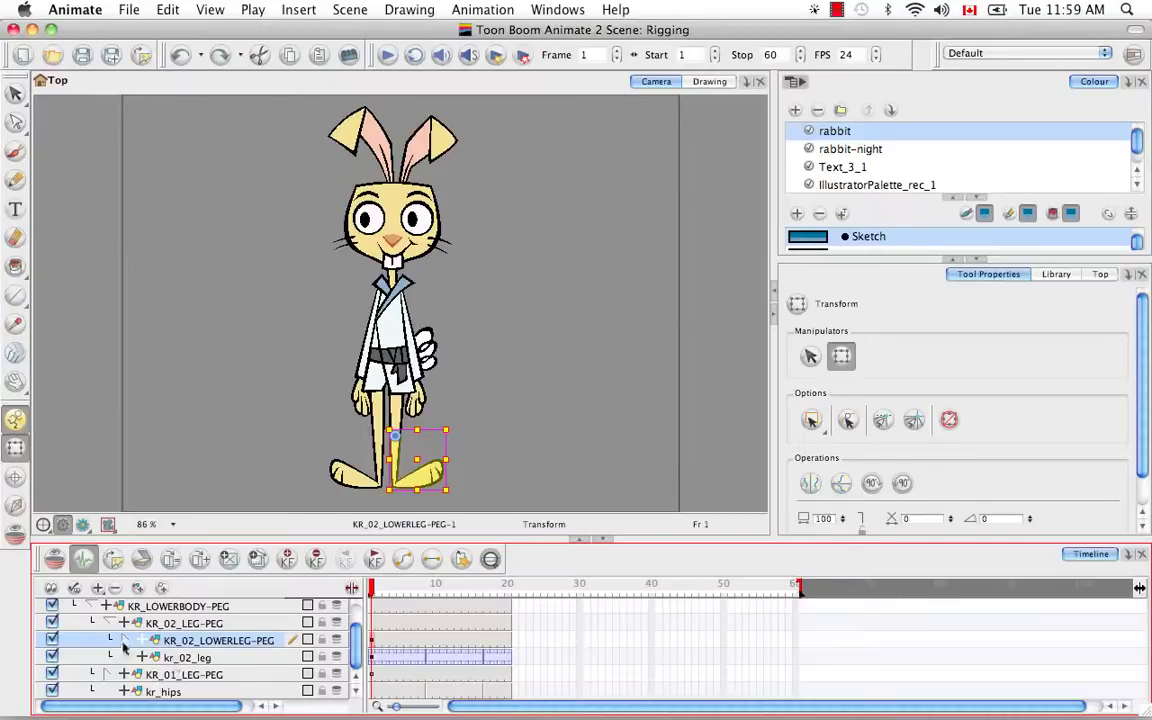
click(126, 640)
click(192, 674)
click(200, 657)
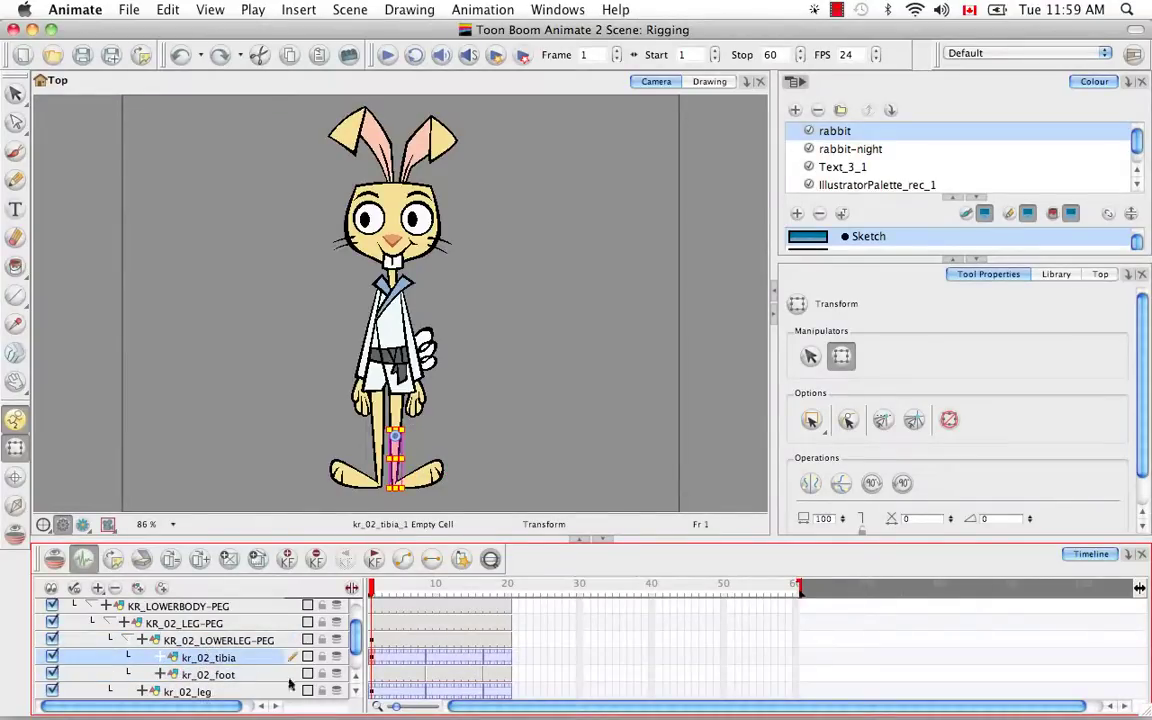
scroll(356, 645, up, 2)
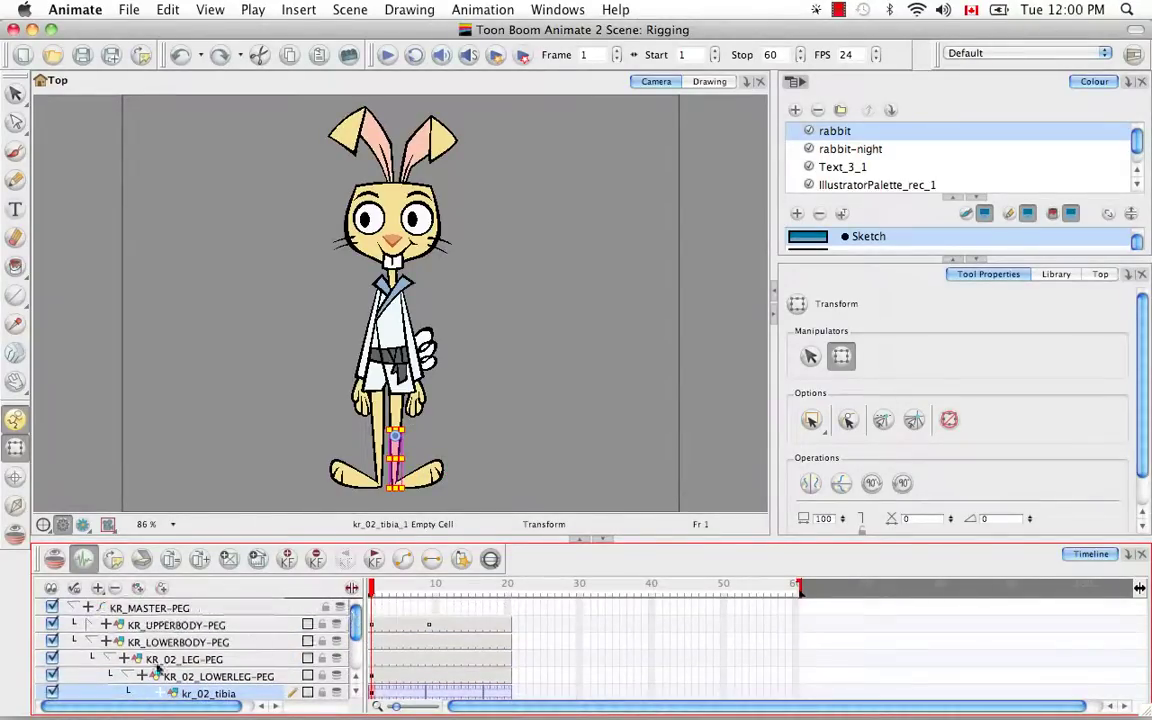
click(96, 654)
click(91, 642)
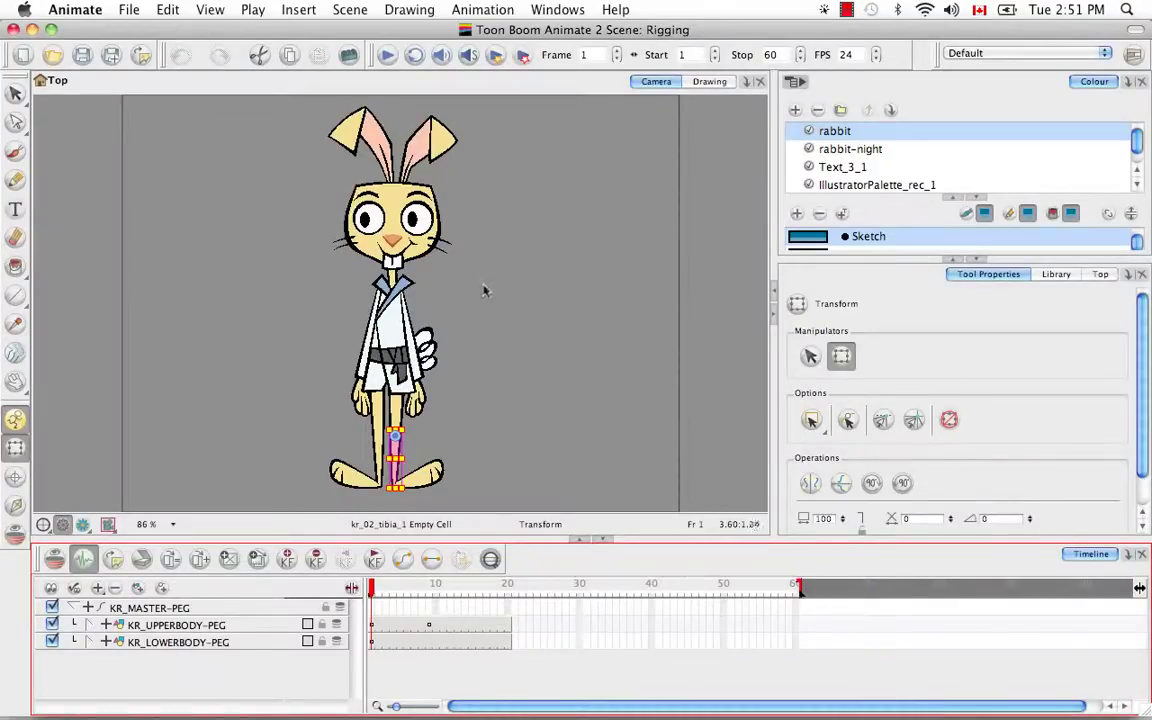
Expand KR_UPPERBODY-PEG, KR_NECK-PEG and KR_HEAD-PEG, and select KR_FACIALFEATURES
click(91, 625)
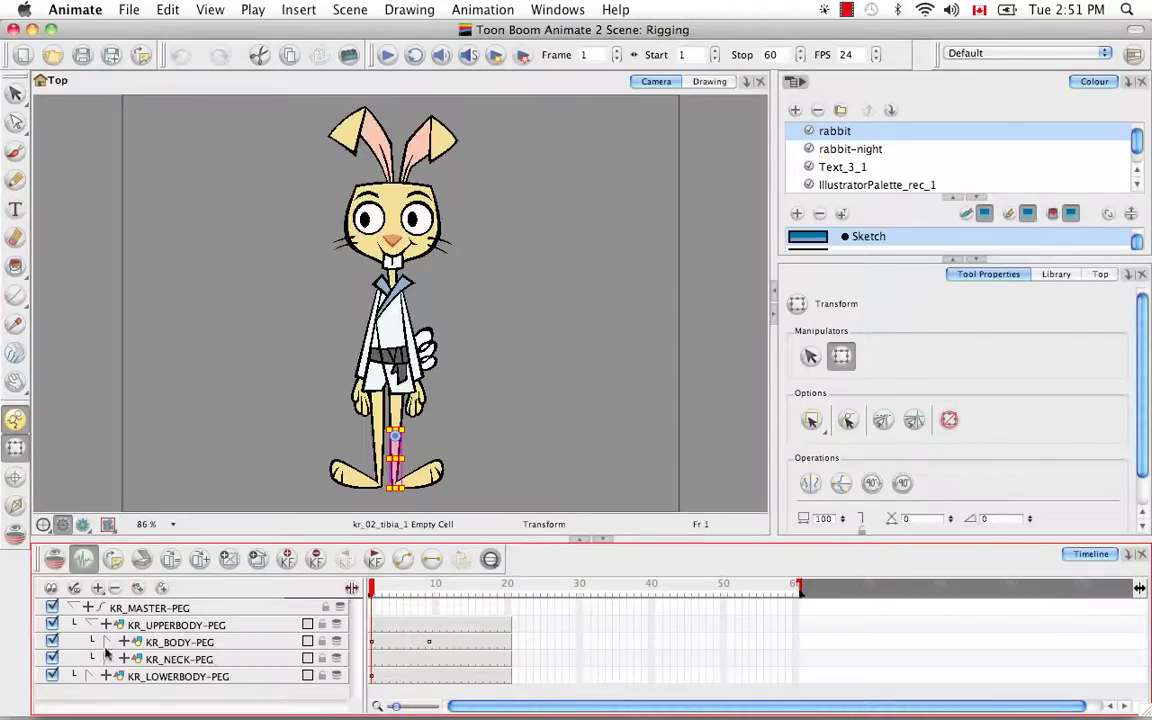
click(392, 238)
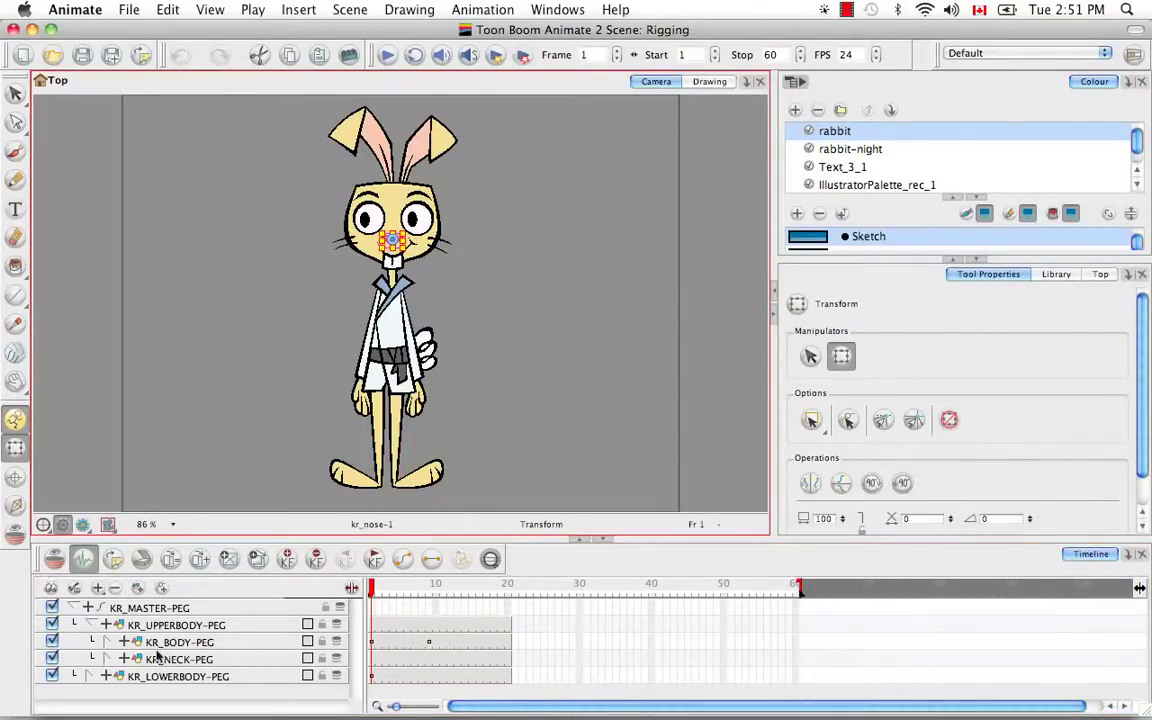
click(122, 659)
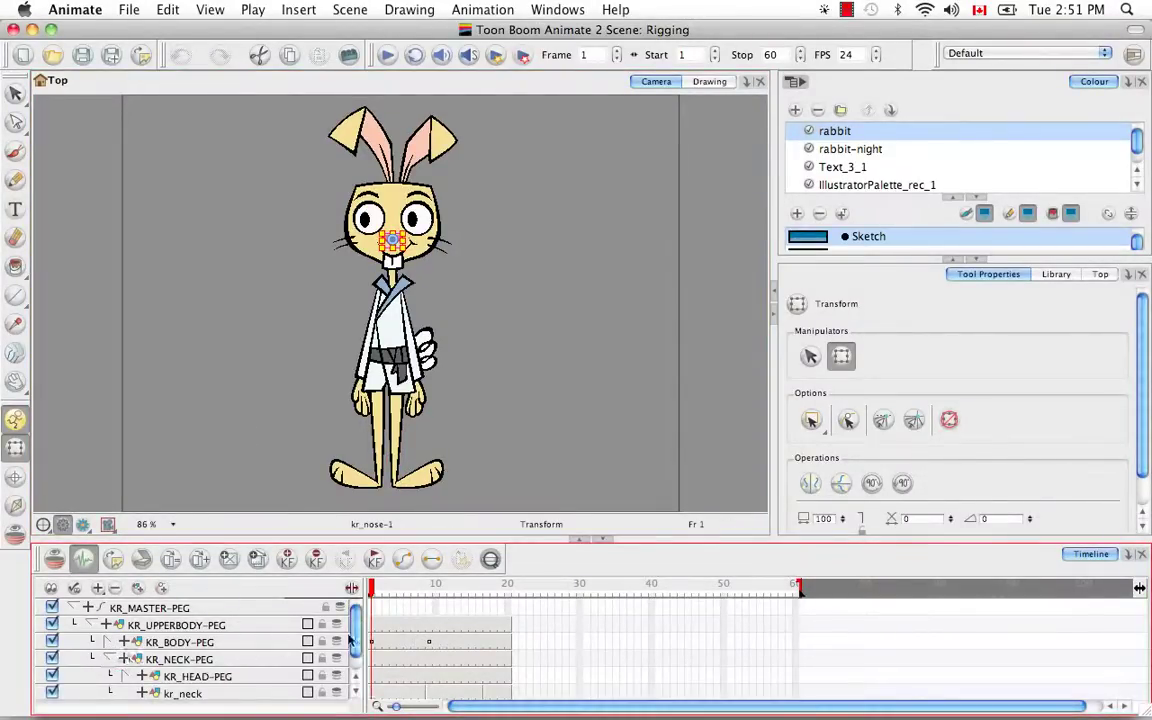
scroll(353, 635, down, 1)
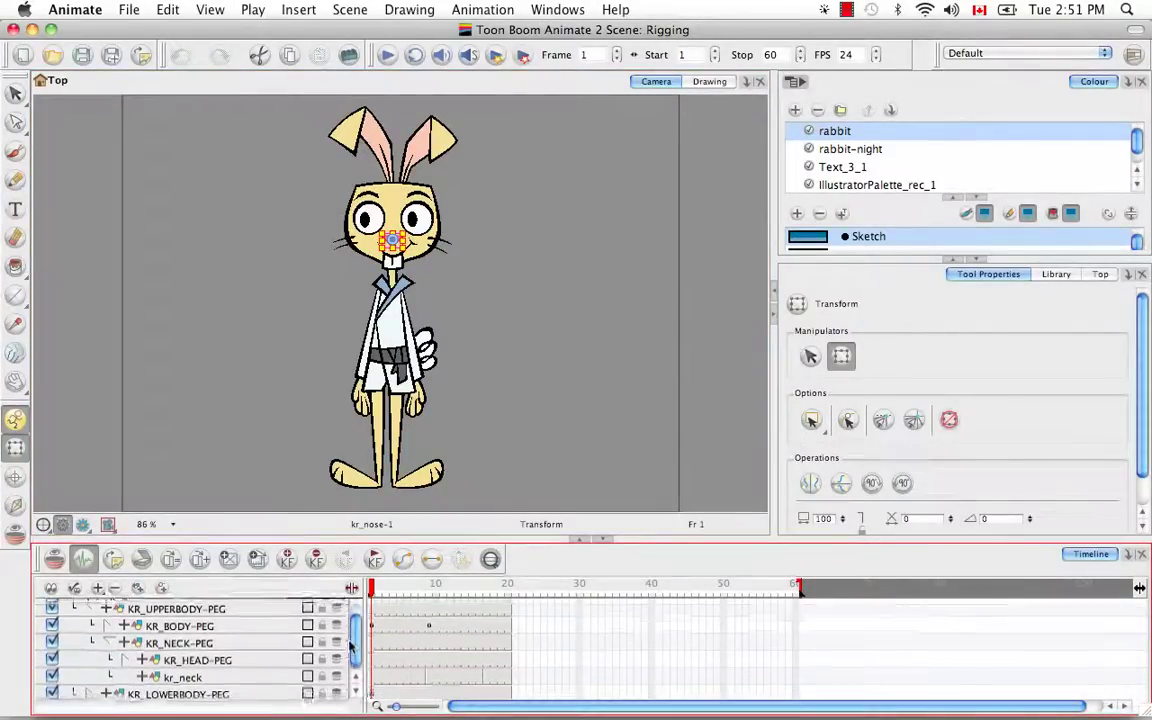
click(126, 657)
click(250, 675)
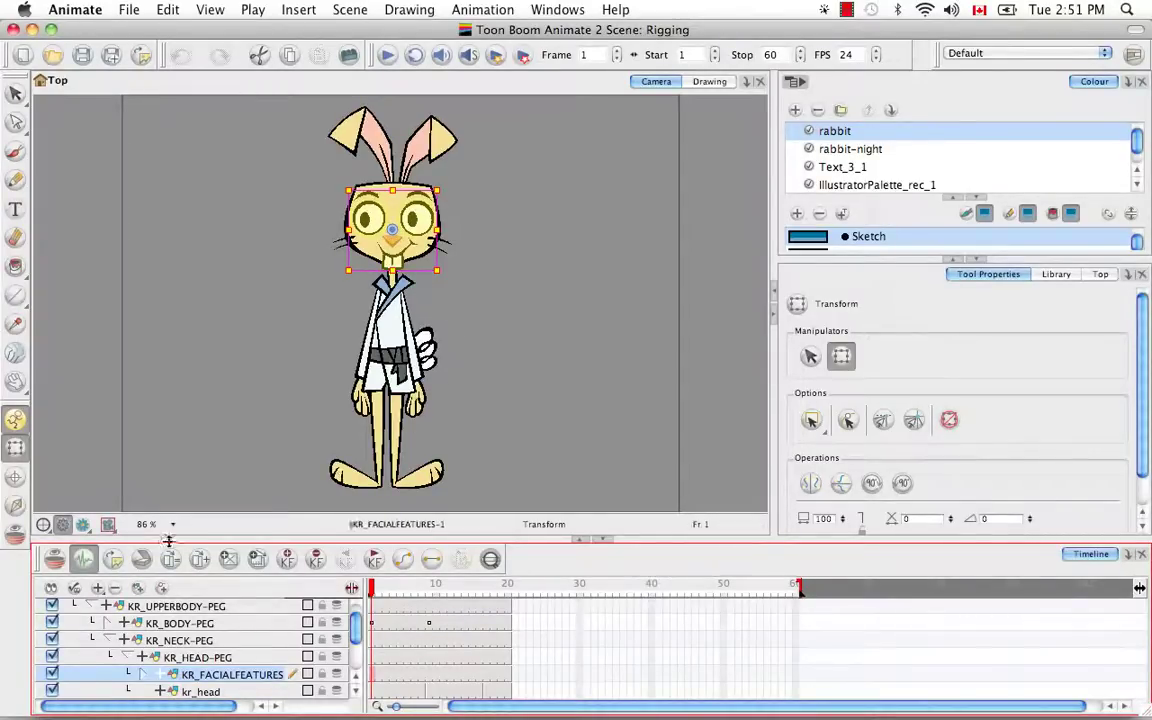
View the KR_FACIALFEATURES pivot with the Pivot tool, return to the Transform tool and review the surrounding layer hierarchy
click(15, 480)
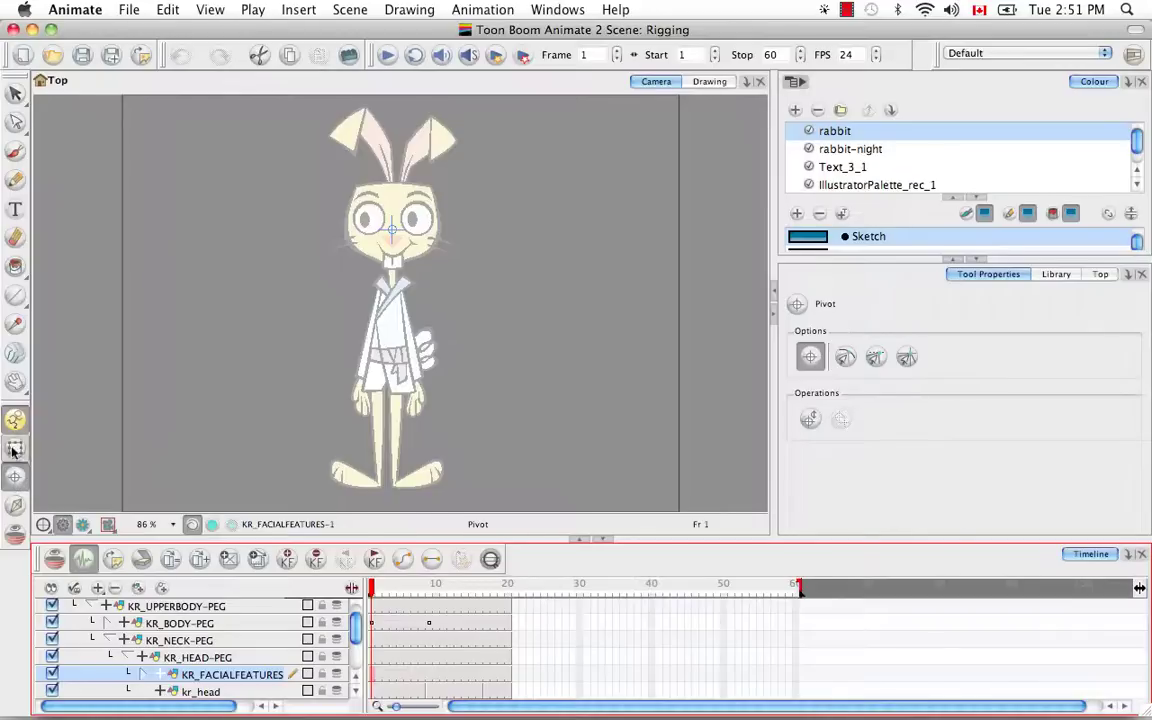
click(15, 448)
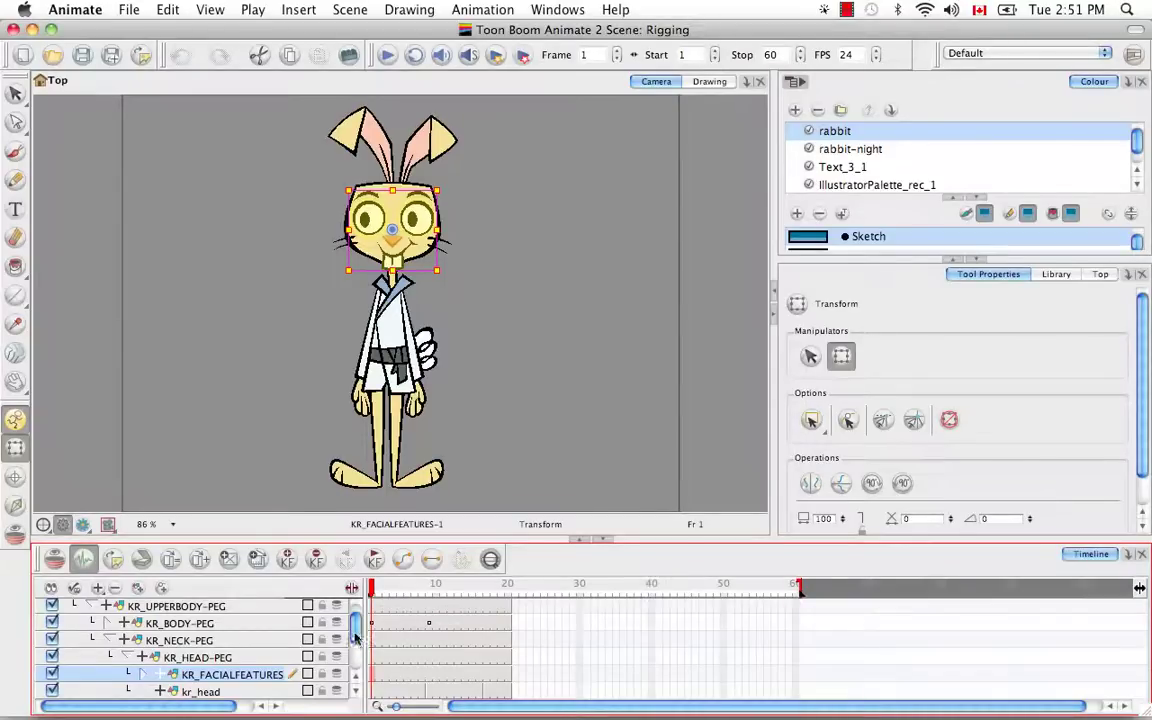
scroll(355, 630, up, 1)
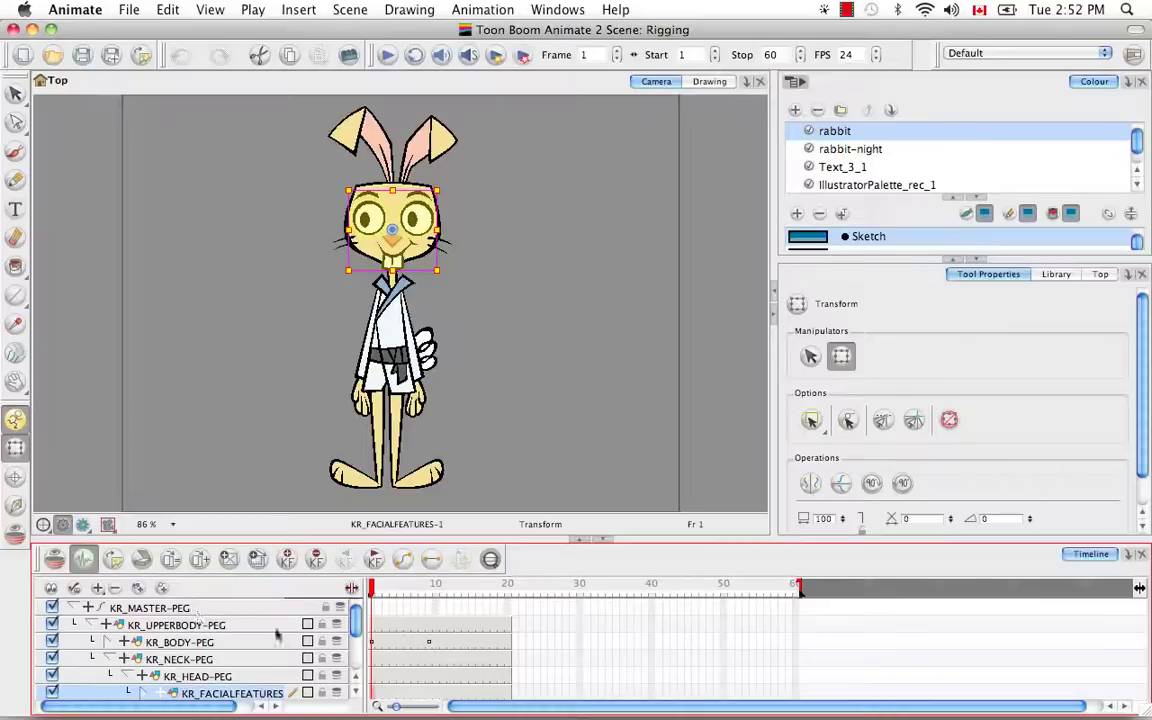
scroll(350, 660, down, 5)
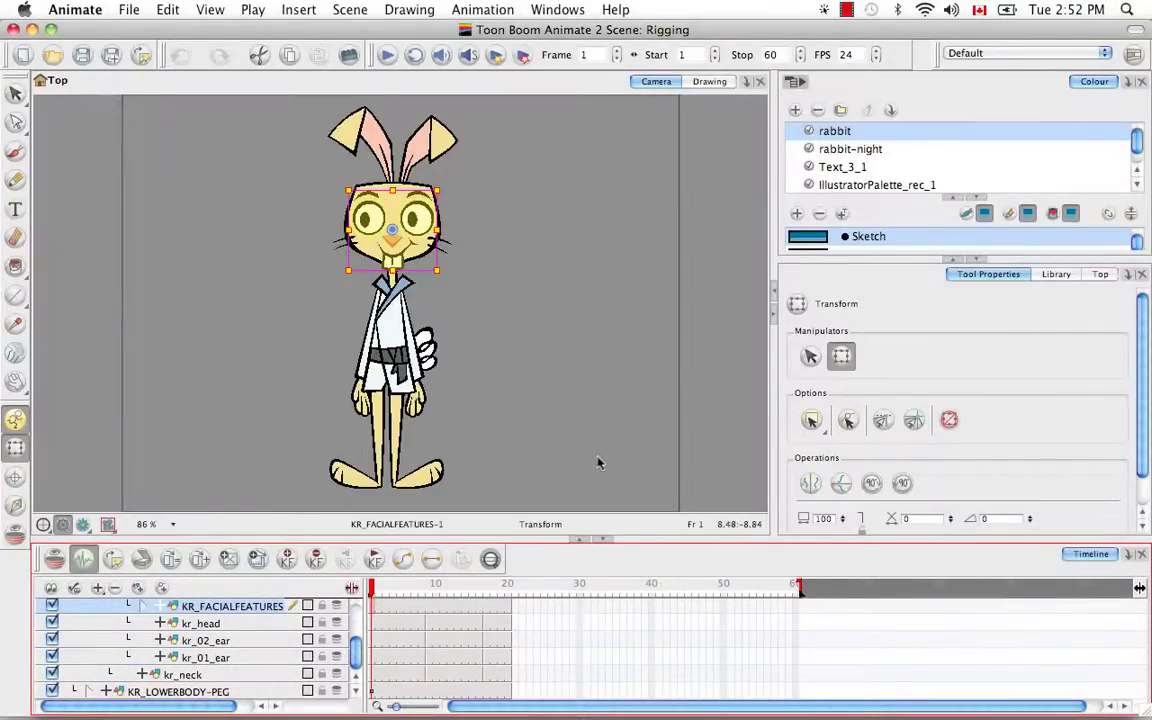
scroll(232, 608, up, 5)
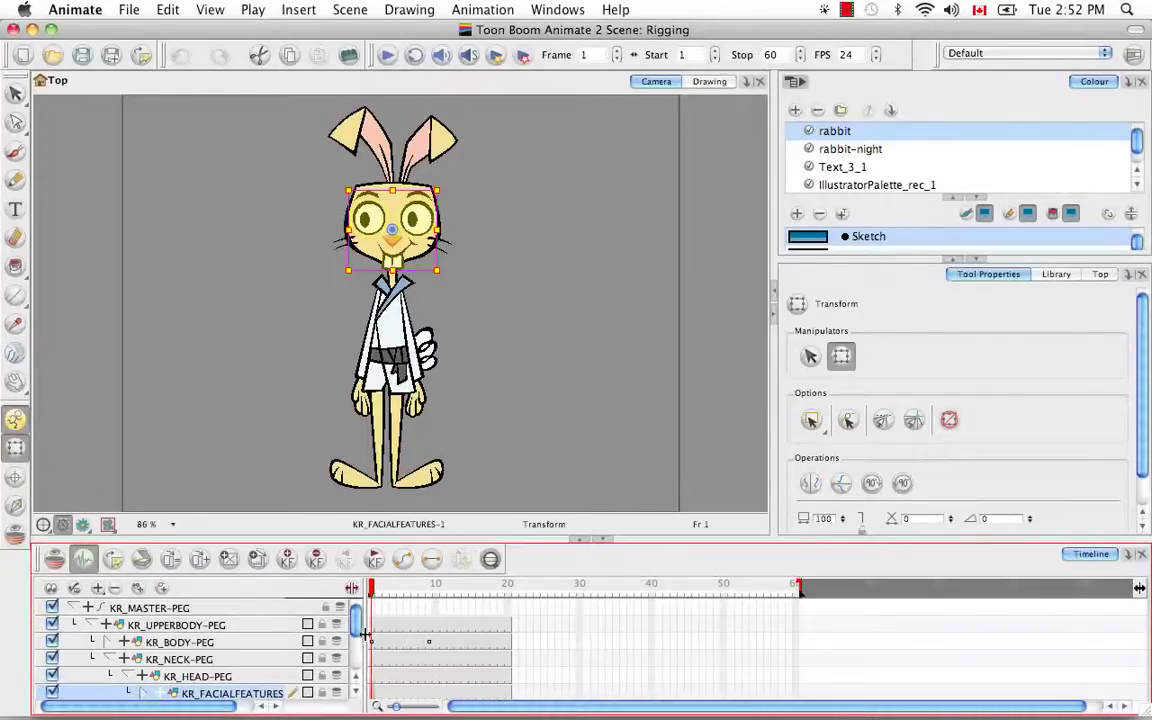
Expand KR_BODY-PEG and KR_01_ARM-PEG, and examine the first arm and lower-arm pegs at frames 10 and 9
drag(373, 591, 437, 598)
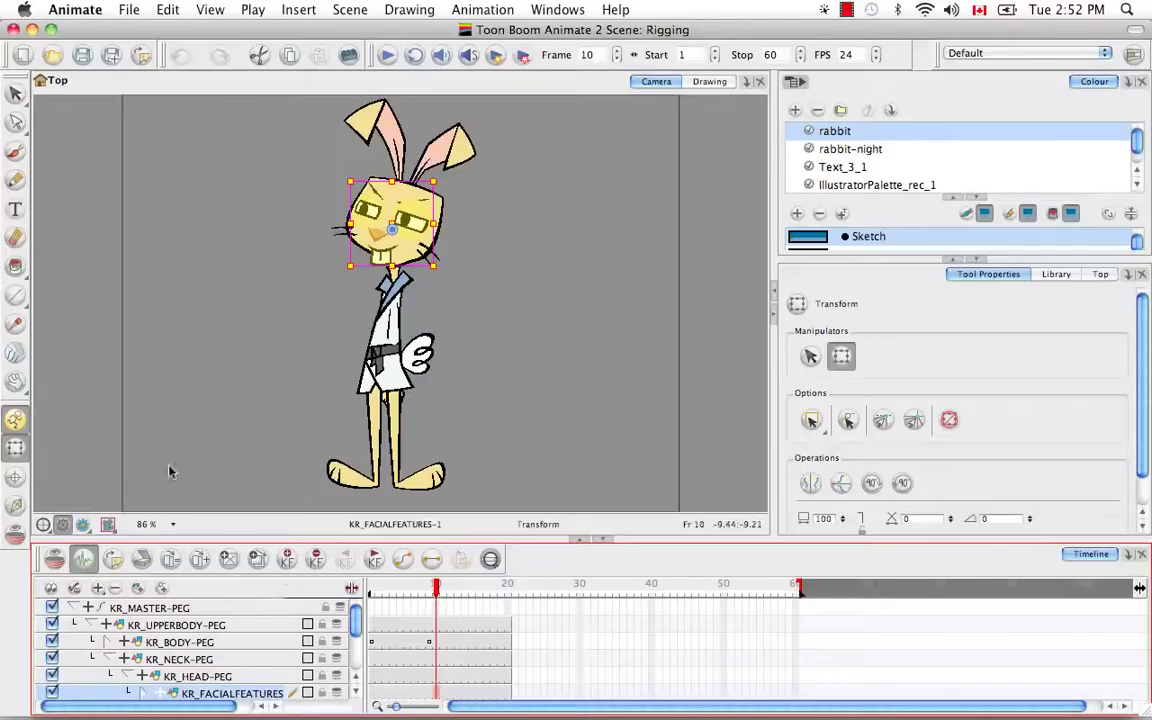
click(108, 645)
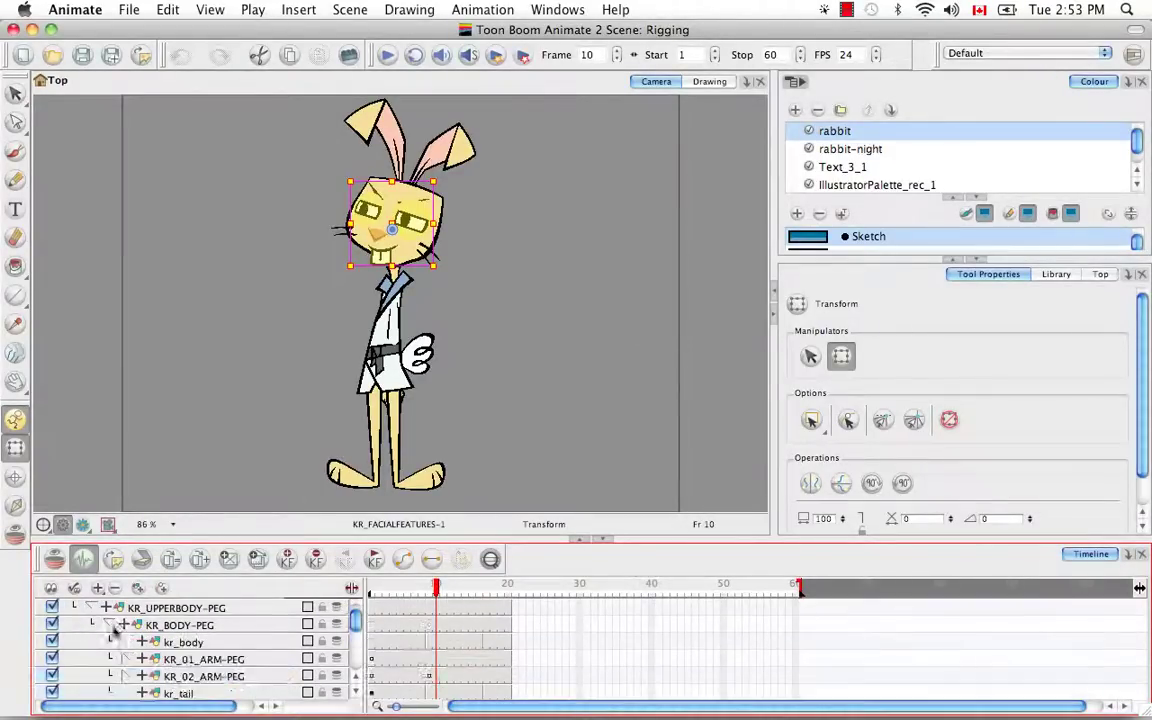
click(190, 643)
click(210, 661)
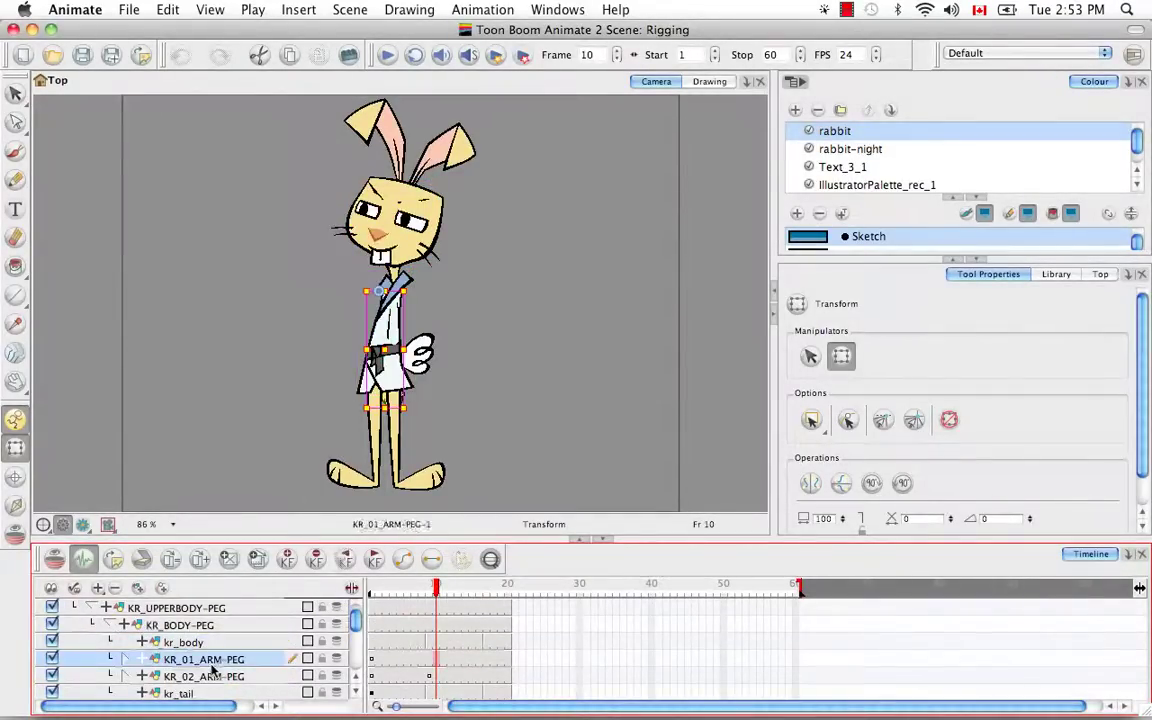
click(125, 660)
click(213, 678)
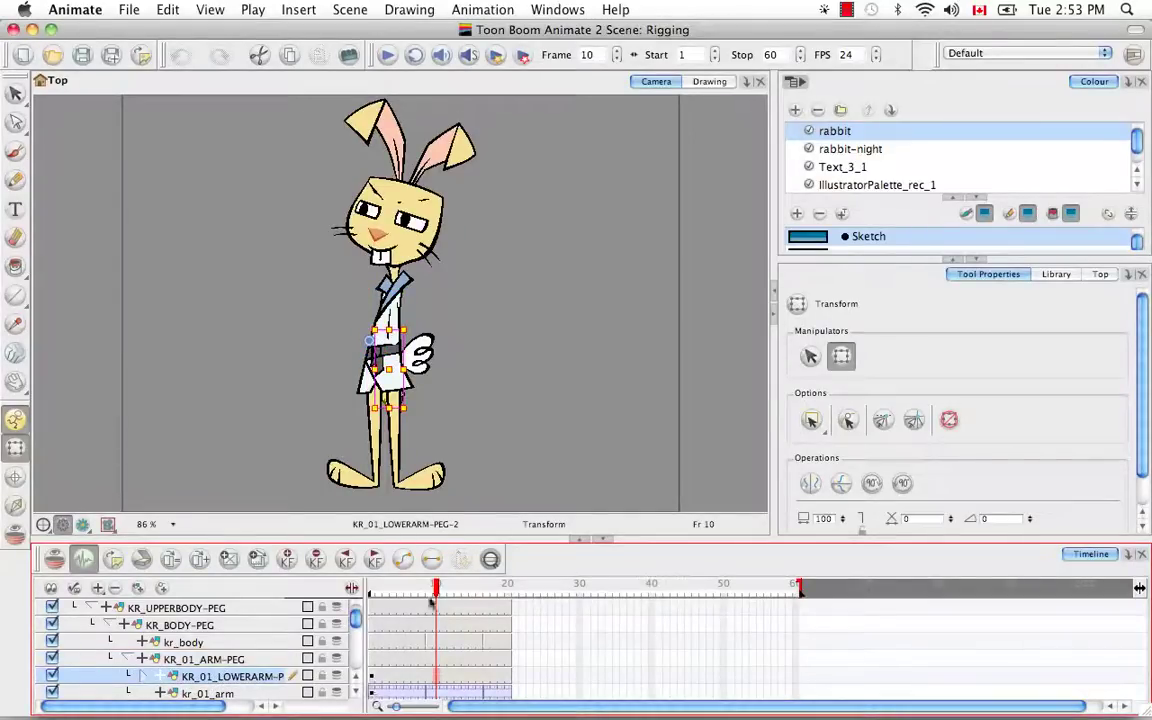
drag(436, 592, 429, 592)
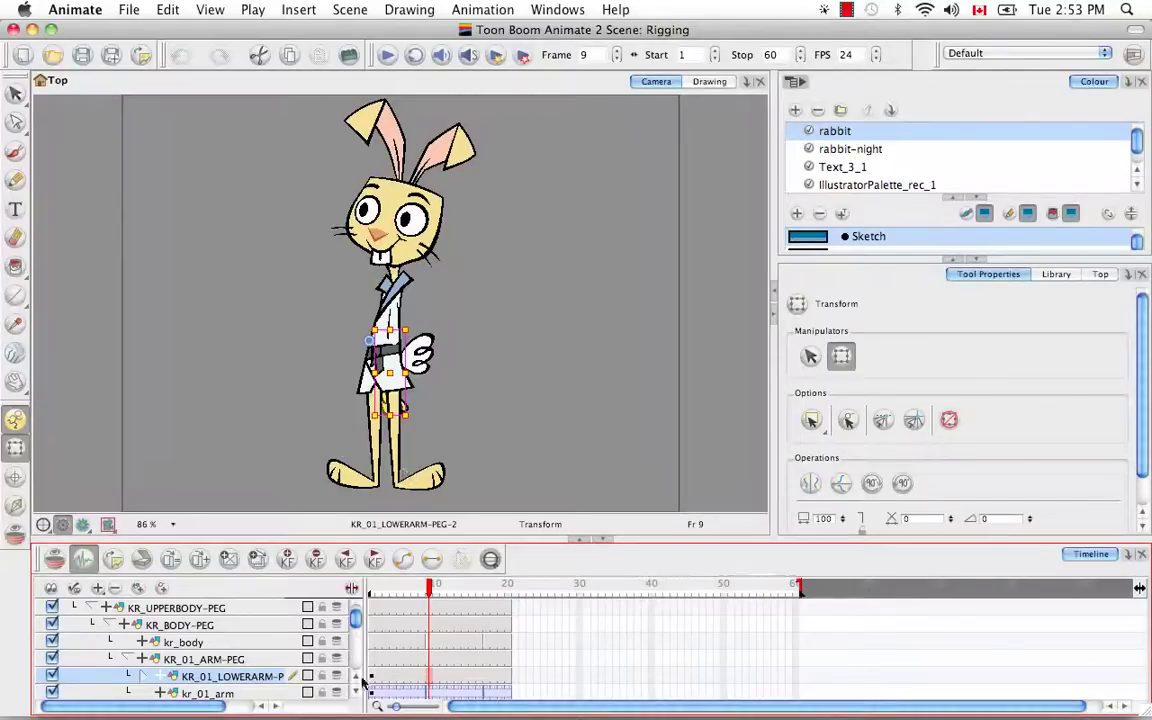
Expand KR_02_ARM-PEG and duplicate its drawing at frame 9, checking the poses leading up to that frame
scroll(240, 645, down, 4)
click(242, 642)
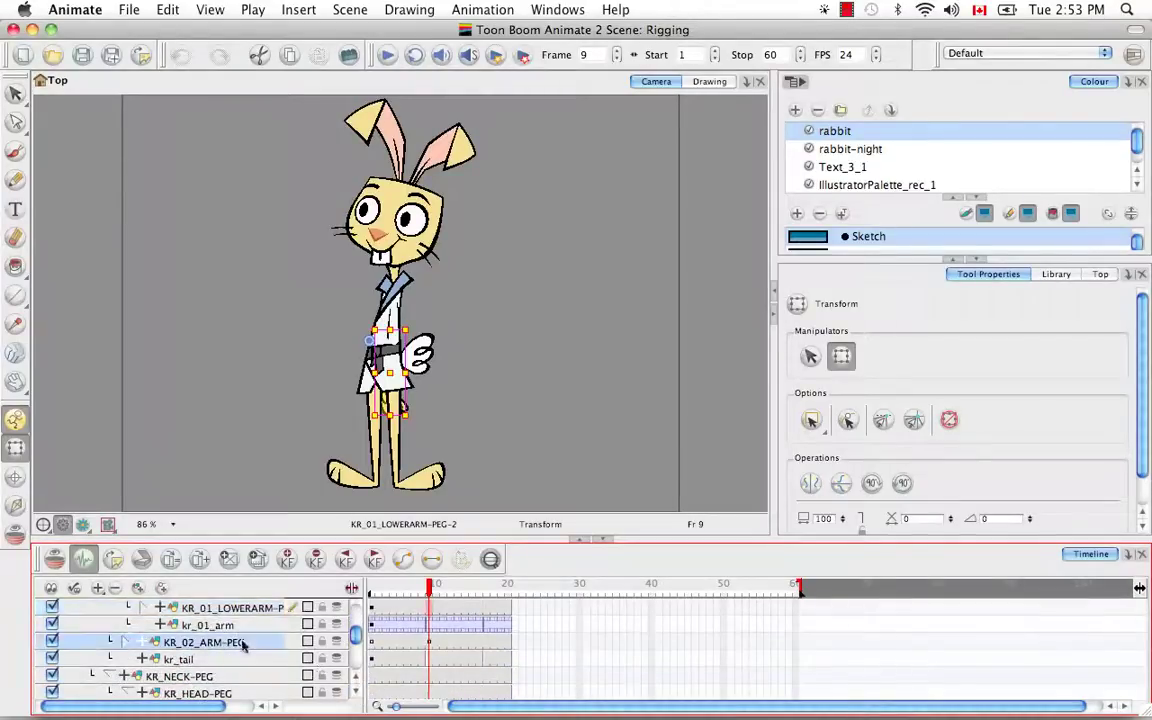
click(125, 642)
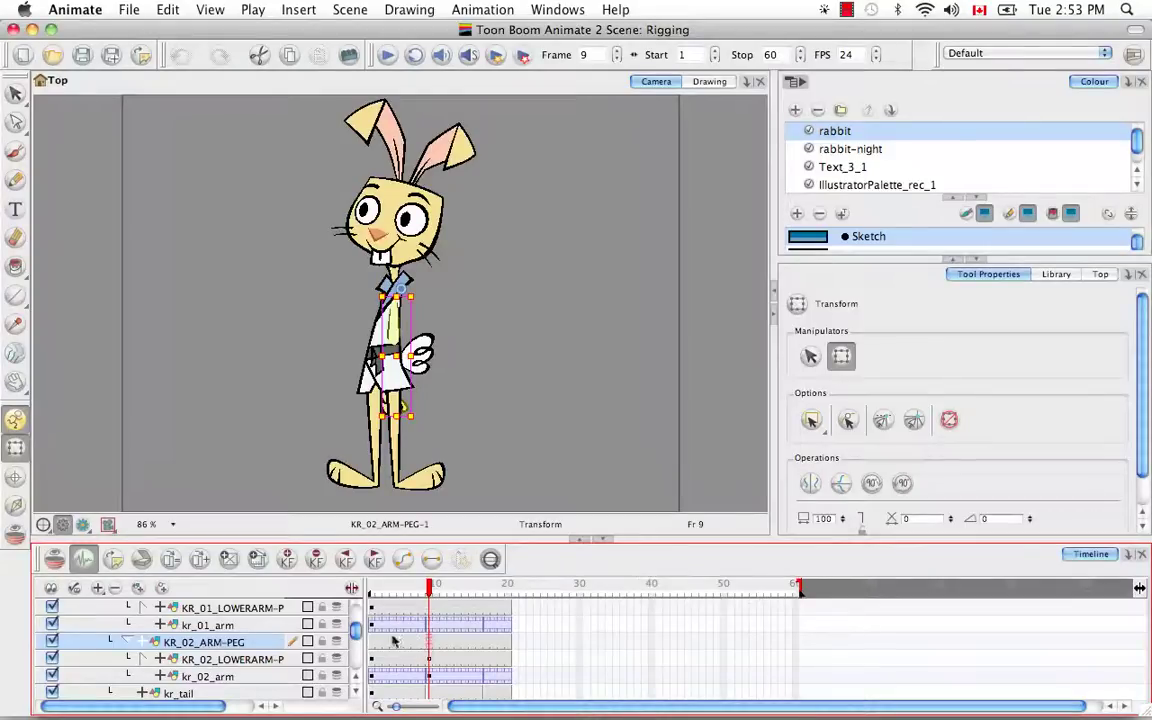
click(387, 590)
drag(387, 590, 429, 617)
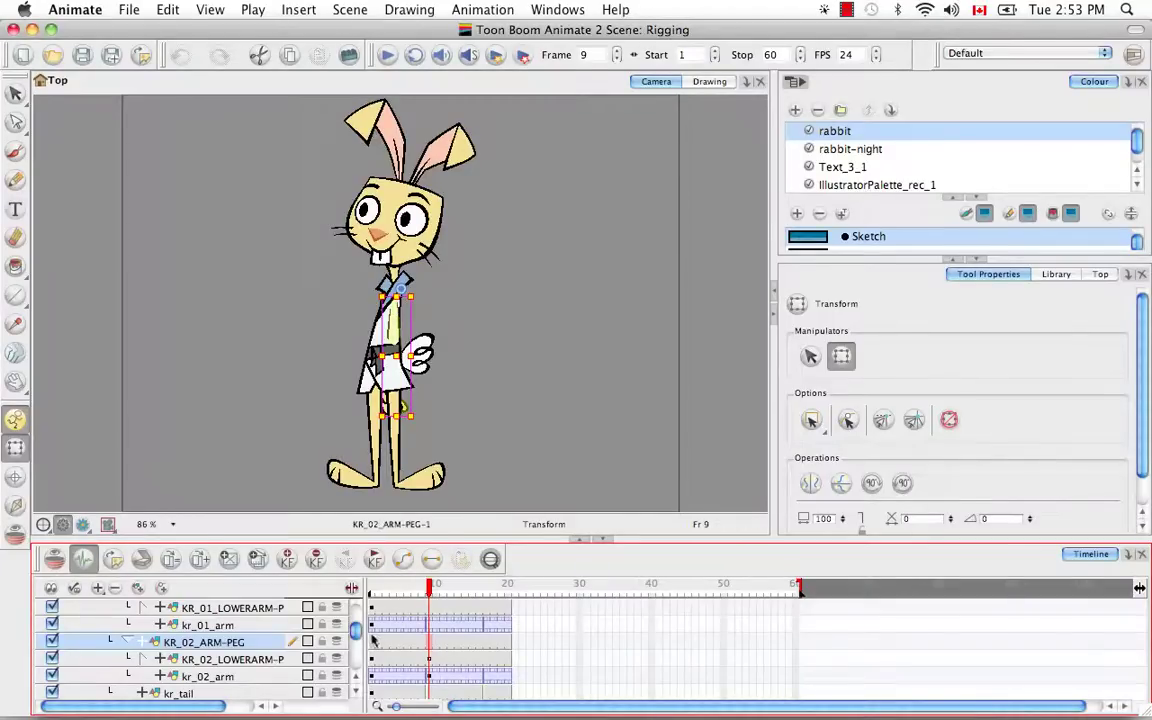
click(257, 560)
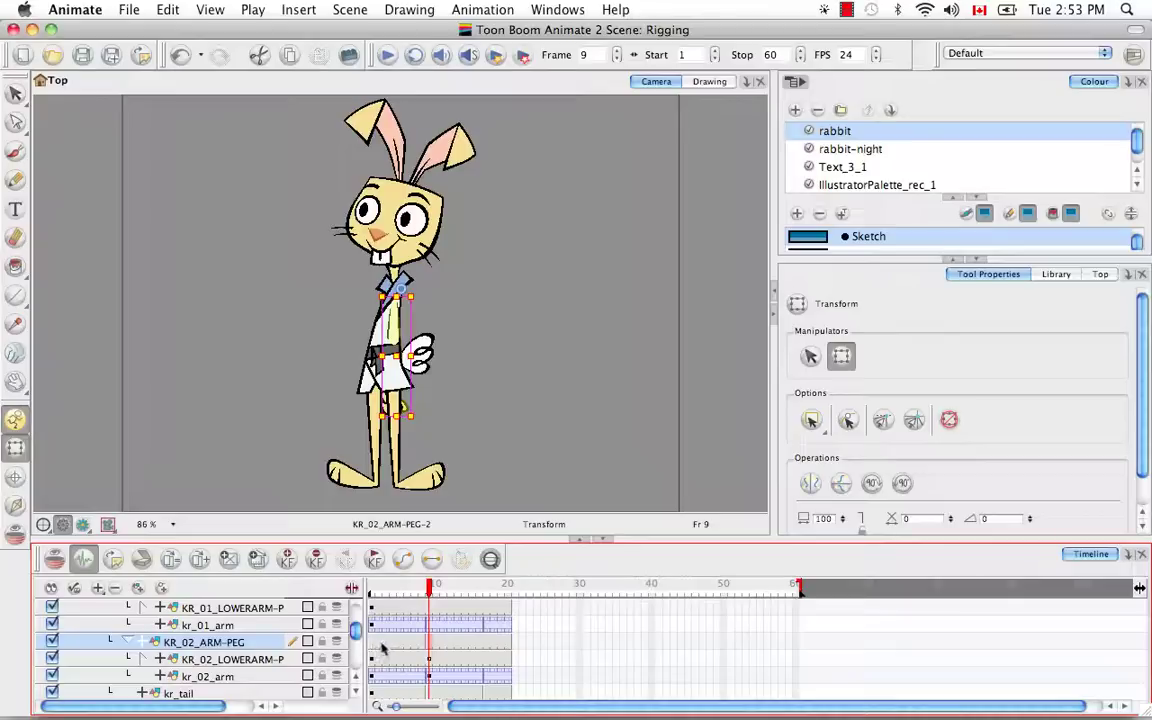
click(422, 590)
mouse_move(422, 590)
mouse_down()
mouse_move(373, 590)
mouse_move(424, 600)
mouse_move(372, 596)
mouse_move(424, 605)
mouse_move(425, 592)
mouse_move(477, 592)
mouse_move(432, 600)
mouse_up()
Enter the kr_02_arm symbol at frame 9, copy the frame 2 cell of its kr_02_arm layer, and return to the top level
click(185, 677)
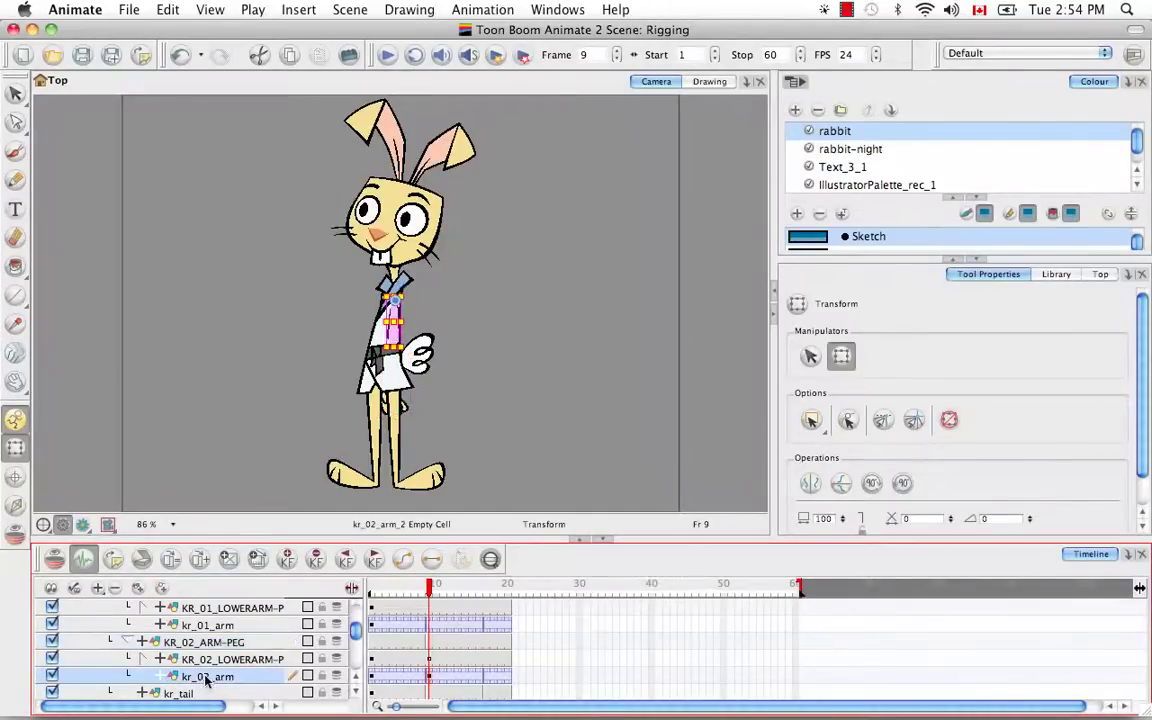
double_click(431, 679)
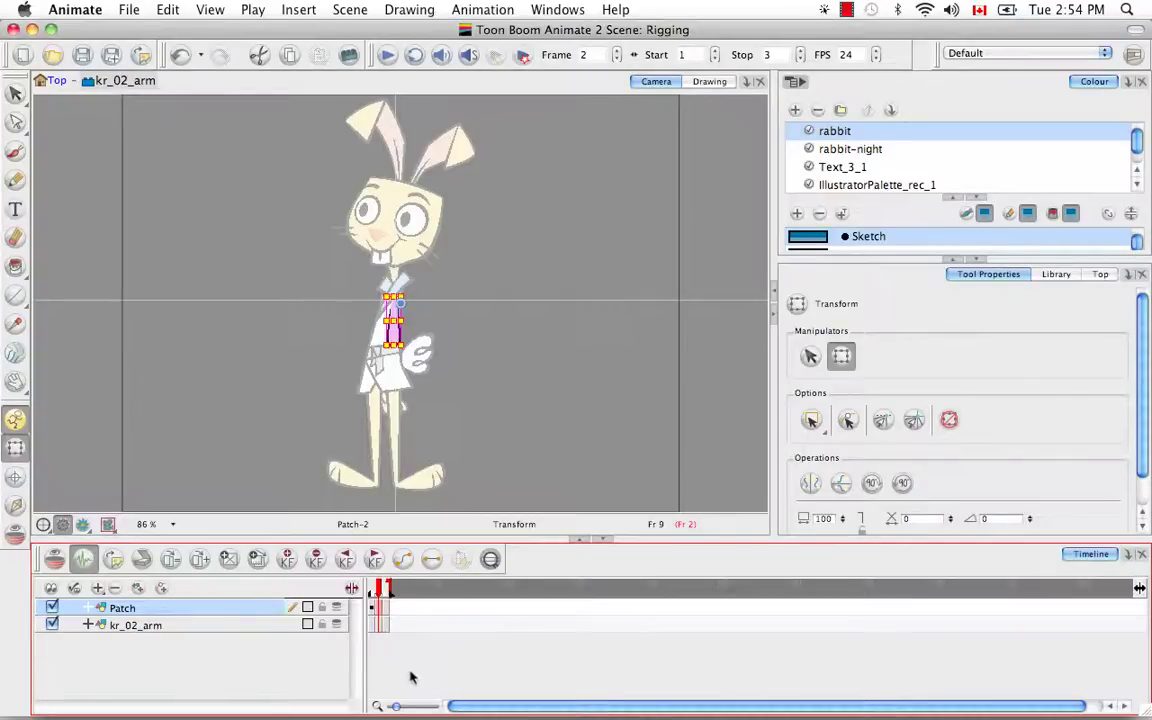
click(380, 626)
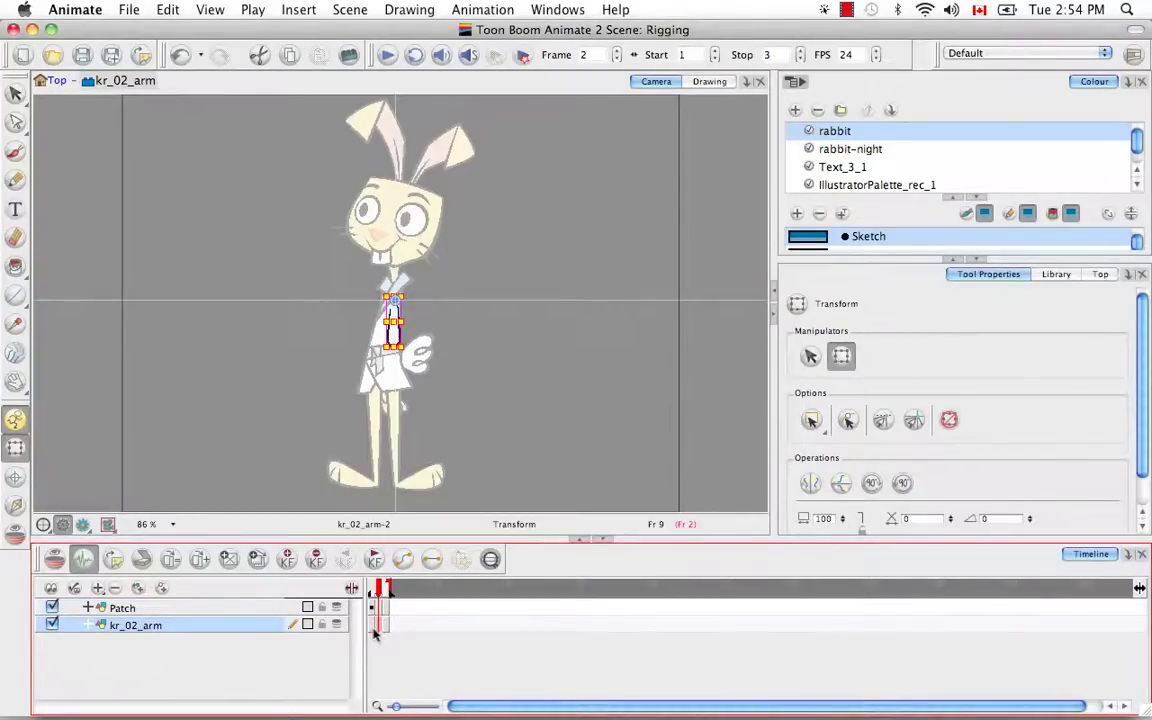
key(super+c)
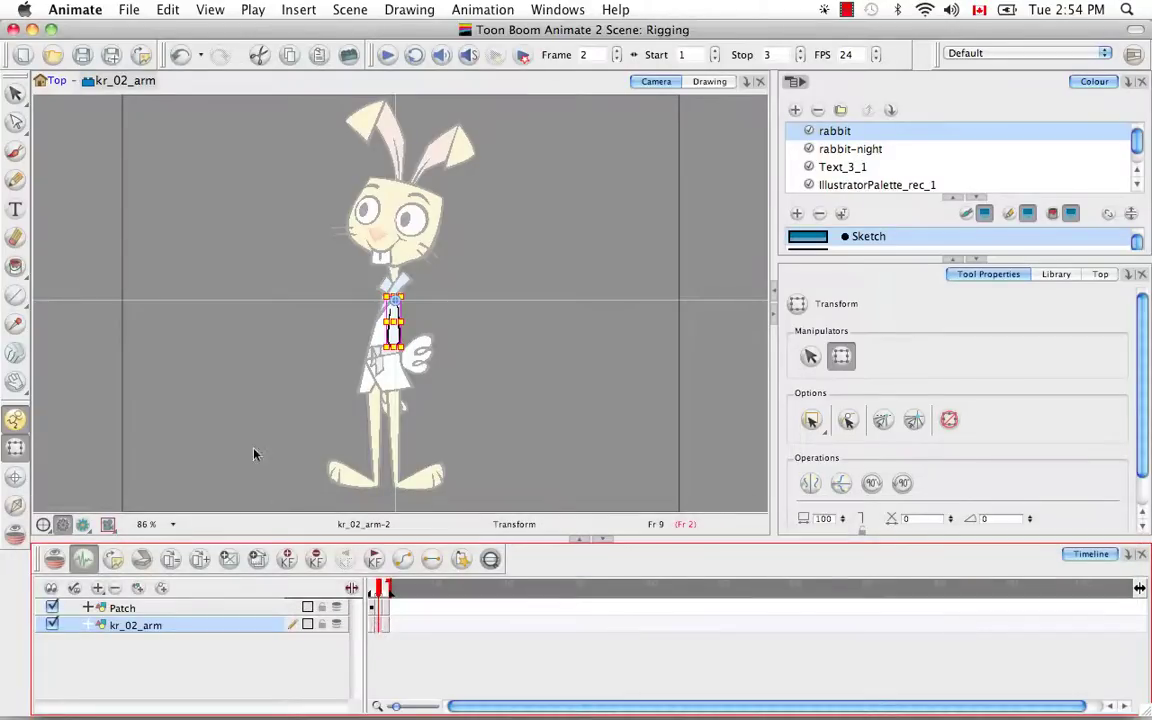
click(57, 81)
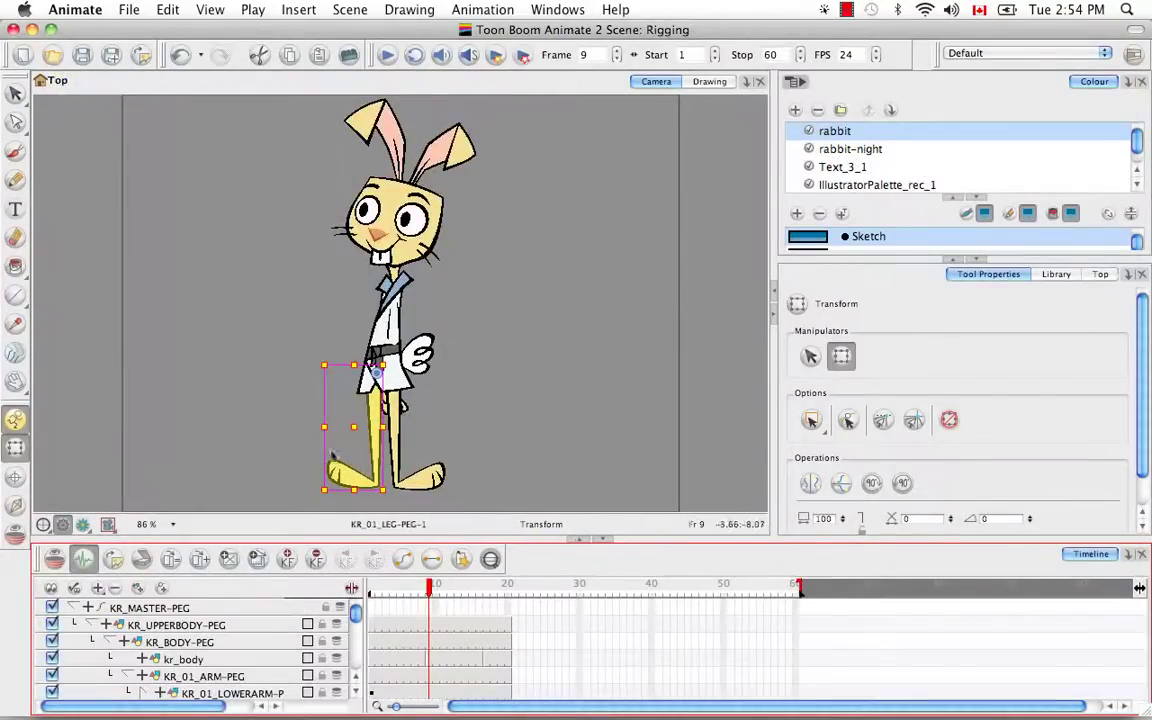
Locate the second arm's layers and paste the copied pivot onto KR_02_ARM-PEG at frame 9 using Paste Special with Update Drawing Pivot
click(354, 294)
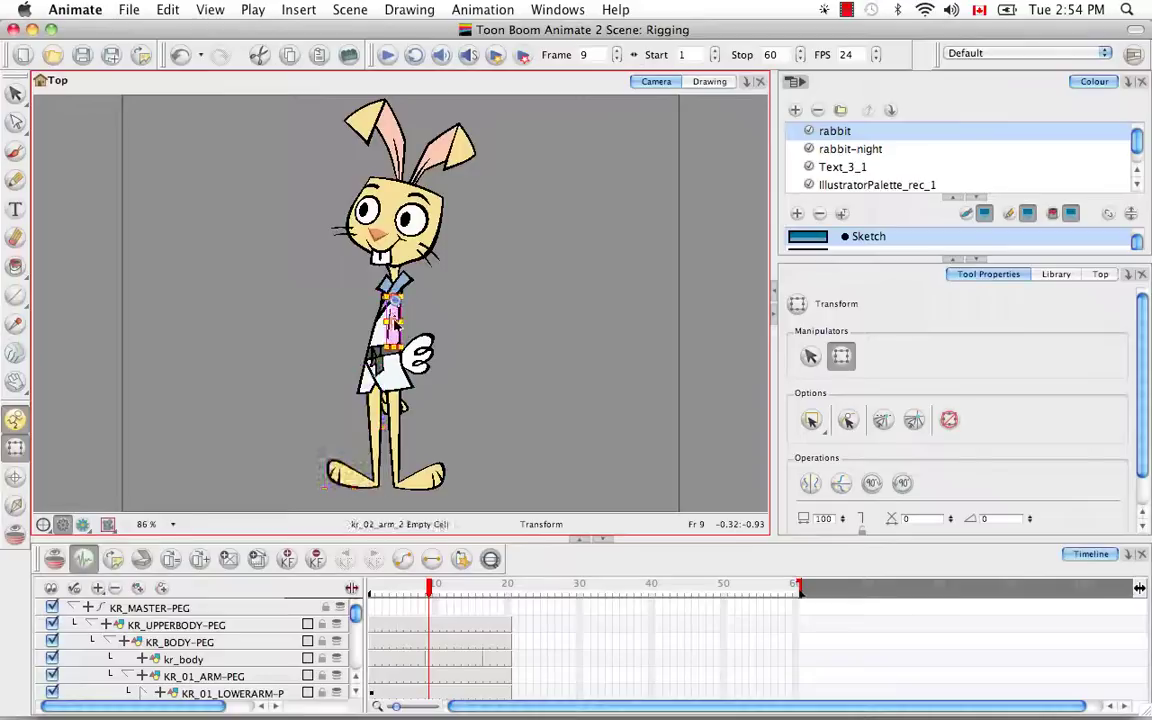
click(490, 560)
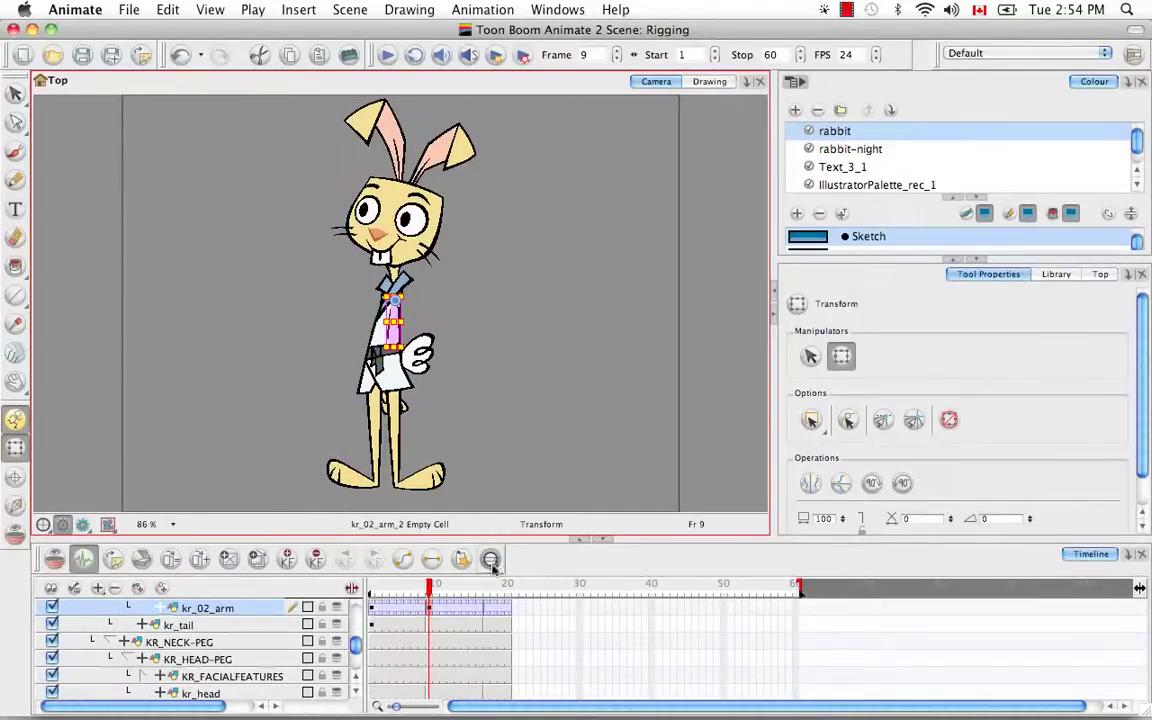
click(357, 678)
scroll(357, 678, up, 3)
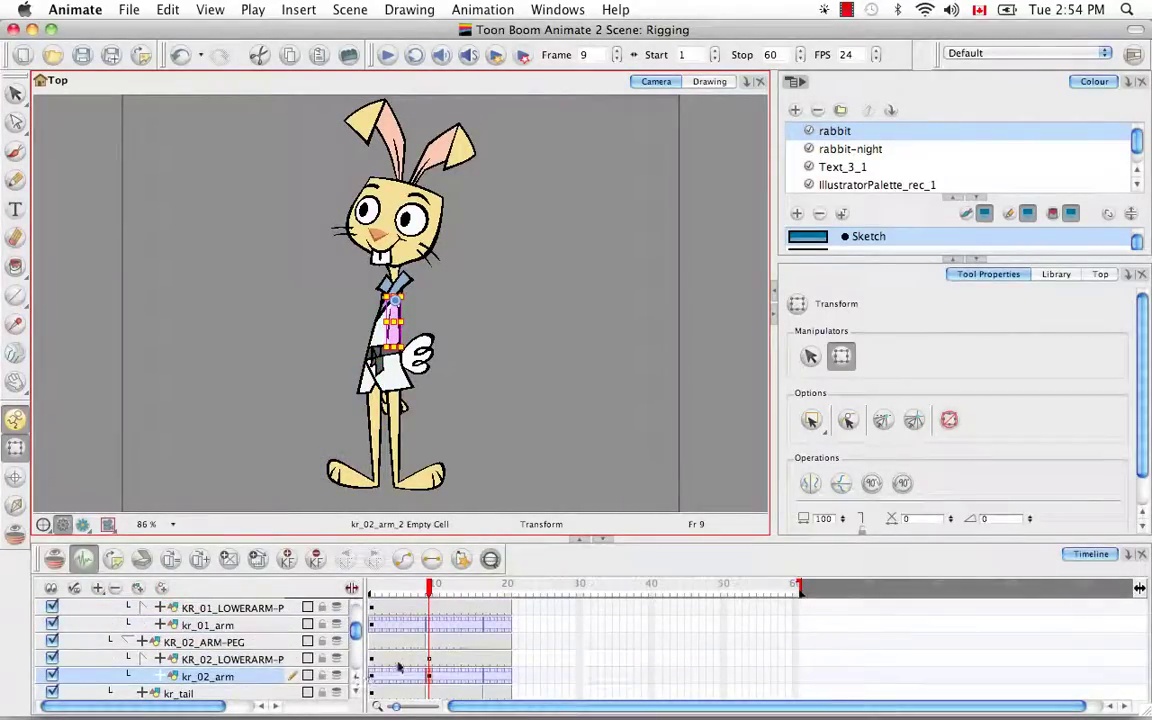
click(431, 646)
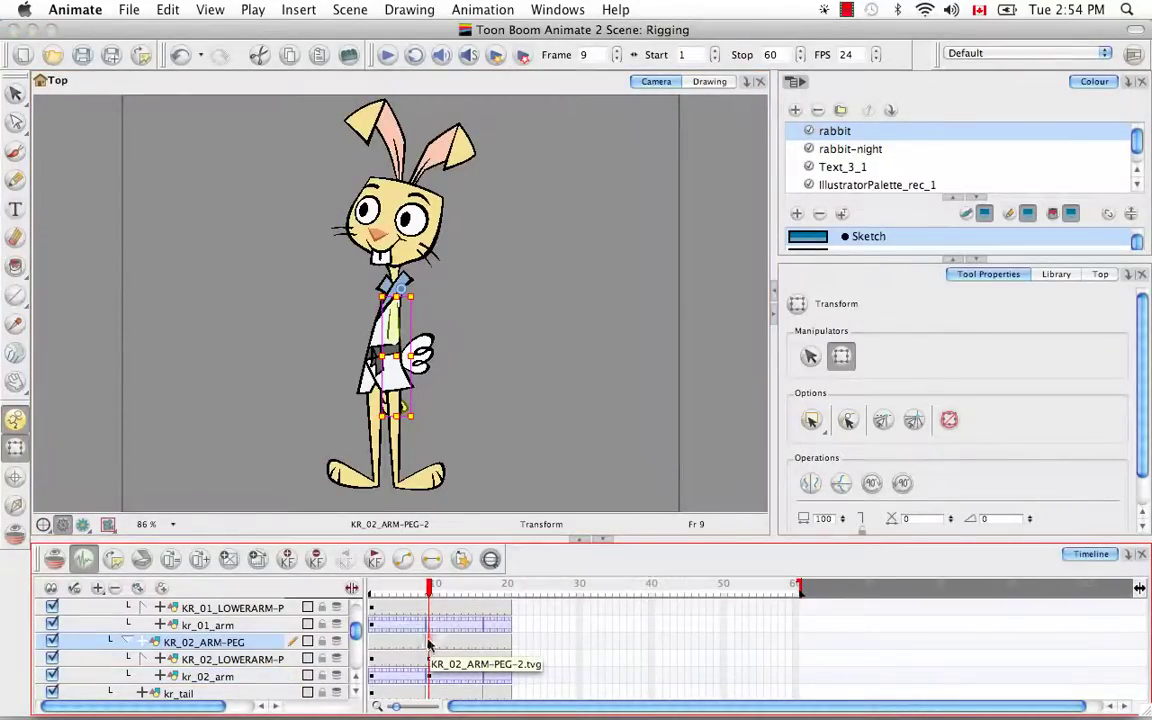
right_click(431, 646)
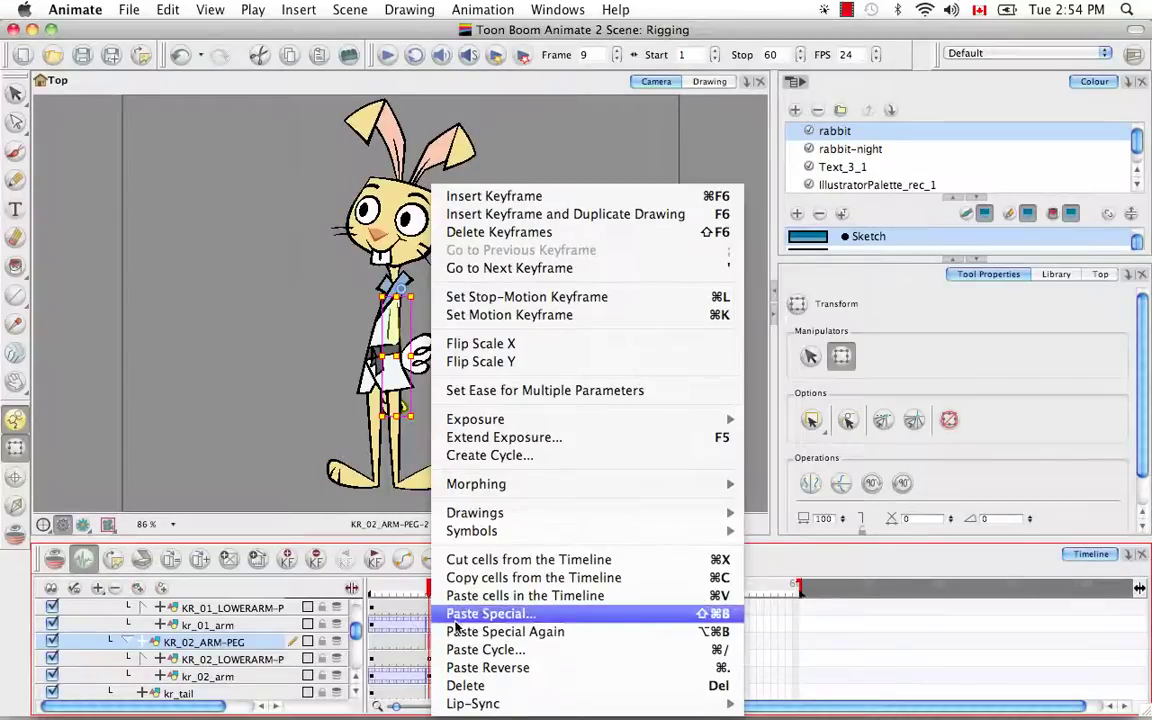
click(458, 614)
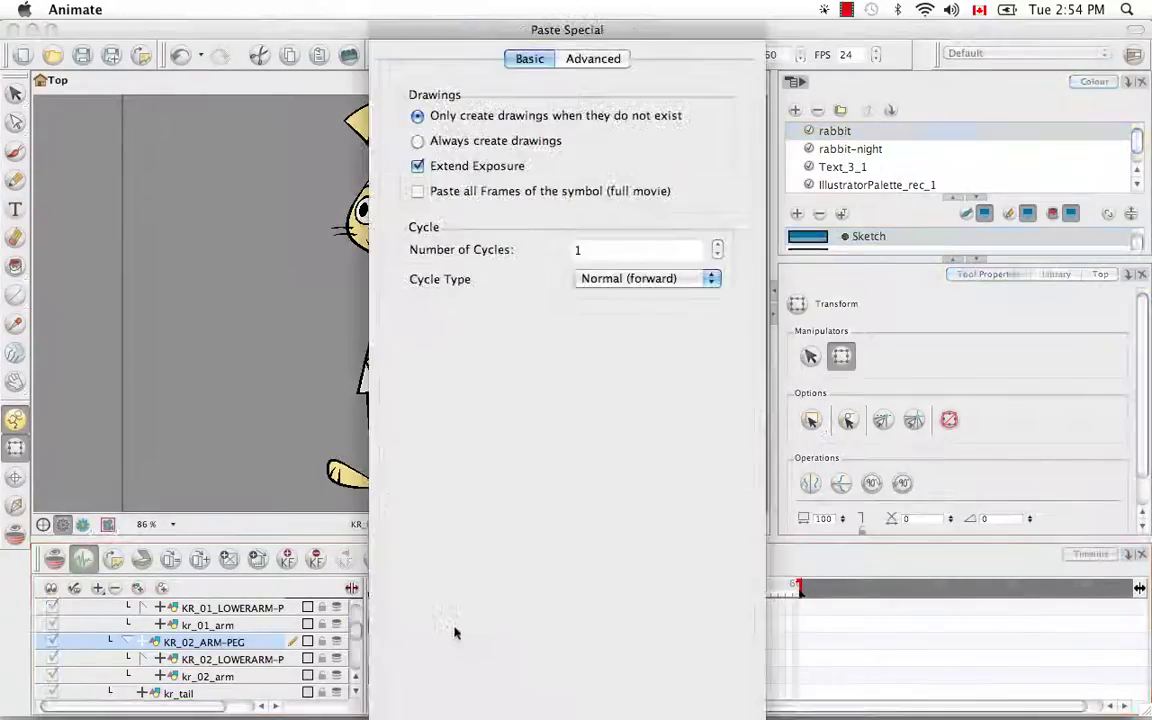
click(592, 59)
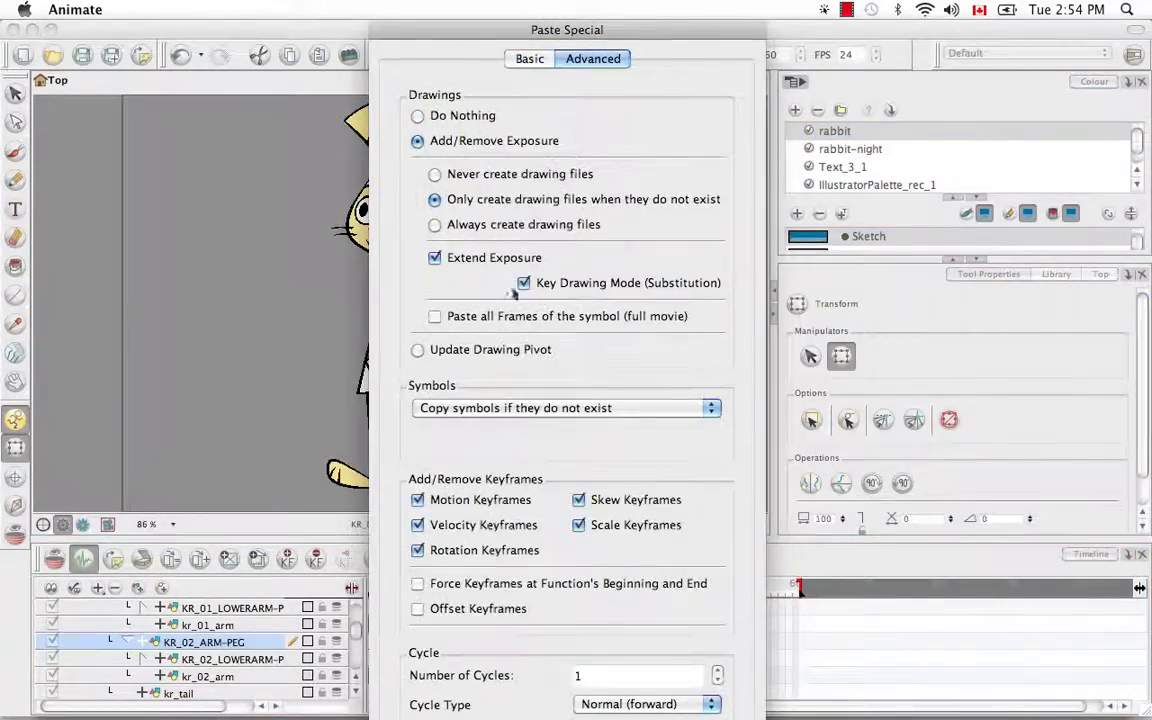
click(417, 350)
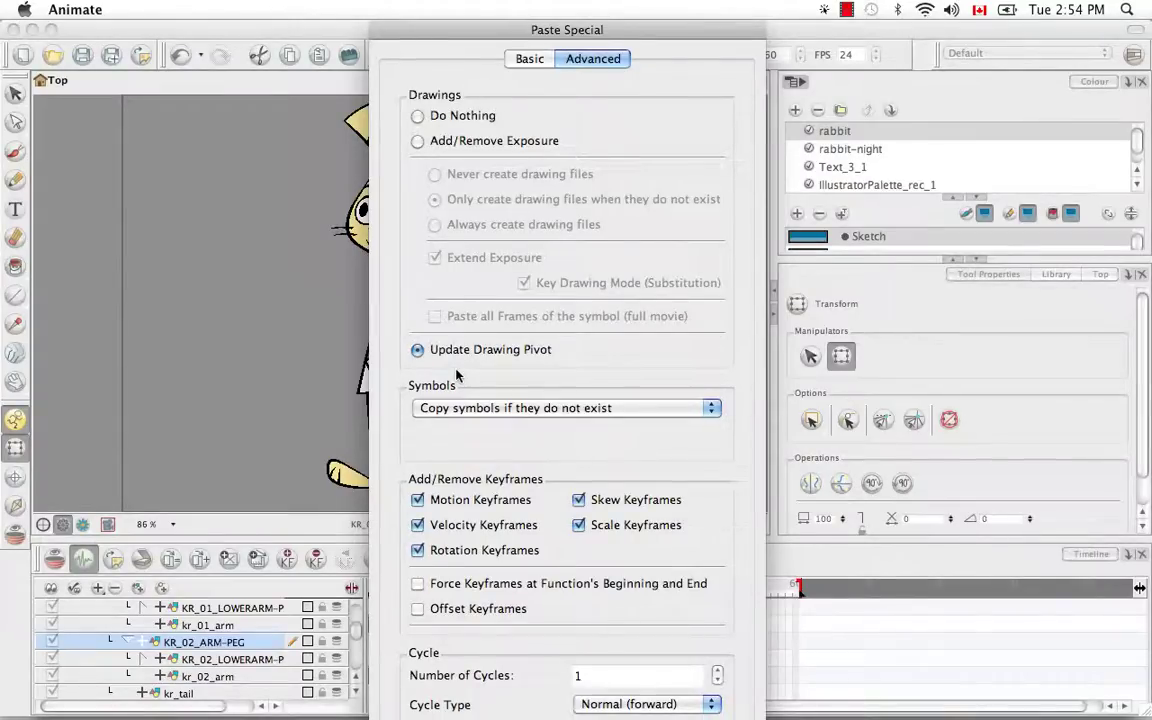
key(Return)
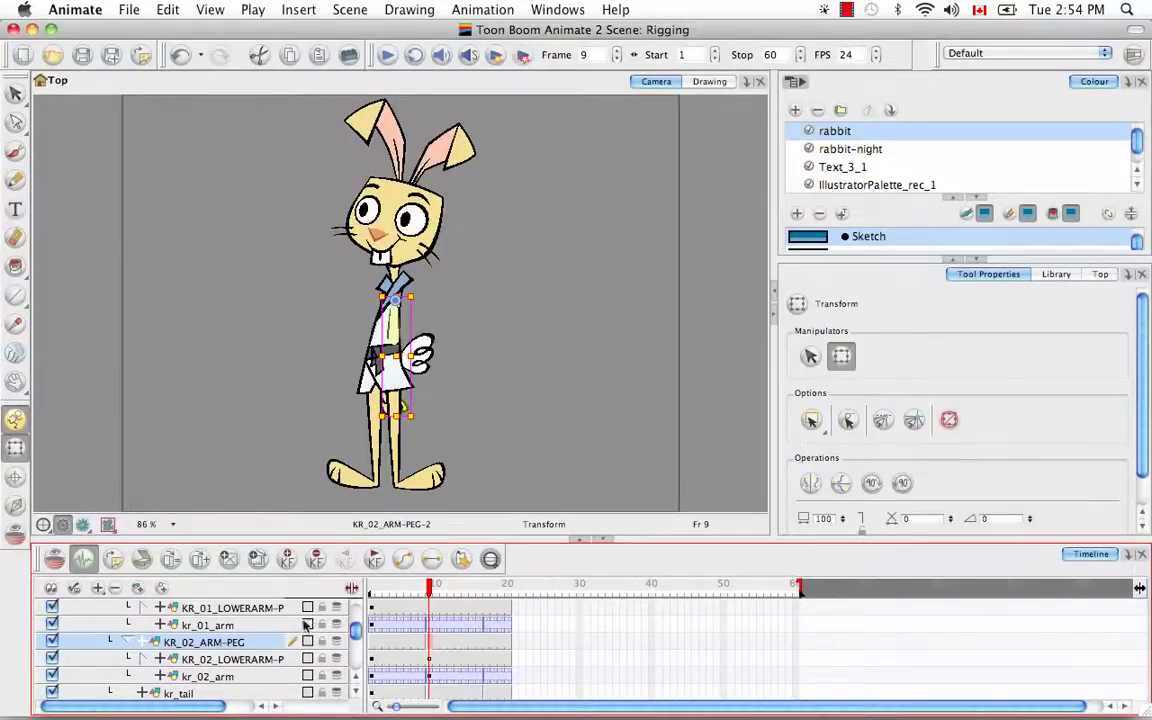
Rename KR_BODY-PEG as KR_TORSO-PEG in its layer properties
scroll(320, 615, up, 3)
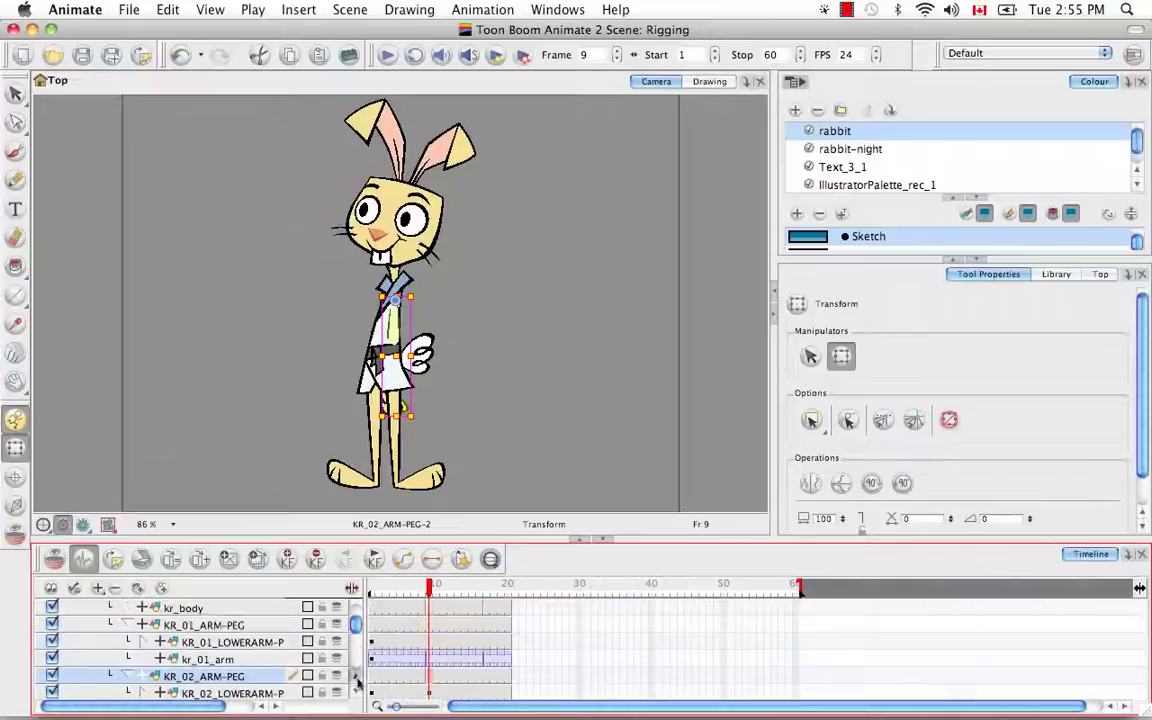
click(355, 679)
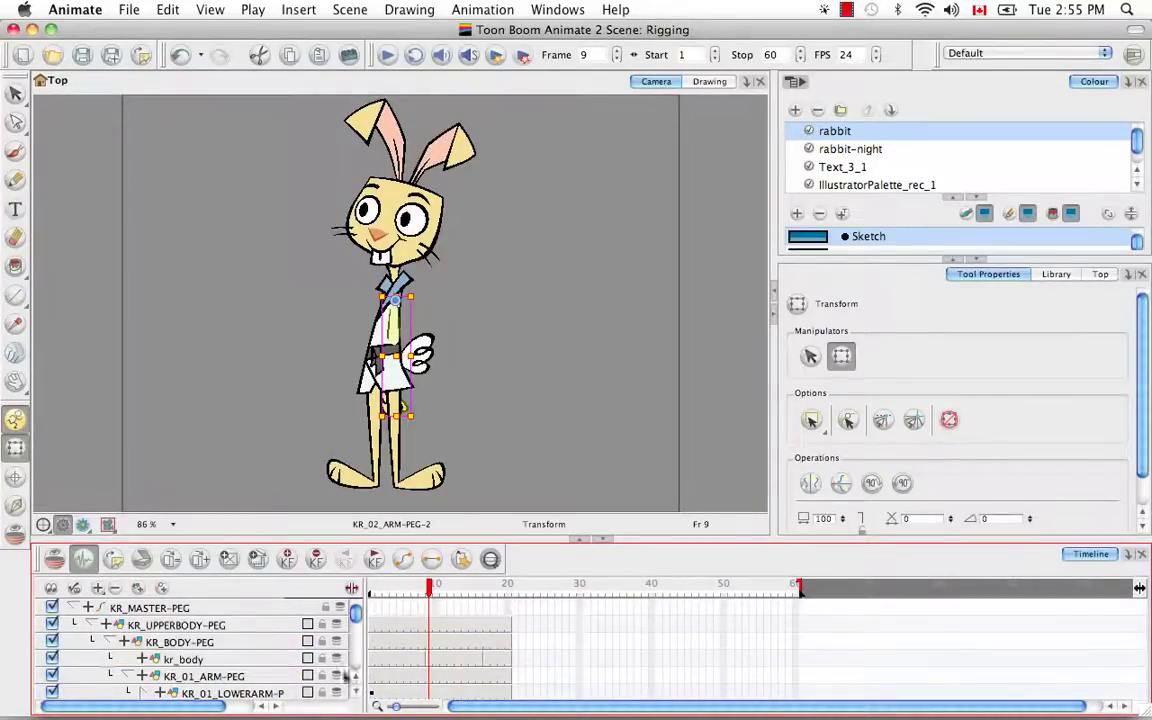
click(184, 645)
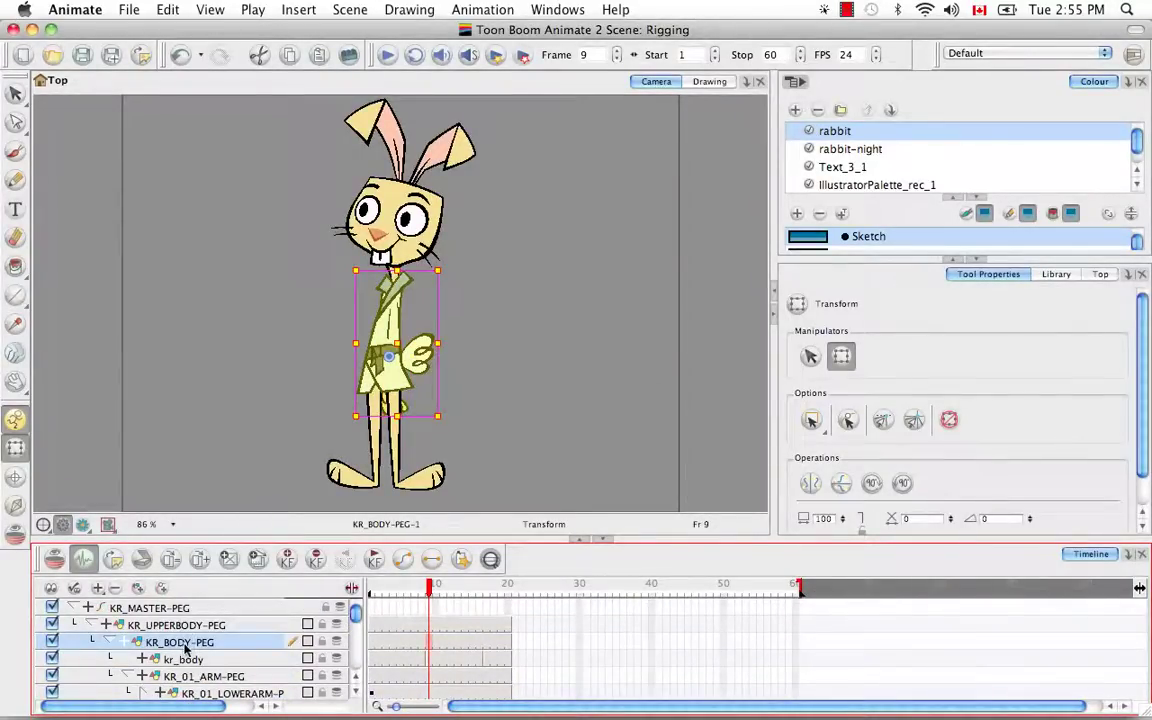
double_click(184, 645)
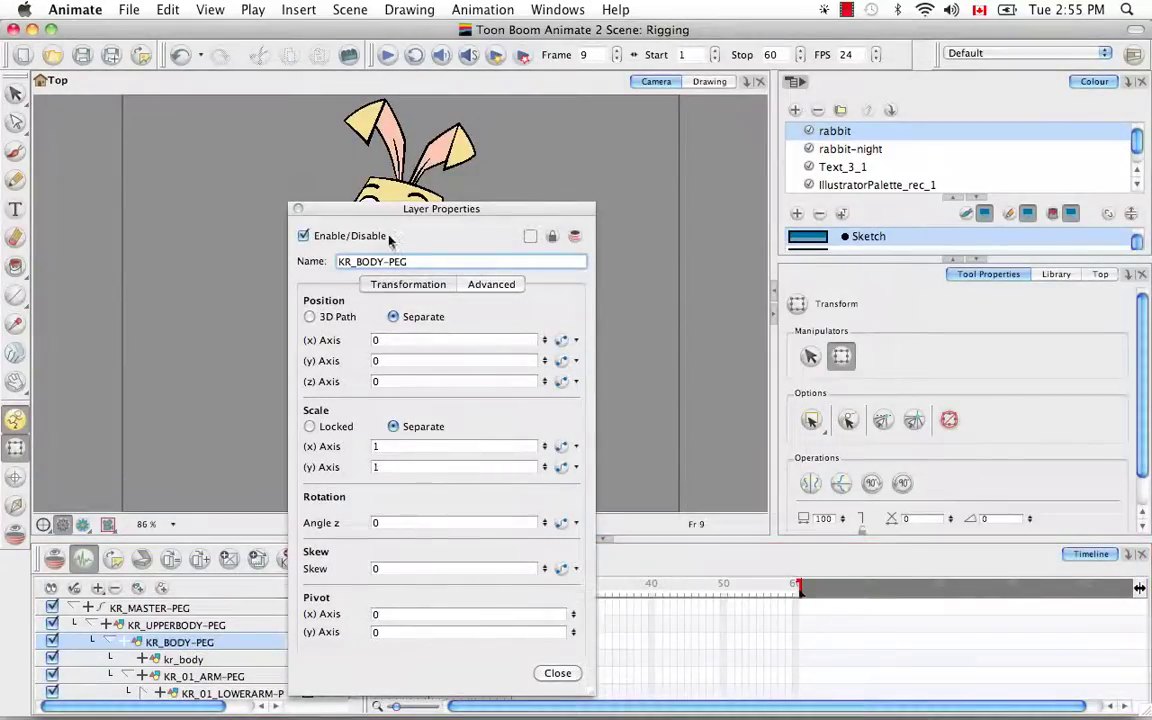
key(BackSpace)
key(BackSpace)
key(BackSpace)
key(BackSpace)
text(T)
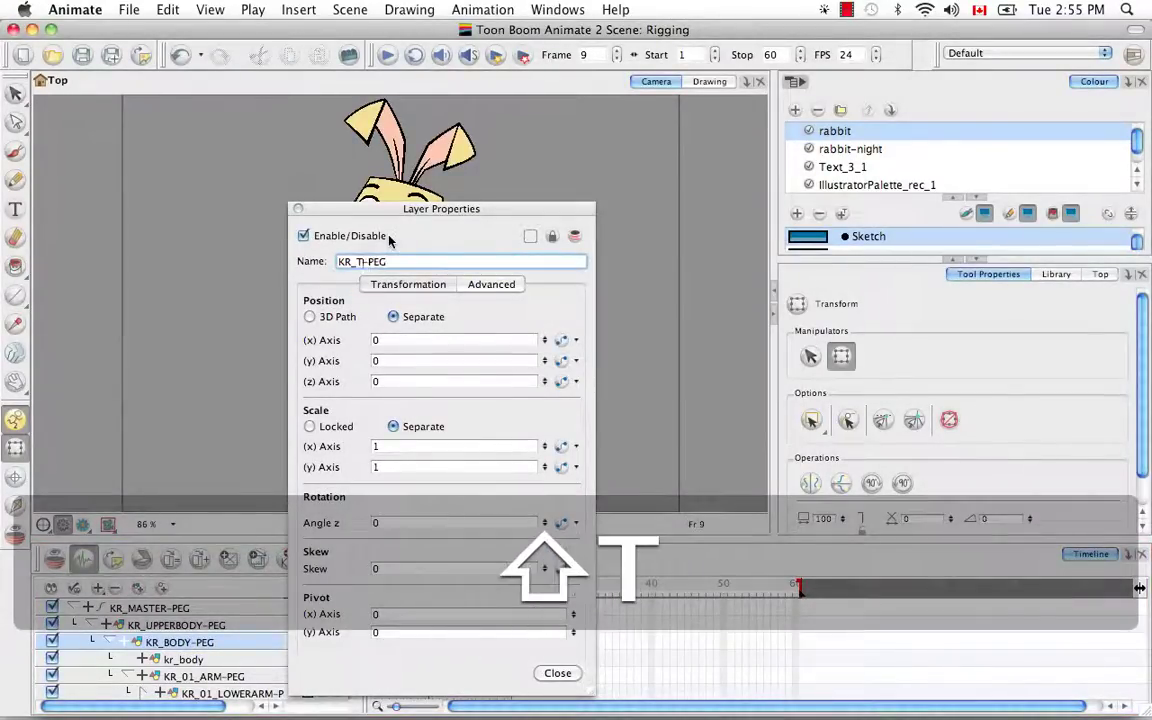
text(ORD)
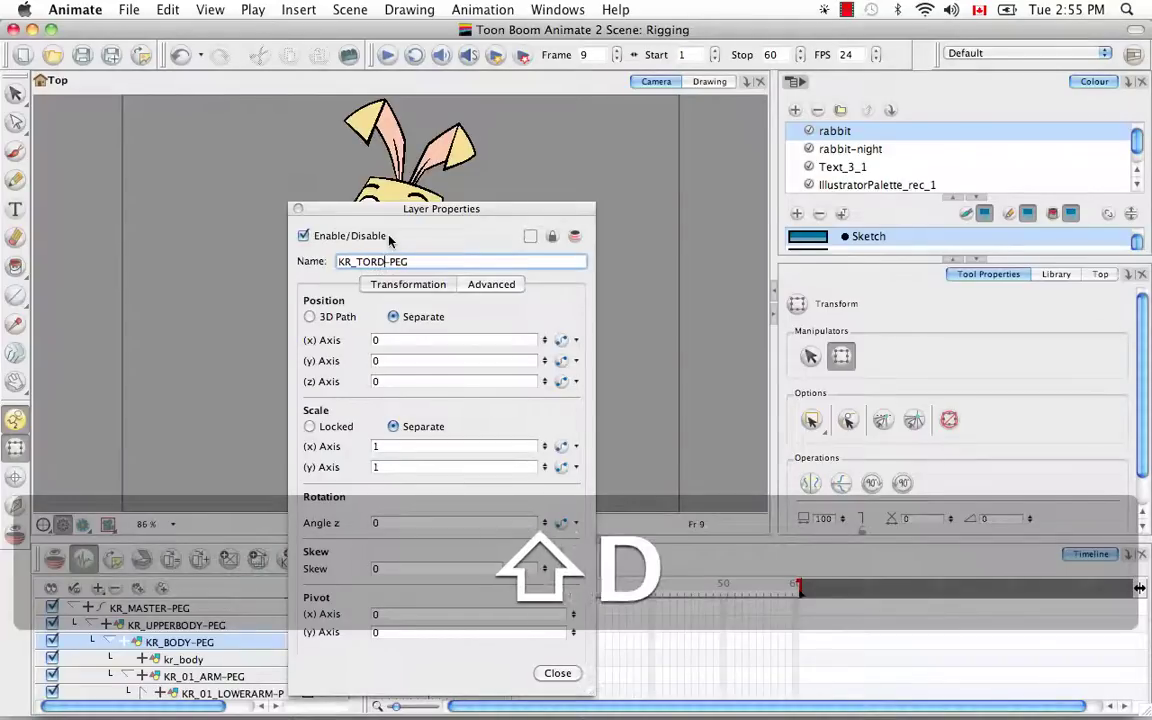
key(BackSpace)
text(SO)
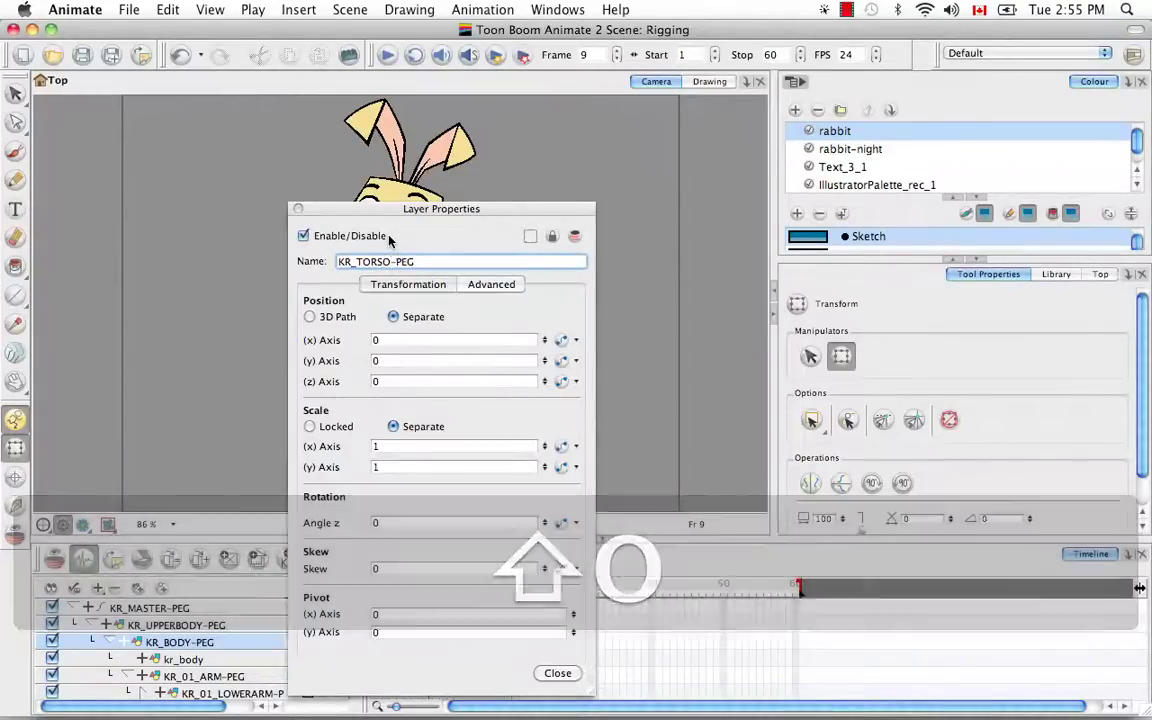
key(Right)
key(Right)
key(Right)
key(Right)
key(Return)
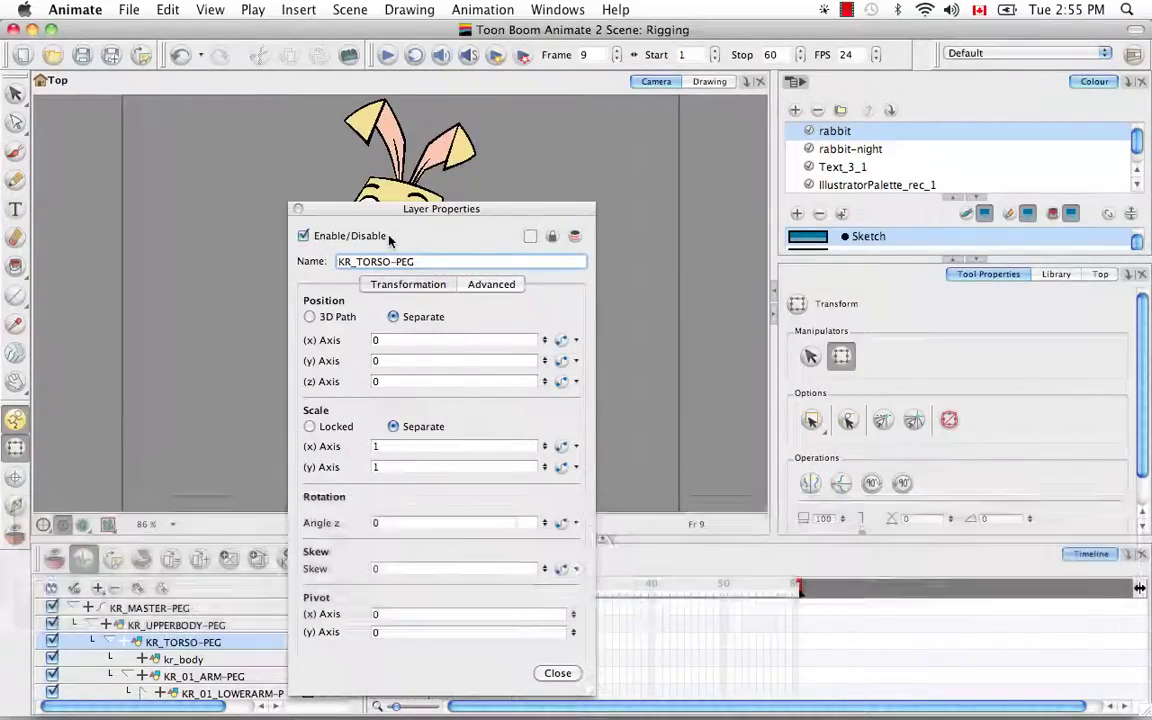
click(298, 208)
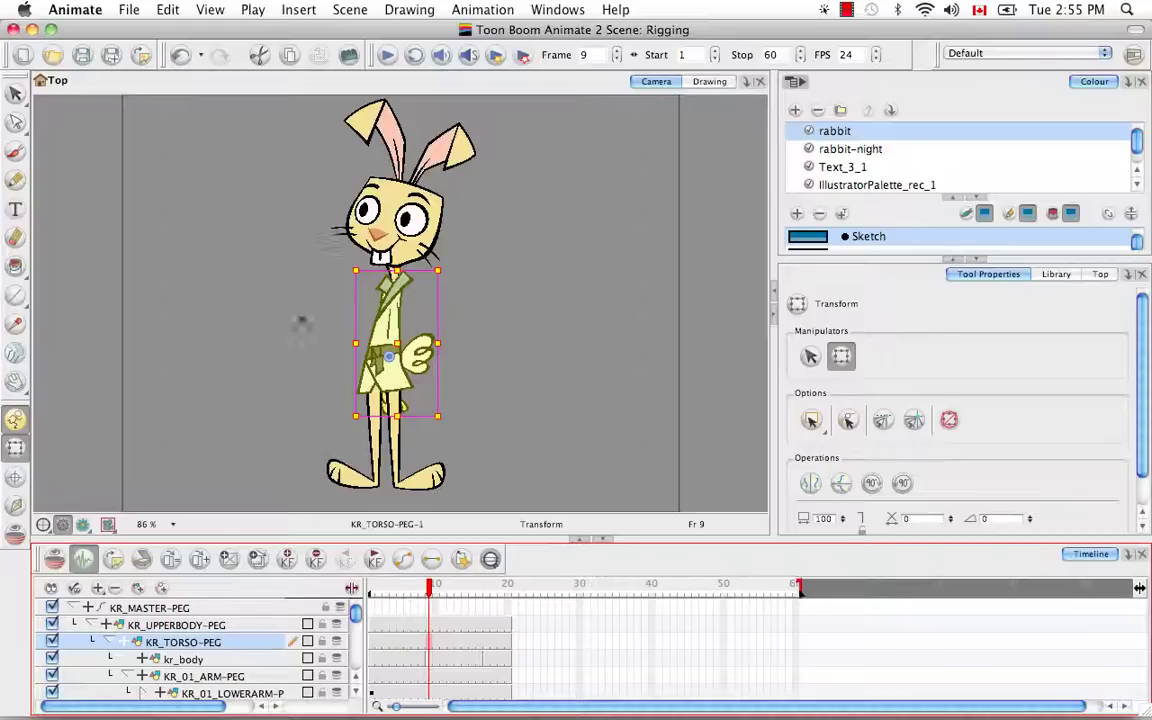
Inspect what kr_body, KR_01_ARM-PEG and KR_01_LOWERARM-PEG control under KR_TORSO-PEG
click(194, 659)
click(203, 677)
click(203, 693)
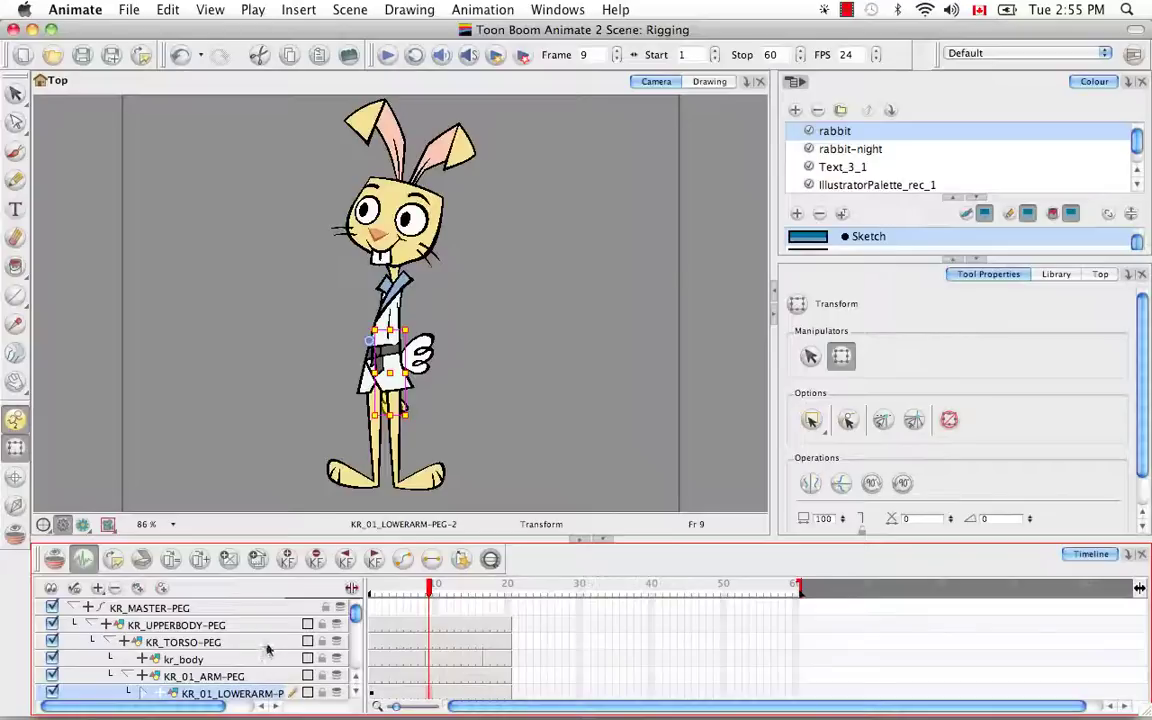
Collapse the whole hierarchy under KR_MASTER-PEG, return to frame 1 and clear the selection
click(92, 625)
click(74, 608)
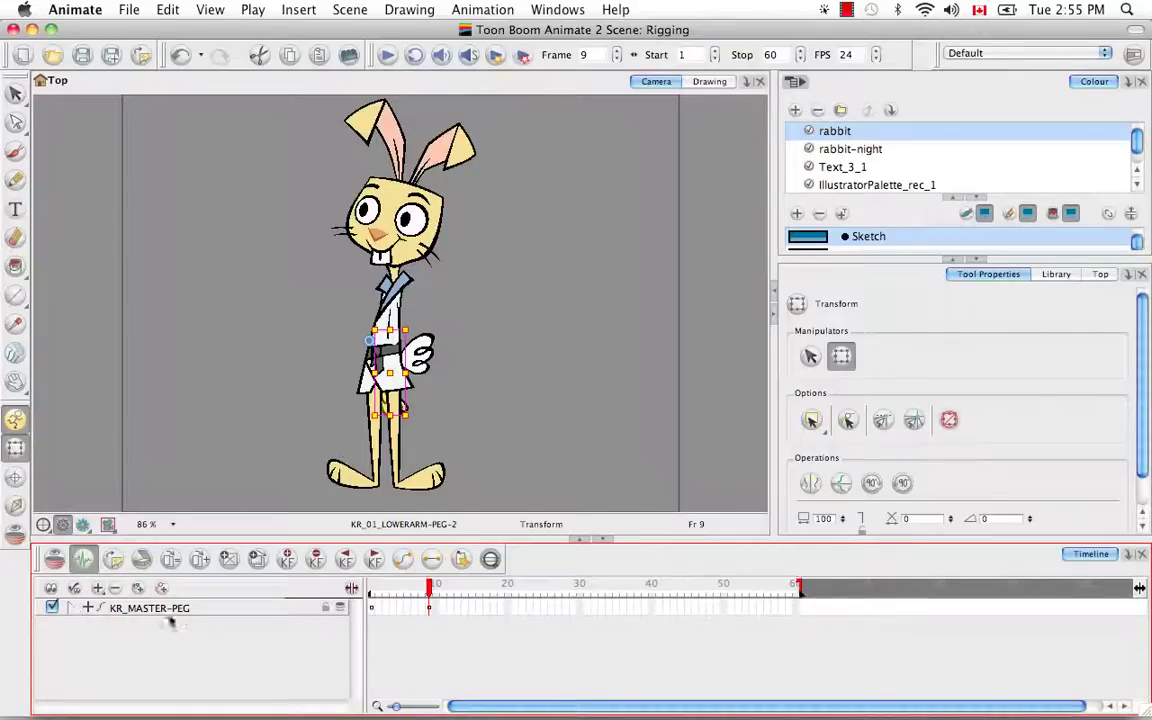
drag(430, 589, 372, 587)
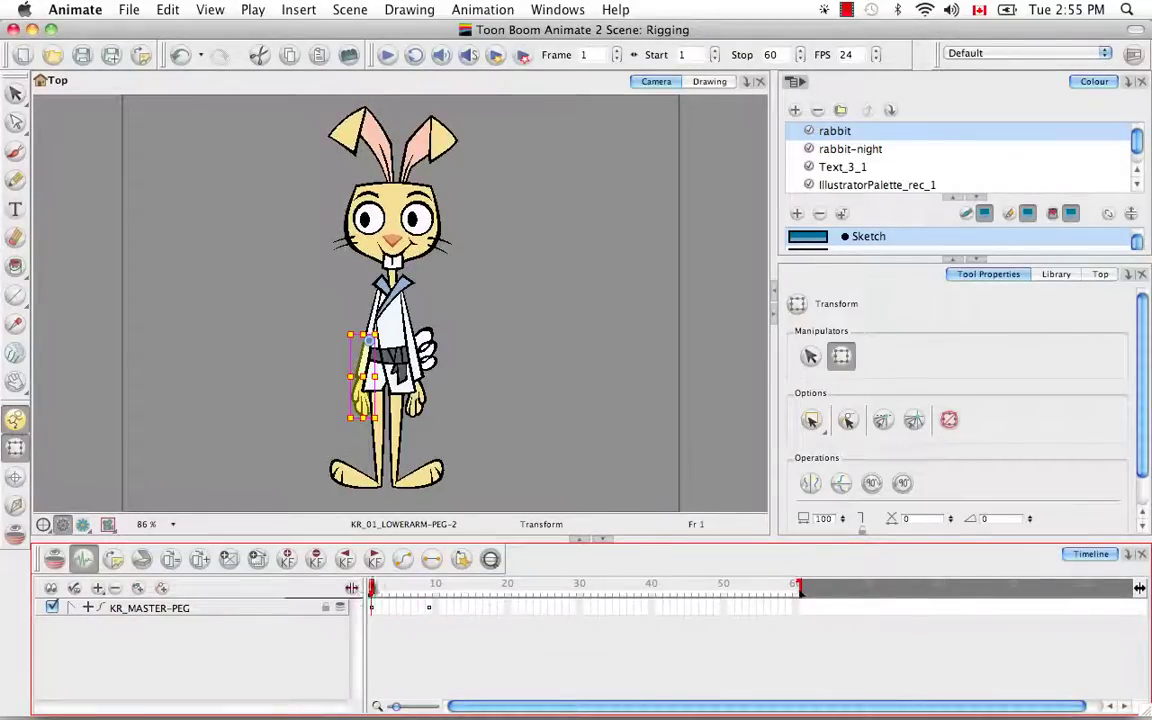
click(558, 457)
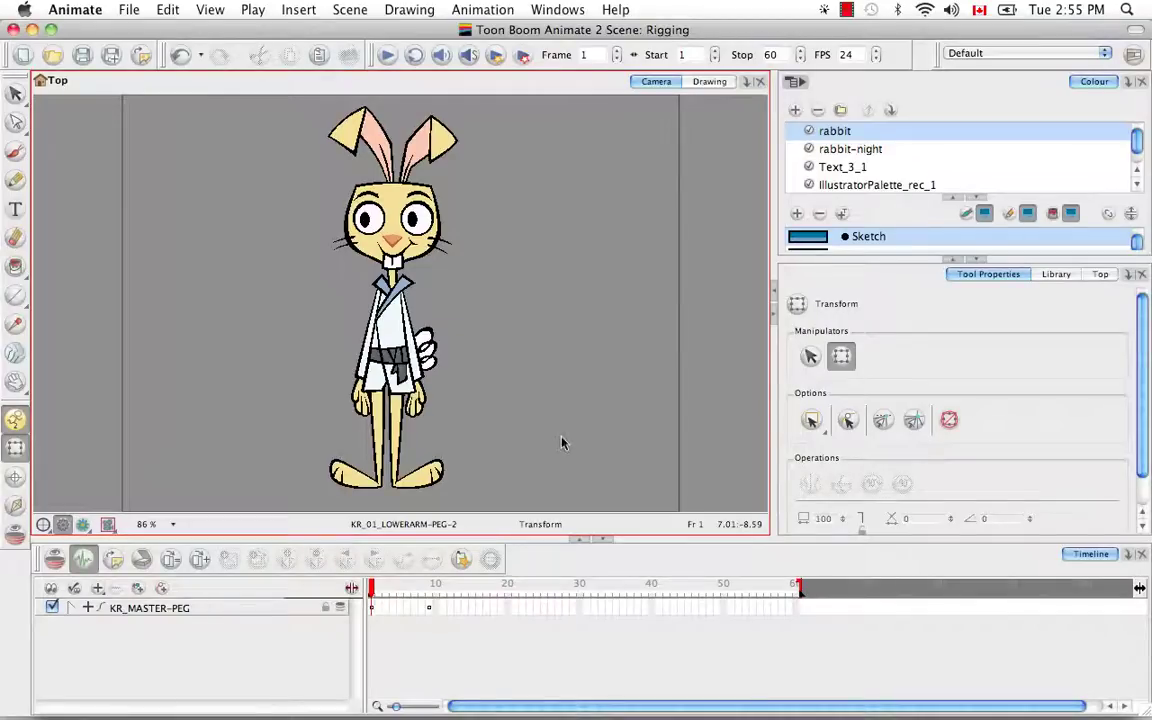